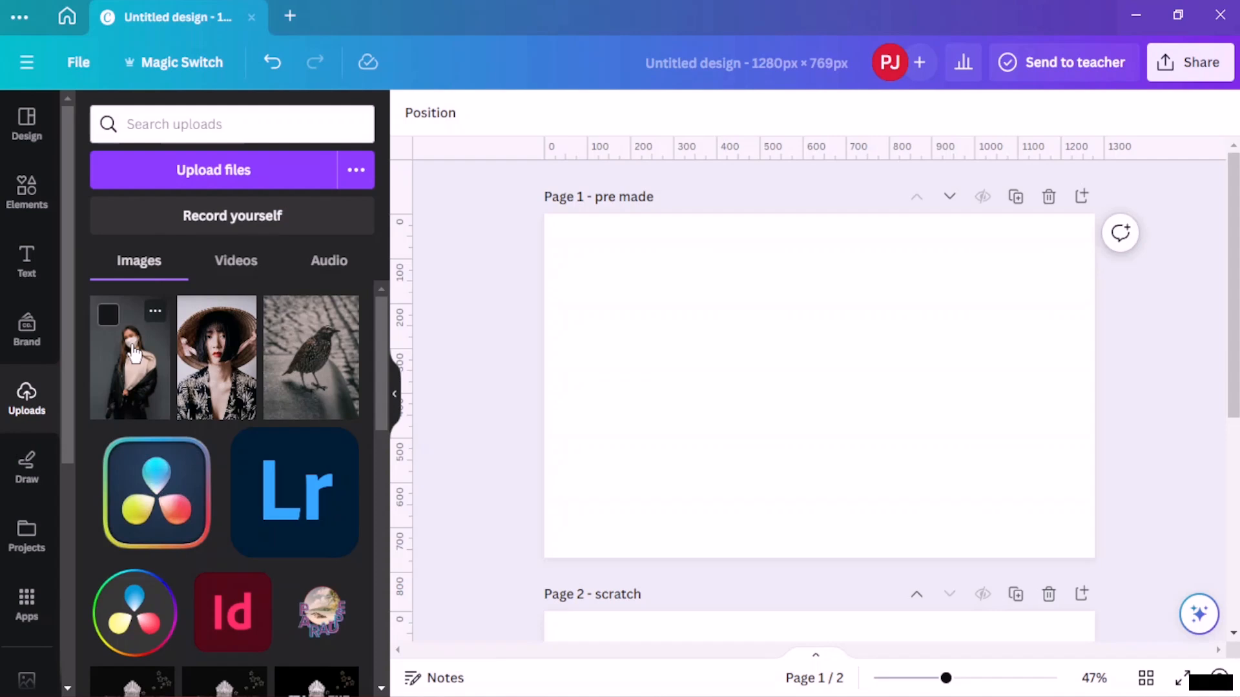
- Add the uploaded photo of the masked woman to page 1 and delete it again
left_click(134, 354)
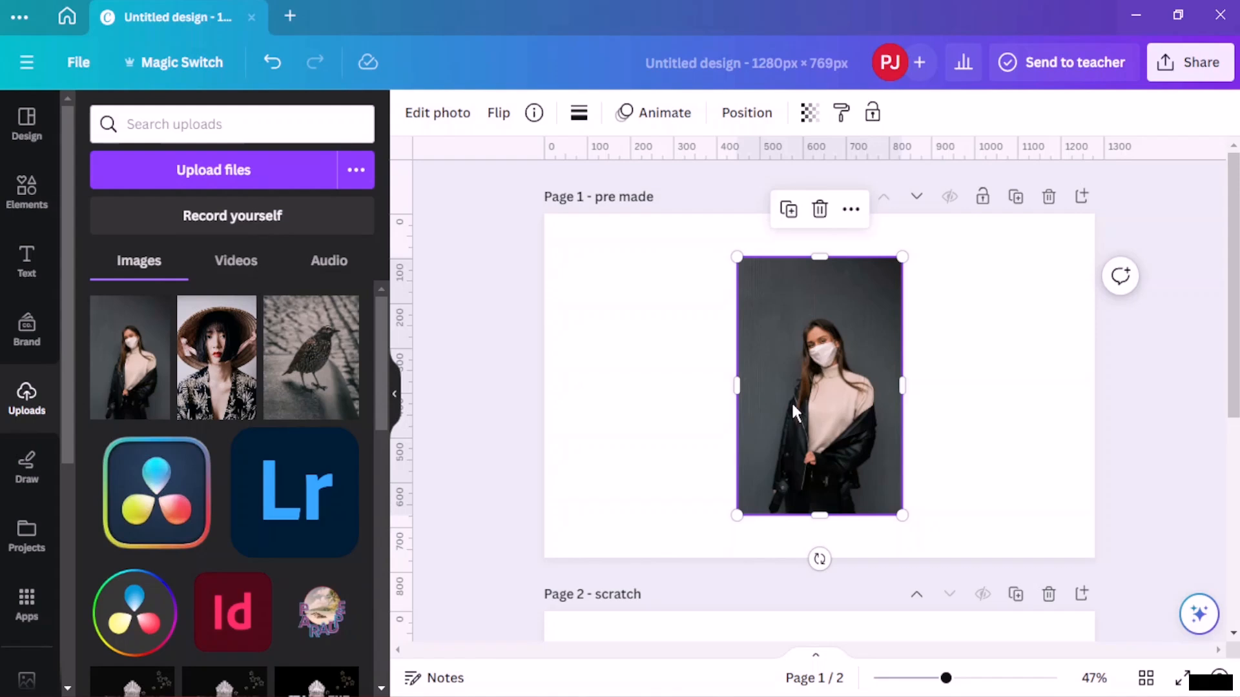
key("Delete")
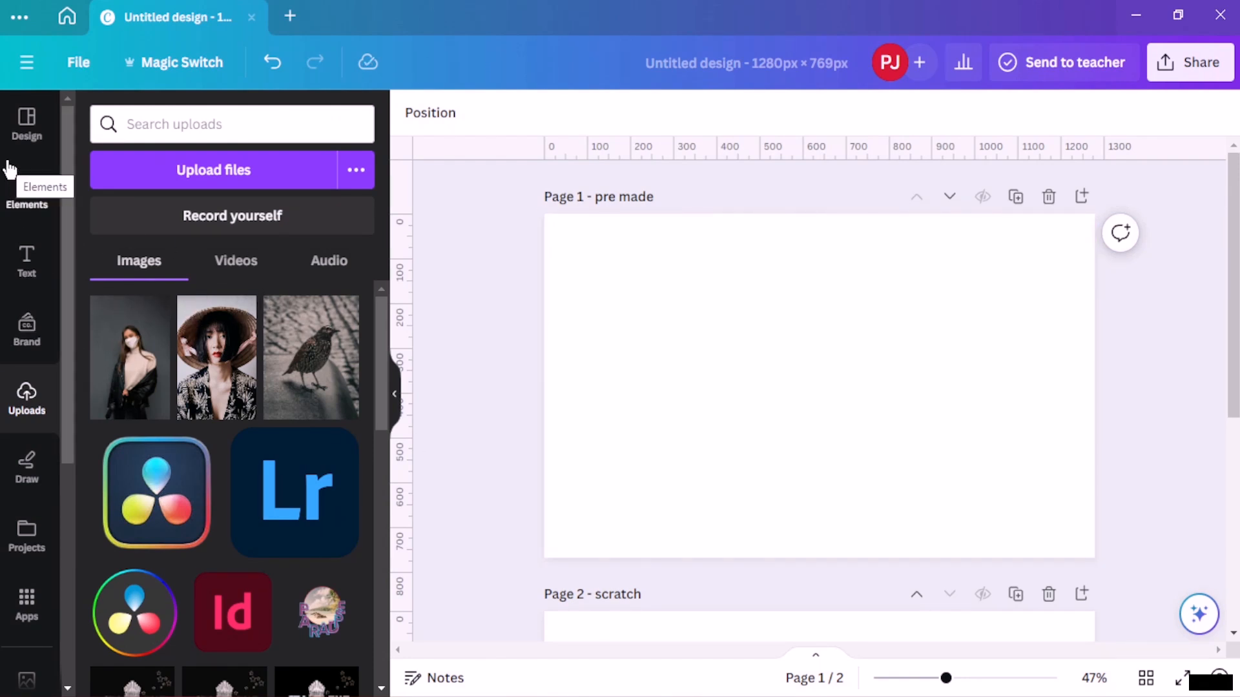
- Search the design templates for fashion
left_click(28, 145)
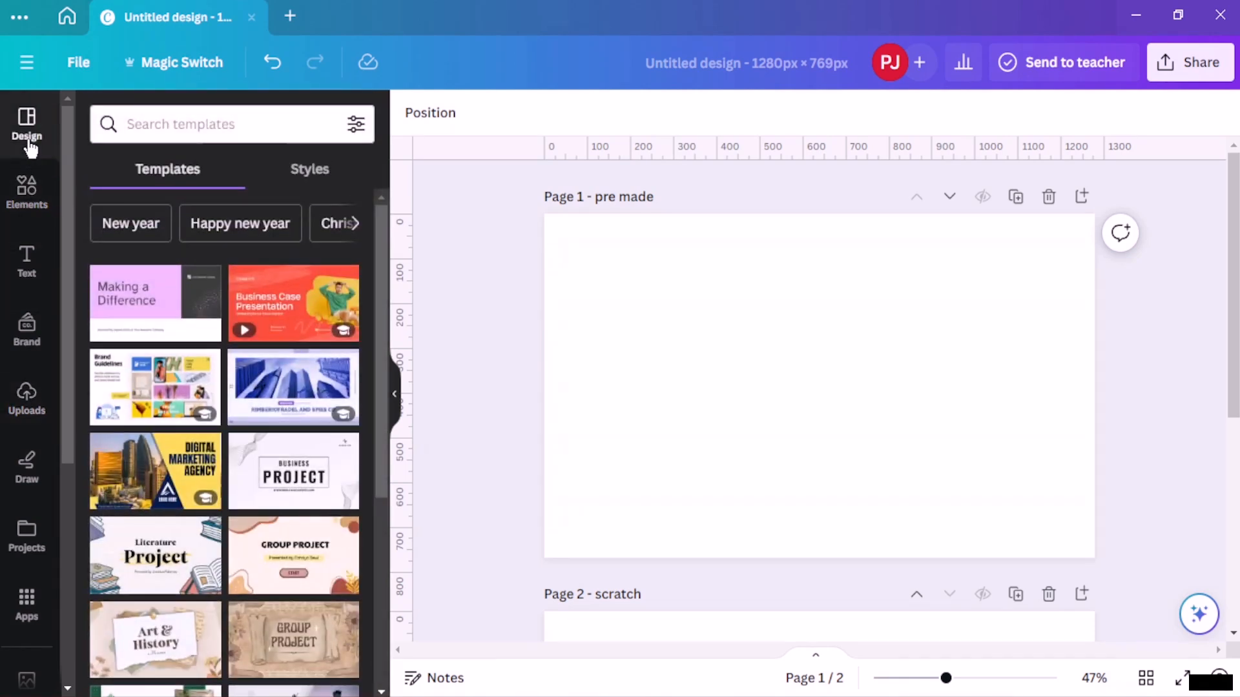
left_click(317, 122)
type("fashion")
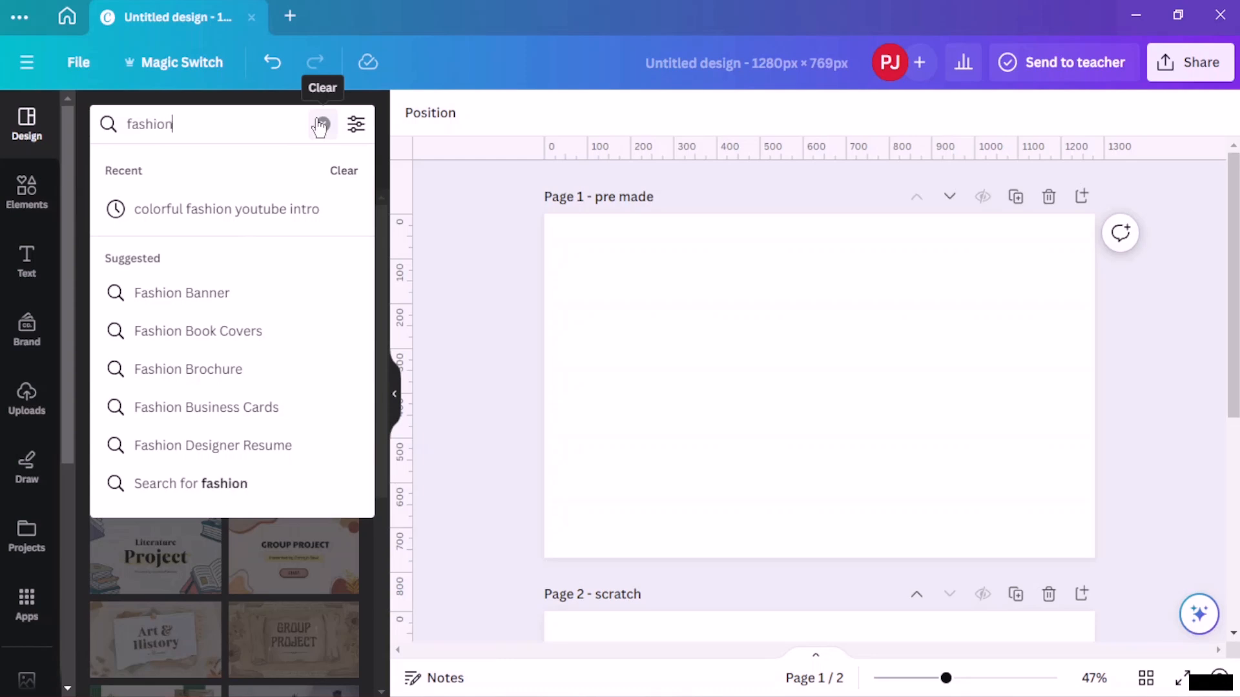
key("Return")
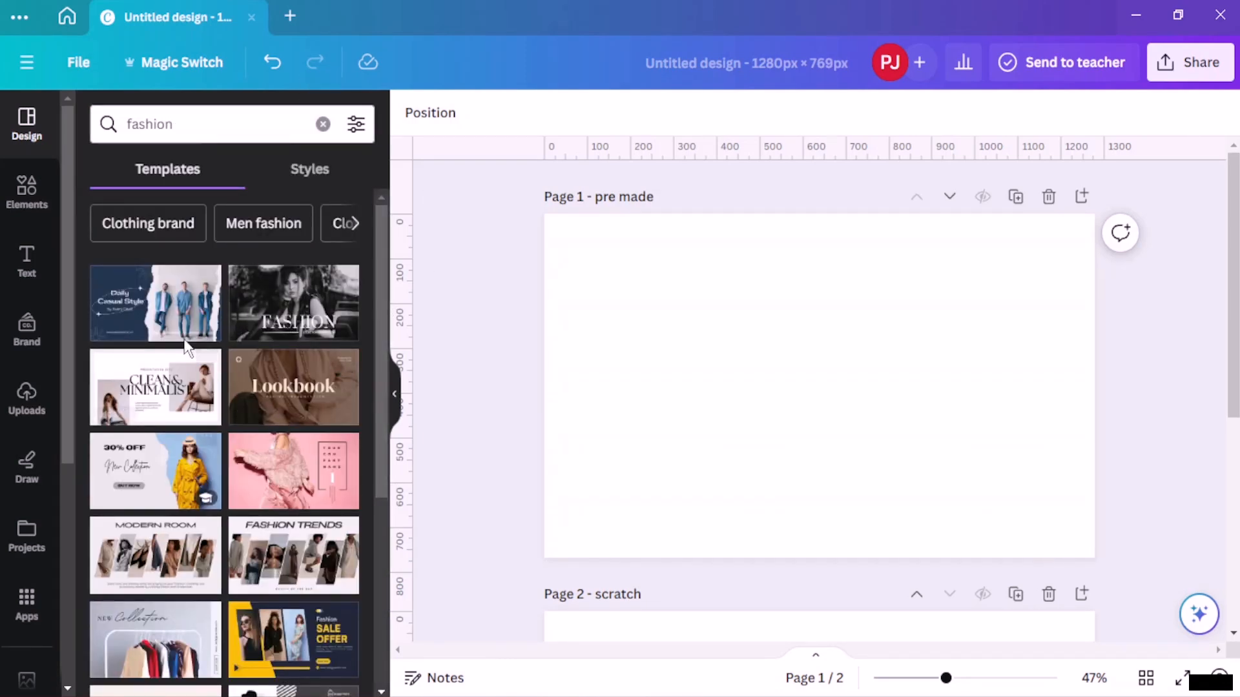
- Apply the Red And Green Modern Trendy Fashion Tips Youtube Thumbnail template to page 1
scroll(258, 452, "down", 3)
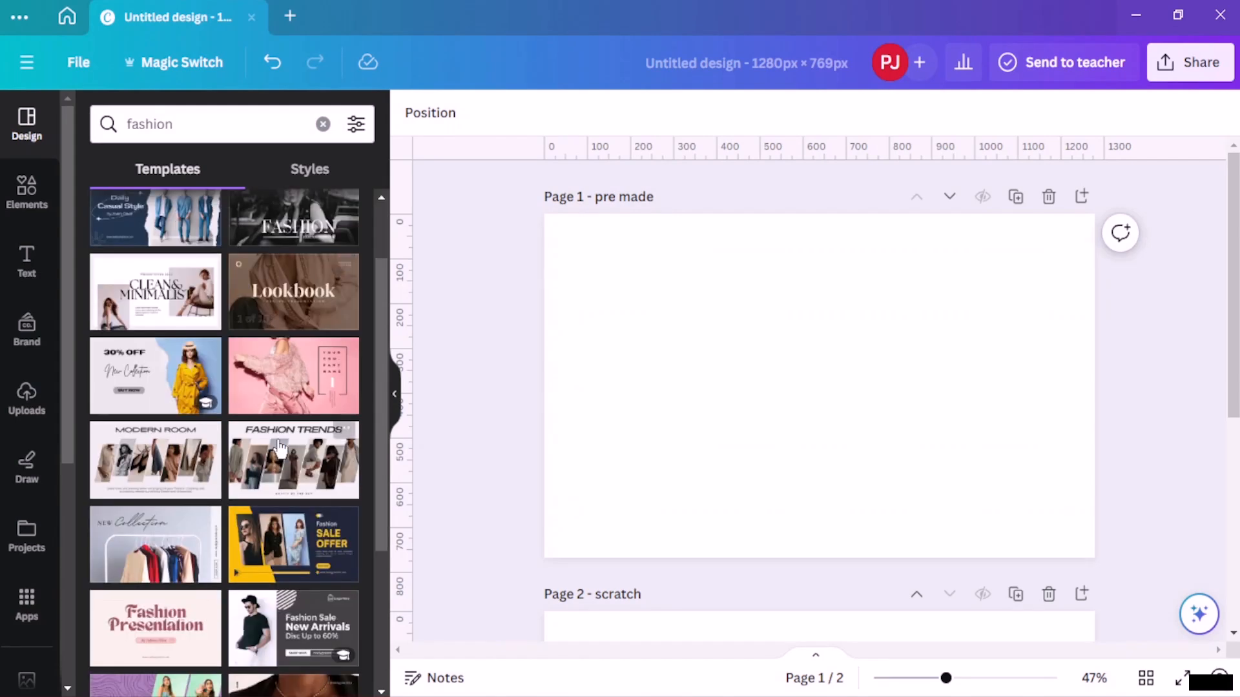
scroll(262, 455, "down", 2)
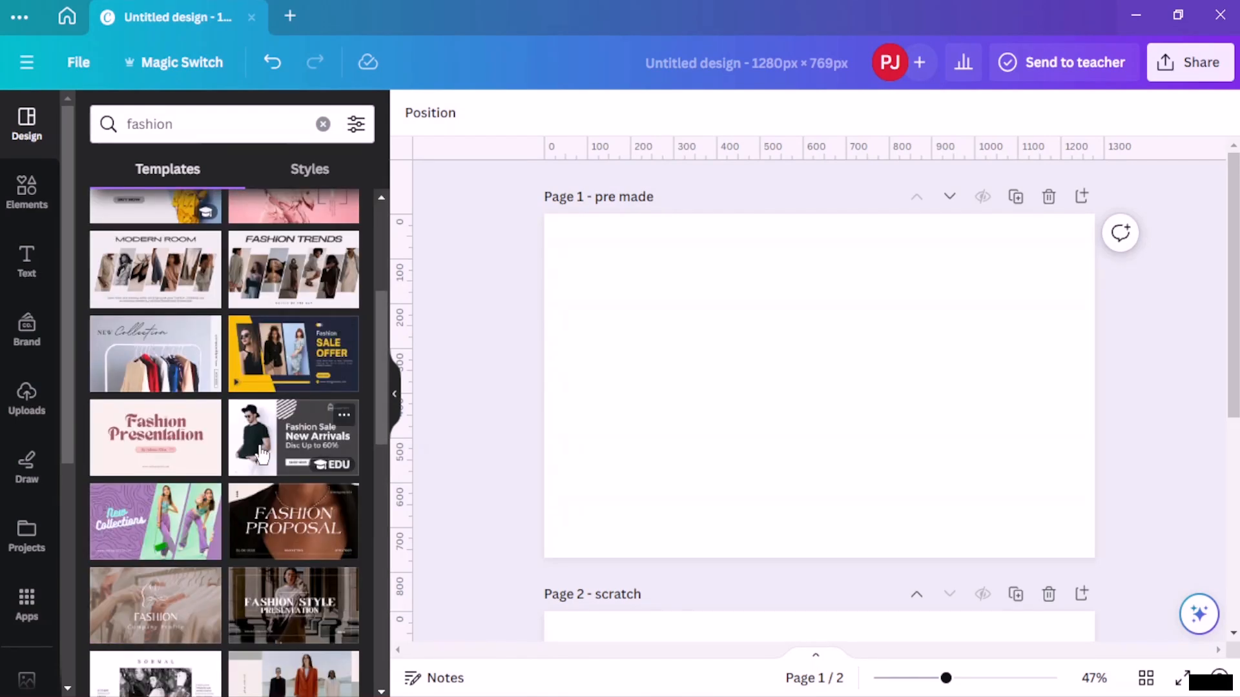
scroll(260, 452, "down", 5)
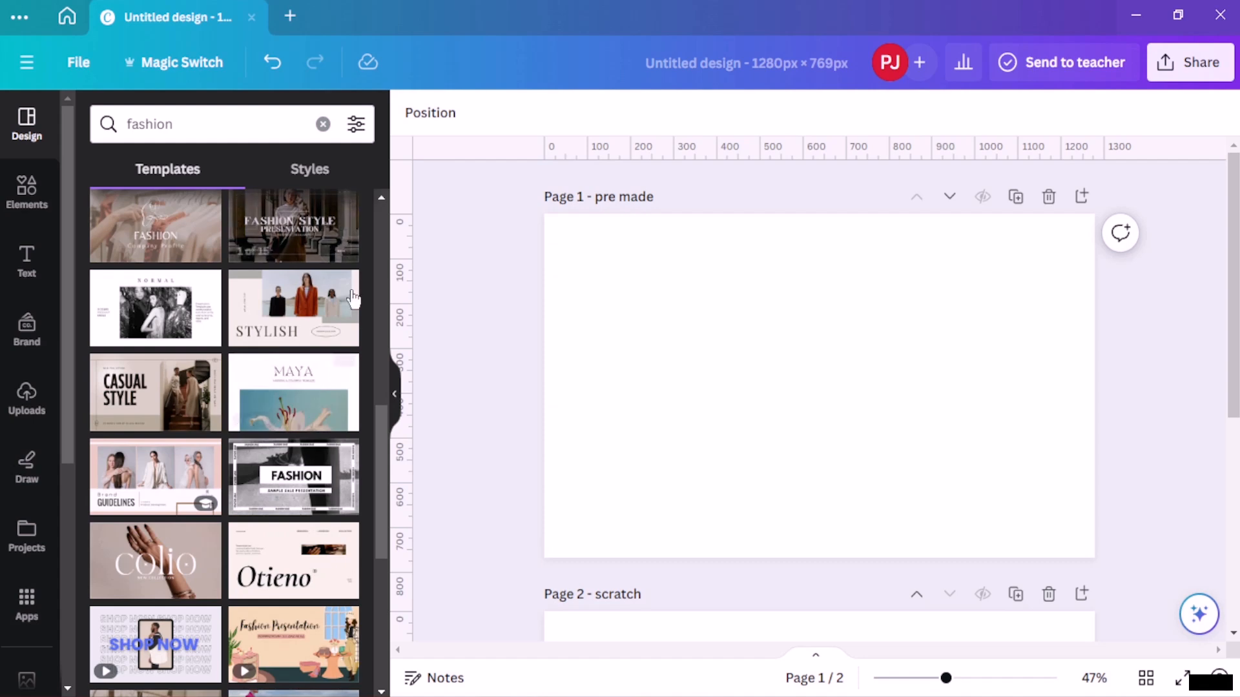
scroll(276, 338, "down", 1)
scroll(281, 343, "down", 3)
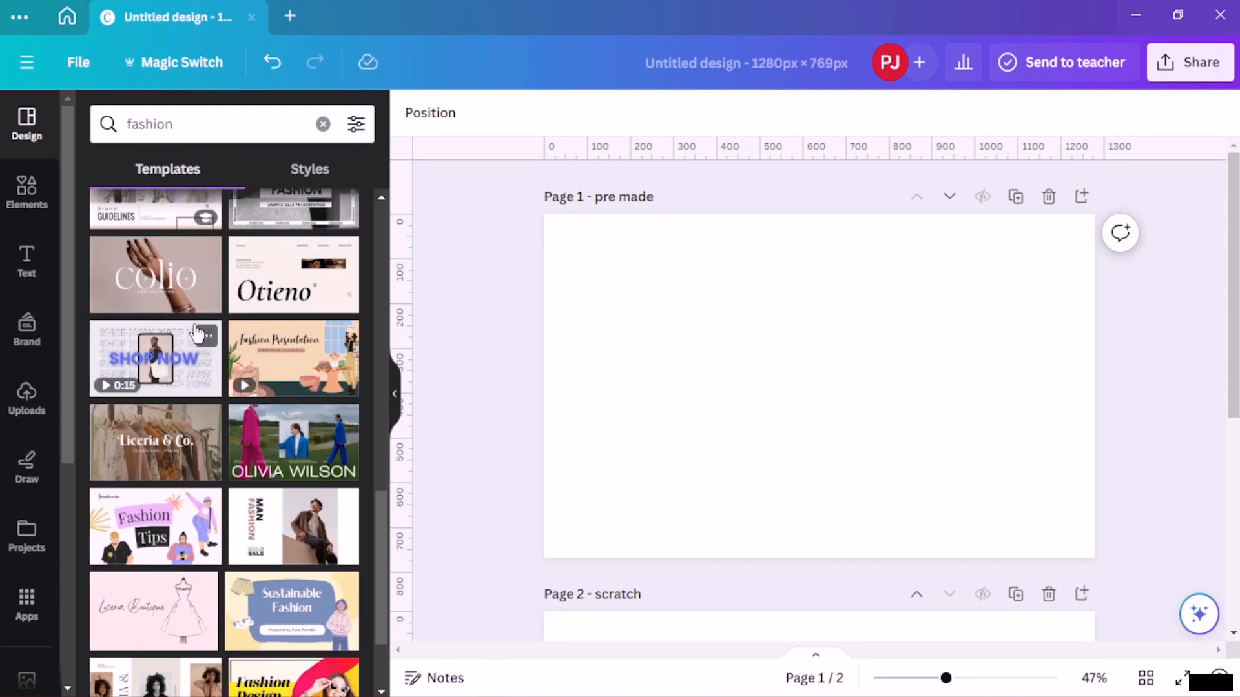
scroll(198, 334, "down", 4)
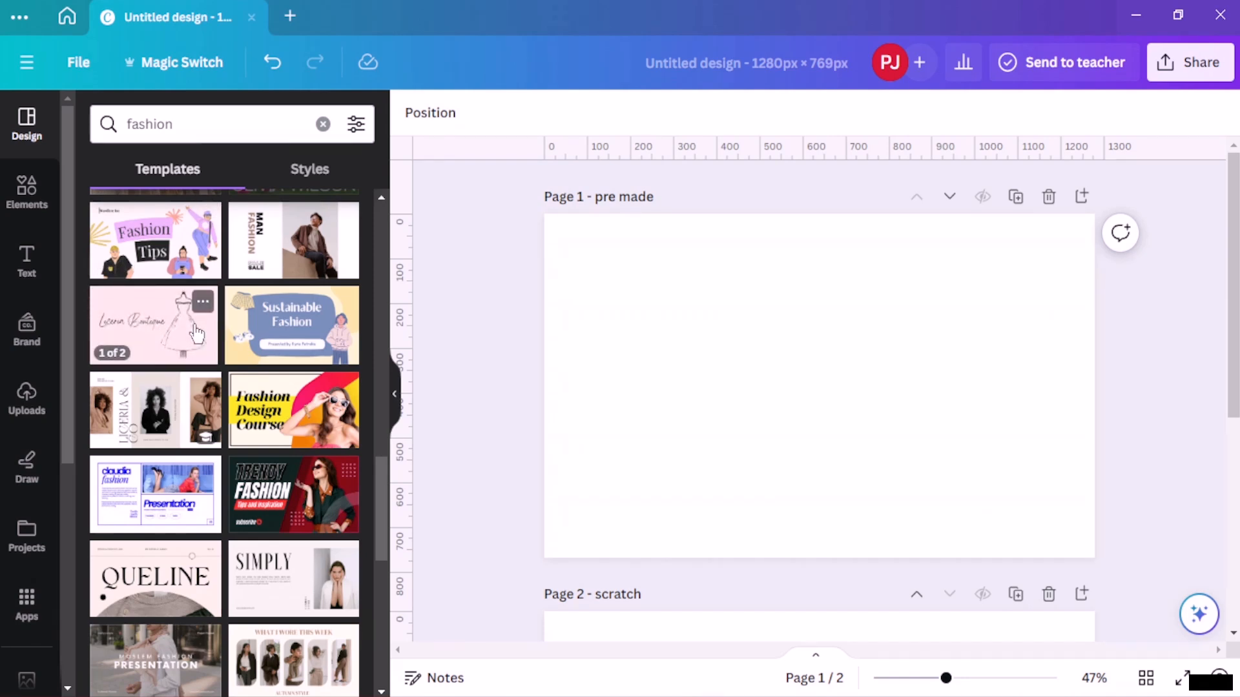
left_click(298, 486)
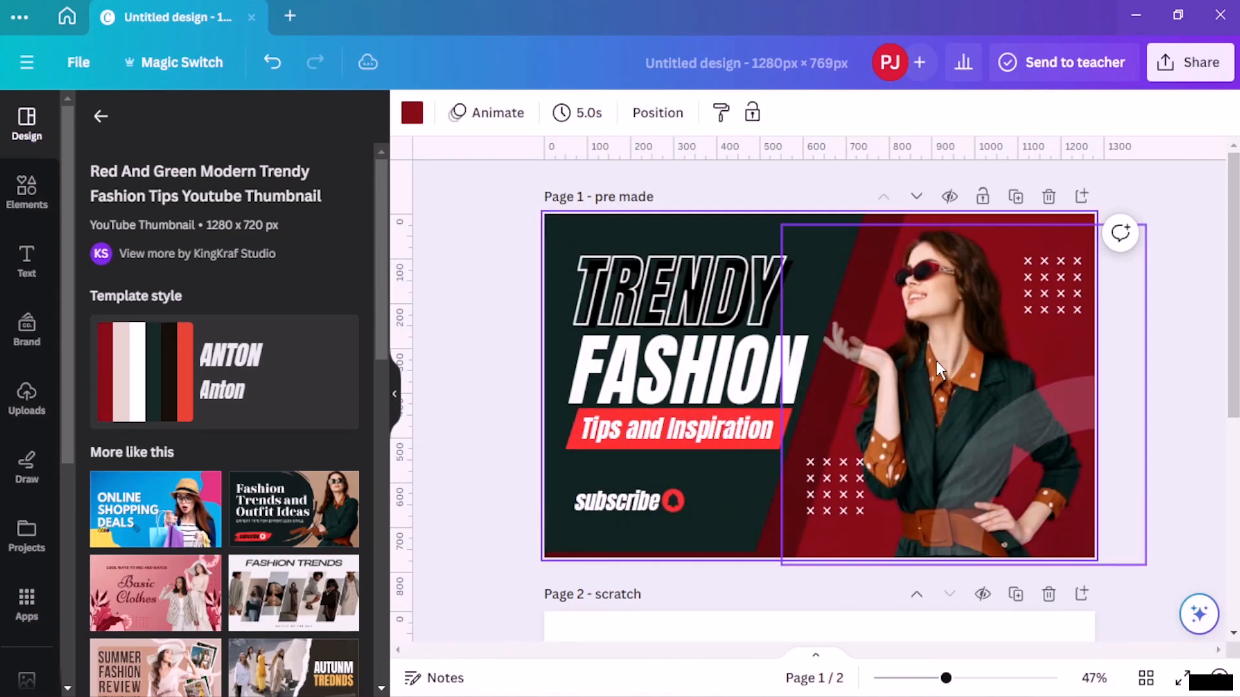
- Delete the subscribe label, its icon and the template's model photo from the thumbnail
left_click(654, 507)
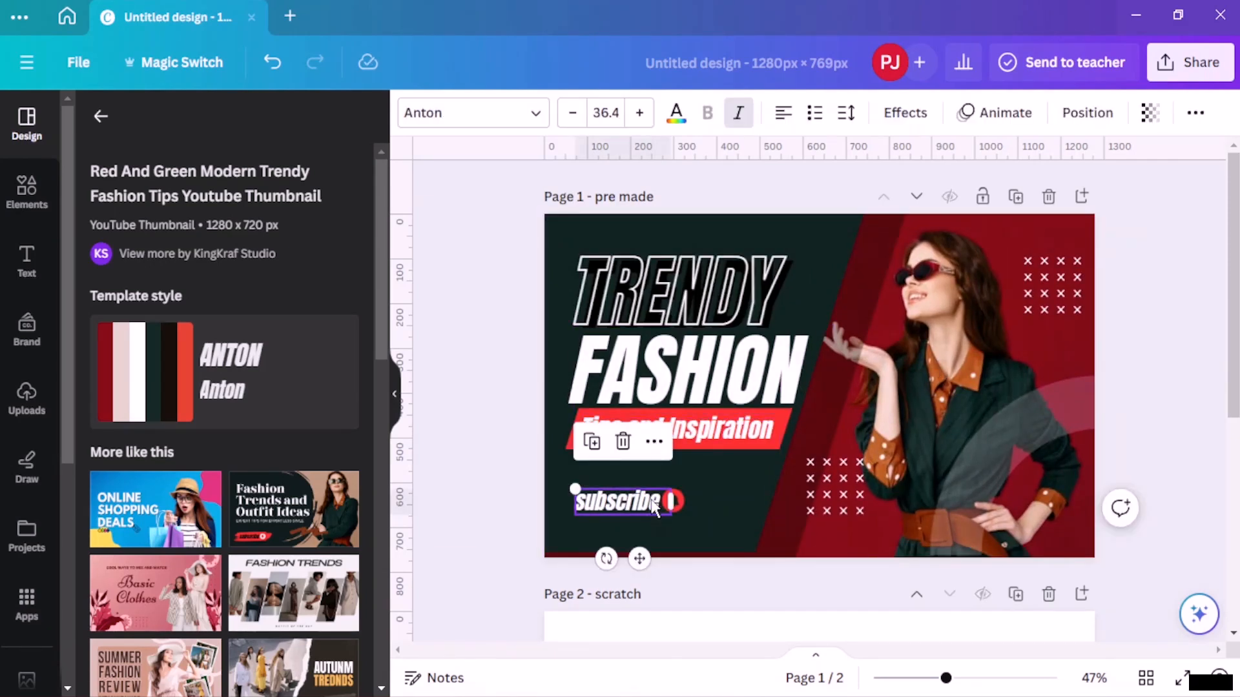
key("Delete")
left_click(668, 501)
key("Delete")
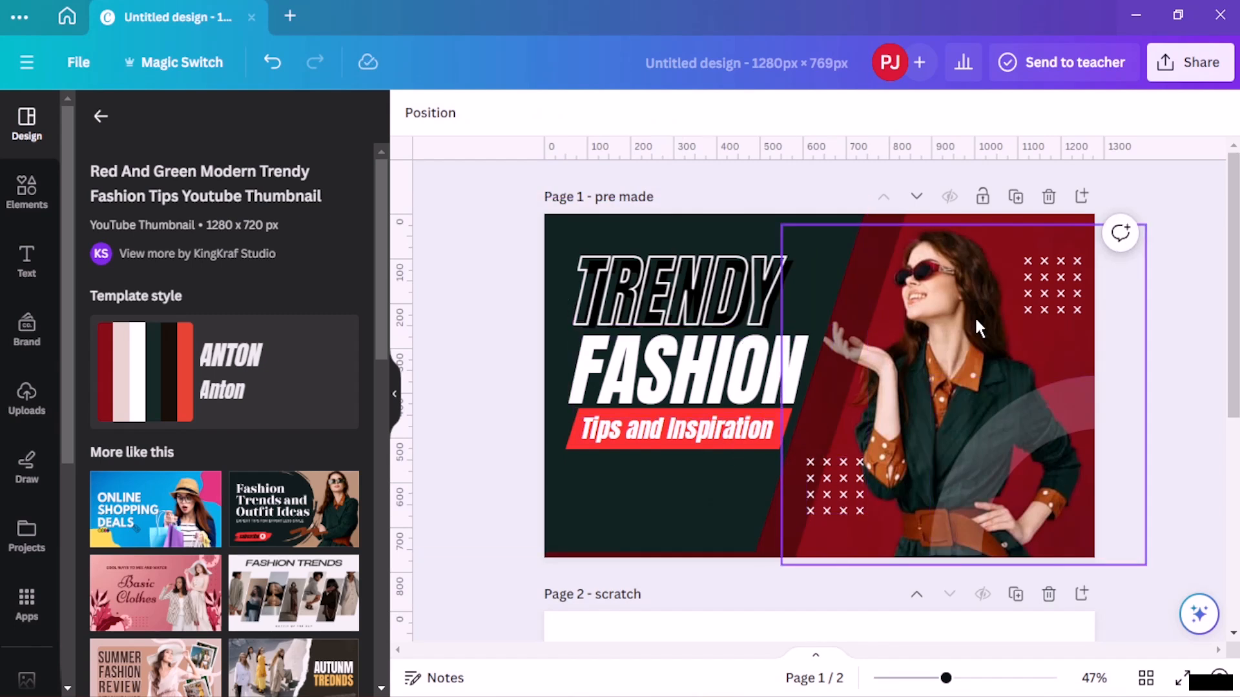
left_click(948, 302)
key("Delete")
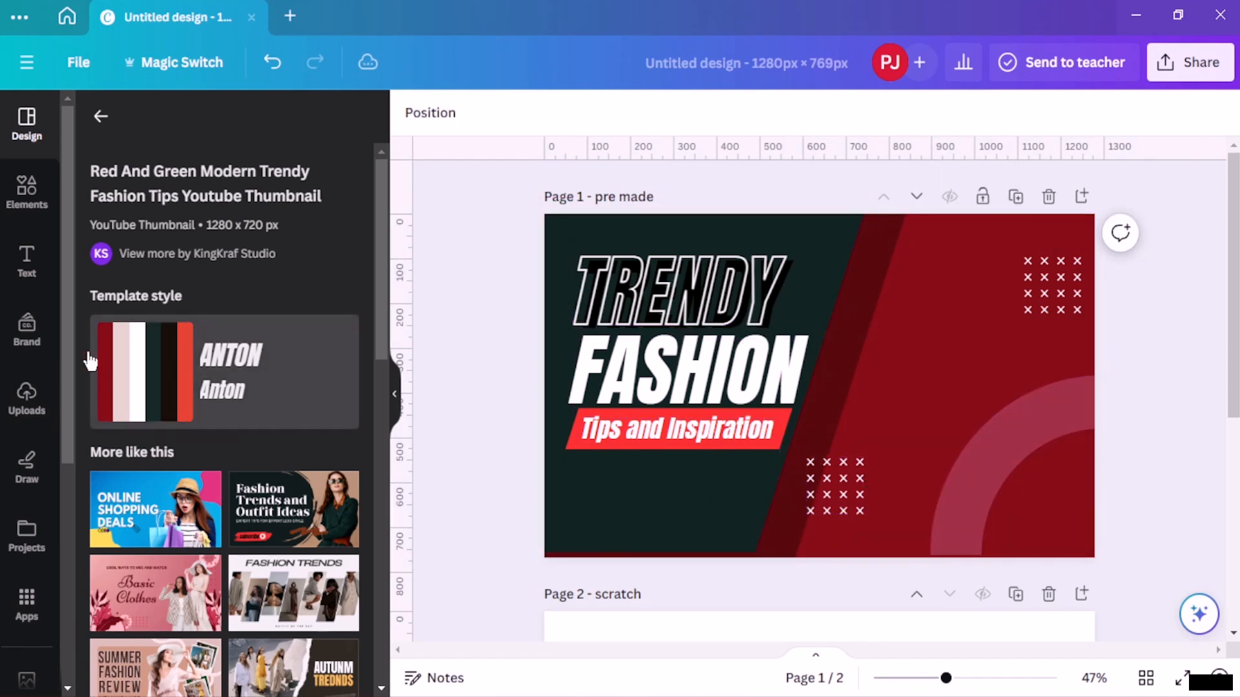
- Add the uploaded photo of the masked woman and place it on the right side of the thumbnail
left_click(25, 398)
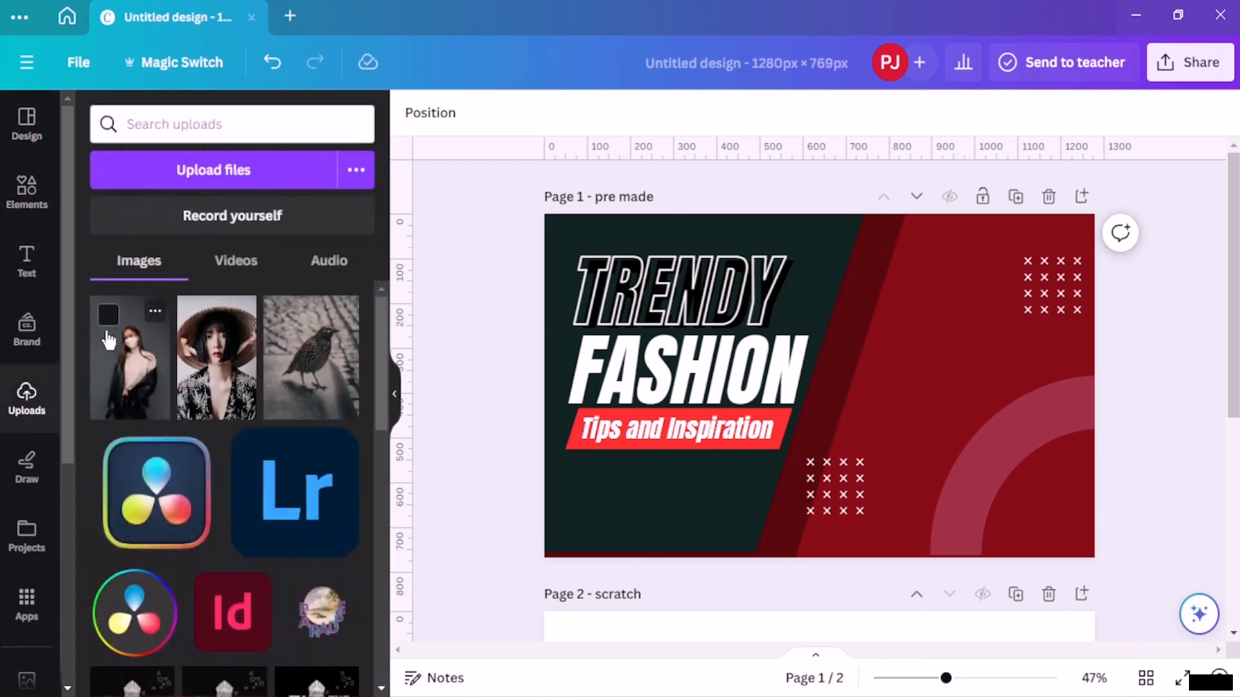
left_click(109, 340)
left_click_drag(827, 366, 982, 409)
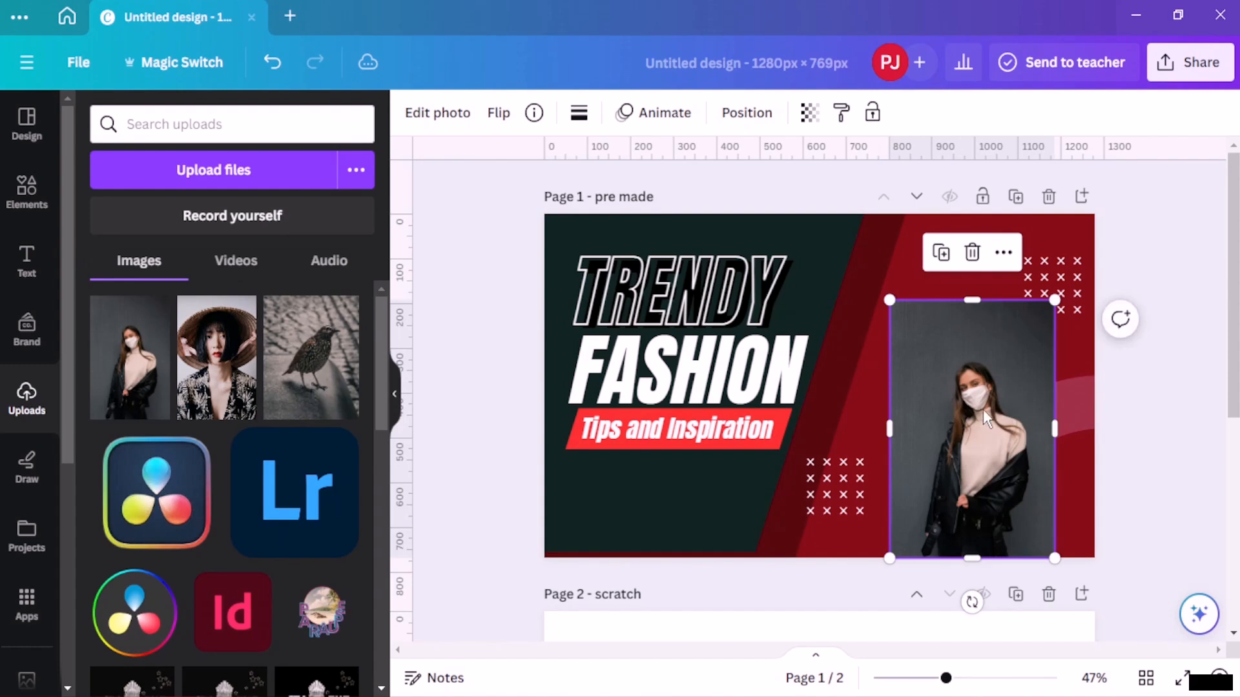
- Remove the photo's background with BG Remover, then enlarge it to fill the right side of the thumbnail
left_click(436, 115)
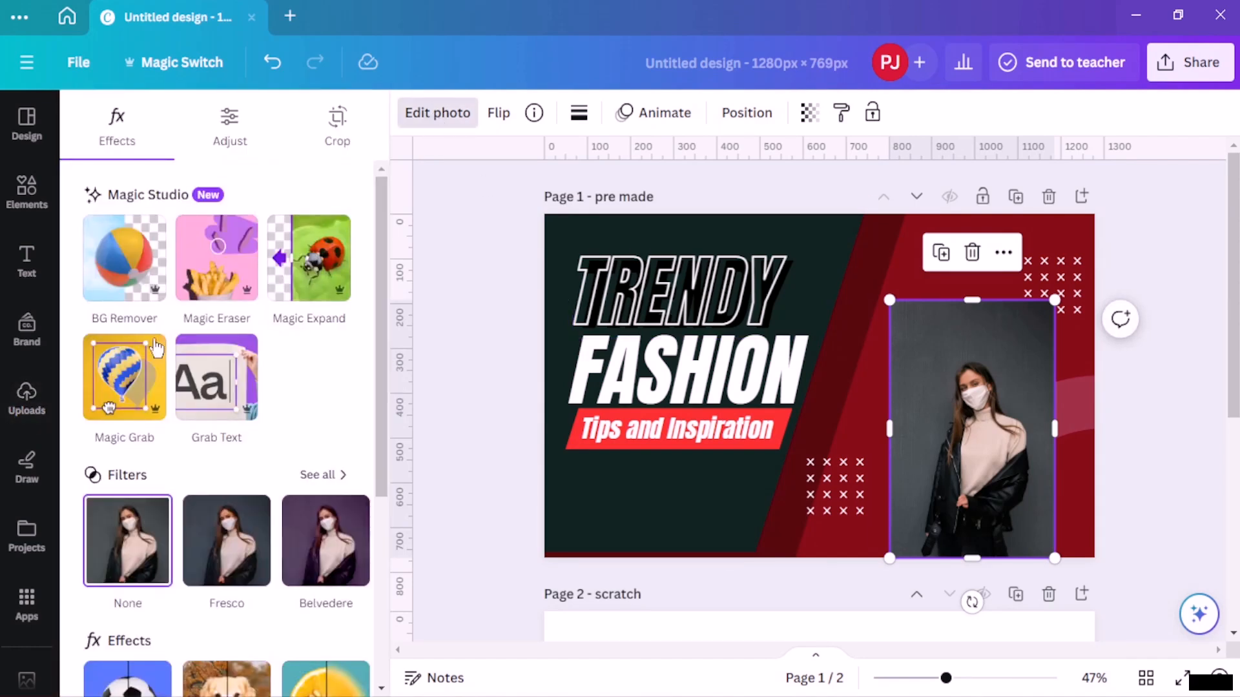
left_click(112, 294)
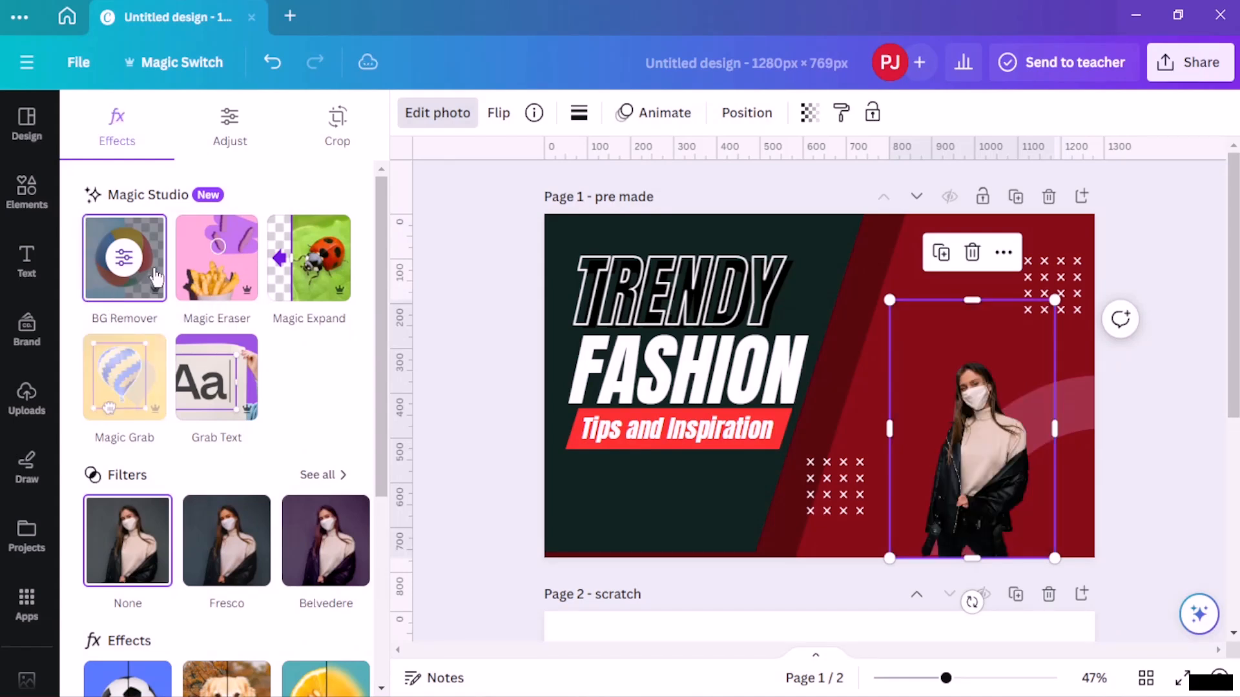
left_click_drag(892, 298, 753, 158)
left_click_drag(935, 360, 965, 390)
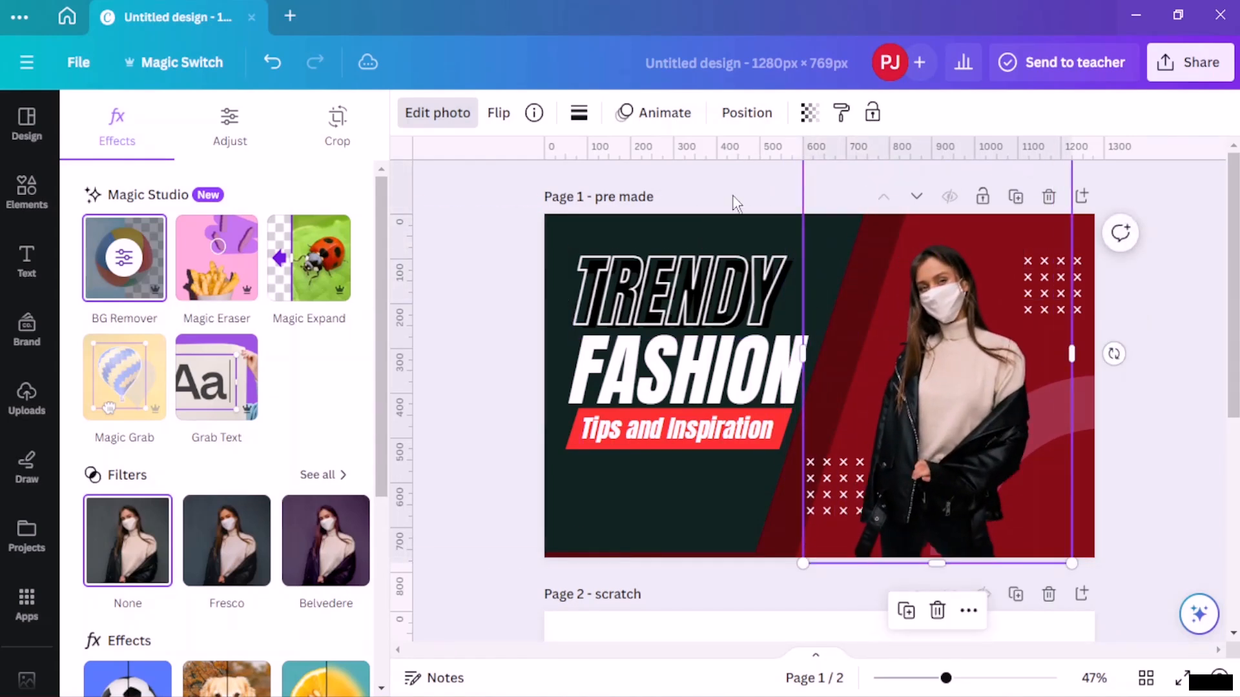
- Move the photo down in the layers list, below the red banner and decorative shapes but above the dark panels
left_click(732, 123)
left_click(302, 119)
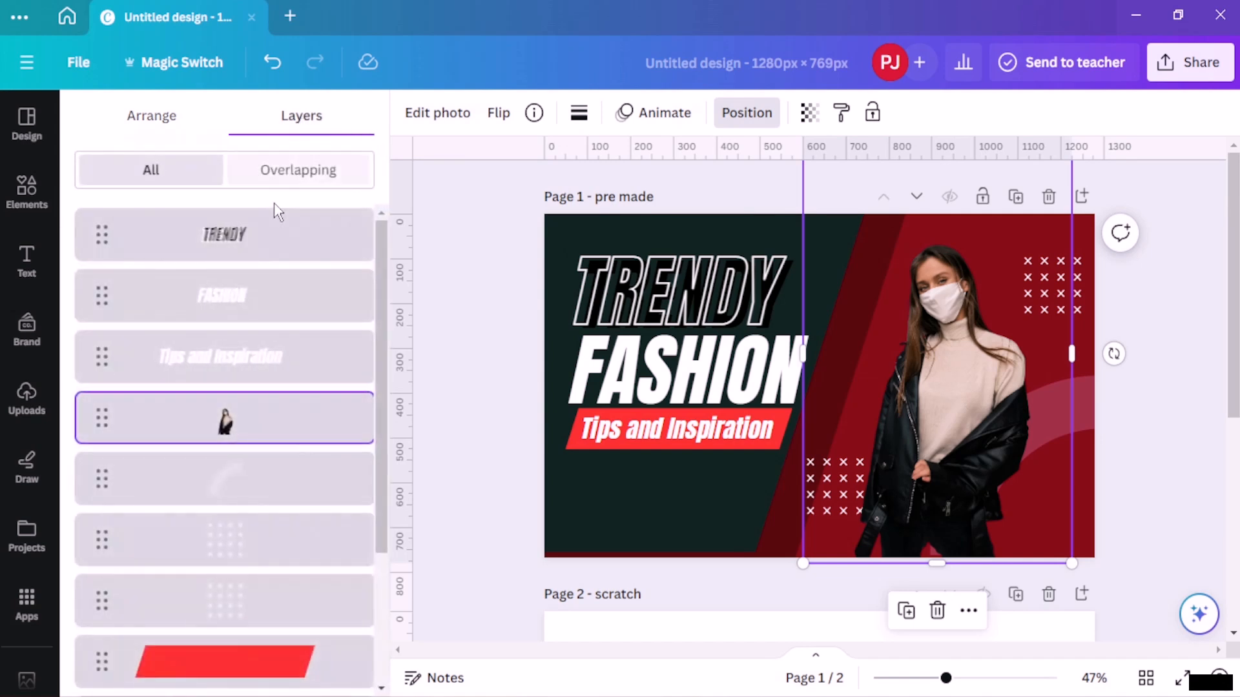
scroll(265, 443, "down", 3)
left_click_drag(291, 244, 277, 491)
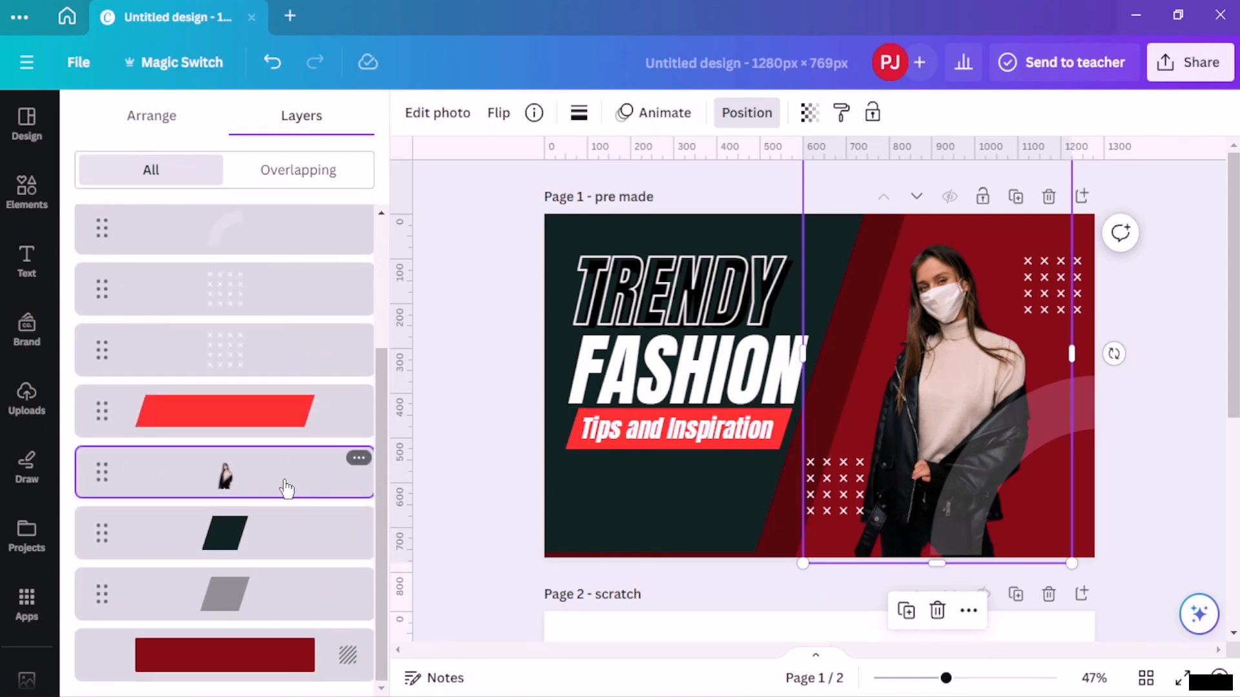
scroll(913, 418, "down", 3)
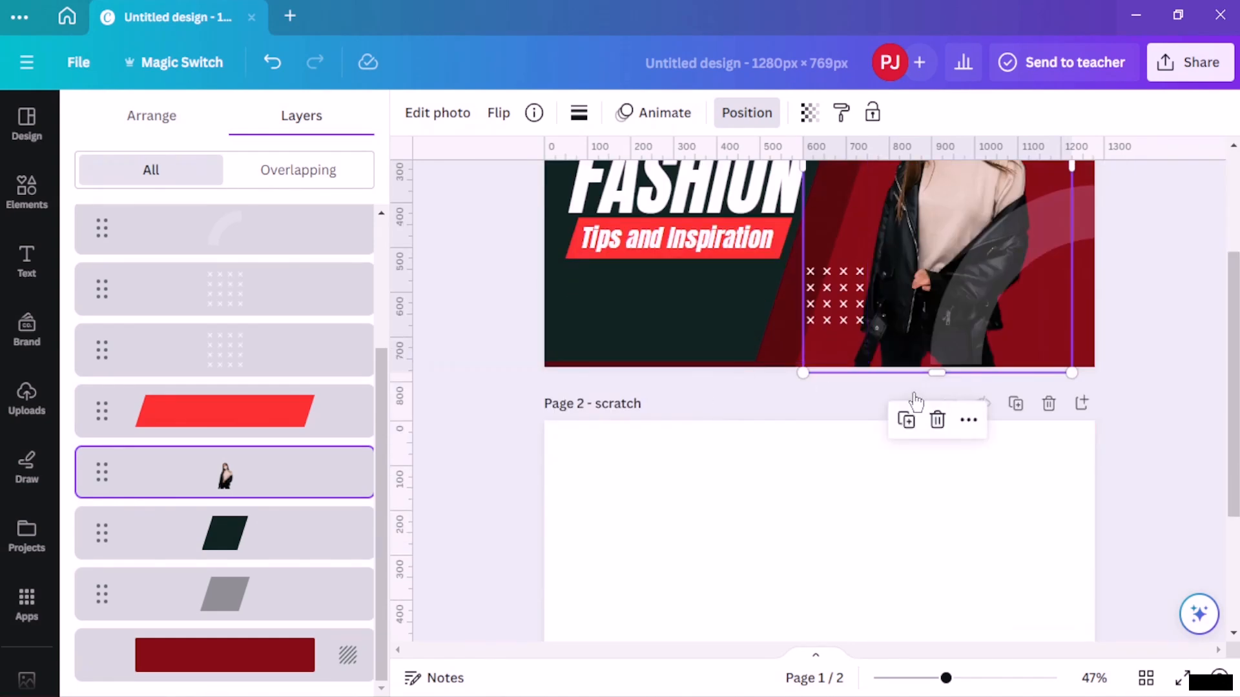
scroll(1055, 350, "up", 3)
left_click(1155, 299)
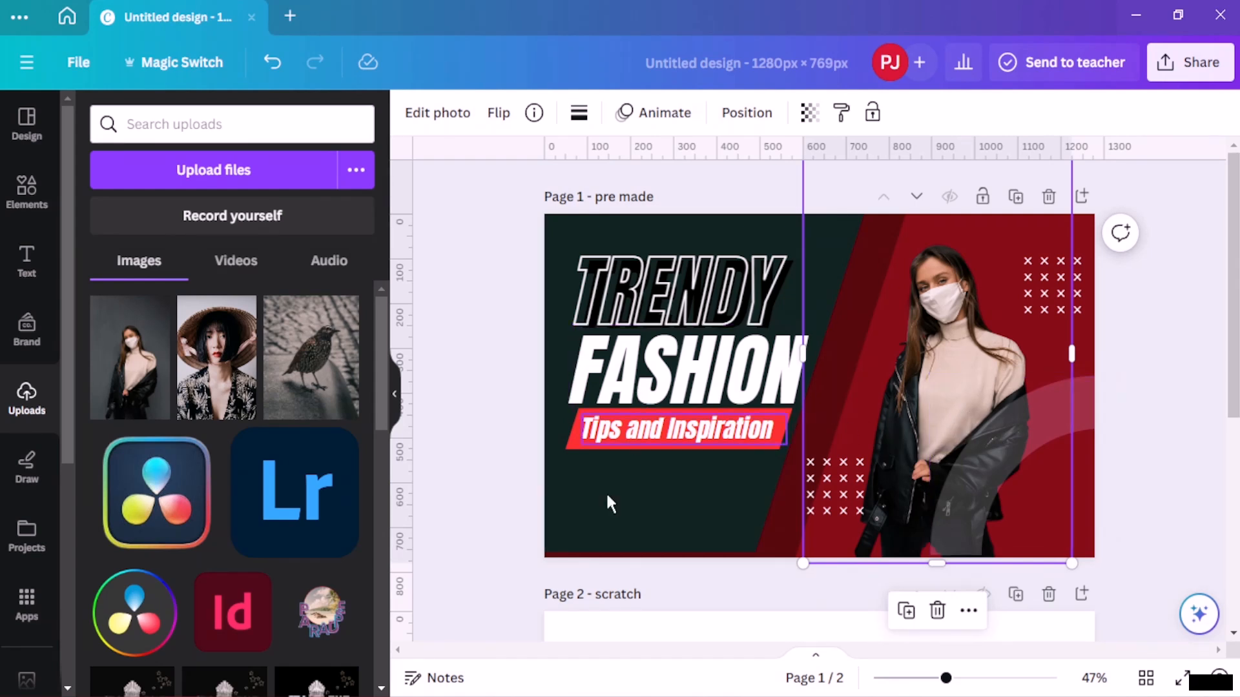
left_click(590, 502)
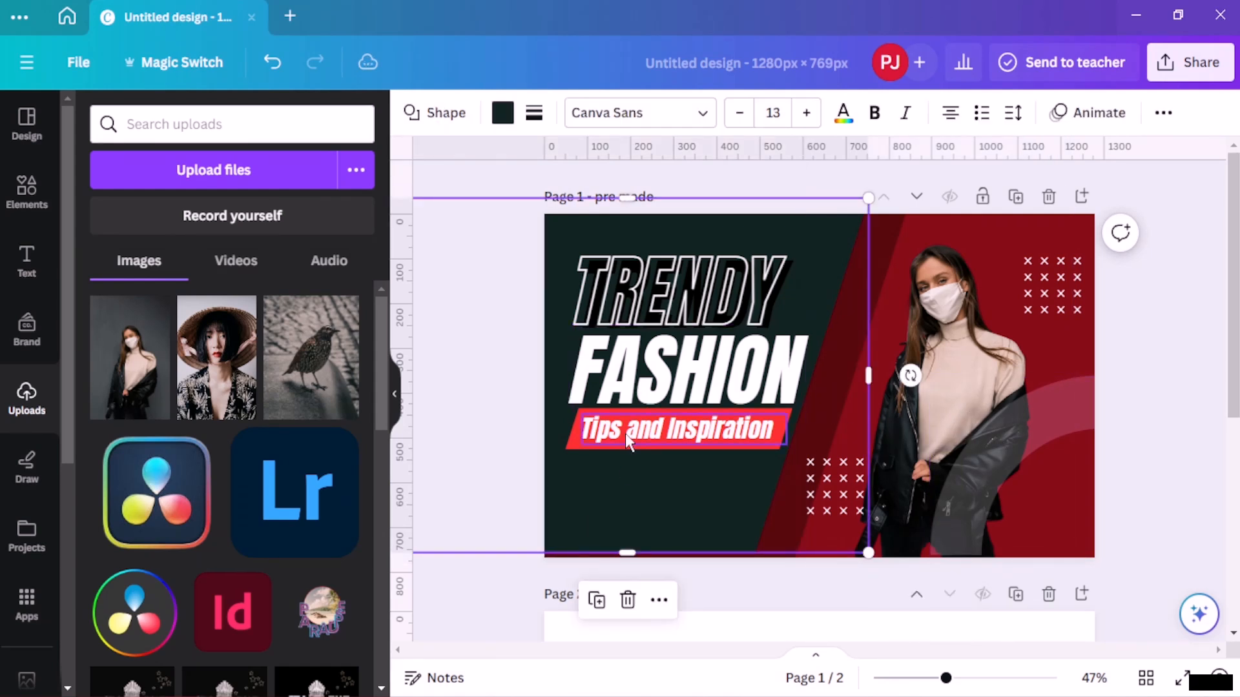
left_click(570, 440)
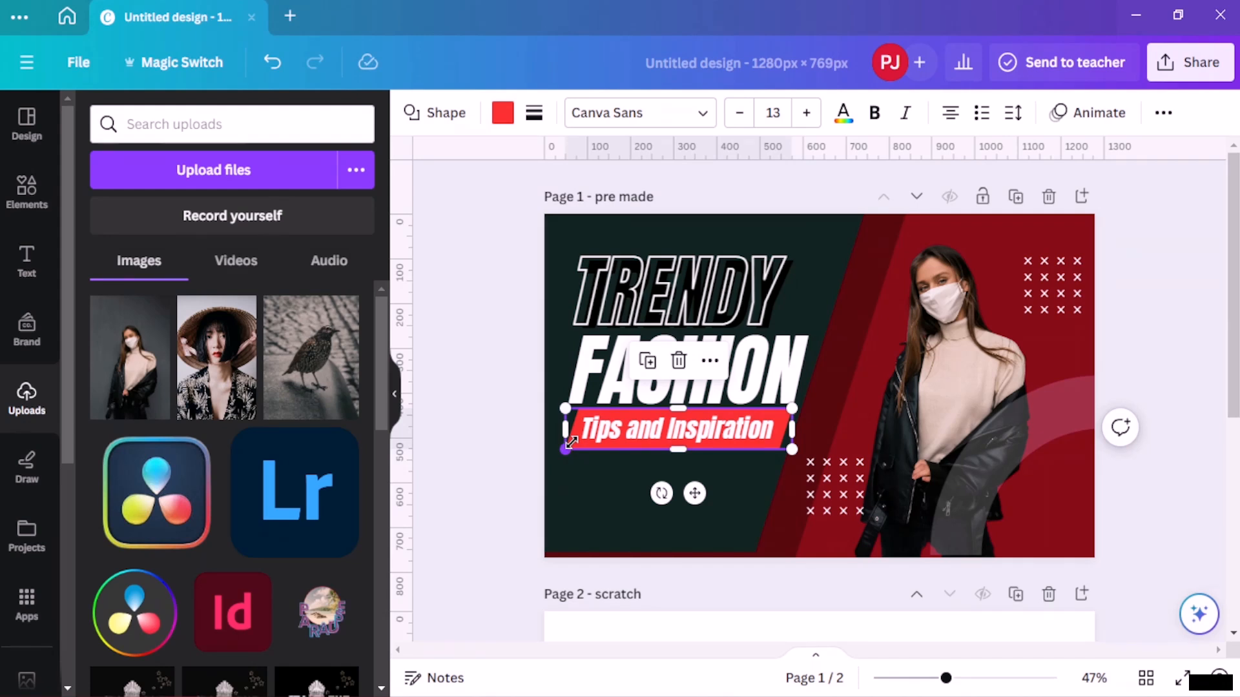
left_click(592, 507)
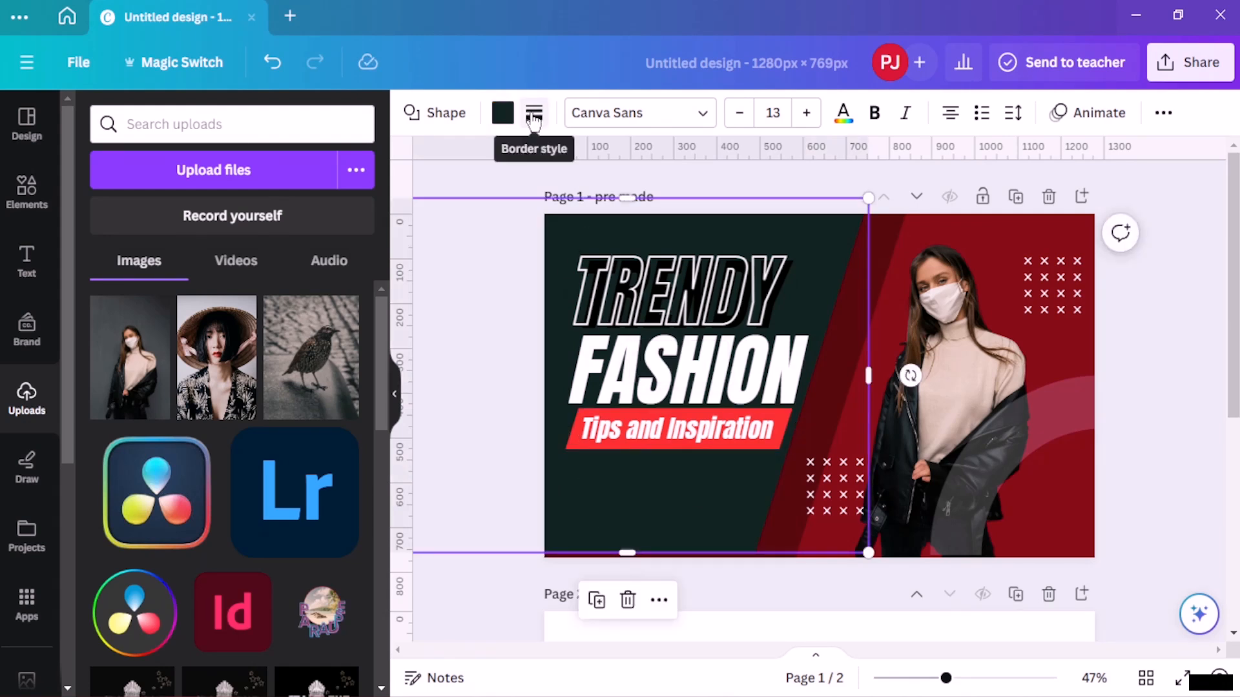
left_click(994, 233)
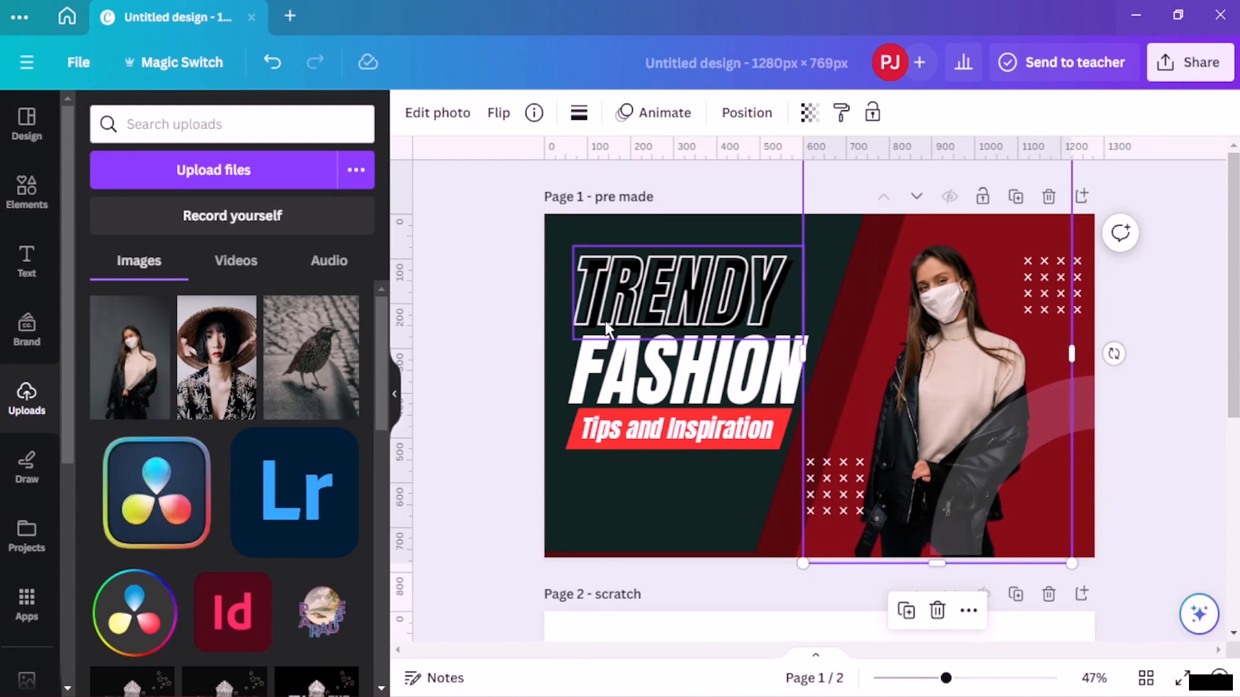
- Change the page background colour to gray
left_click(1082, 250)
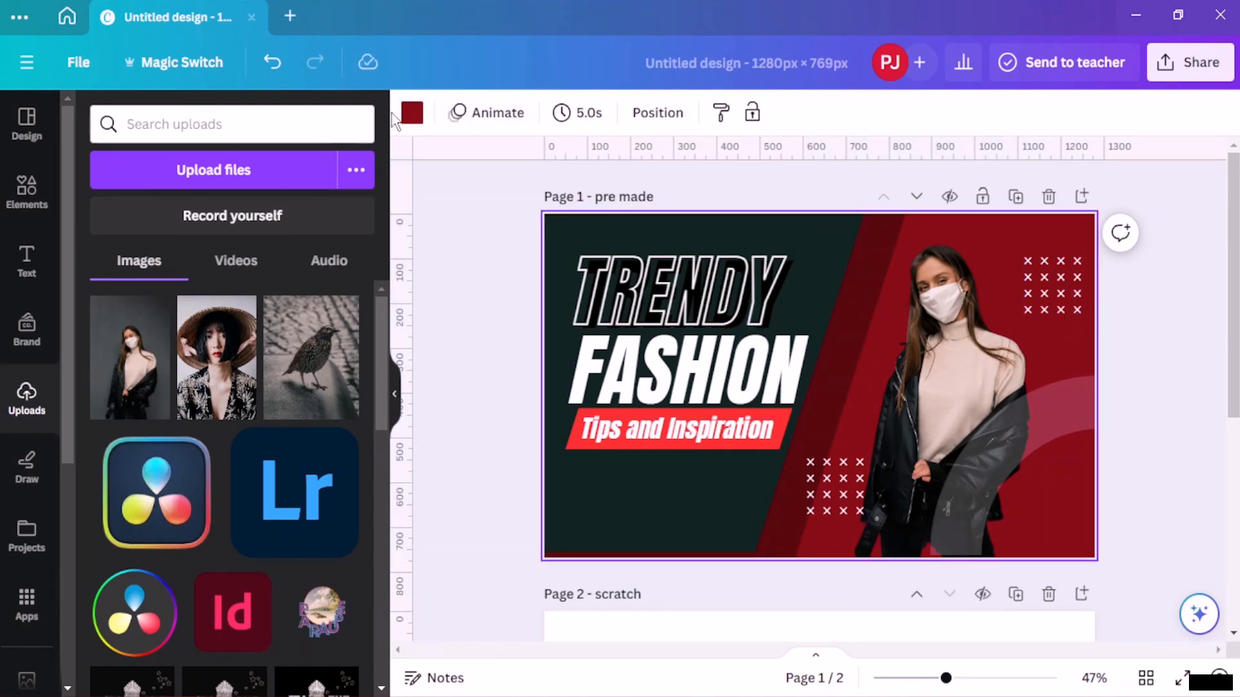
left_click(412, 113)
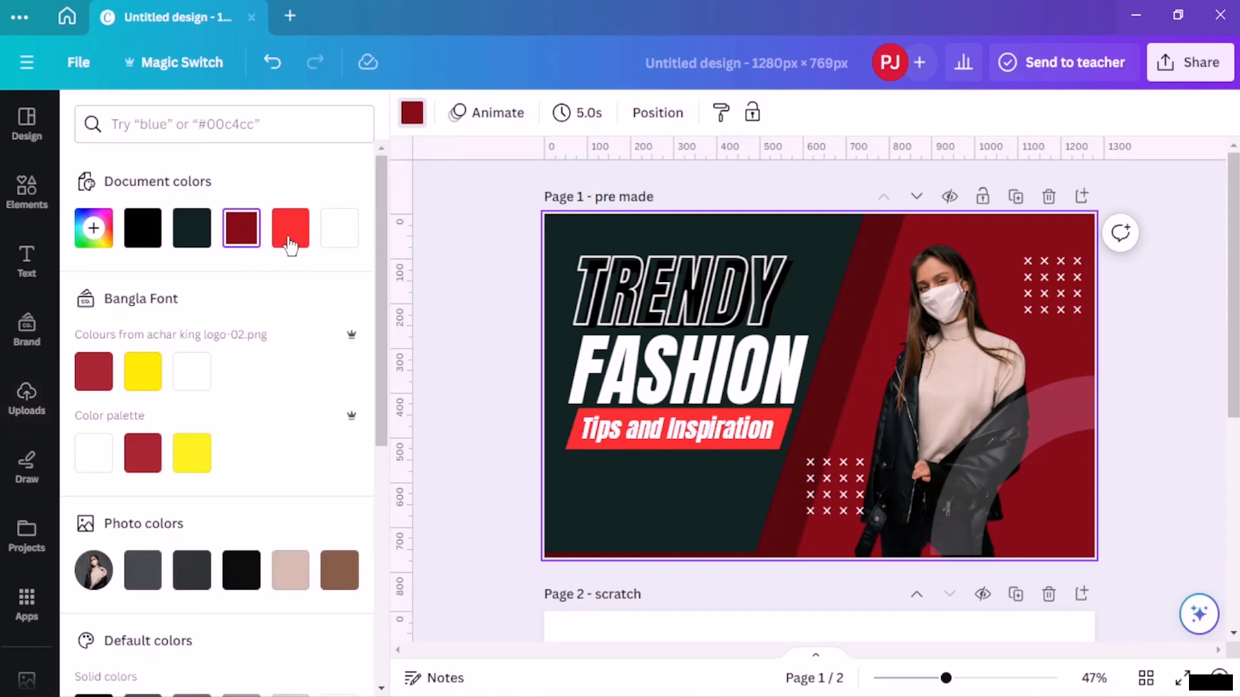
left_click(290, 227)
scroll(292, 249, "down", 3)
left_click(248, 522)
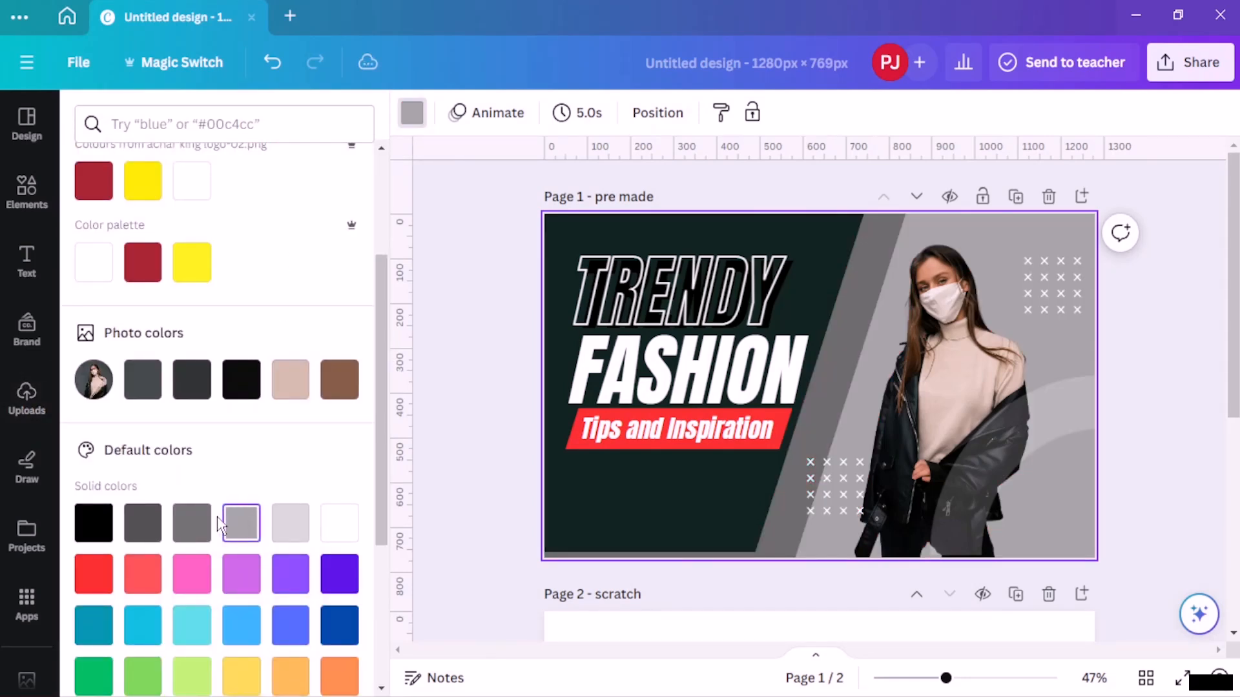
left_click(194, 524)
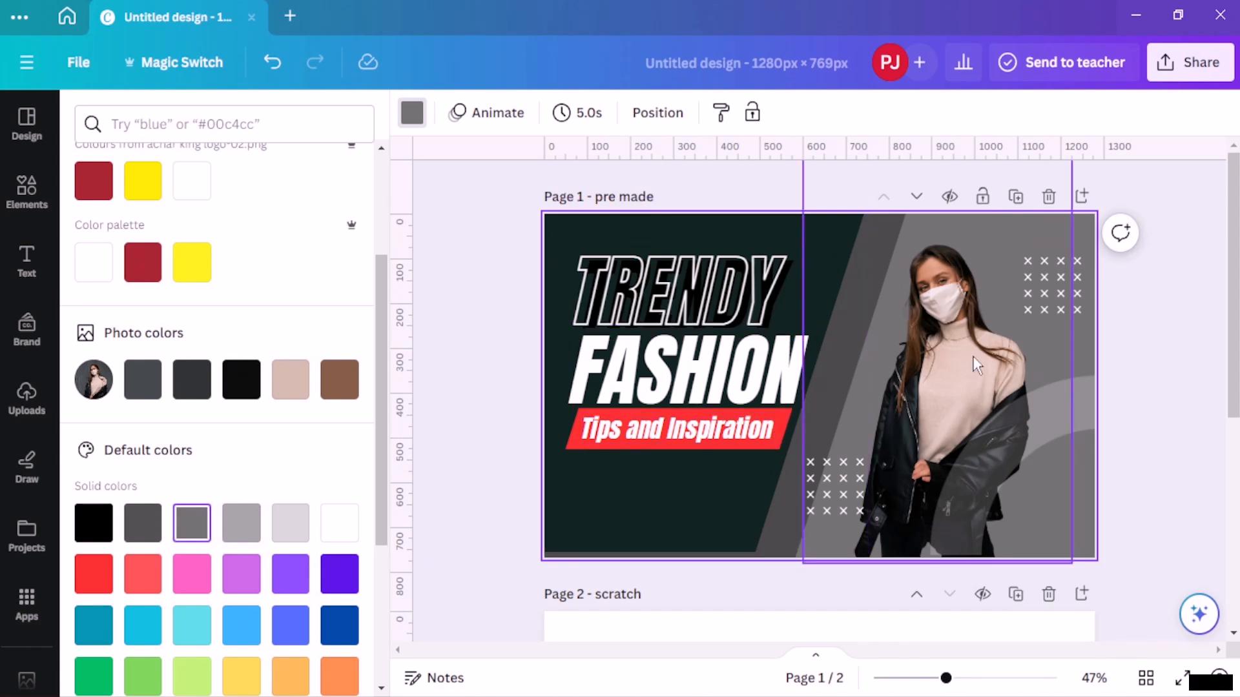
left_click(1142, 360)
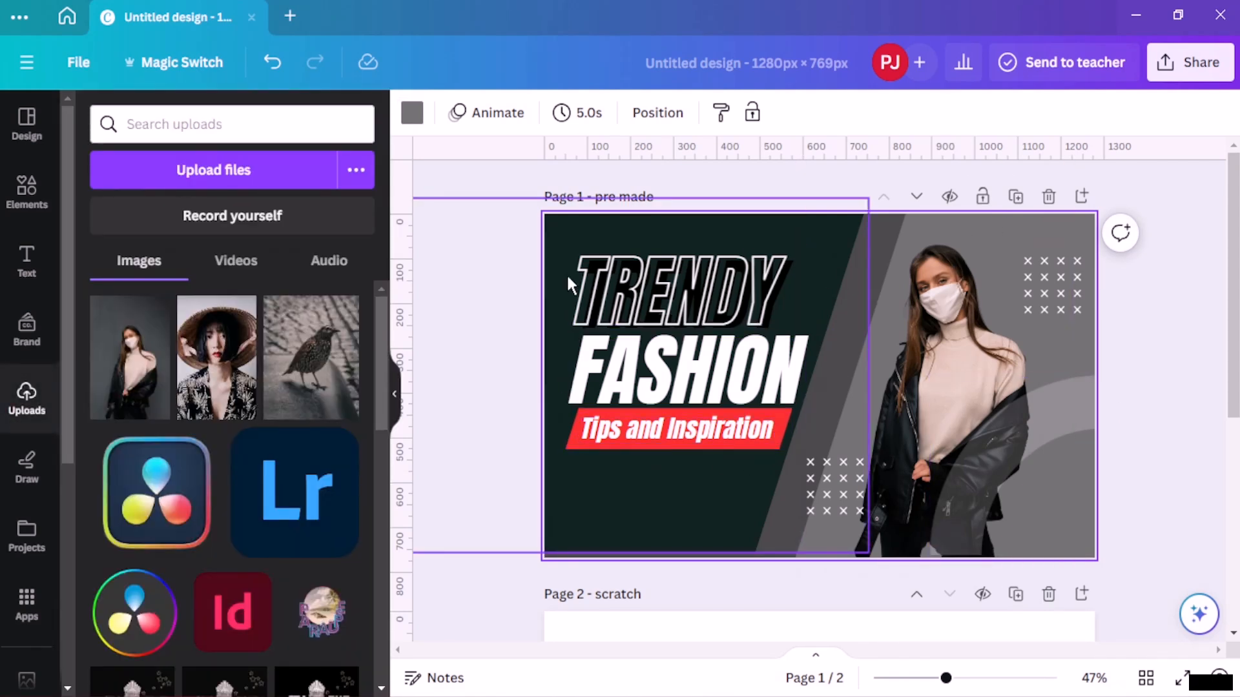
- Recolour the dark panel behind the title with the beige photo colour
left_click(571, 238)
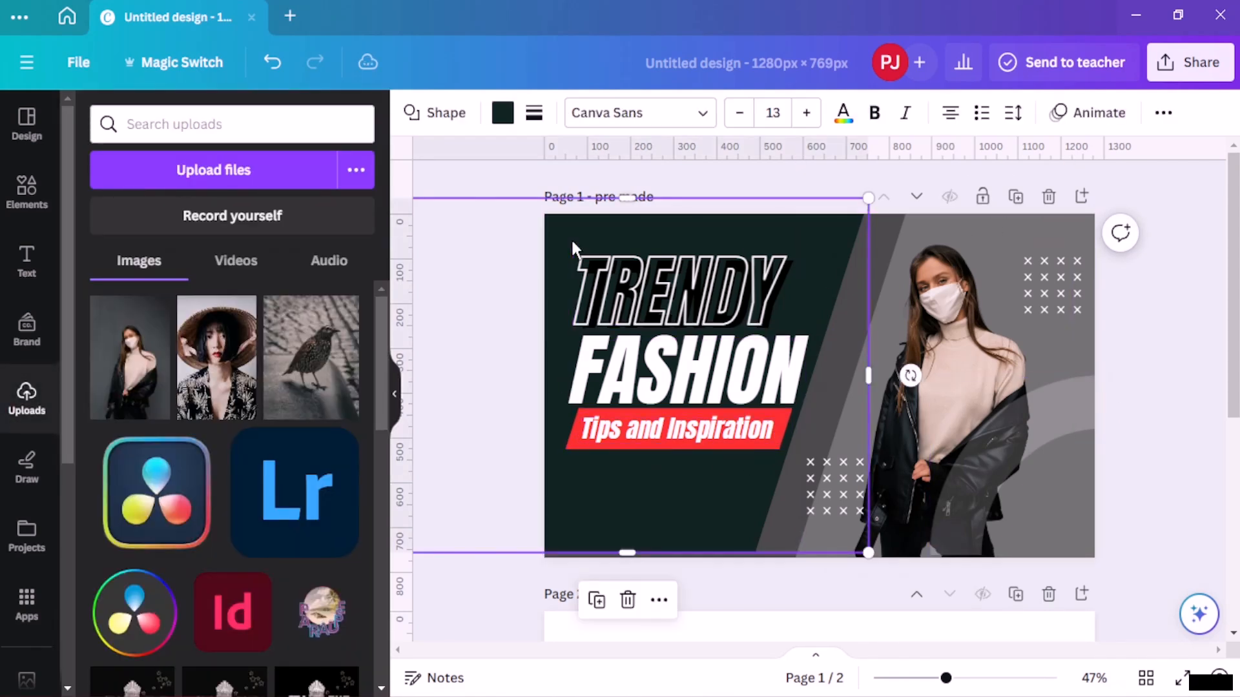
left_click(503, 112)
scroll(276, 352, "down", 4)
left_click(337, 346)
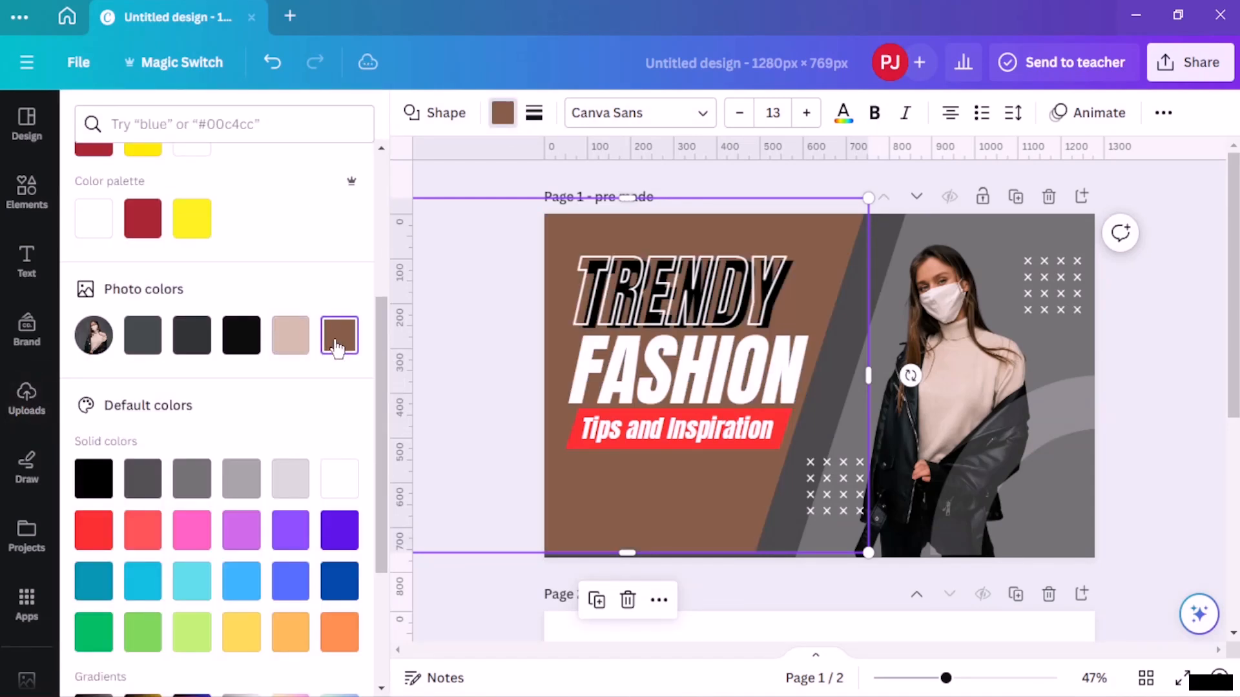
left_click(287, 343)
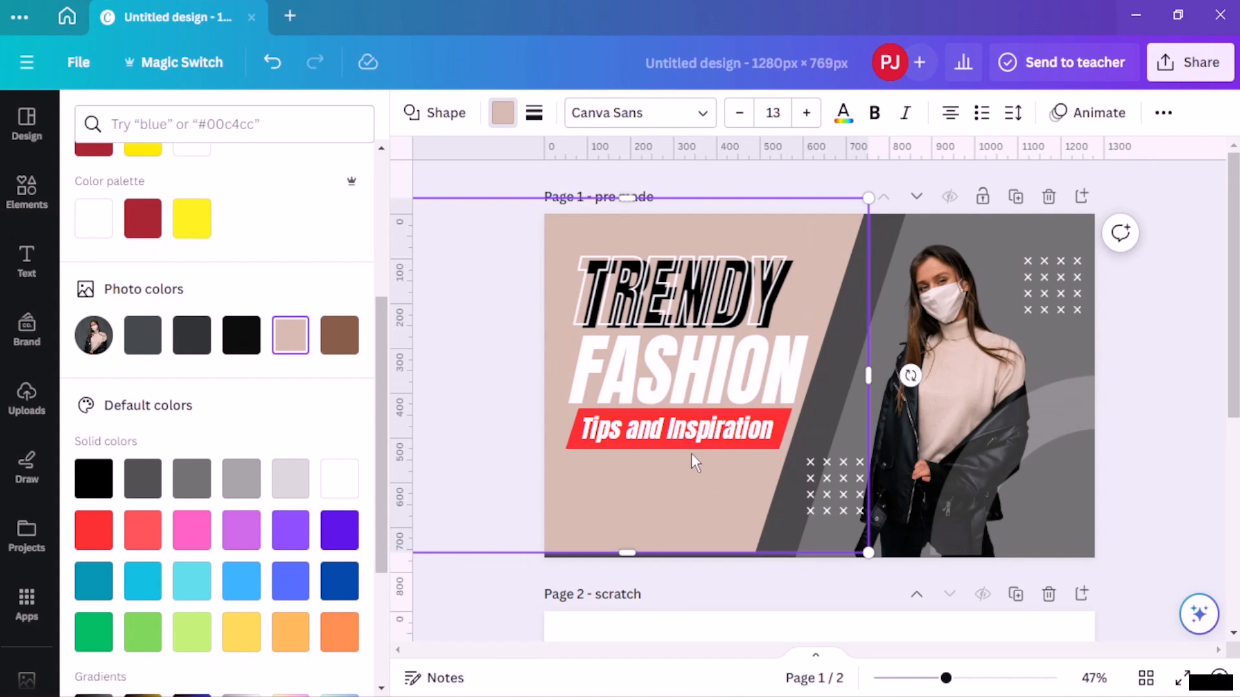
- Recolour the red 'Tips and Inspiration' banner shape to black from the photo colours
left_click(568, 444)
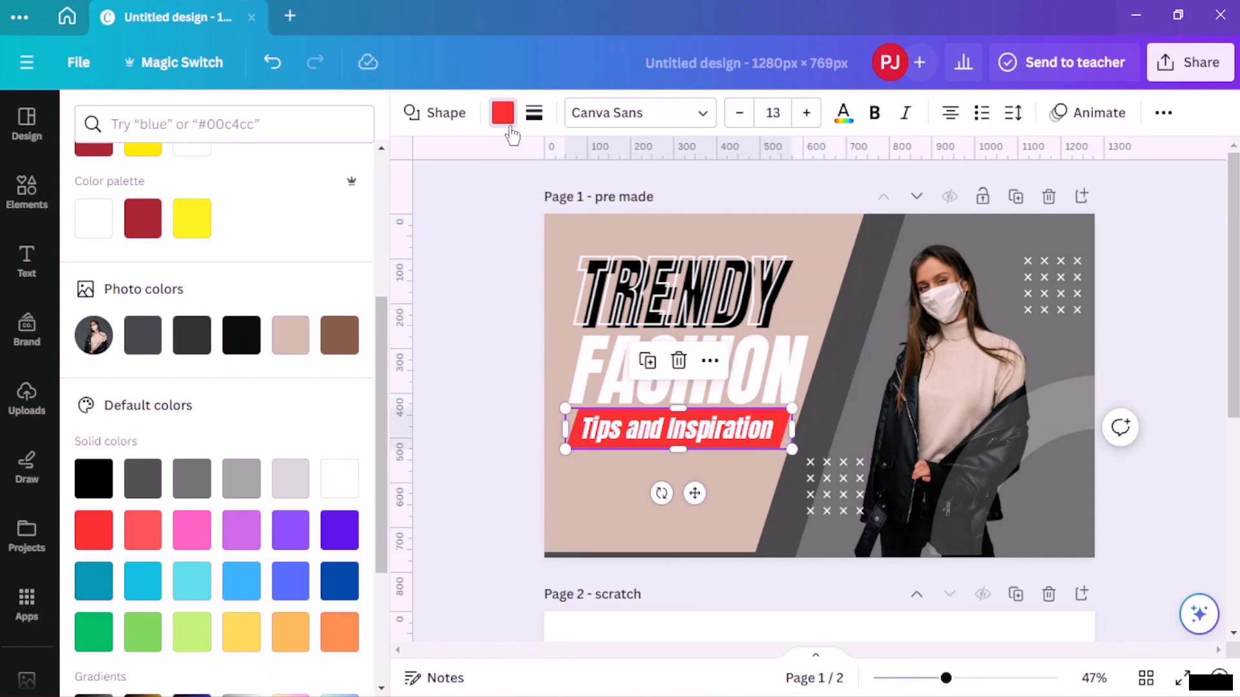
left_click(510, 129)
left_click(496, 130)
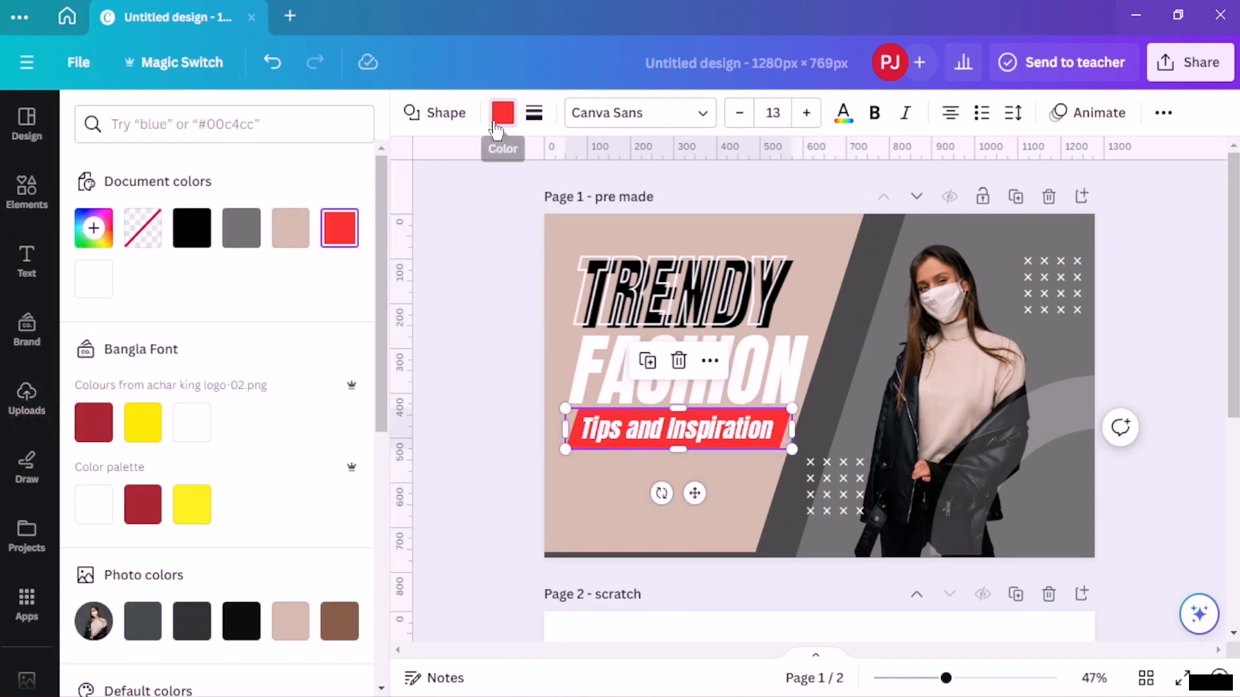
left_click(242, 226)
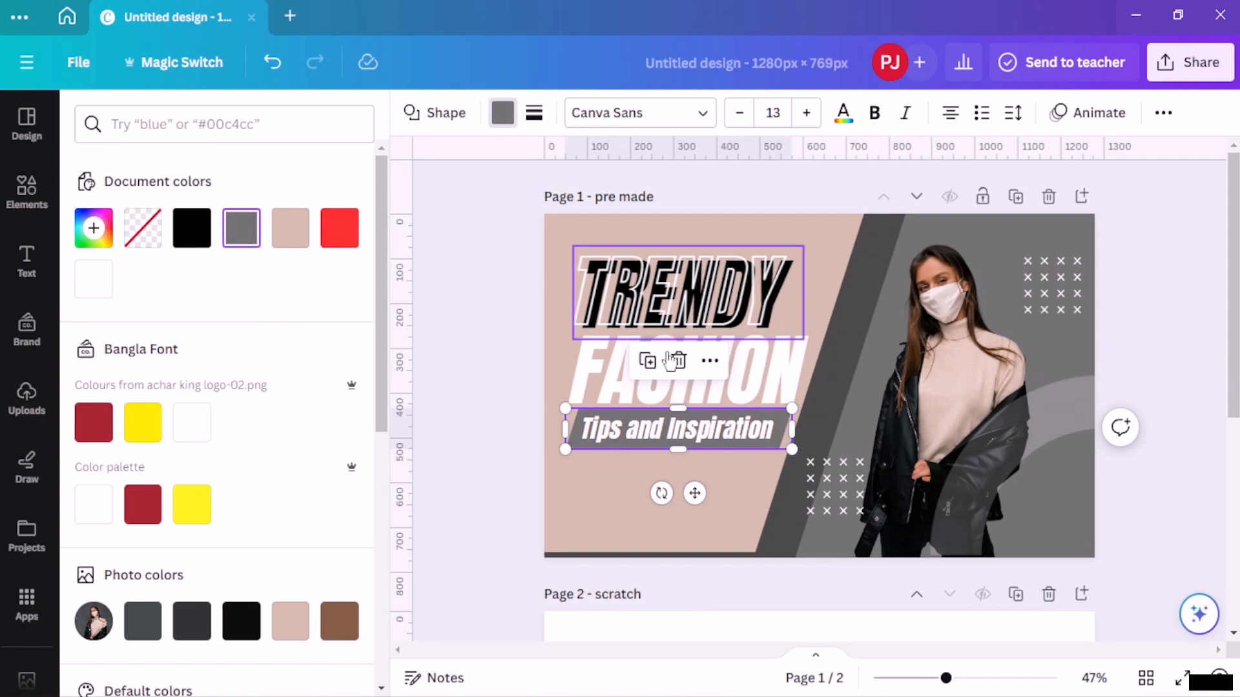
left_click(241, 617)
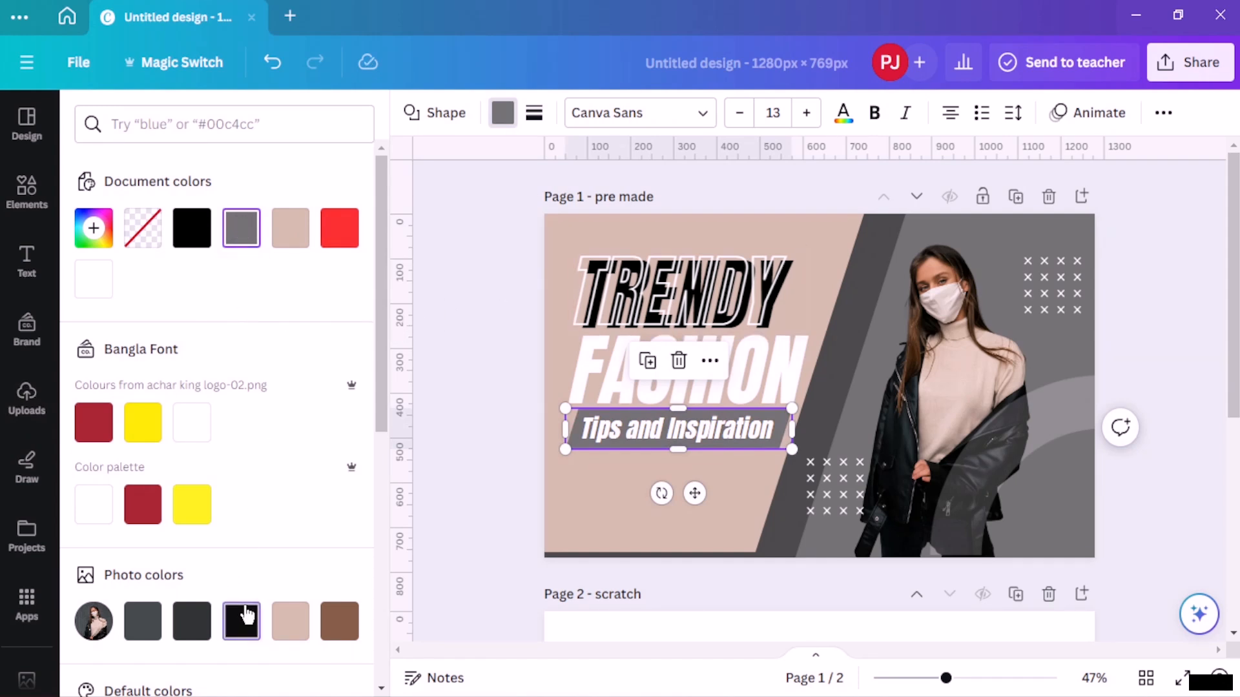
key("Escape")
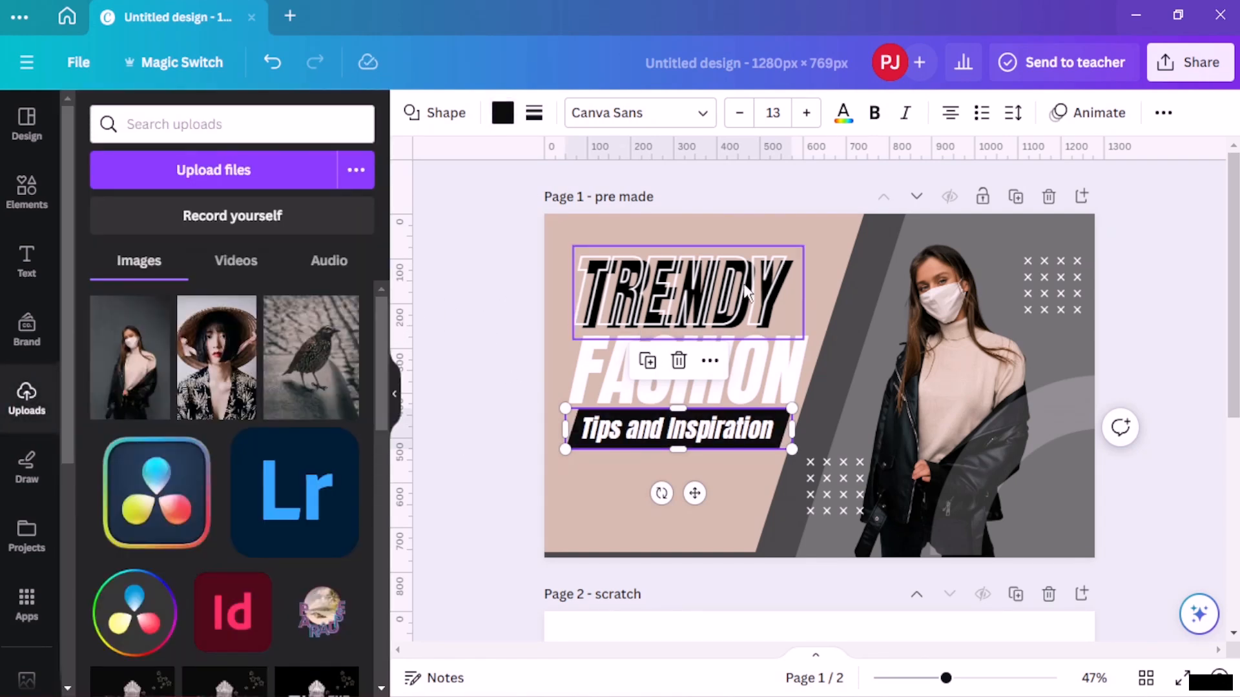
- Set the TRENDY title's text colour to black
left_click(738, 310)
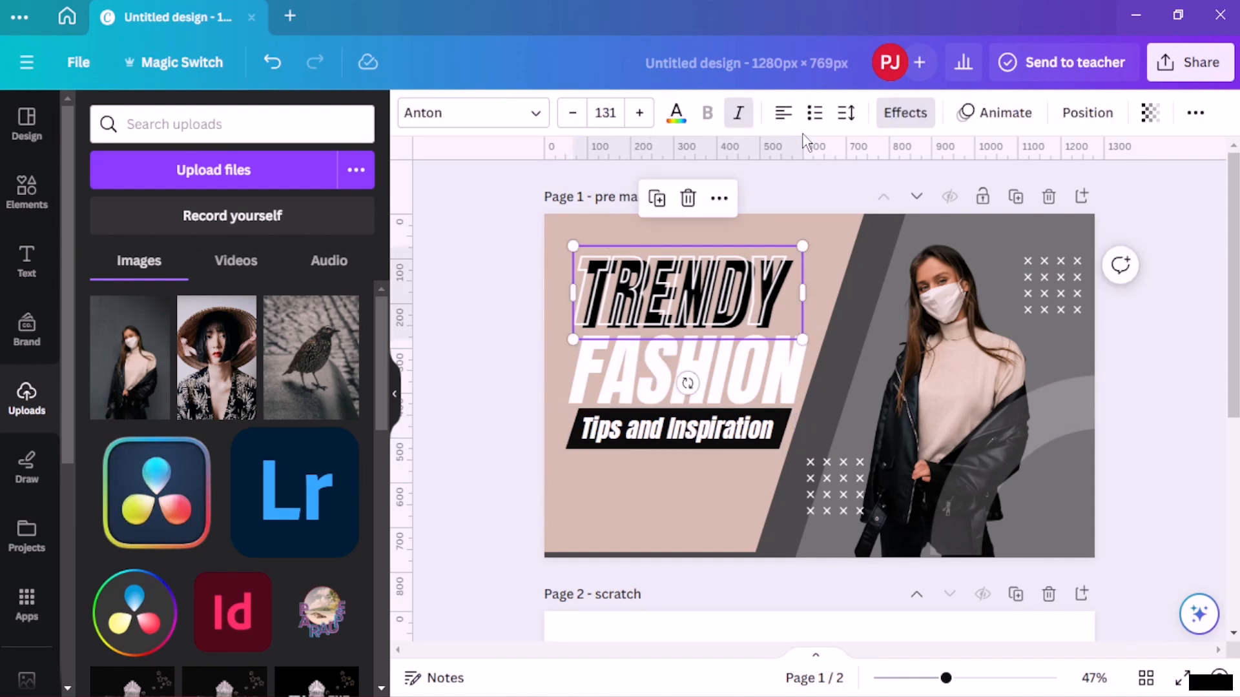
left_click(921, 122)
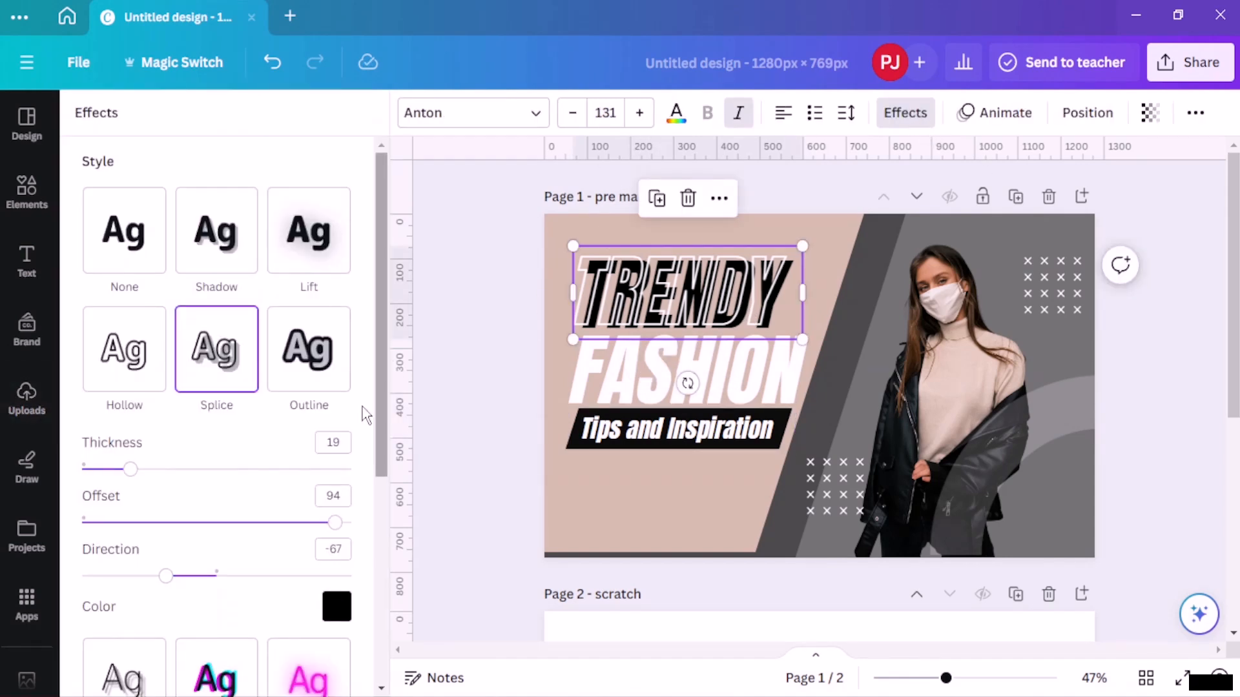
scroll(307, 517, "down", 2)
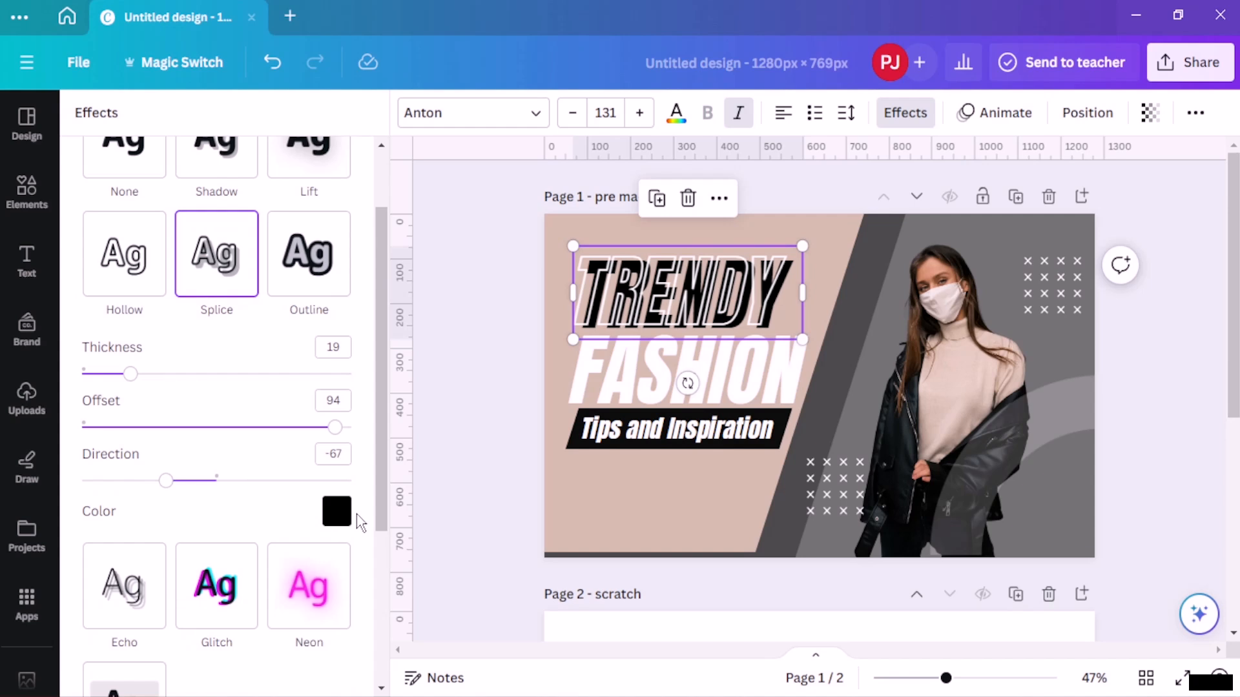
left_click(675, 115)
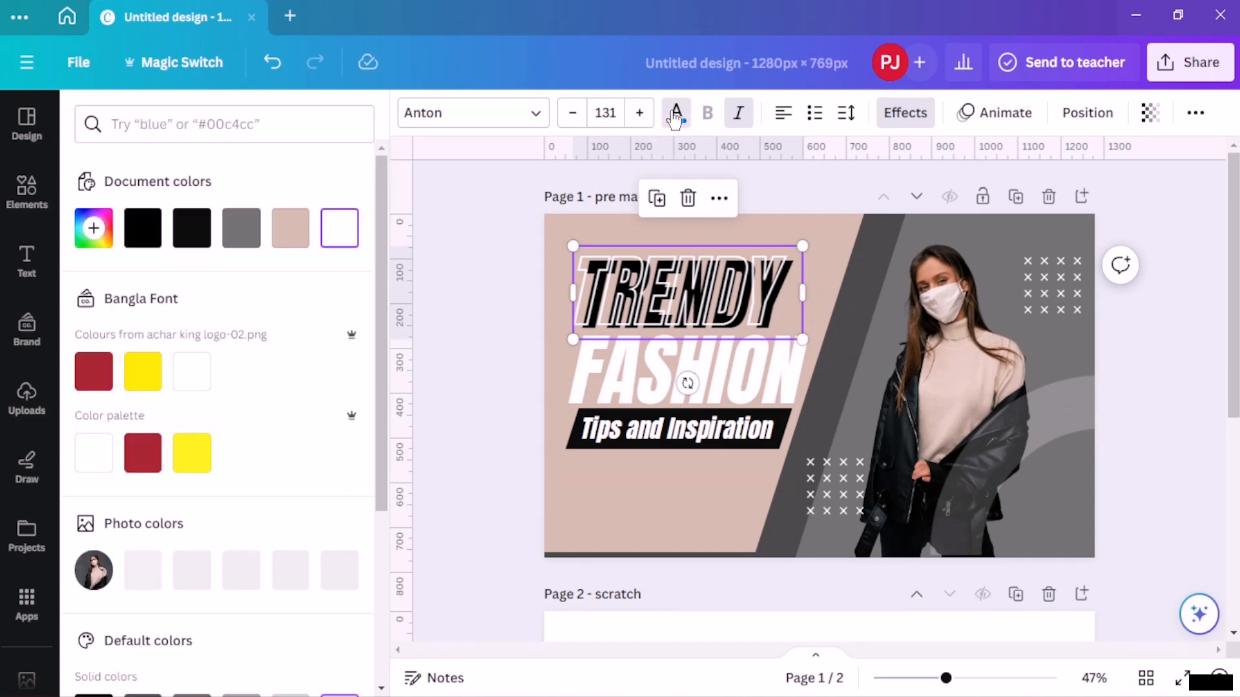
left_click(291, 228)
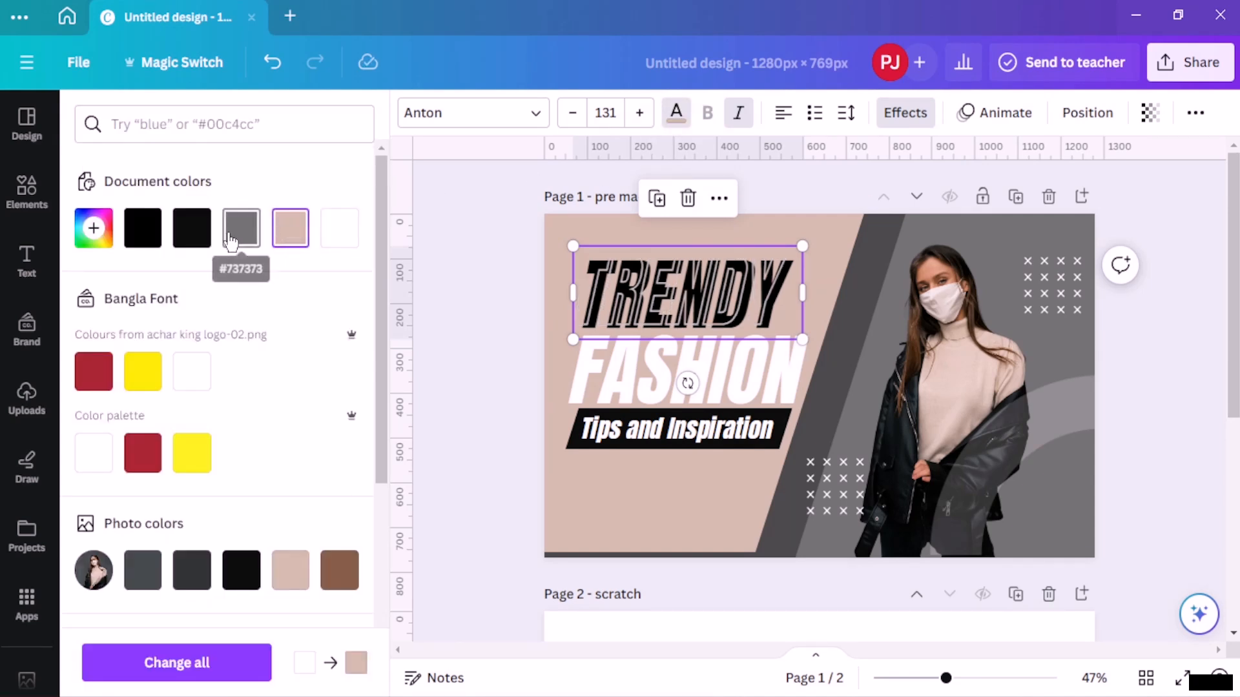
left_click(192, 229)
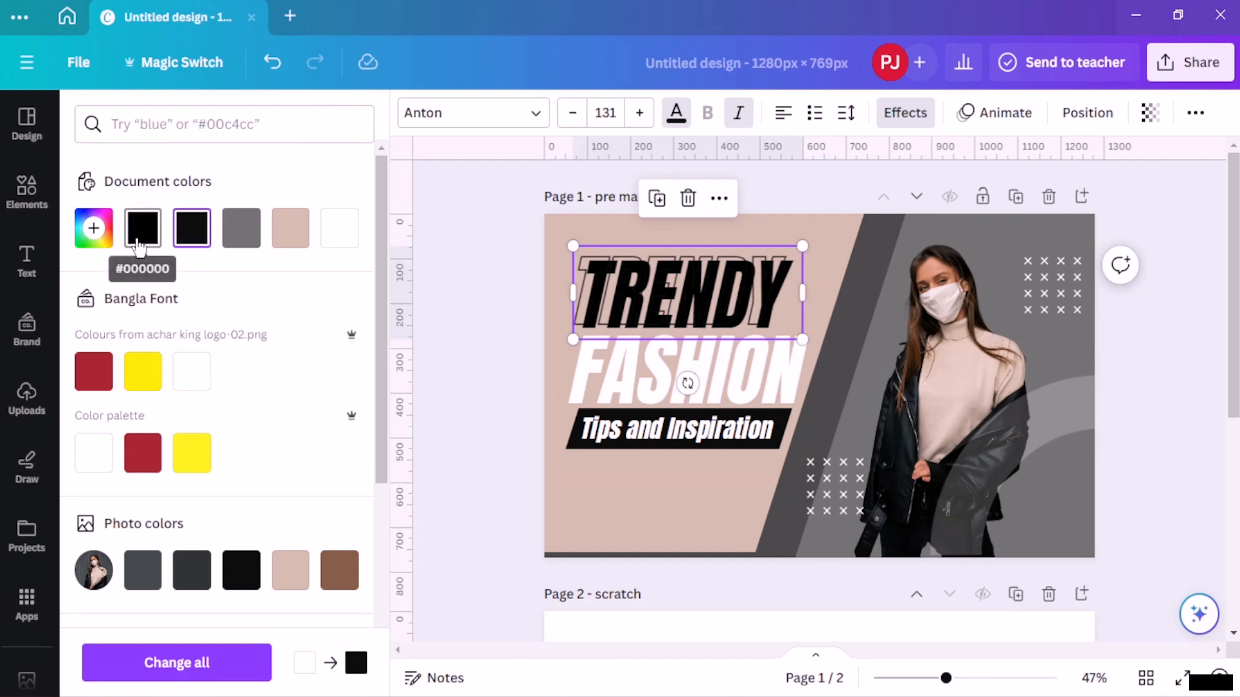
left_click(140, 239)
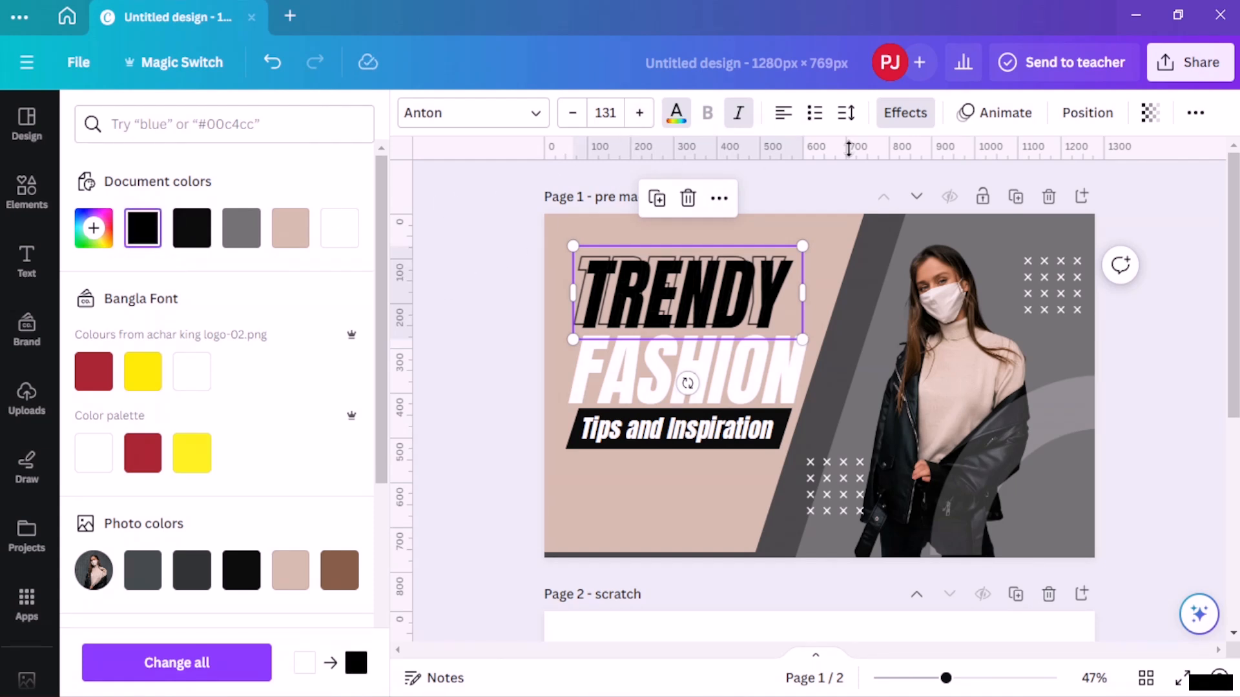
- Change the colour of the TRENDY title's Splice effect to gray
left_click(904, 114)
scroll(271, 419, "down", 3)
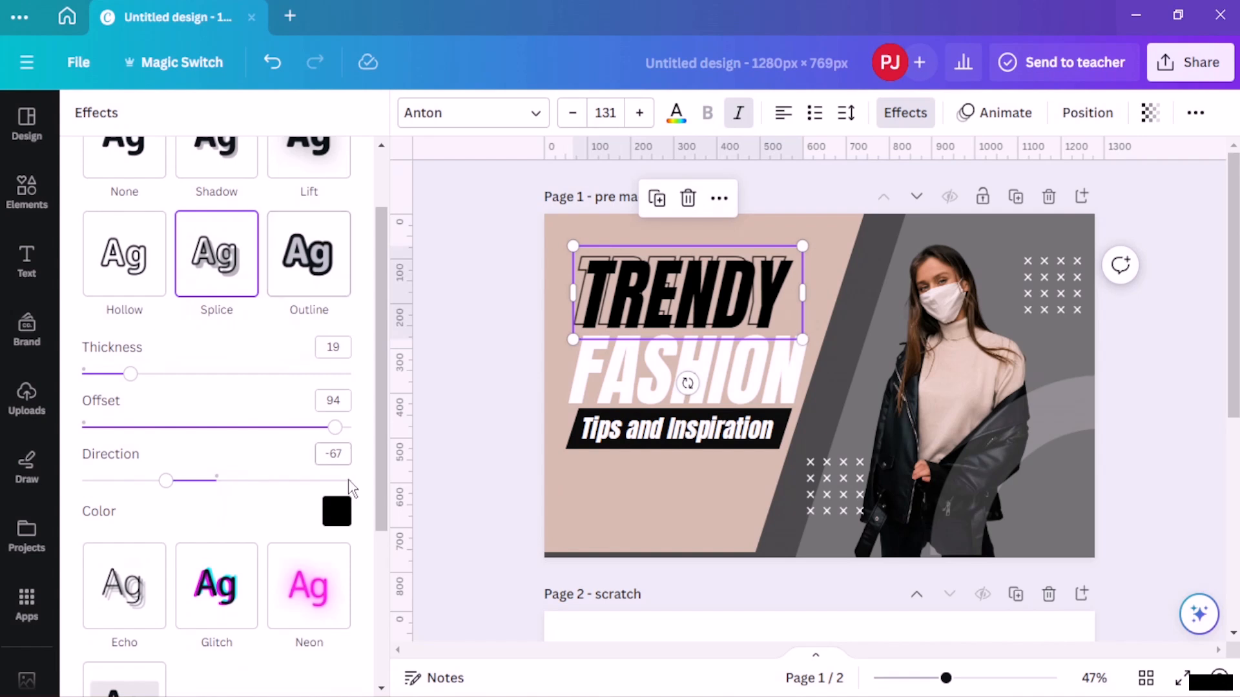
left_click(335, 514)
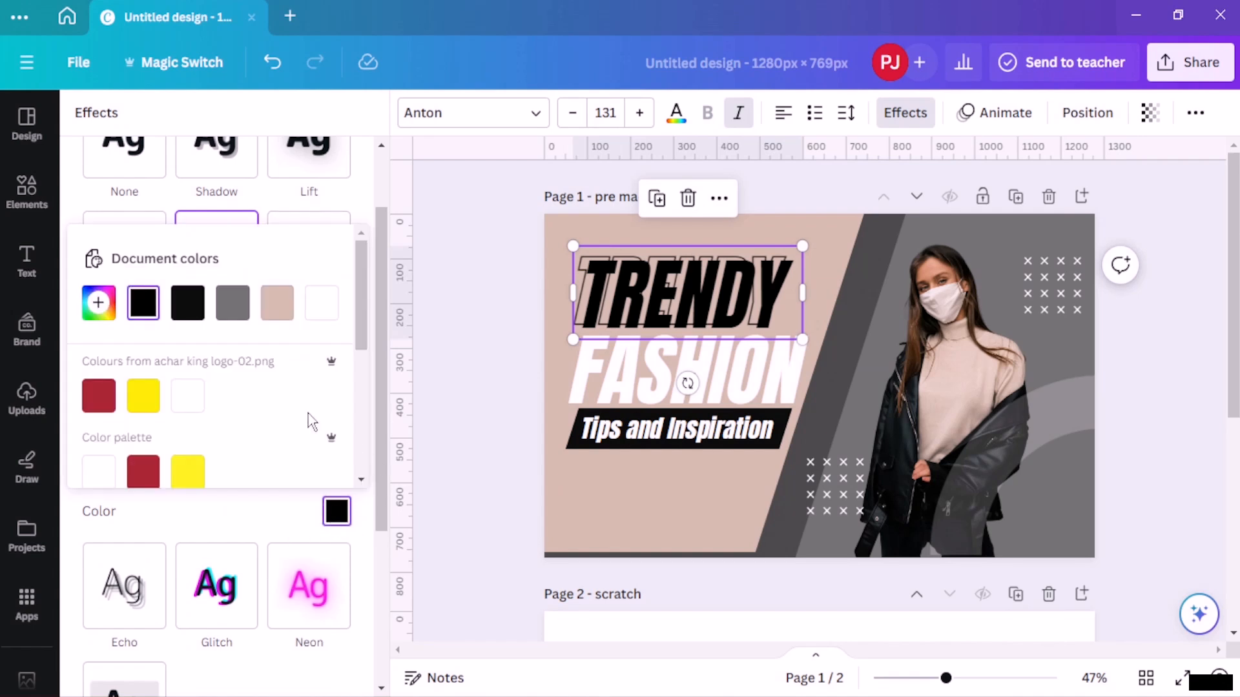
left_click(277, 303)
left_click(234, 305)
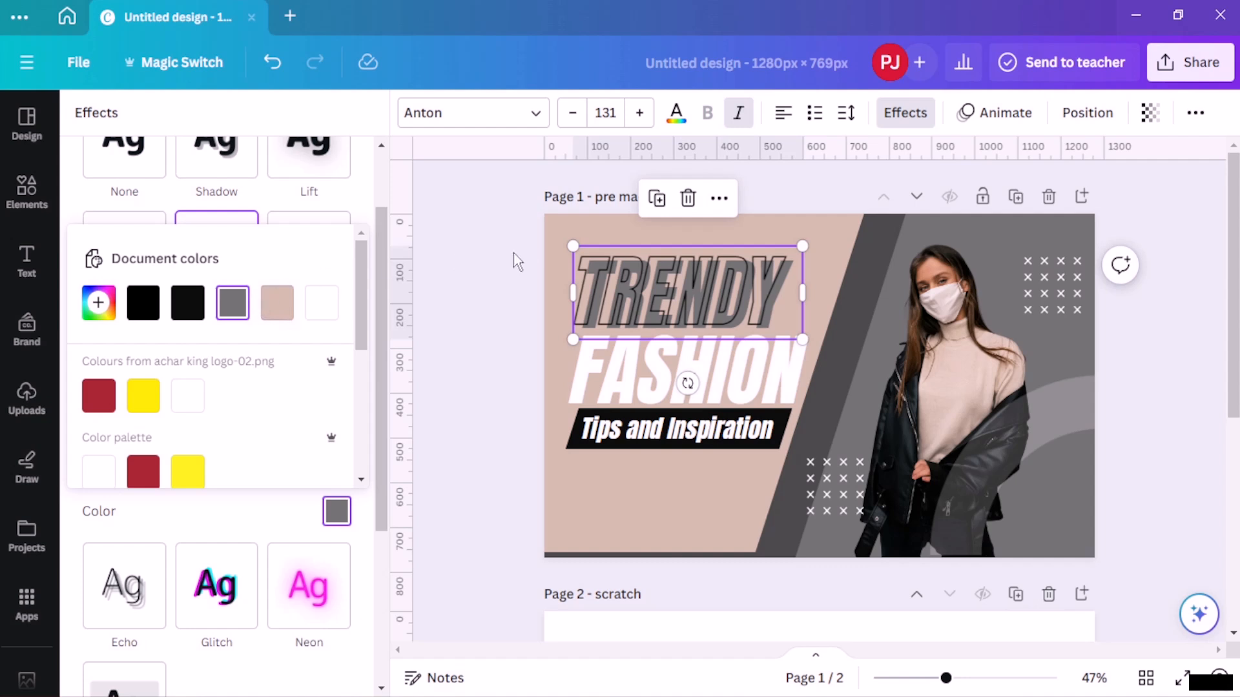
left_click(478, 266)
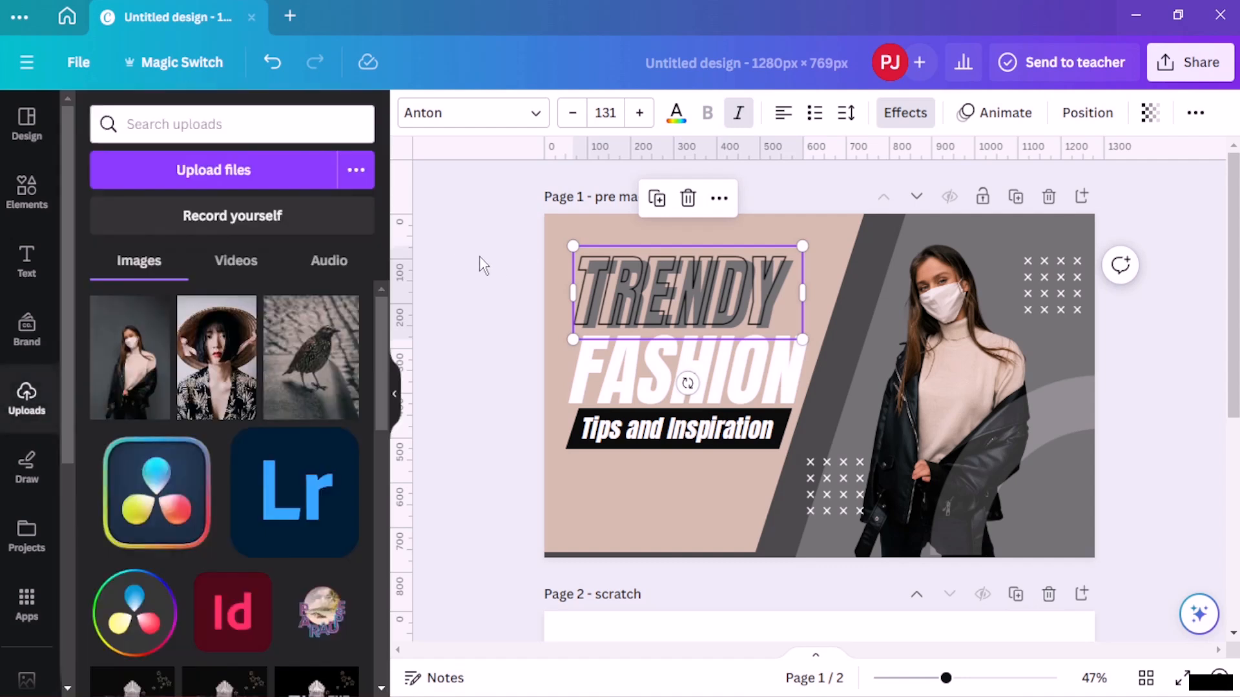
left_click(676, 112)
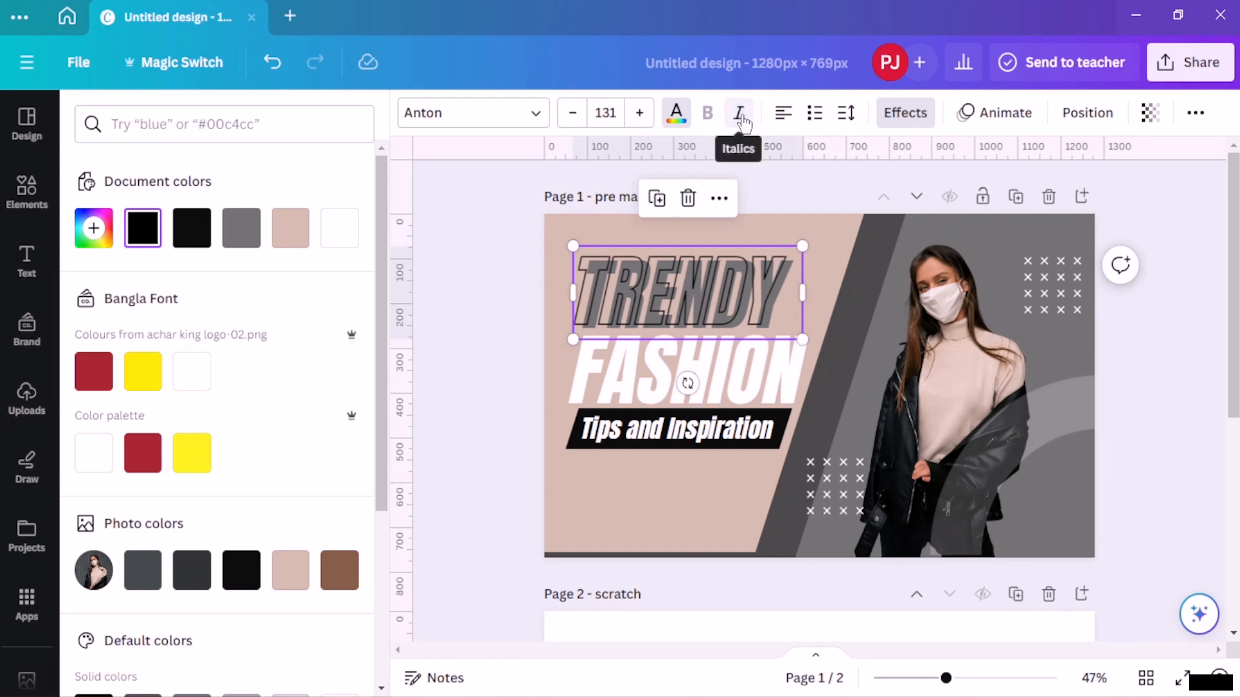
left_click(739, 113)
left_click(740, 113)
- Try the Canva Sans and Foda Display fonts on the TRENDY title
left_click(526, 113)
left_click(180, 350)
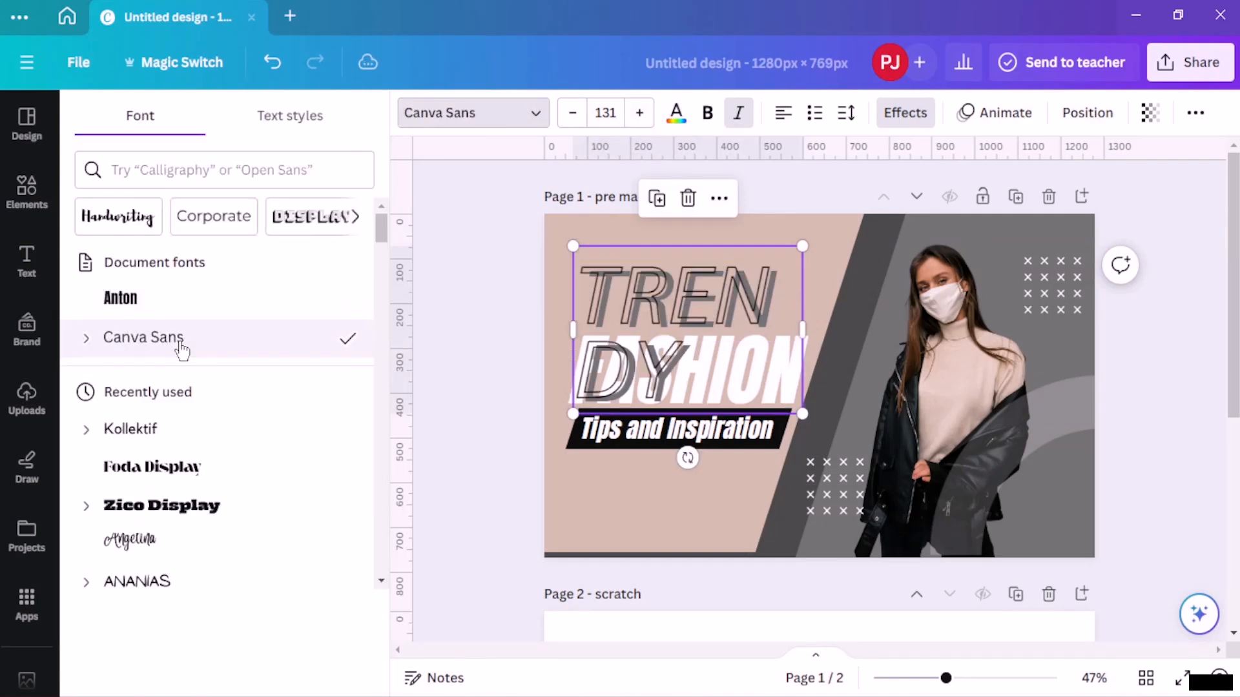
scroll(182, 350, "down", 3)
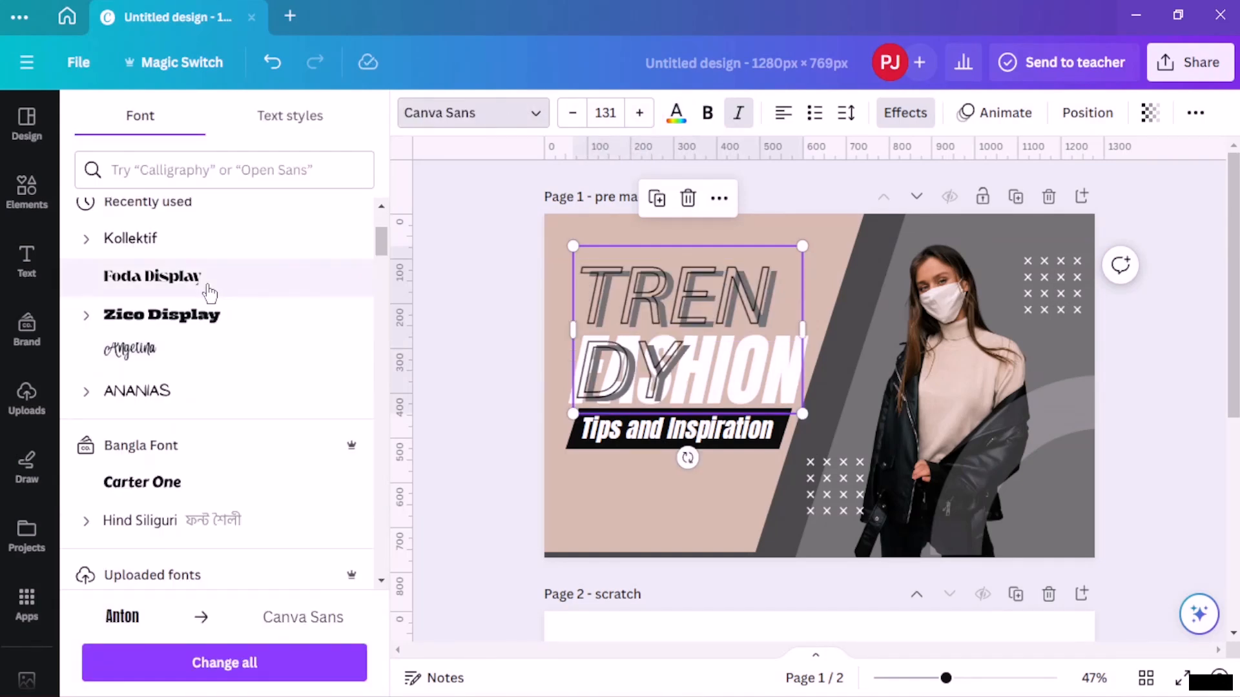
left_click(216, 283)
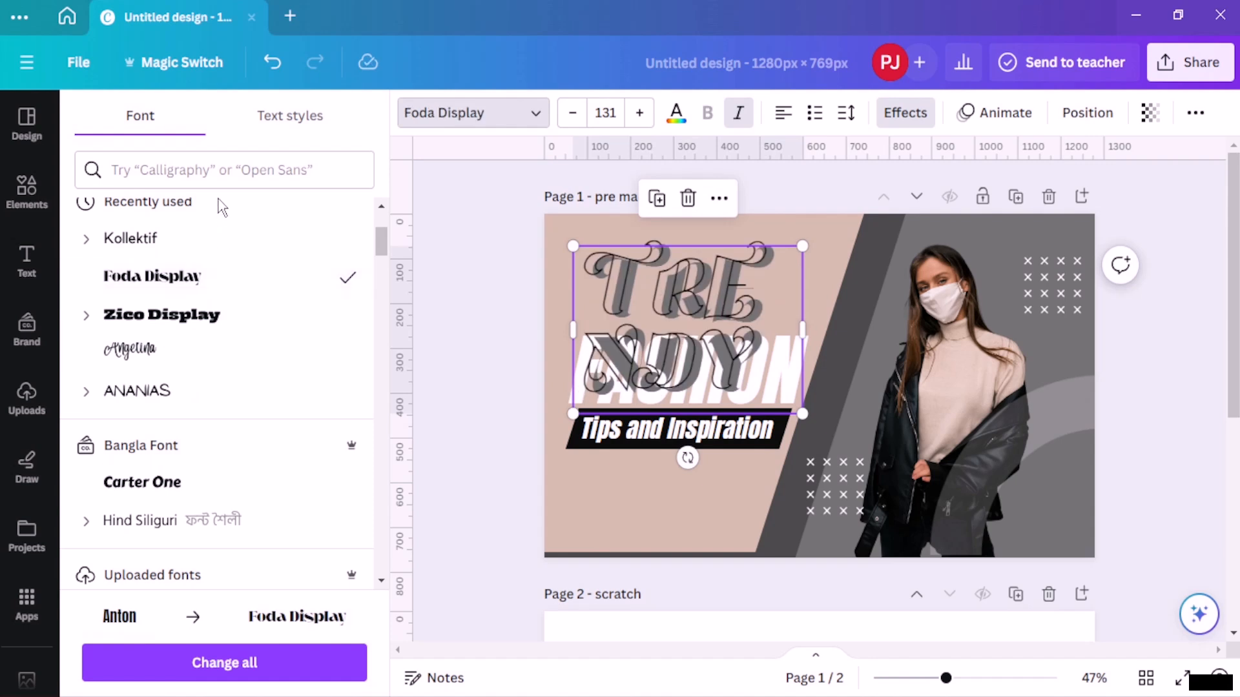
- Browse the Blackletter font category and apply the Halja font to the TRENDY title
left_click(302, 122)
left_click(140, 116)
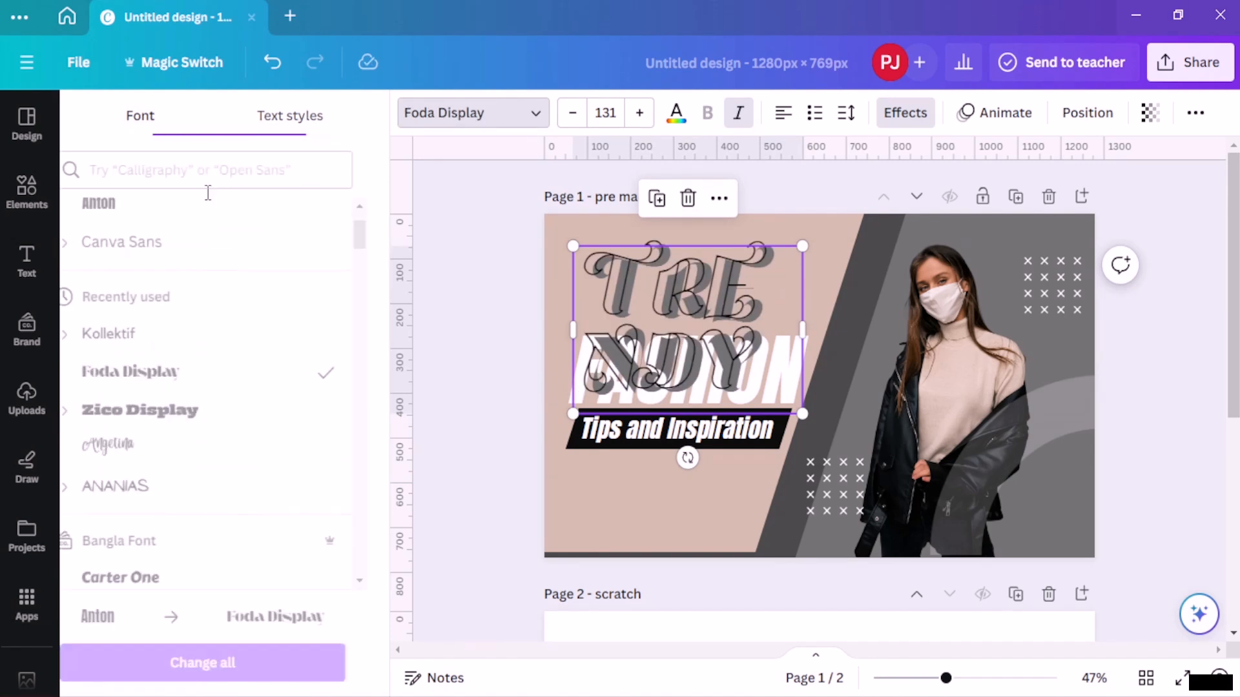
left_click(356, 226)
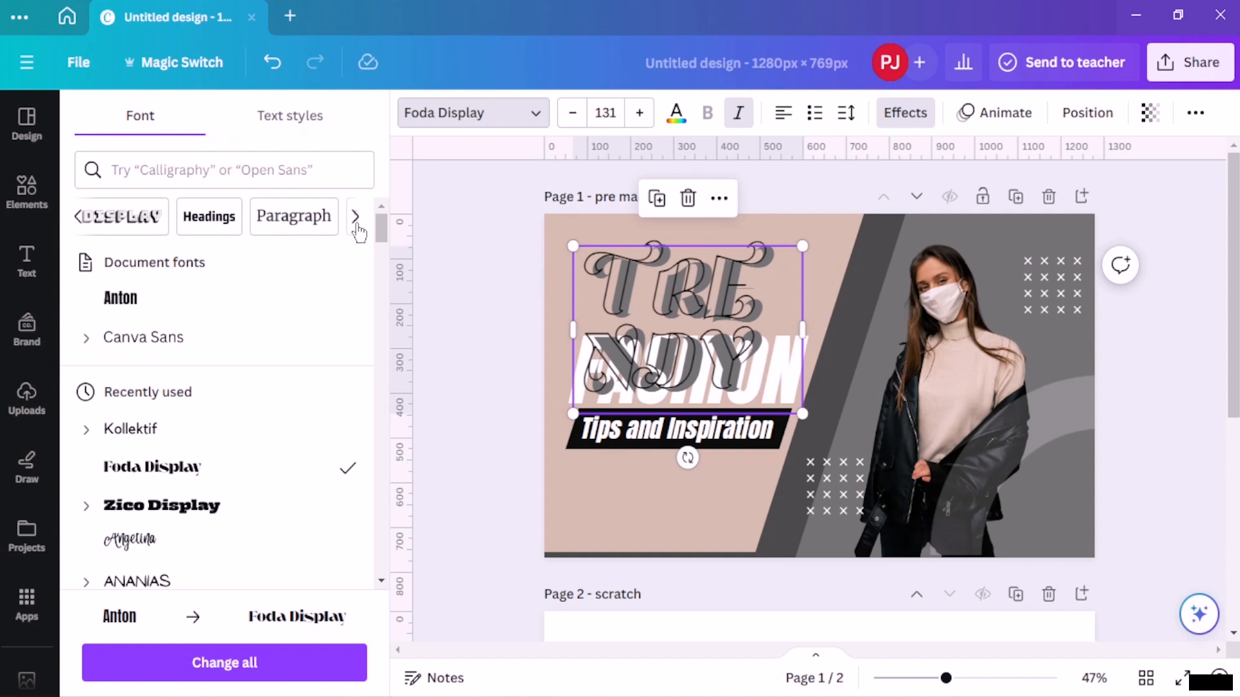
left_click(356, 226)
left_click(355, 226)
left_click(355, 226)
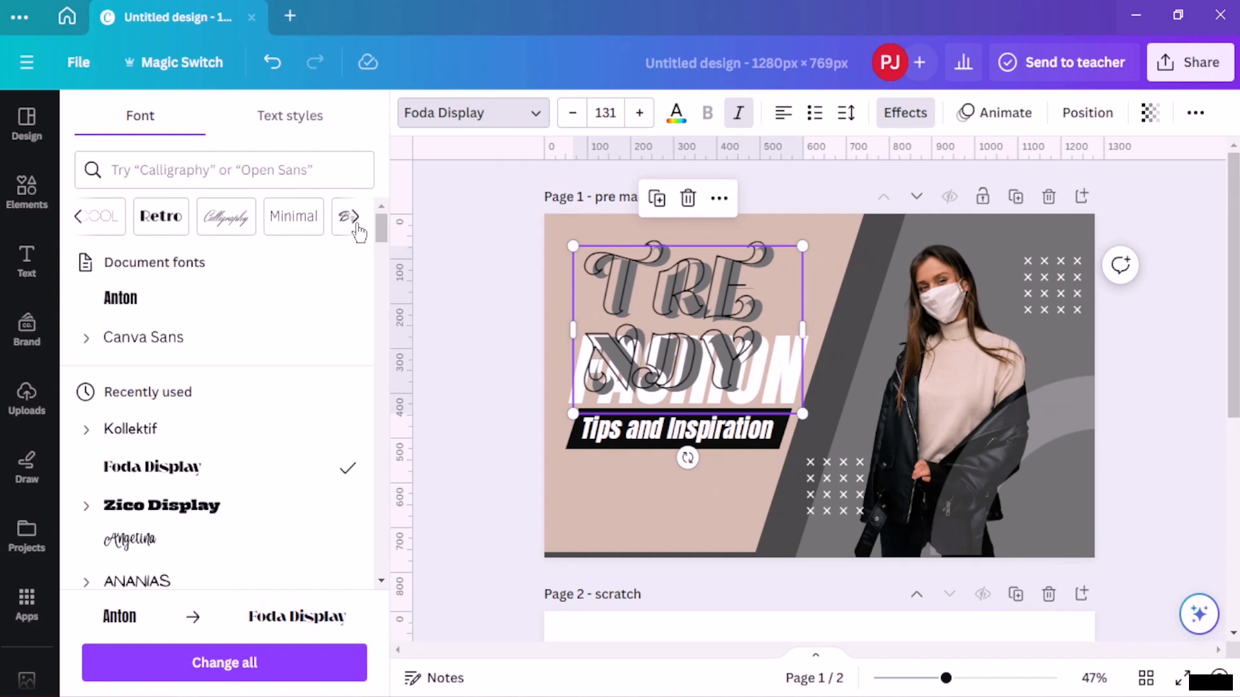
left_click(356, 223)
left_click(356, 223)
left_click(355, 220)
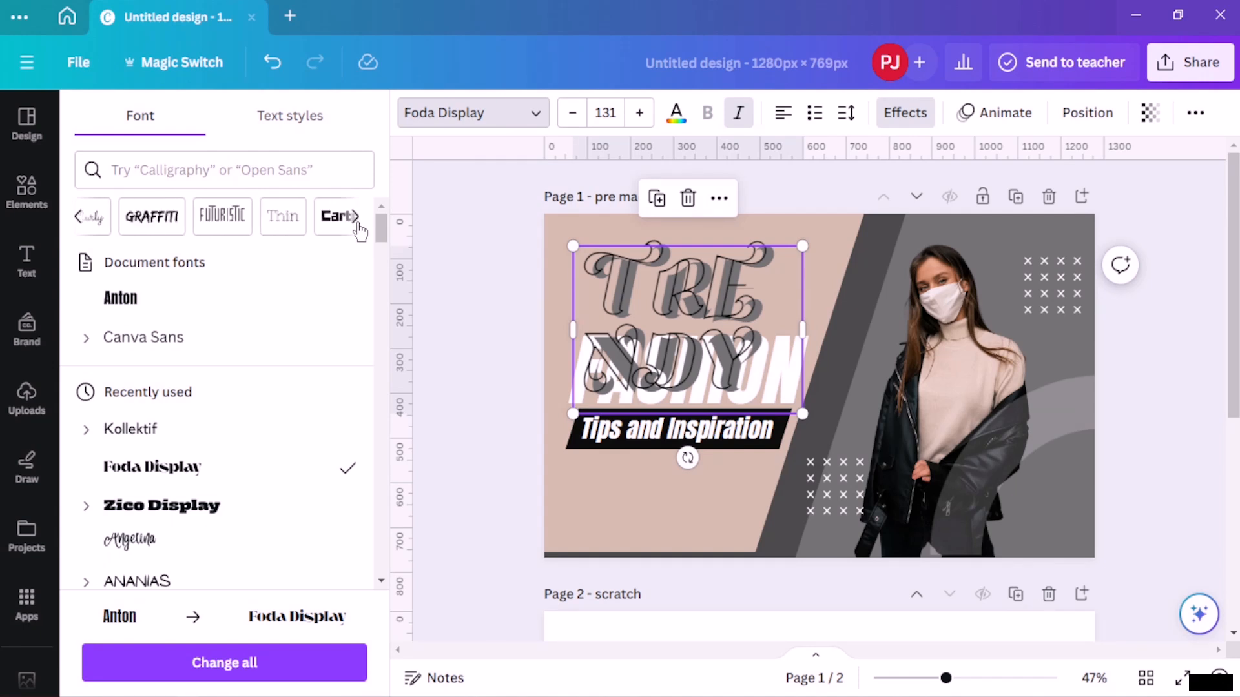
left_click(355, 223)
left_click(357, 225)
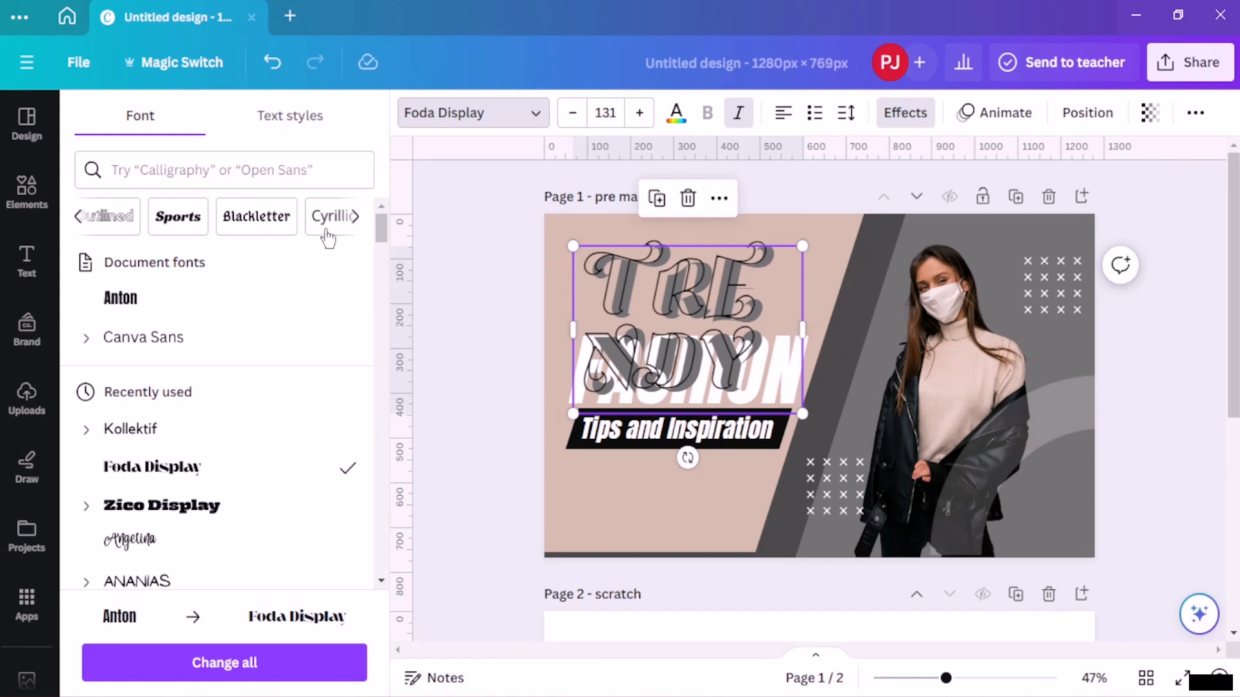
left_click(256, 225)
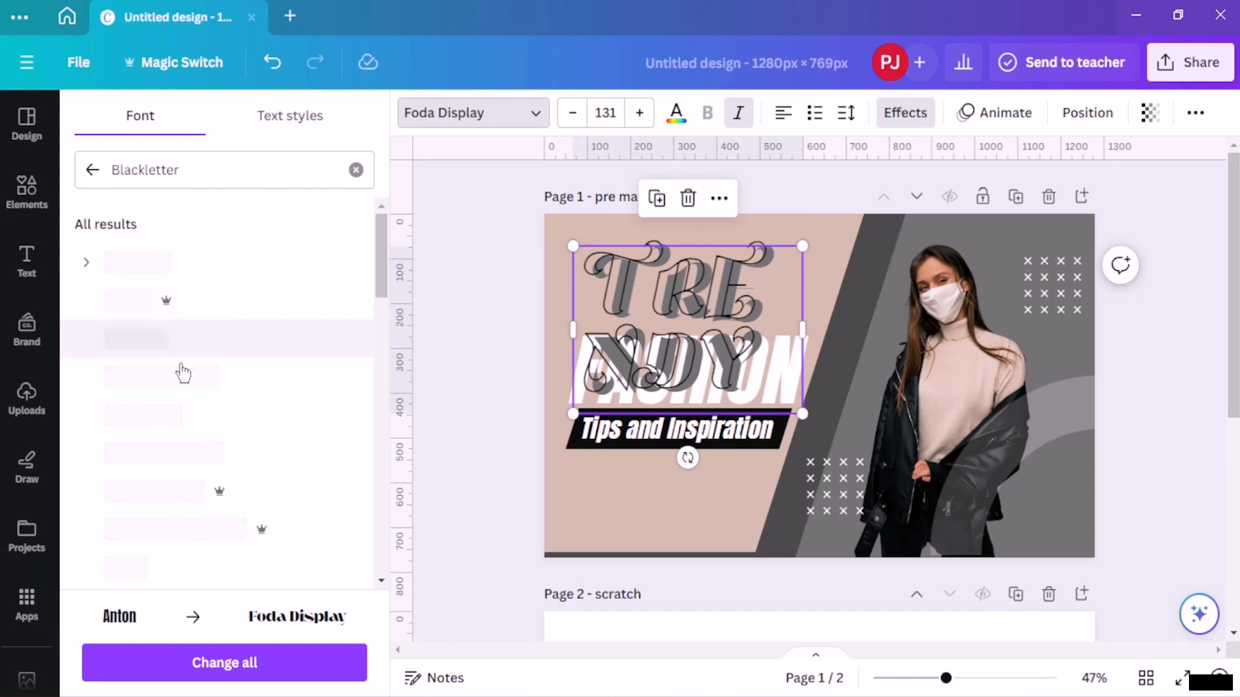
left_click(179, 271)
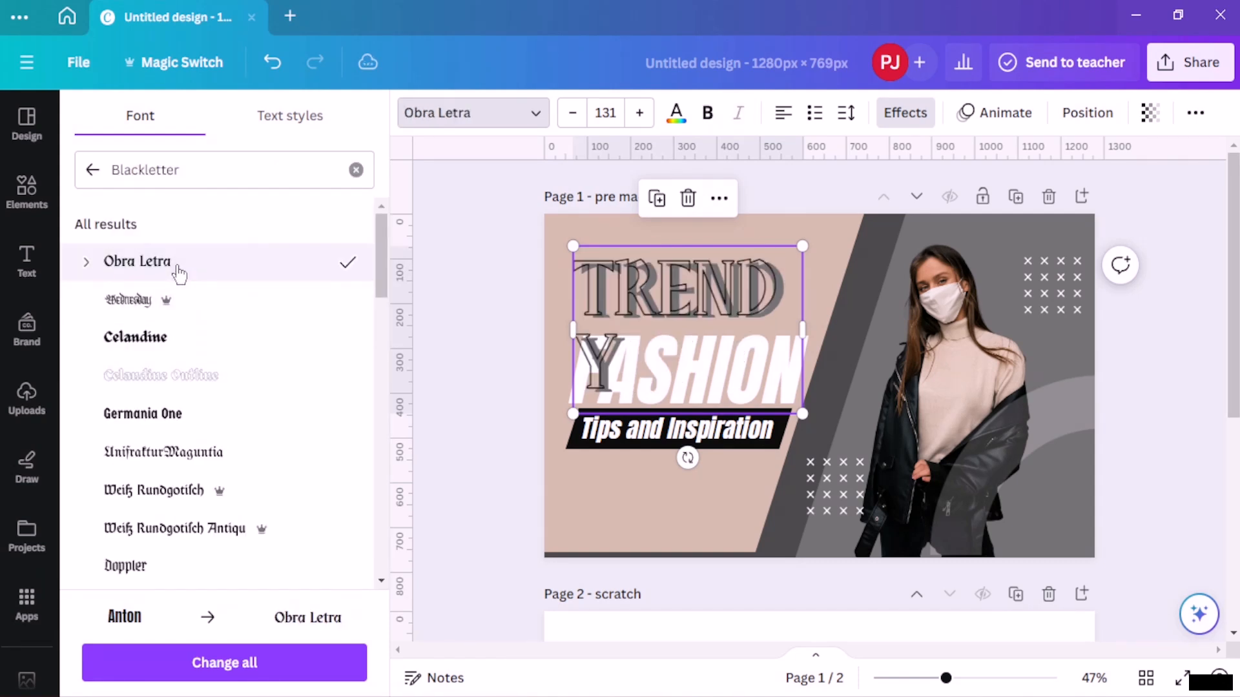
scroll(194, 310, "down", 4)
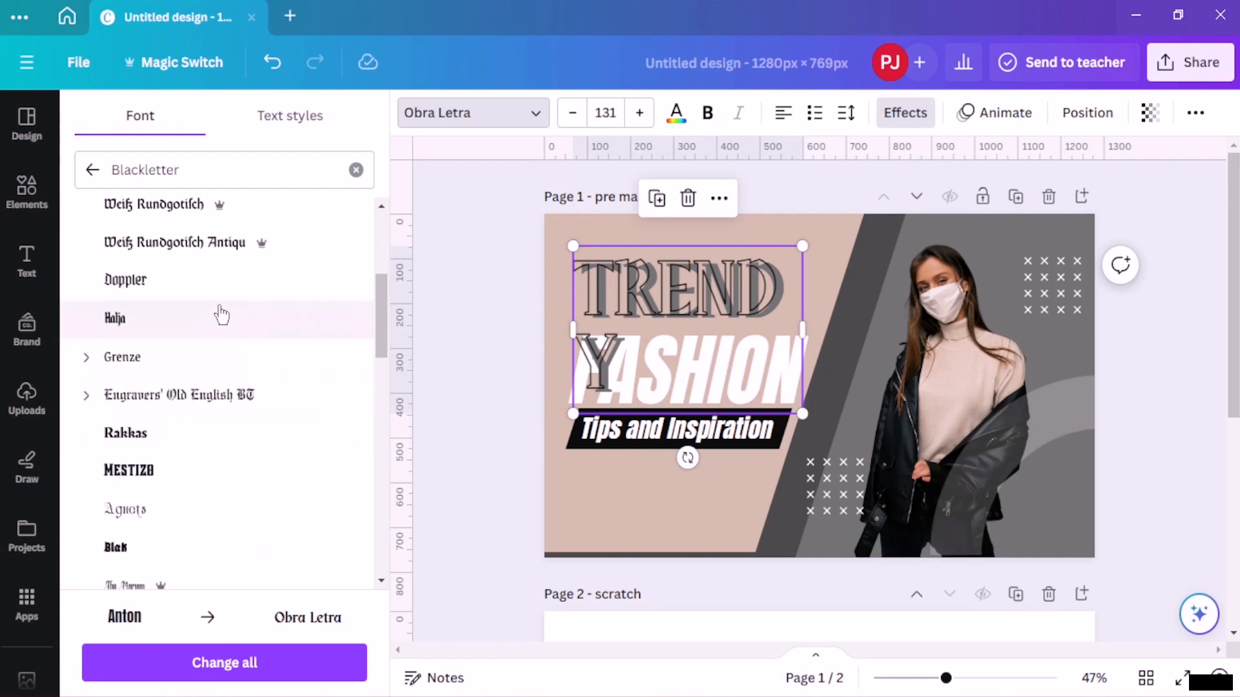
left_click(222, 317)
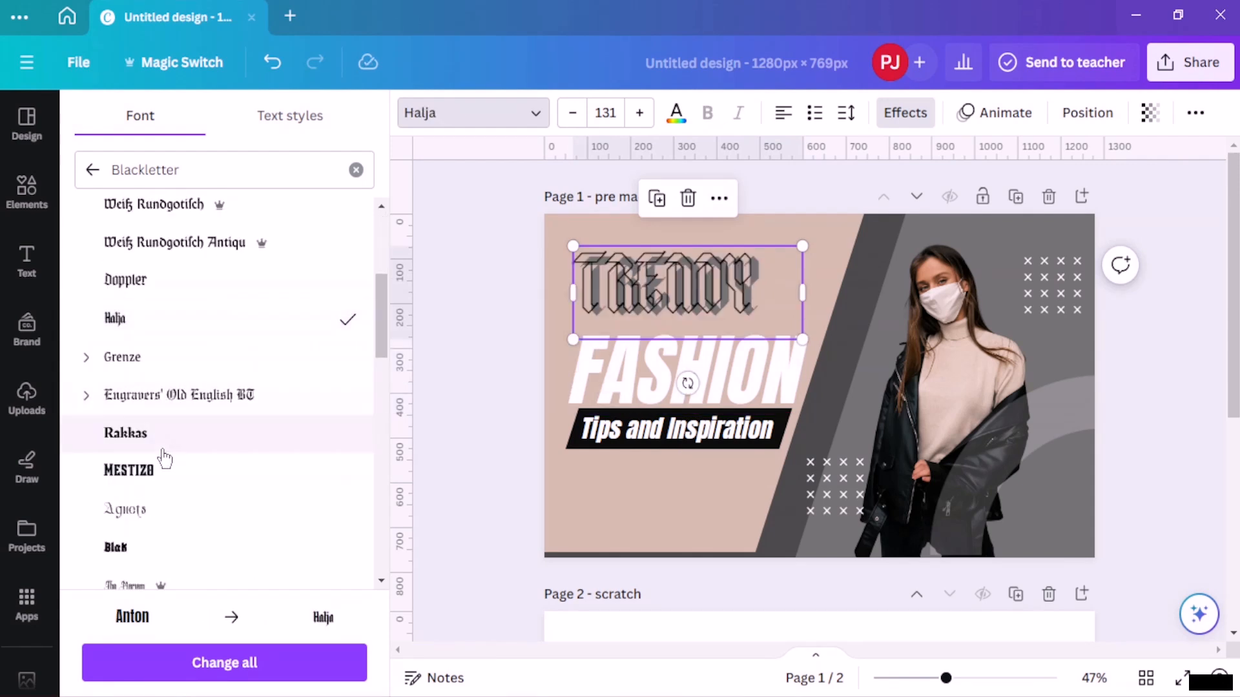
- Browse the Funky font category and apply the Genty font to the TRENDY title
left_click(91, 170)
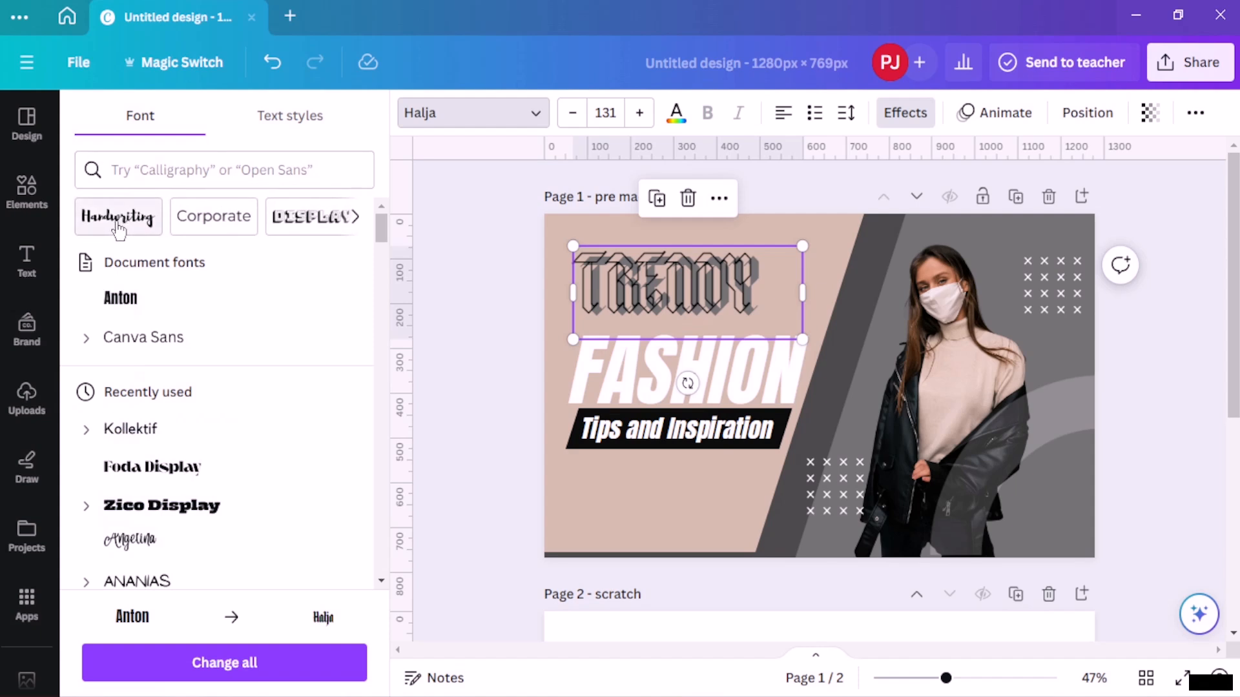
left_click(354, 219)
left_click(355, 219)
left_click(357, 219)
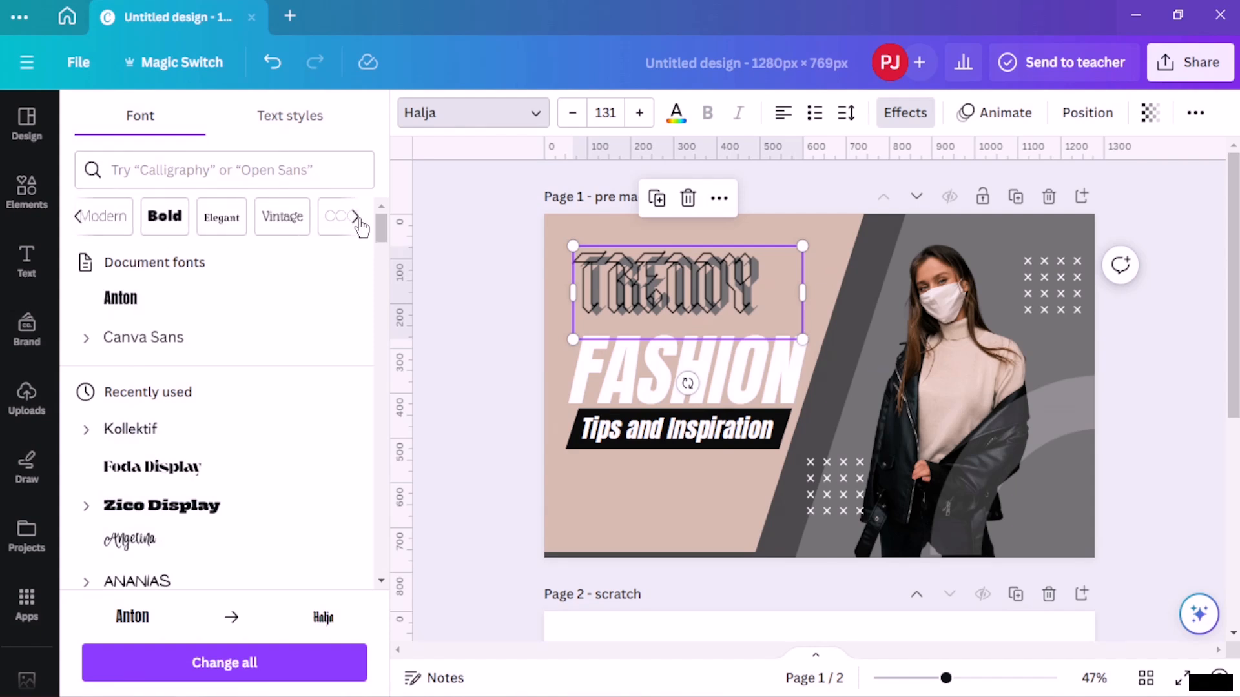
left_click(357, 220)
left_click(357, 219)
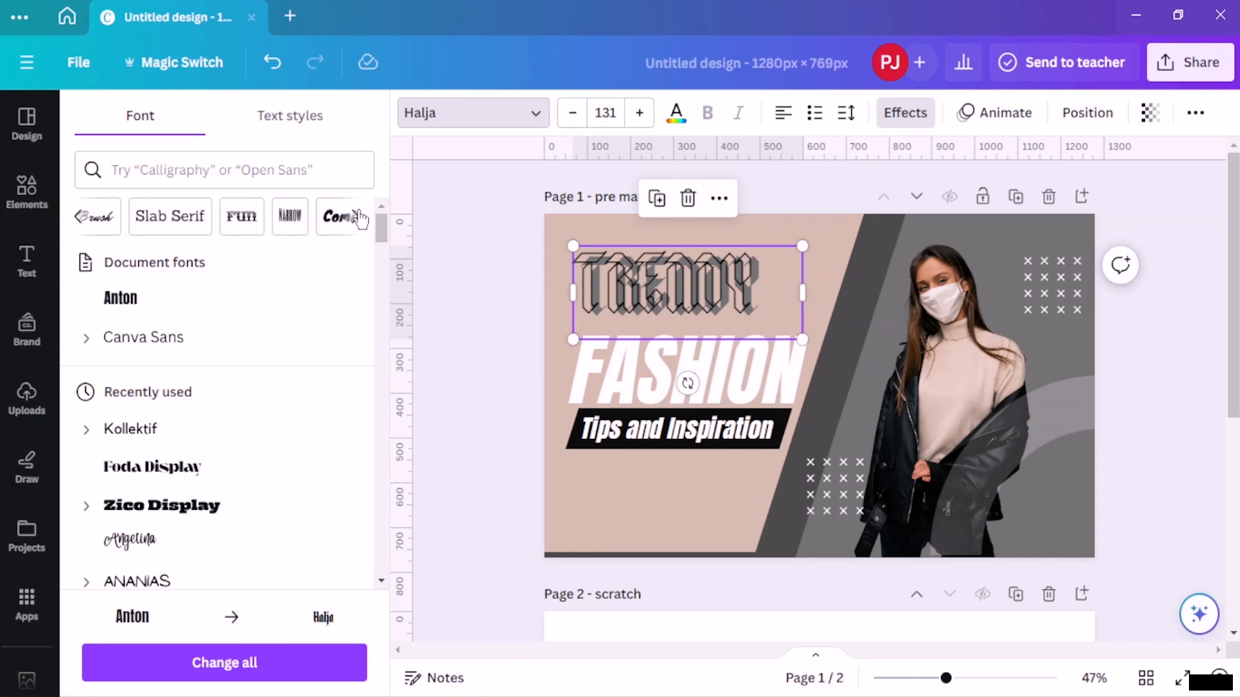
left_click(359, 218)
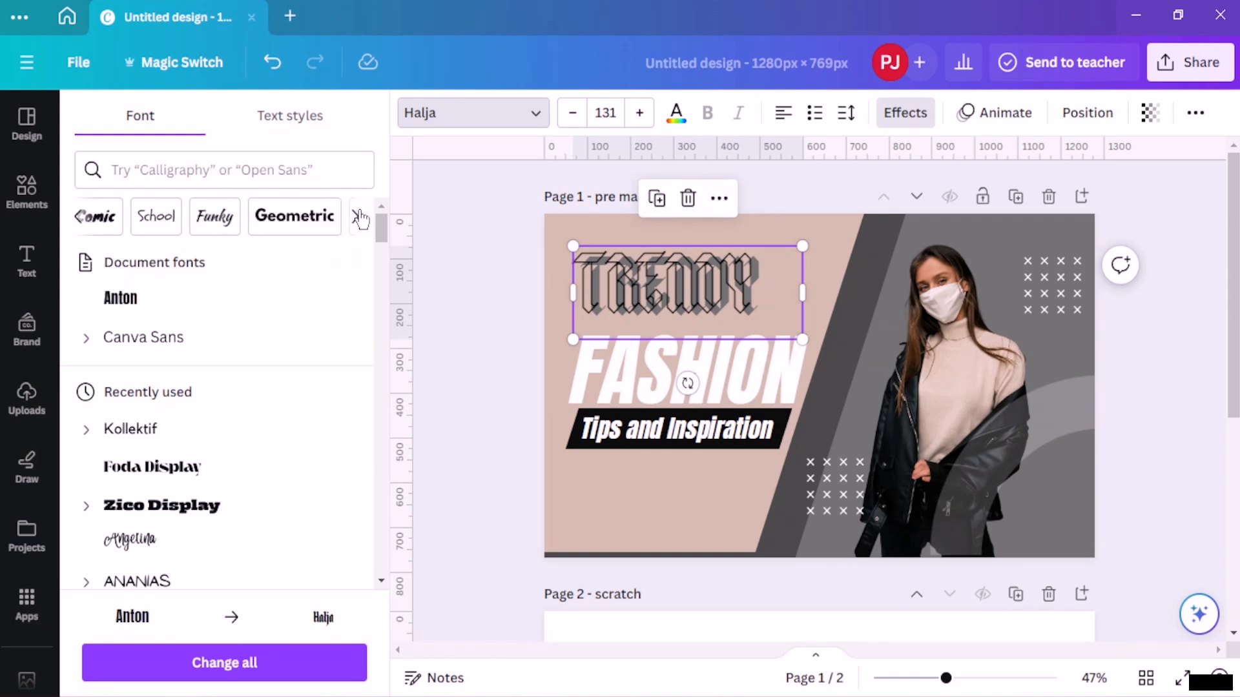
left_click(209, 220)
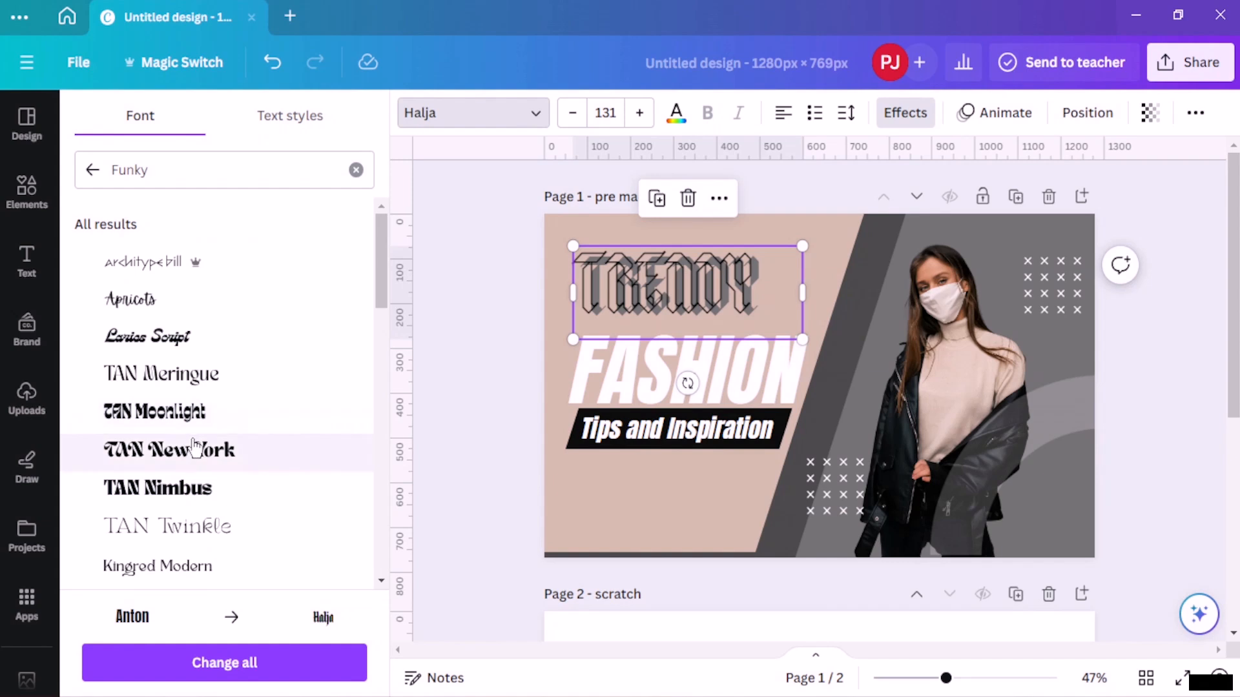
scroll(191, 451, "down", 10)
scroll(194, 451, "down", 5)
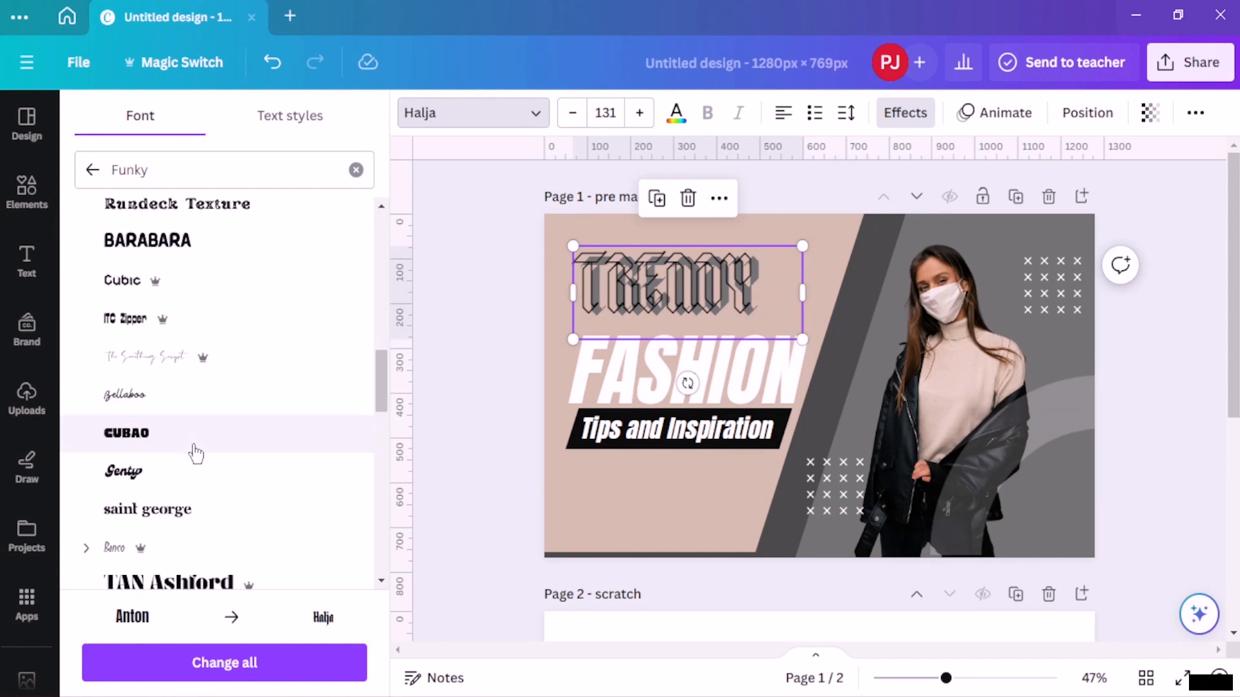
left_click(140, 292)
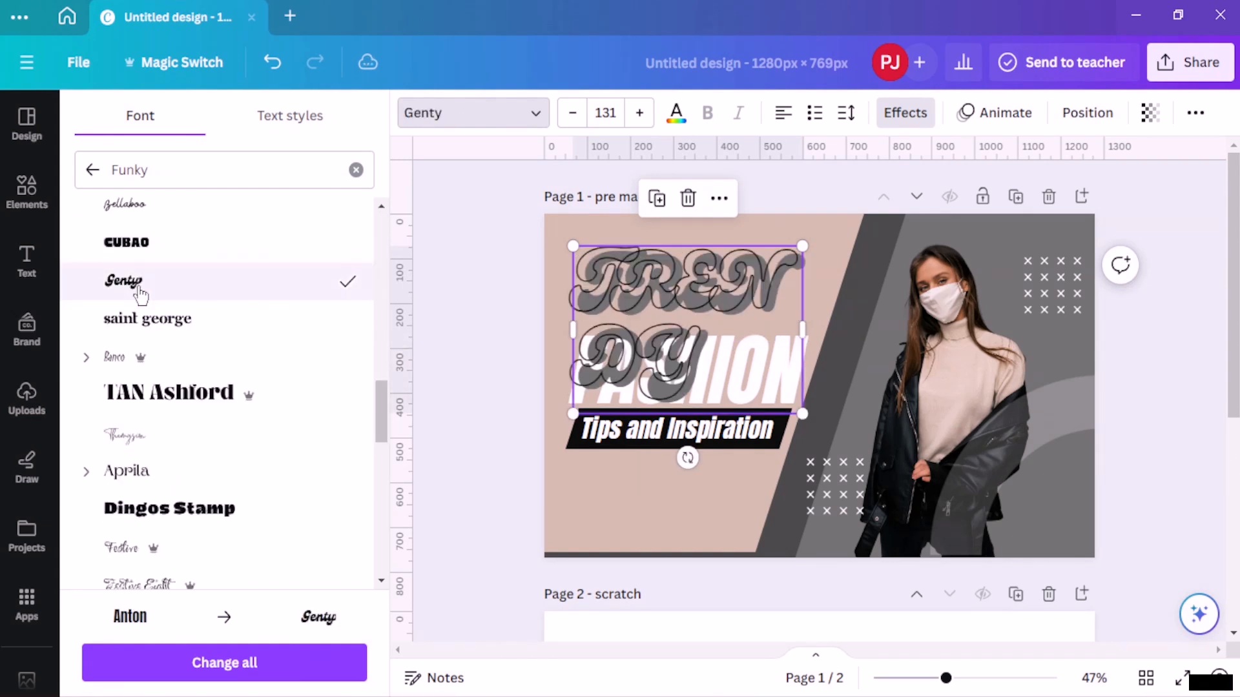
- Widen the TRENDY title box, reduce its font size to 103 and nudge it slightly lower
left_click_drag(806, 331, 912, 359)
left_click_drag(753, 288, 751, 289)
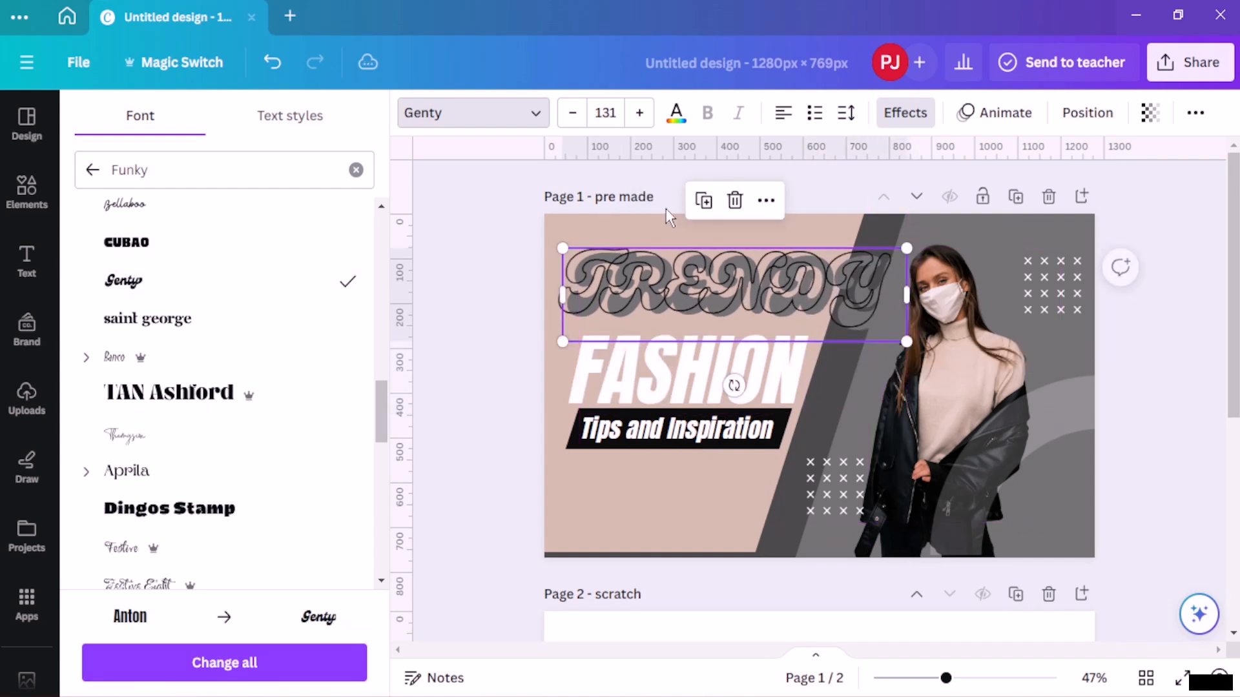
left_click(581, 120)
left_click(581, 120)
left_click(581, 120)
left_click(581, 120)
left_click(581, 120)
left_click(581, 120)
left_click(581, 120)
left_click(581, 120)
left_click(581, 120)
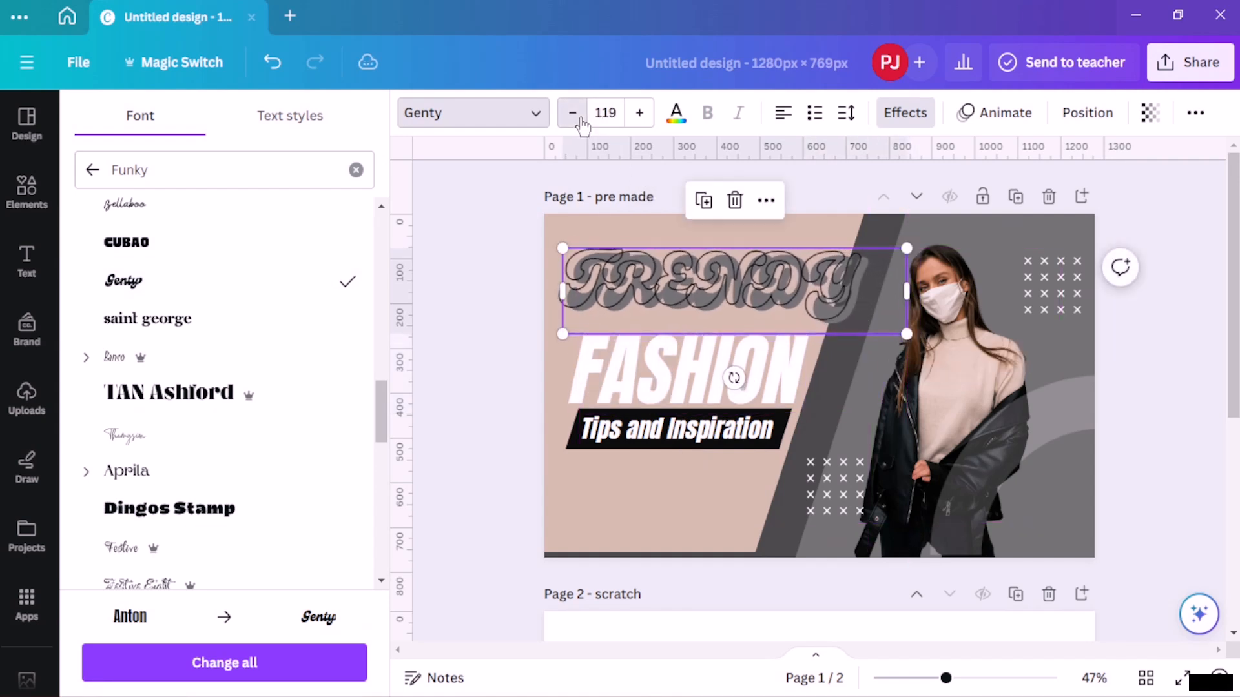
left_click(581, 120)
left_click(581, 121)
left_click(581, 121)
left_click(581, 120)
left_click(581, 120)
left_click(581, 120)
left_click(581, 120)
left_click(581, 121)
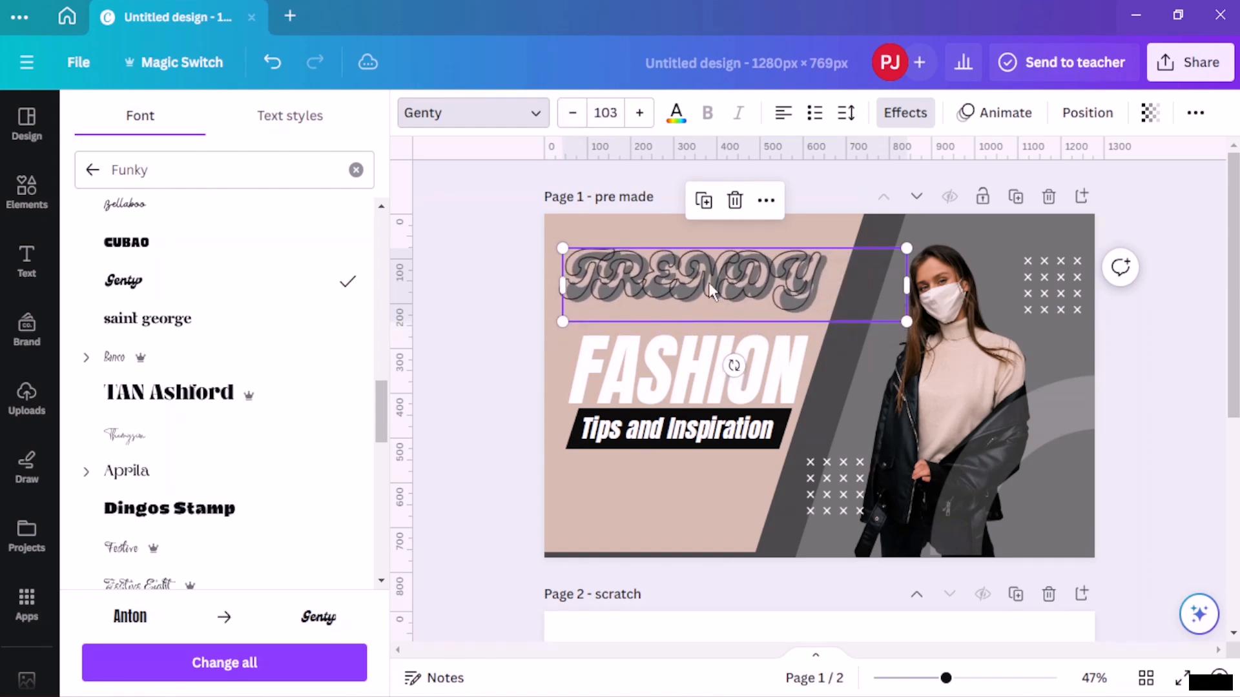
left_click_drag(701, 274, 701, 290)
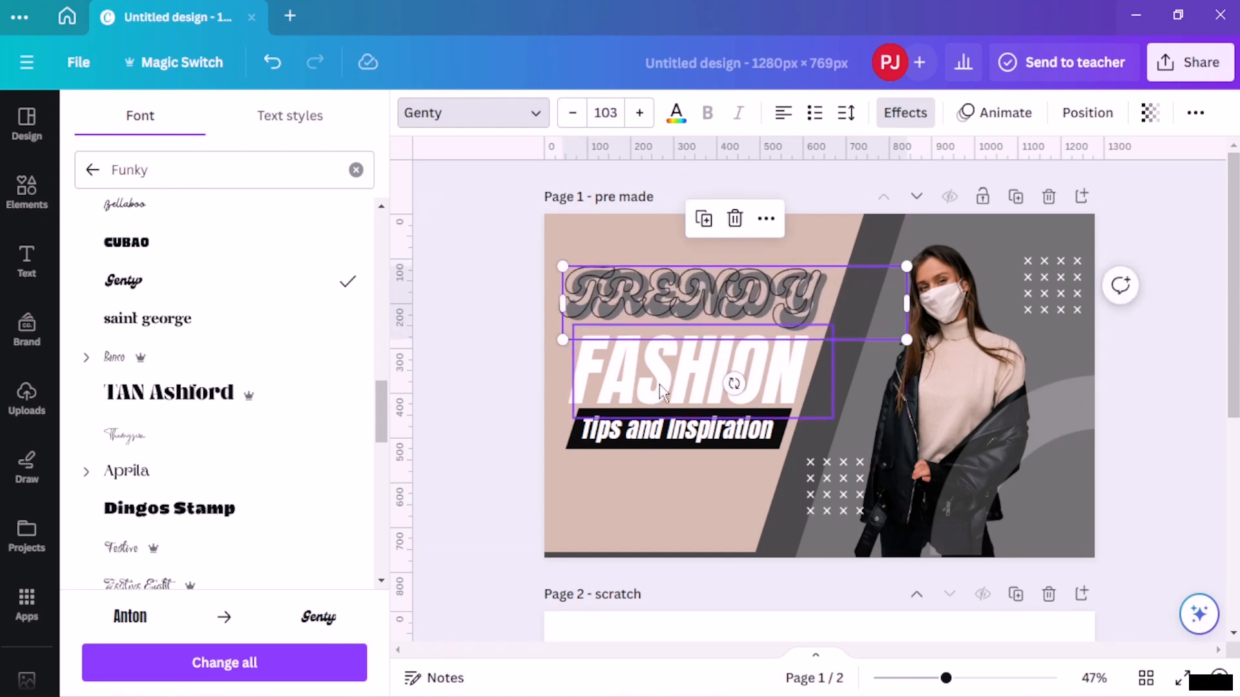
- Apply the Genty font to the FASHION title
left_click(654, 349)
left_click(535, 120)
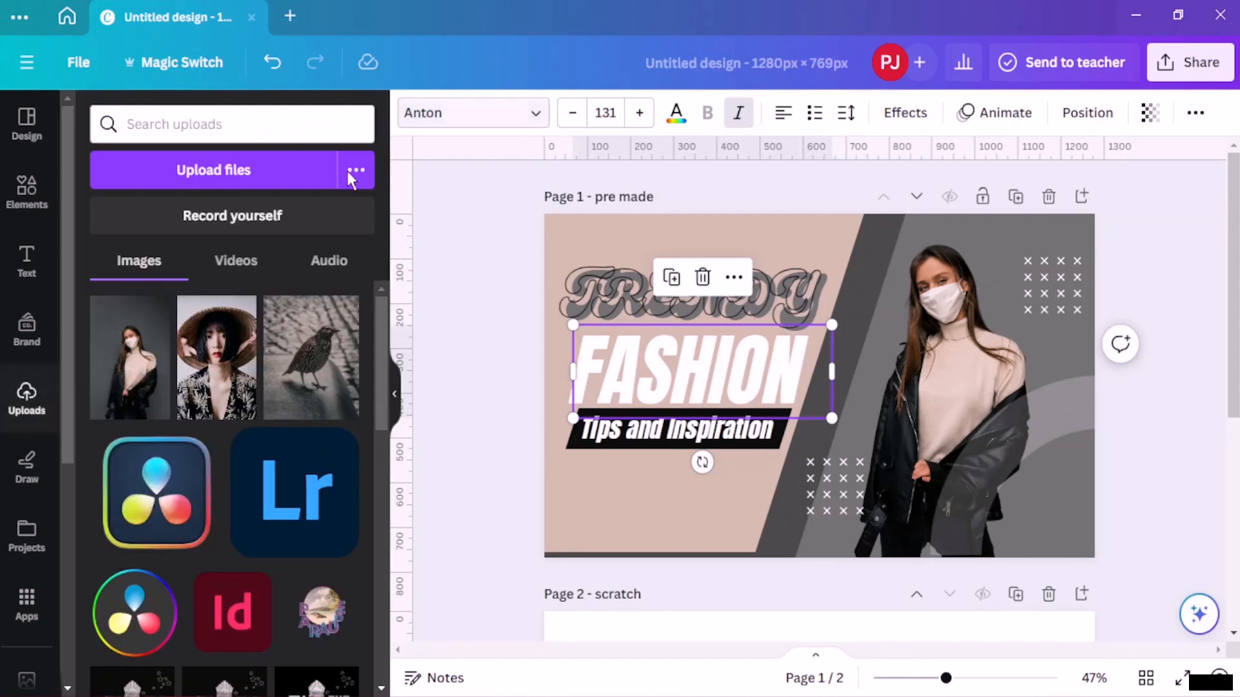
left_click(526, 115)
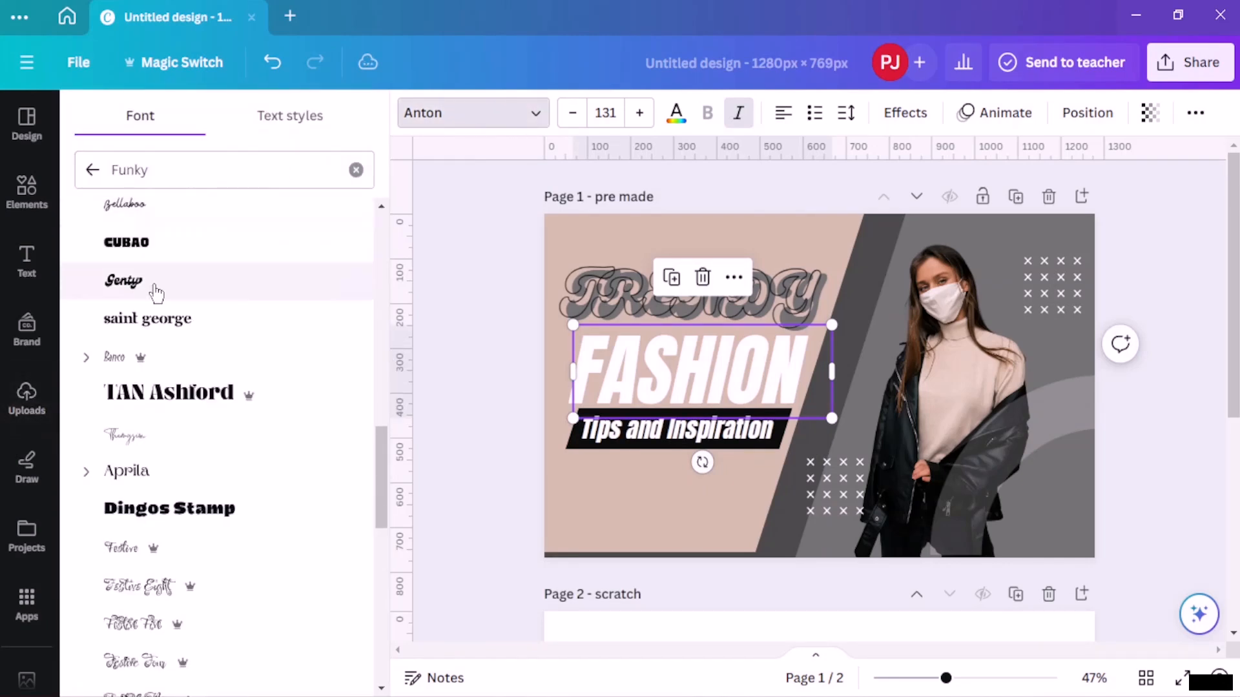
scroll(153, 285, "up", 5)
left_click(92, 170)
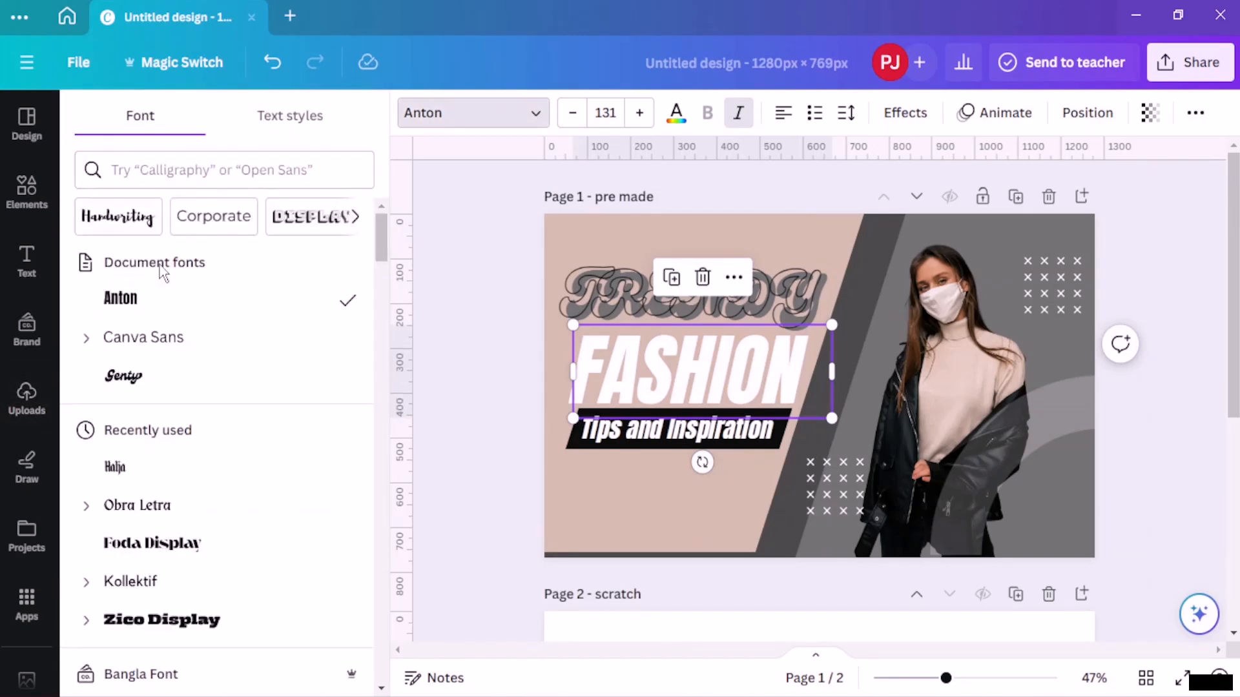
left_click(156, 373)
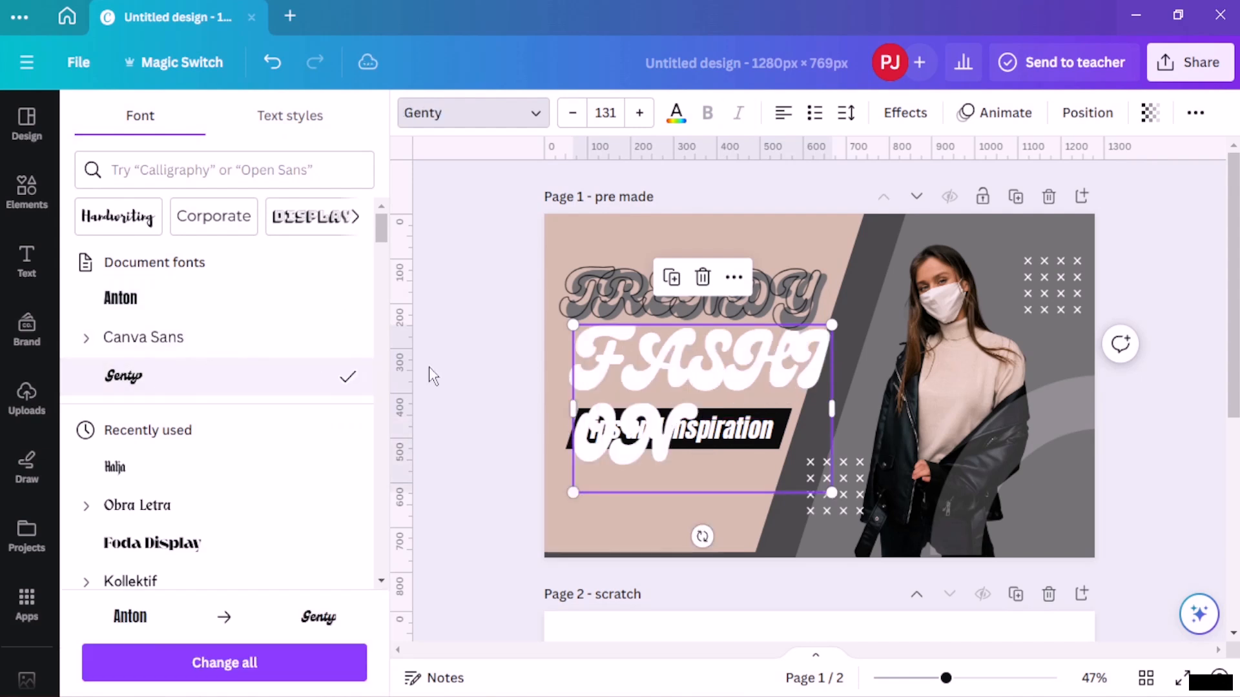
- Widen the FASHION title box, reduce its font size to 106 and shift it left
left_click_drag(832, 403, 929, 372)
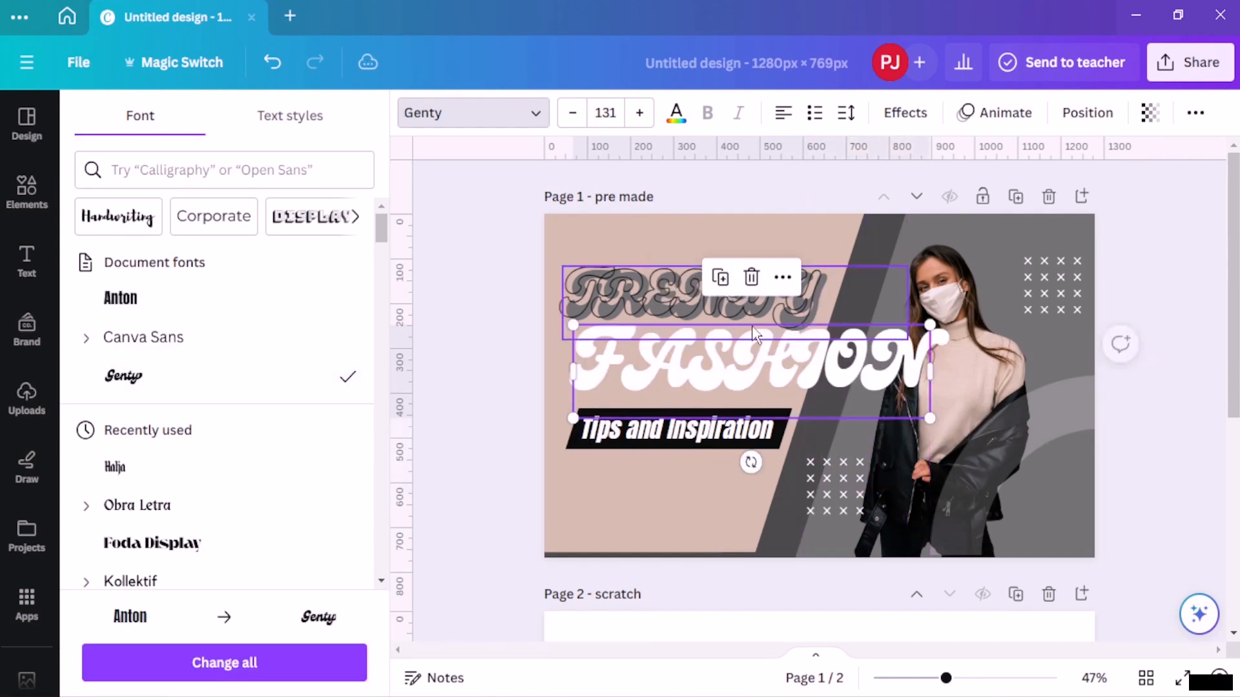
left_click(575, 115)
left_click(576, 115)
left_click(574, 114)
left_click(574, 114)
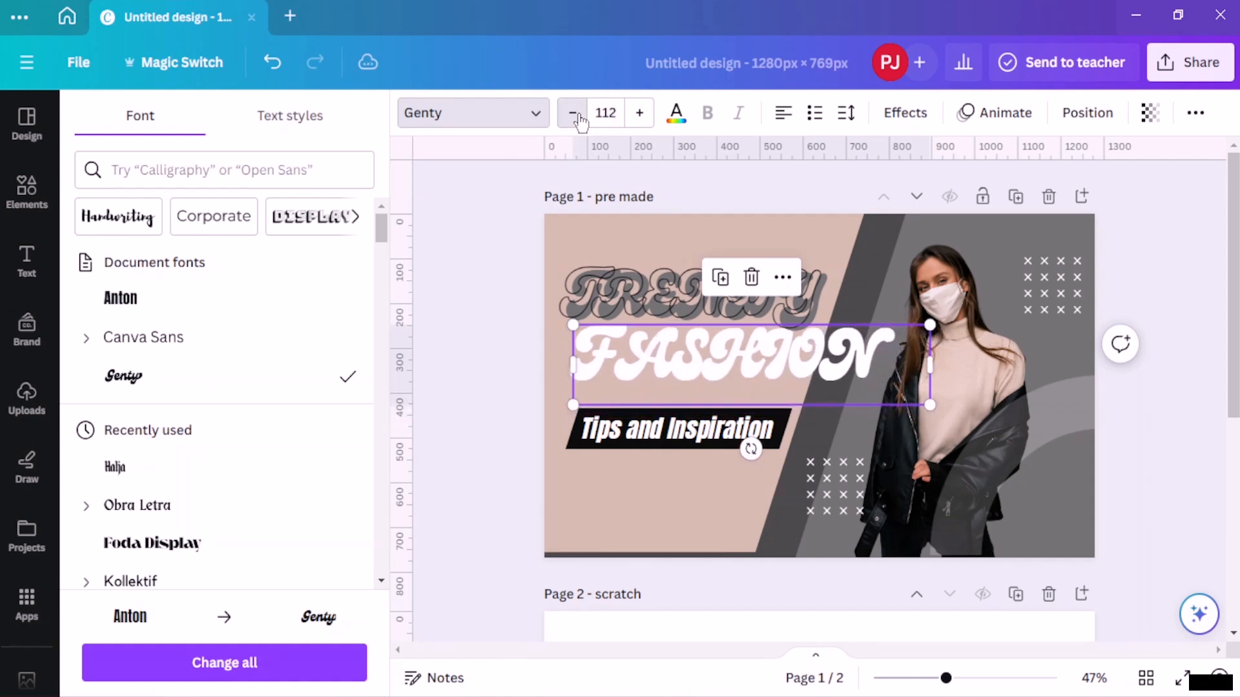
left_click(575, 115)
left_click(575, 115)
left_click_drag(748, 365, 725, 366)
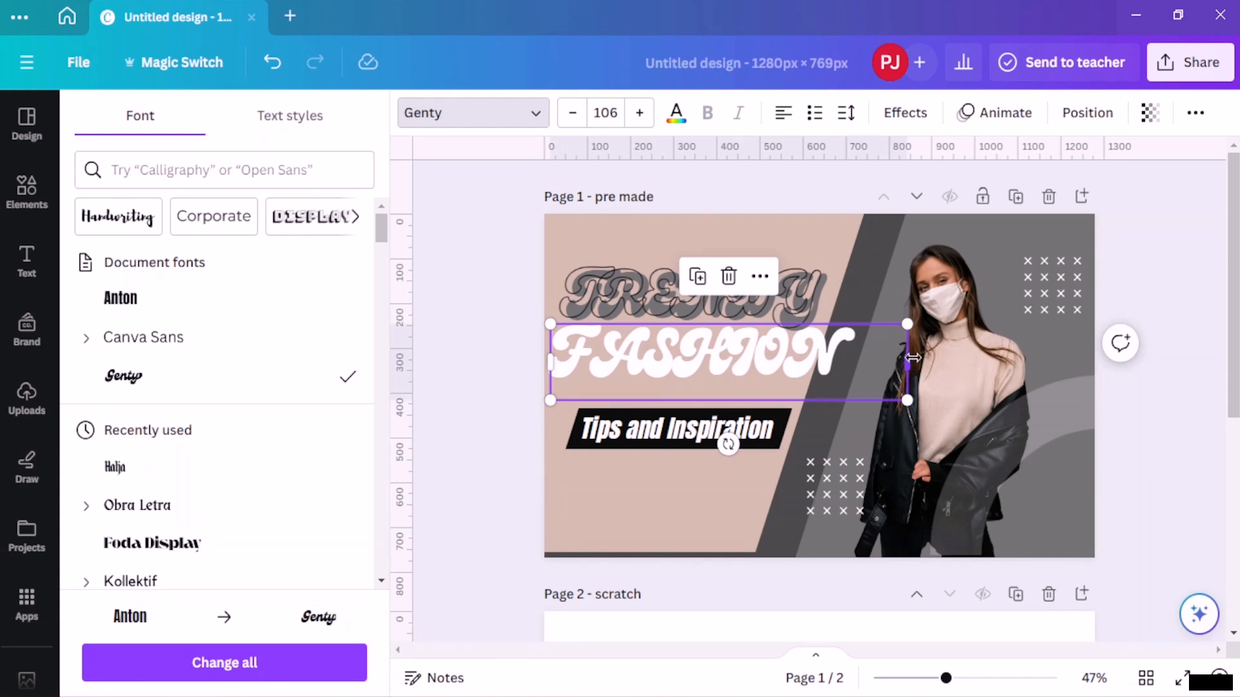
- Narrow the FASHION title box and reduce its font size to 85.4
left_click_drag(912, 358, 792, 363)
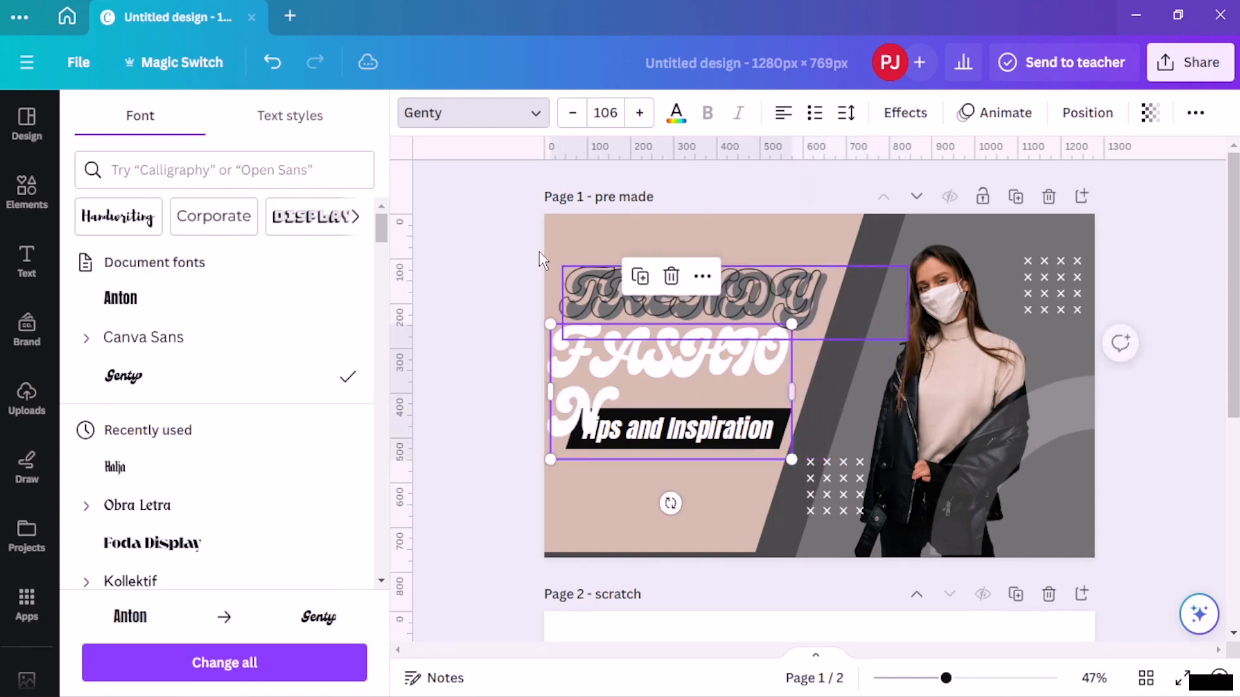
left_click(572, 113)
left_click(572, 113)
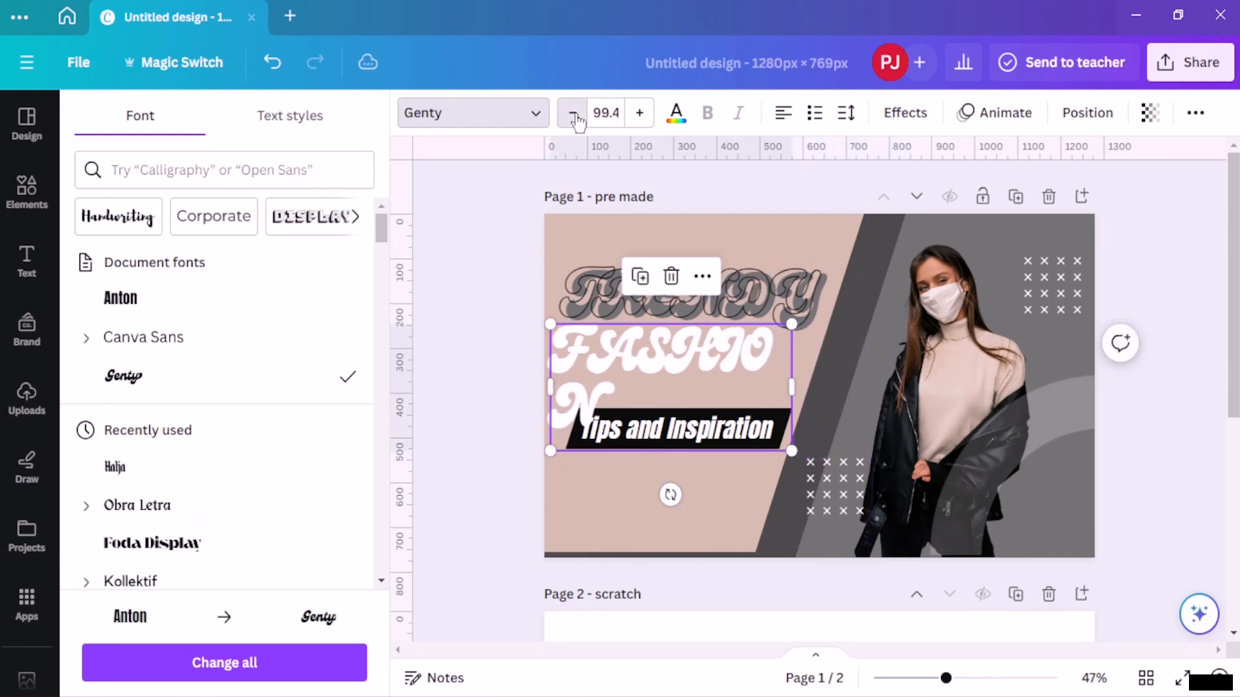
left_click(572, 113)
left_click(572, 113)
left_click(572, 113)
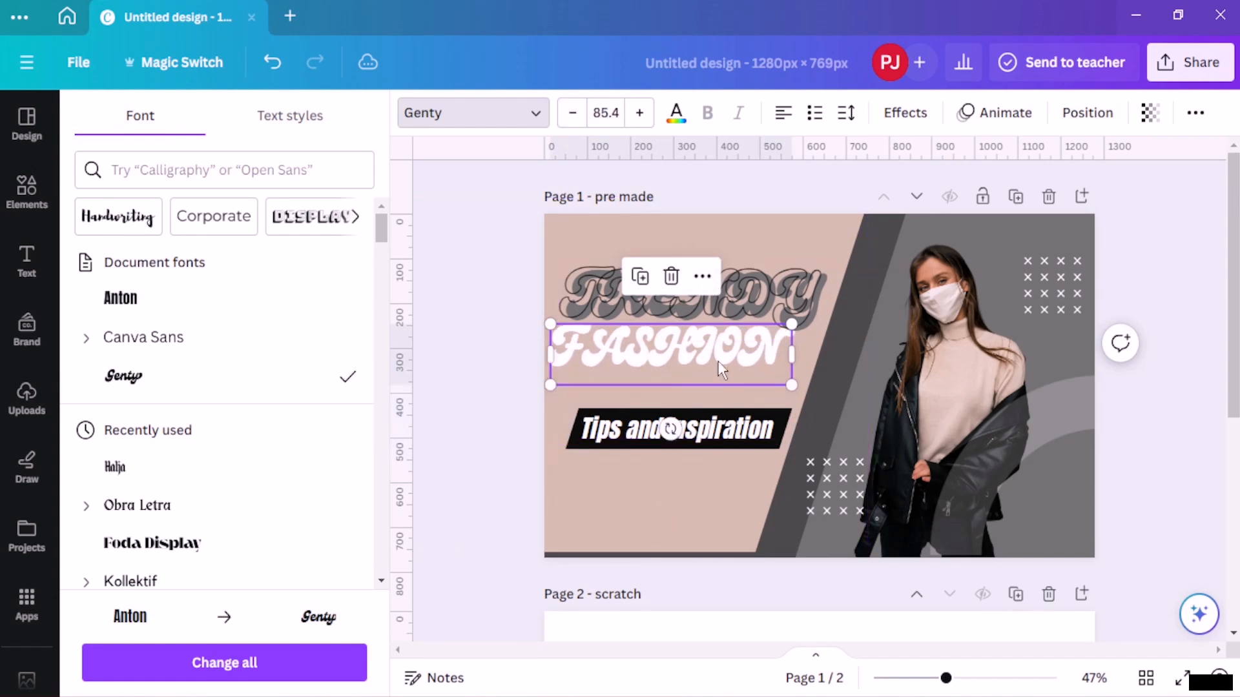
left_click_drag(718, 361, 719, 355)
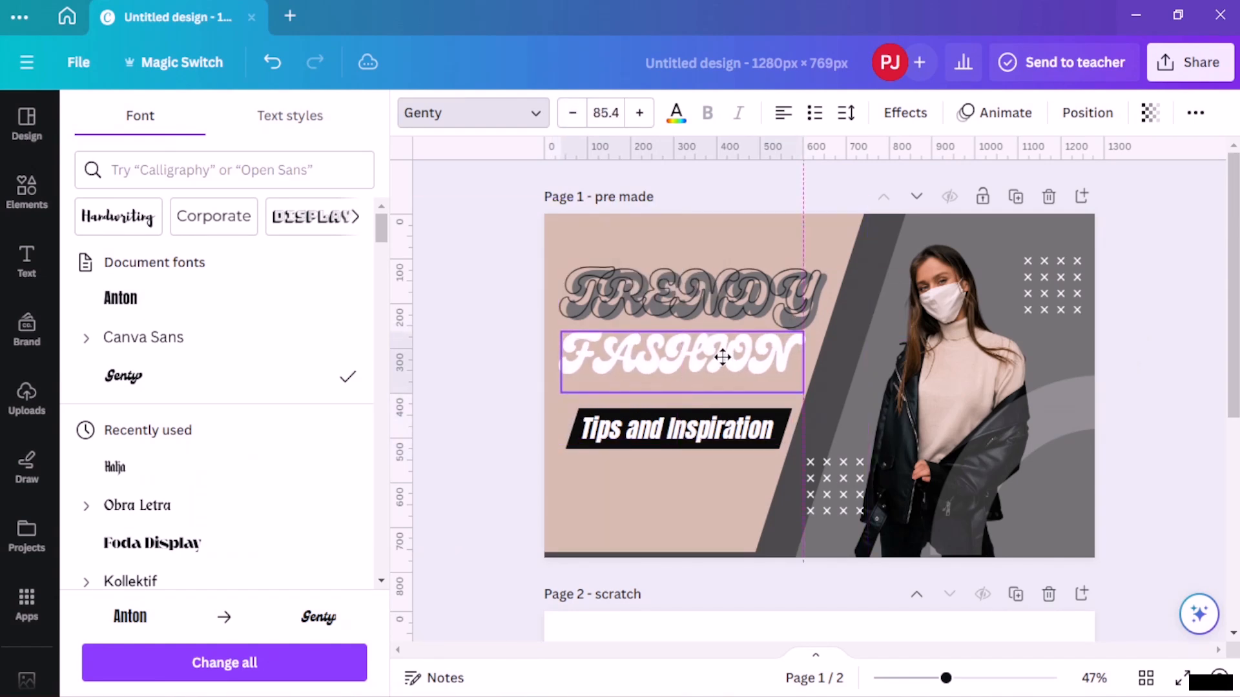
- Set the TRENDY title's letter spacing to about 98
left_click(771, 277)
left_click(785, 287)
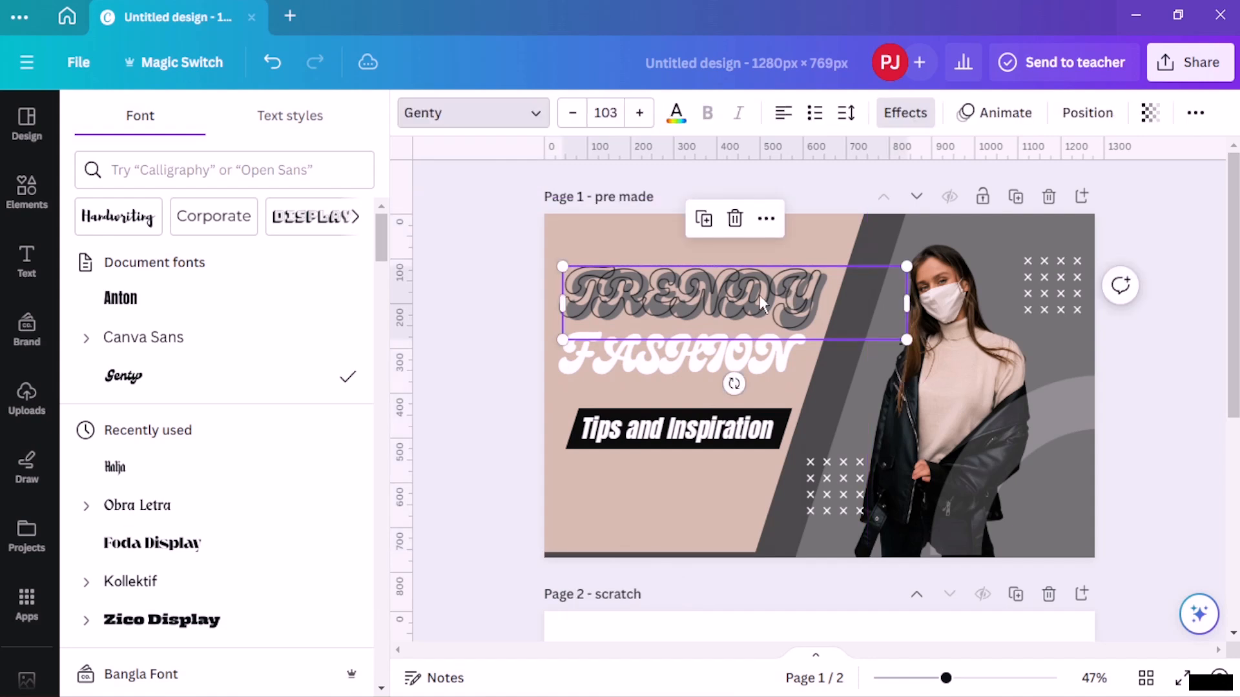
left_click(730, 359)
left_click_drag(728, 354, 727, 353)
left_click(769, 284)
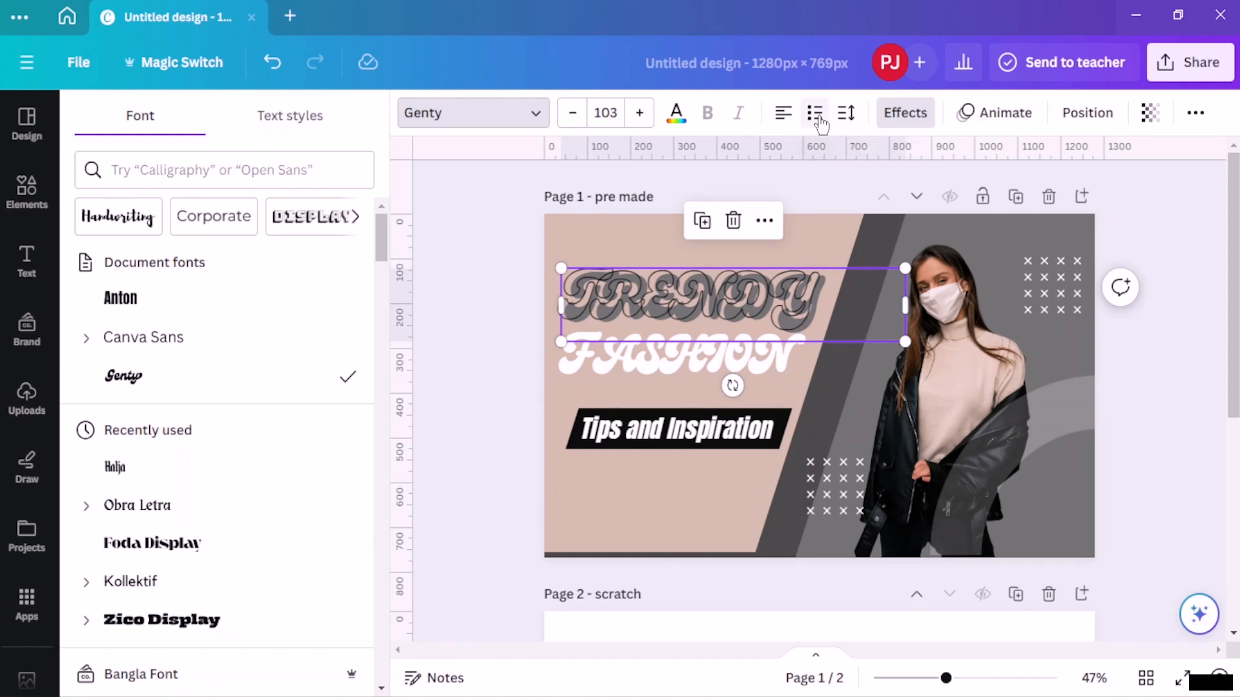
left_click(845, 113)
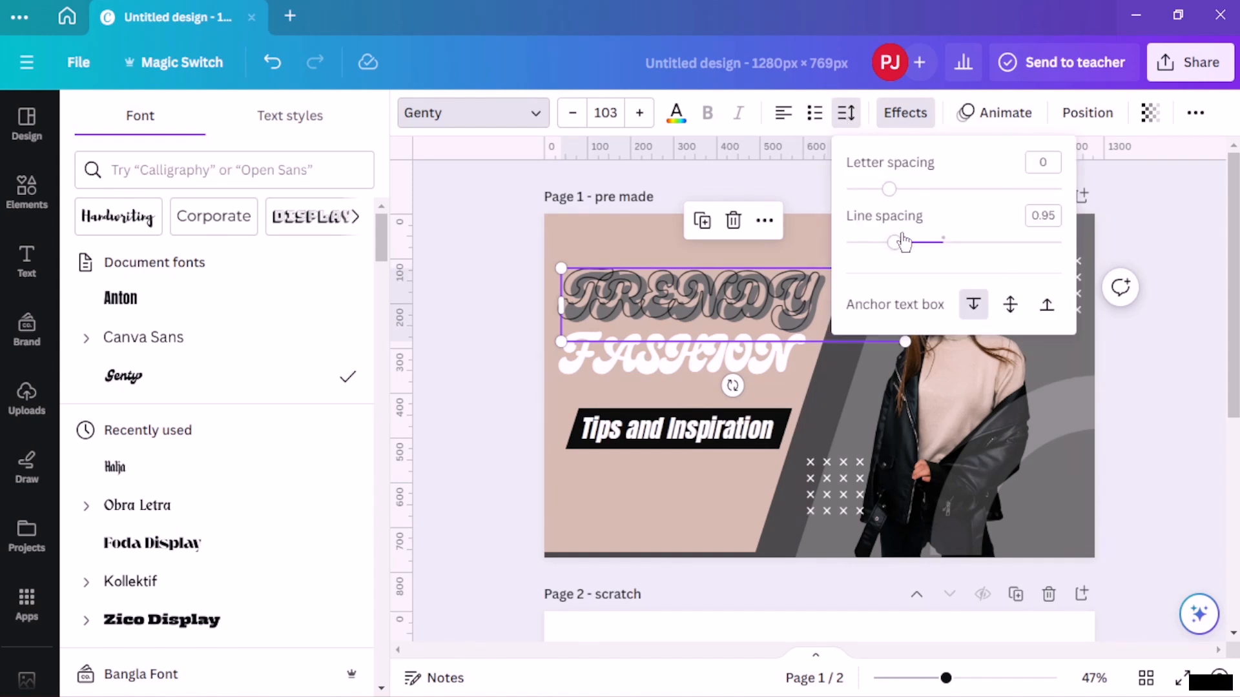
left_click_drag(892, 201, 910, 205)
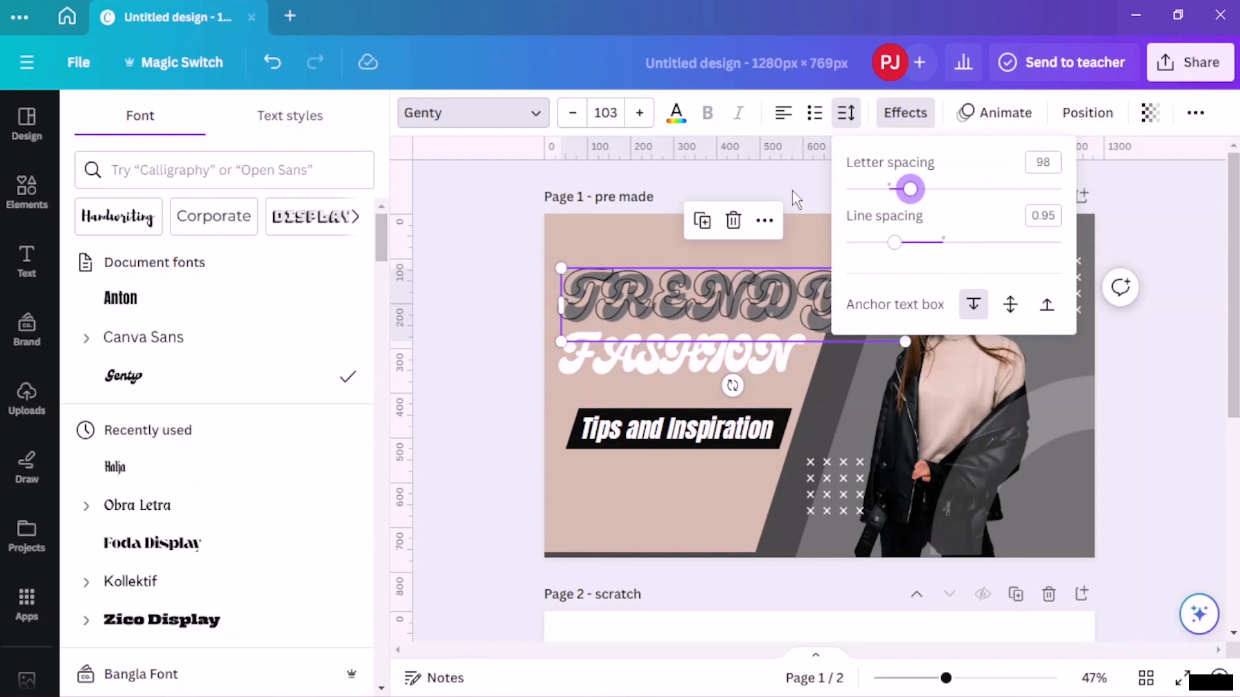
left_click(821, 292)
left_click_drag(821, 292, 811, 292)
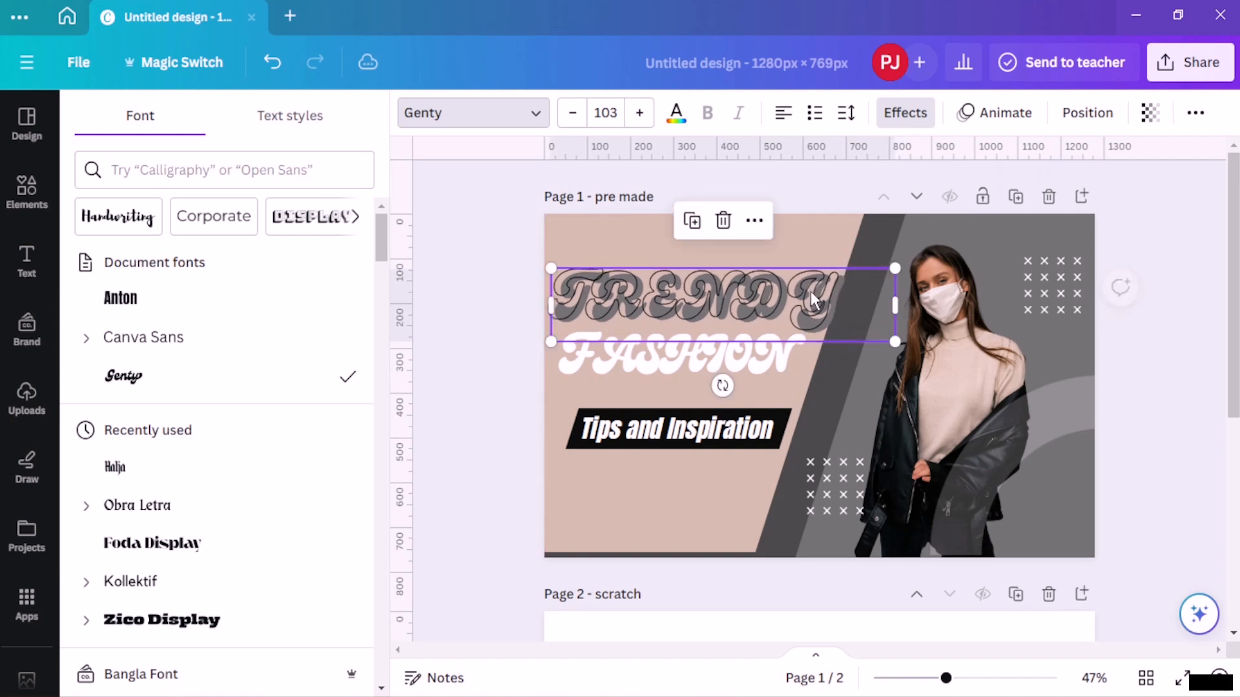
- Reduce the TRENDY title's font size to 99.4
double_click(811, 291)
left_click(572, 113)
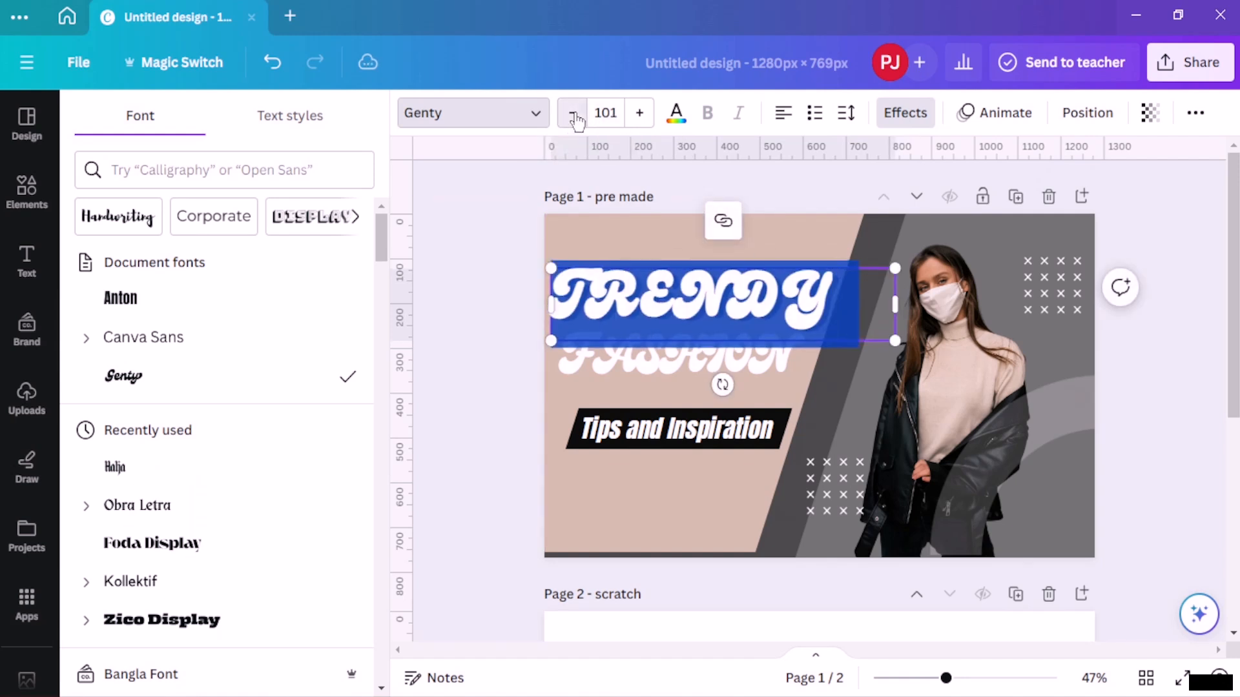
left_click(572, 113)
left_click(489, 241)
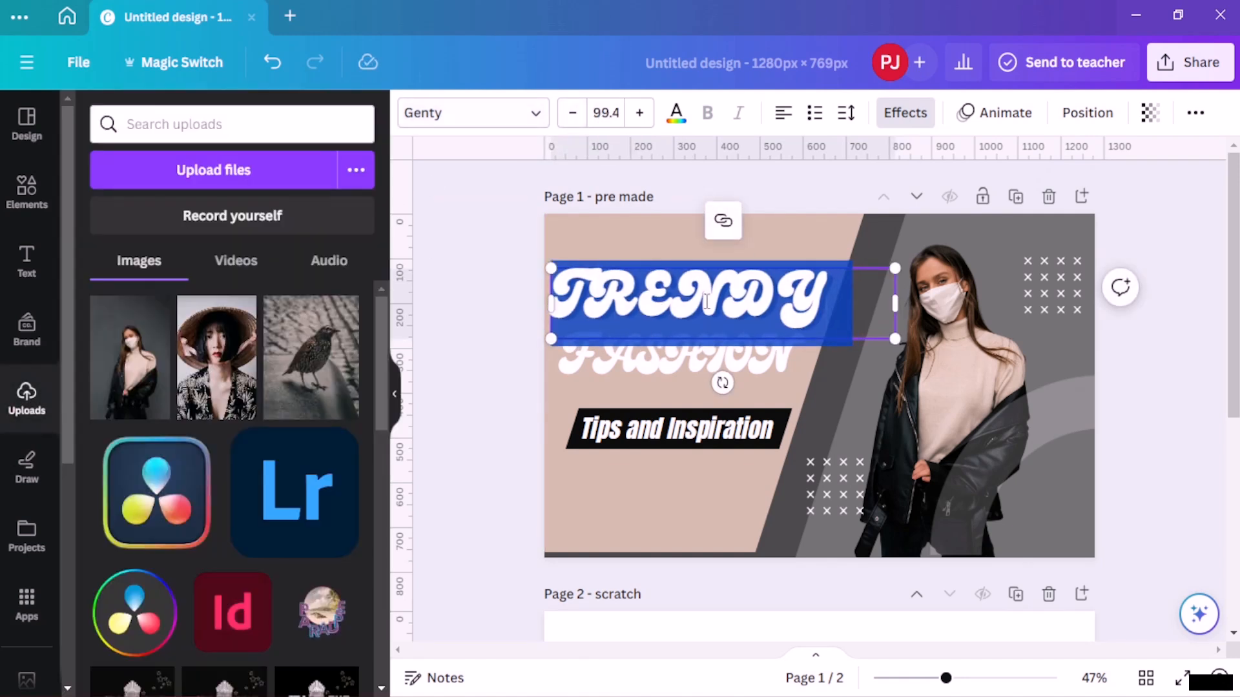
left_click(520, 269)
- Reposition the FASHION title slightly and decrease its font size a little
left_click_drag(643, 363, 637, 355)
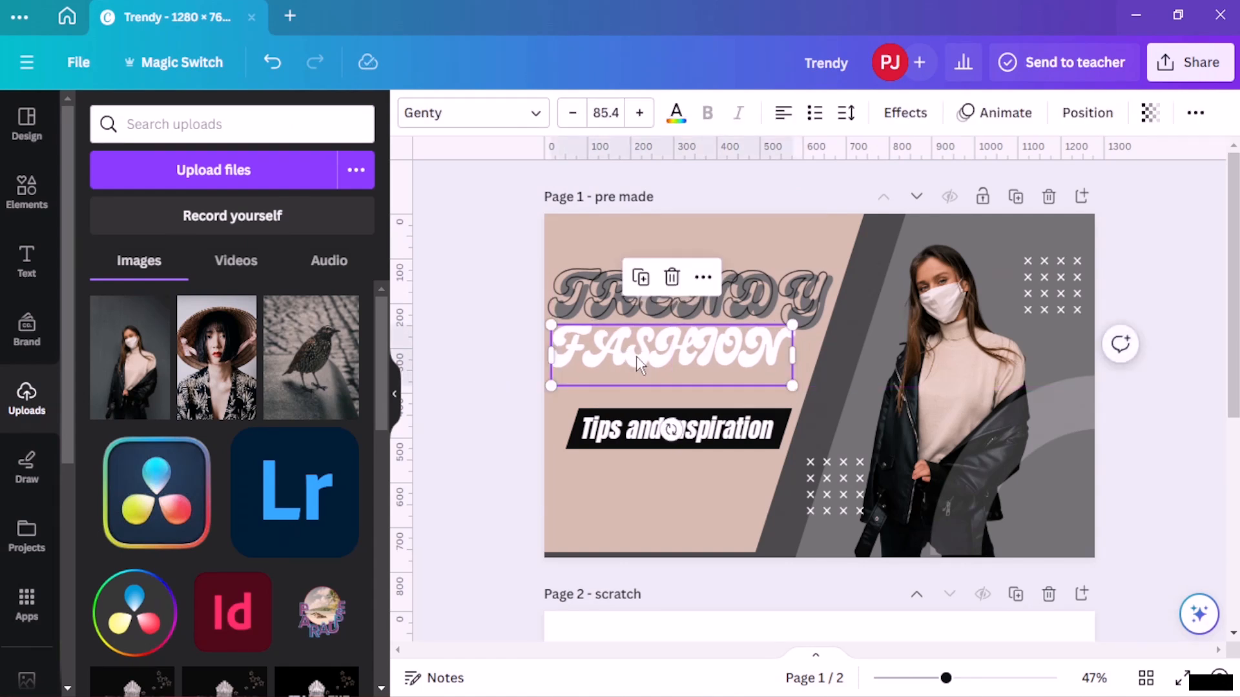
double_click(636, 355)
left_click(572, 113)
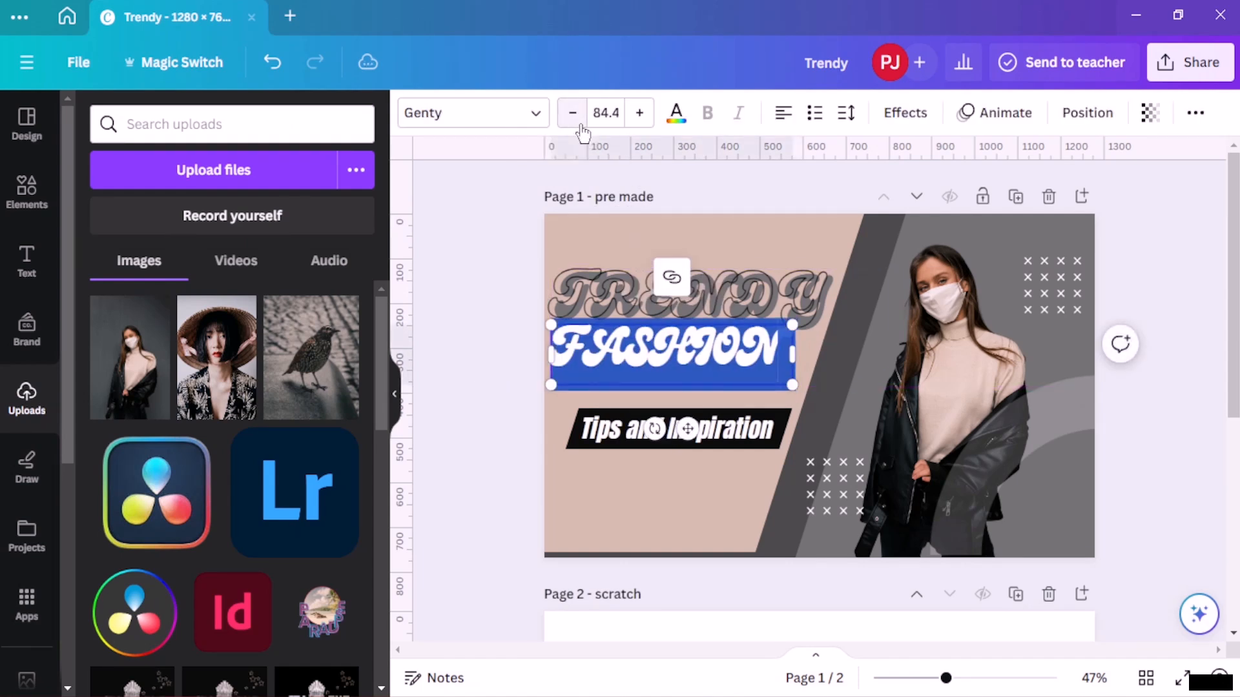
left_click(572, 113)
left_click(572, 113)
left_click(632, 332)
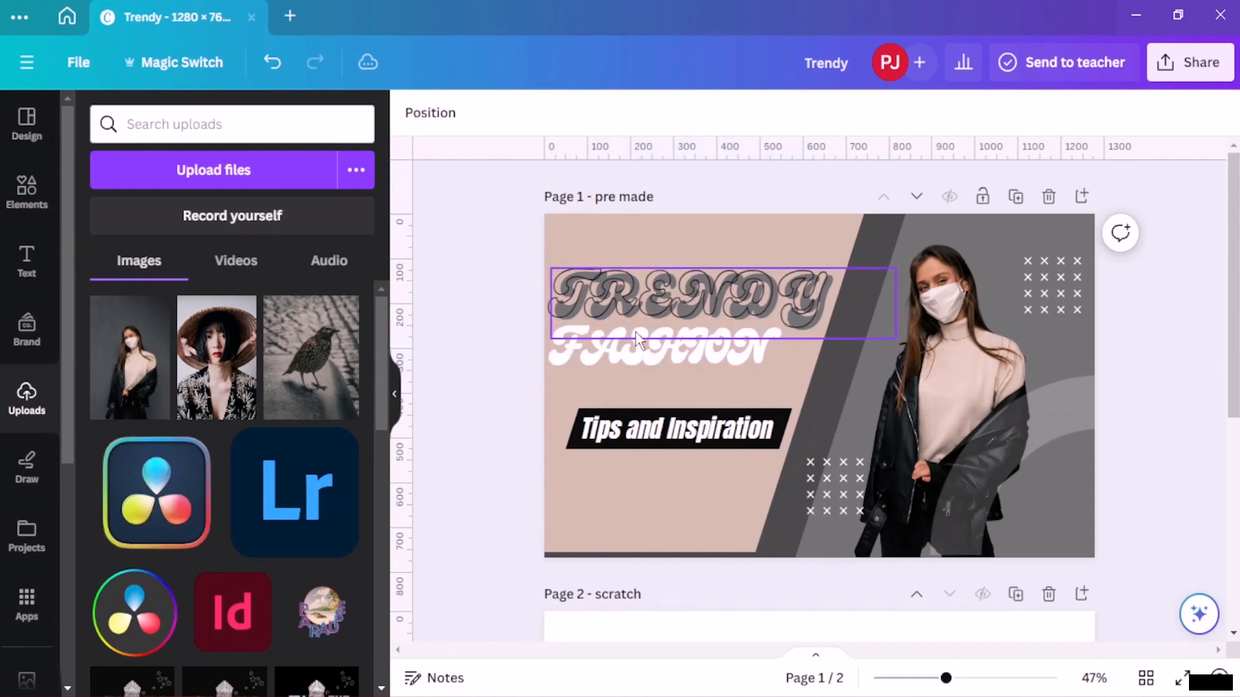
left_click(508, 325)
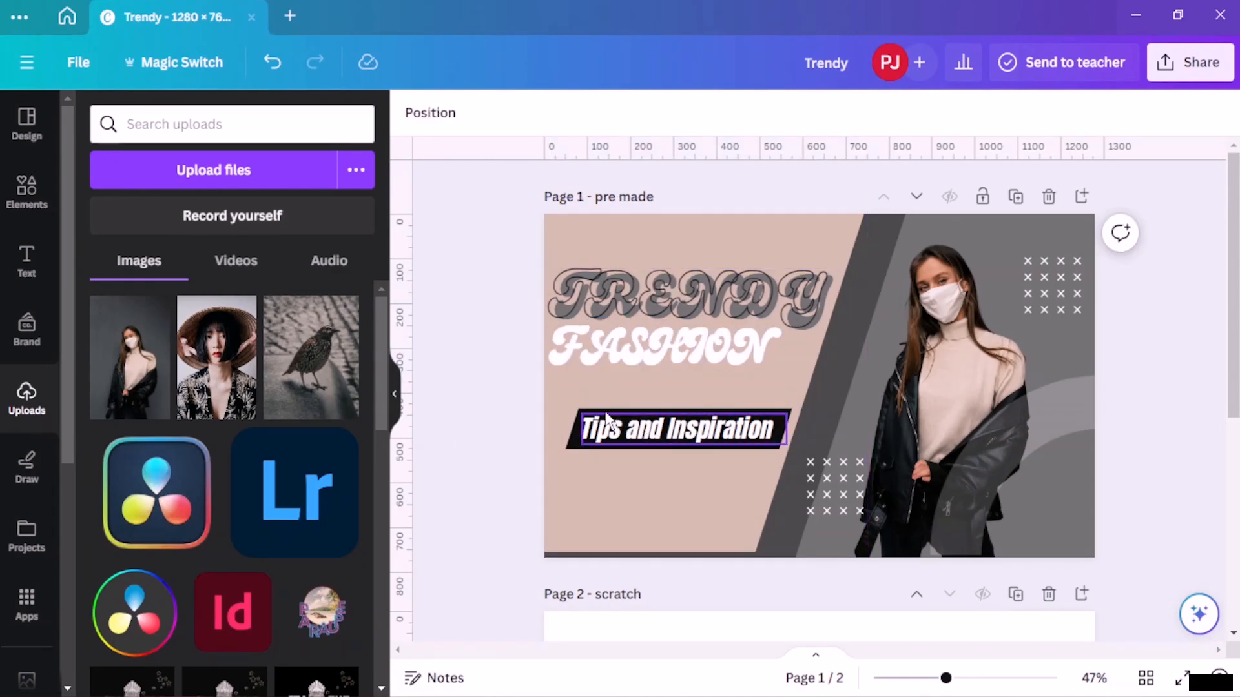
- Reduce the Tips and Inspiration text's font size to 39.2
left_click(609, 439)
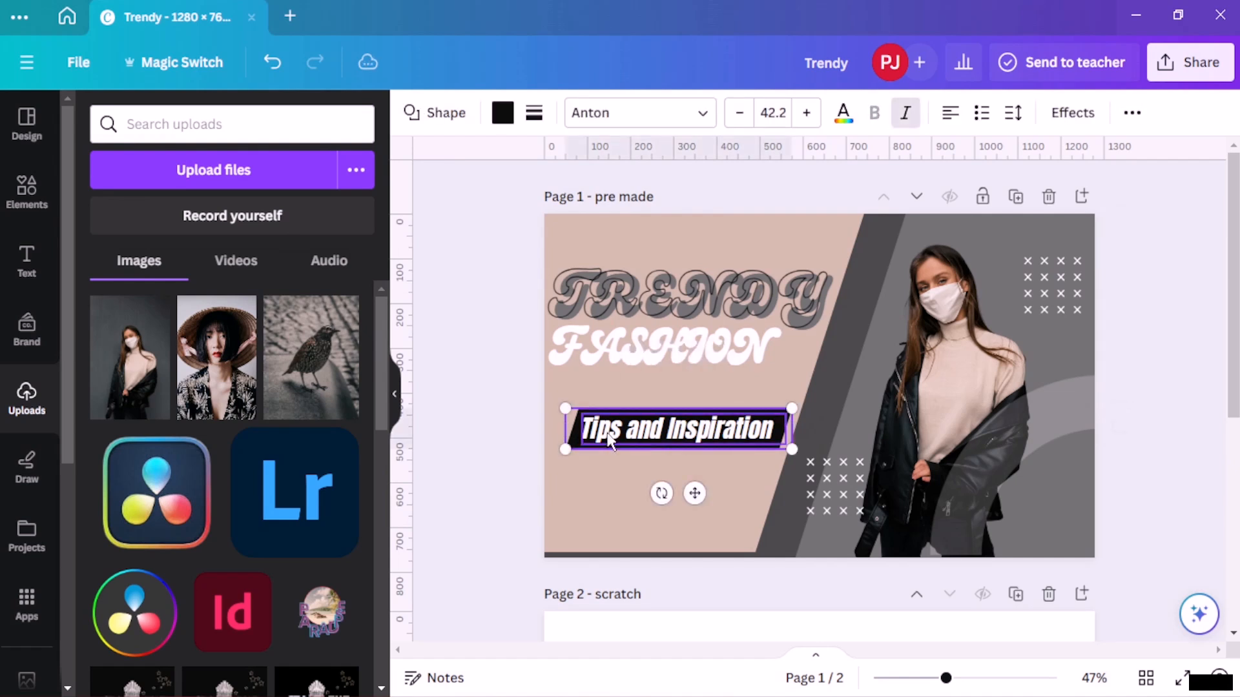
triple_click(744, 121)
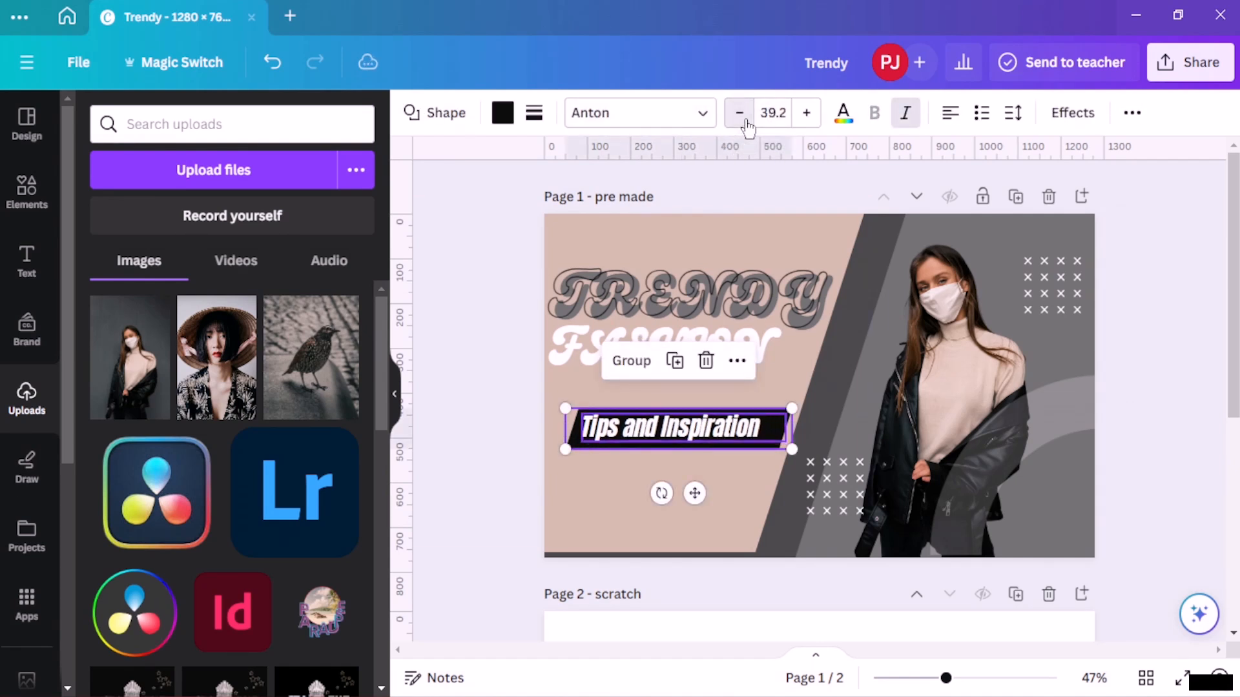
- Reduce the Tips and Inspiration text's font size further to 36.2
left_click(744, 120)
left_click(745, 120)
left_click(744, 120)
left_click(459, 384)
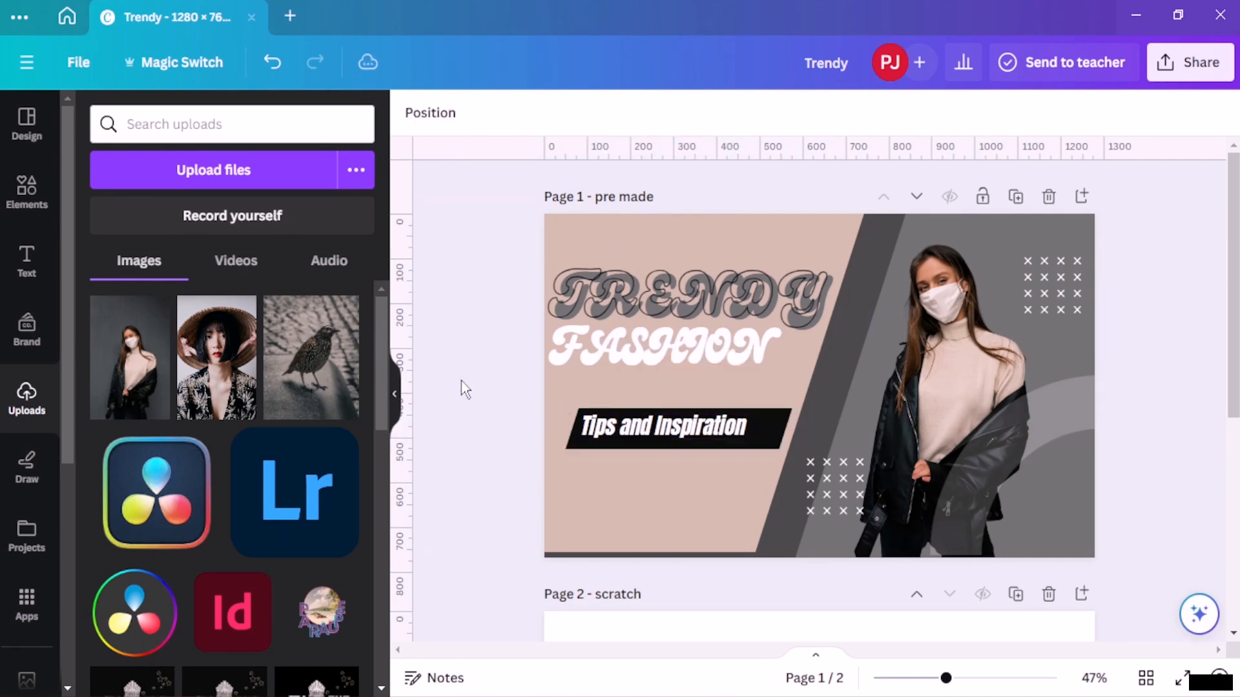
- Narrow the black banner shape behind the Tips and Inspiration text from its right edge
left_click(772, 439)
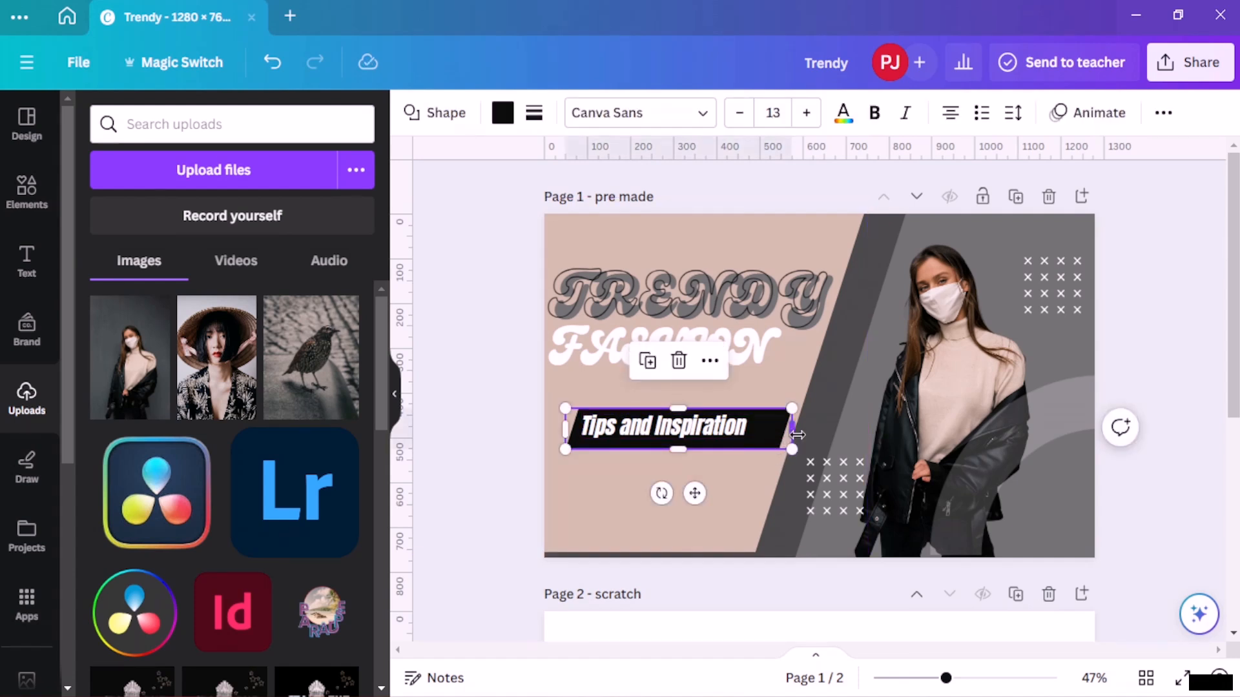
left_click_drag(798, 434, 775, 433)
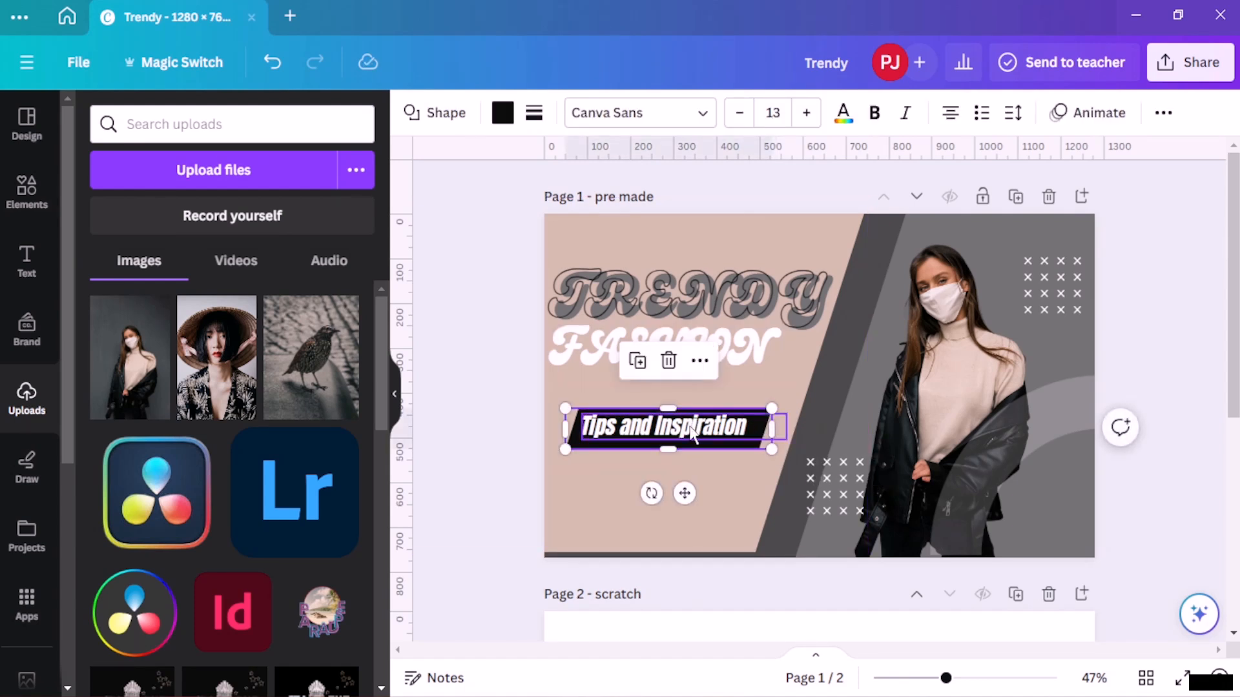
- Group the Tips and Inspiration text with its black banner and move the group slightly down
left_click(601, 444, "shift")
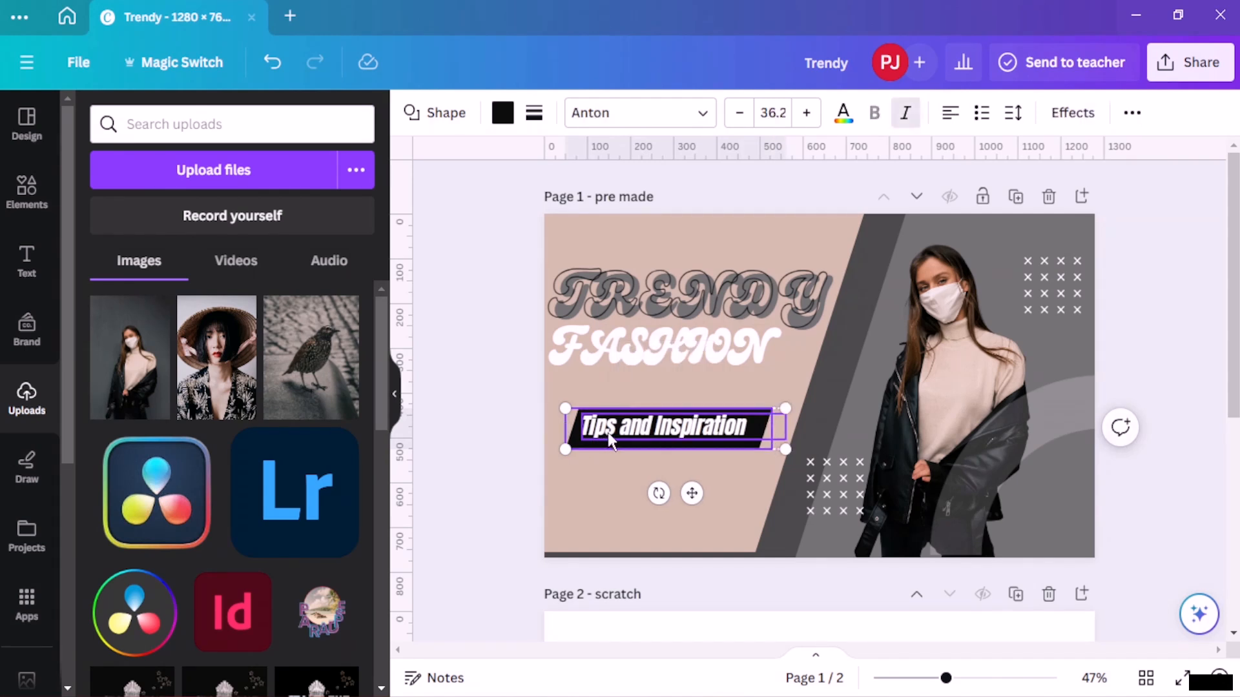
key("ctrl+g")
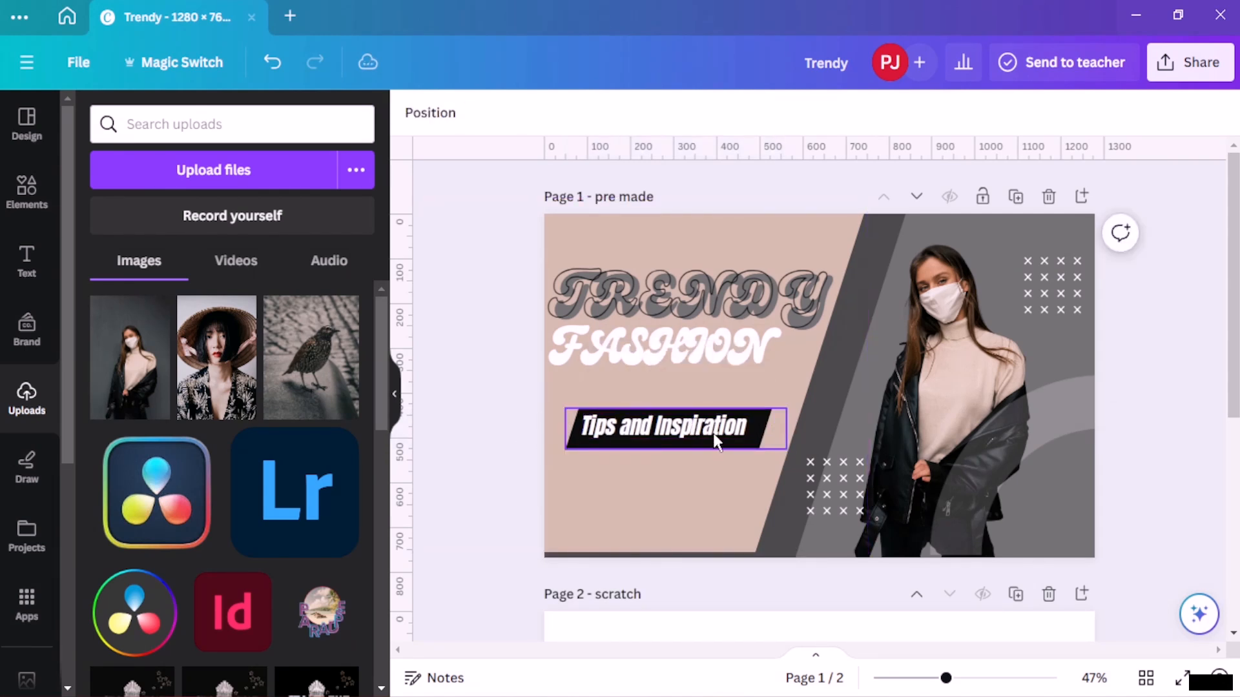
mouse_move(712, 432)
left_mouse_down()
mouse_move(700, 415)
mouse_move(700, 457)
mouse_move(714, 457)
left_mouse_up()
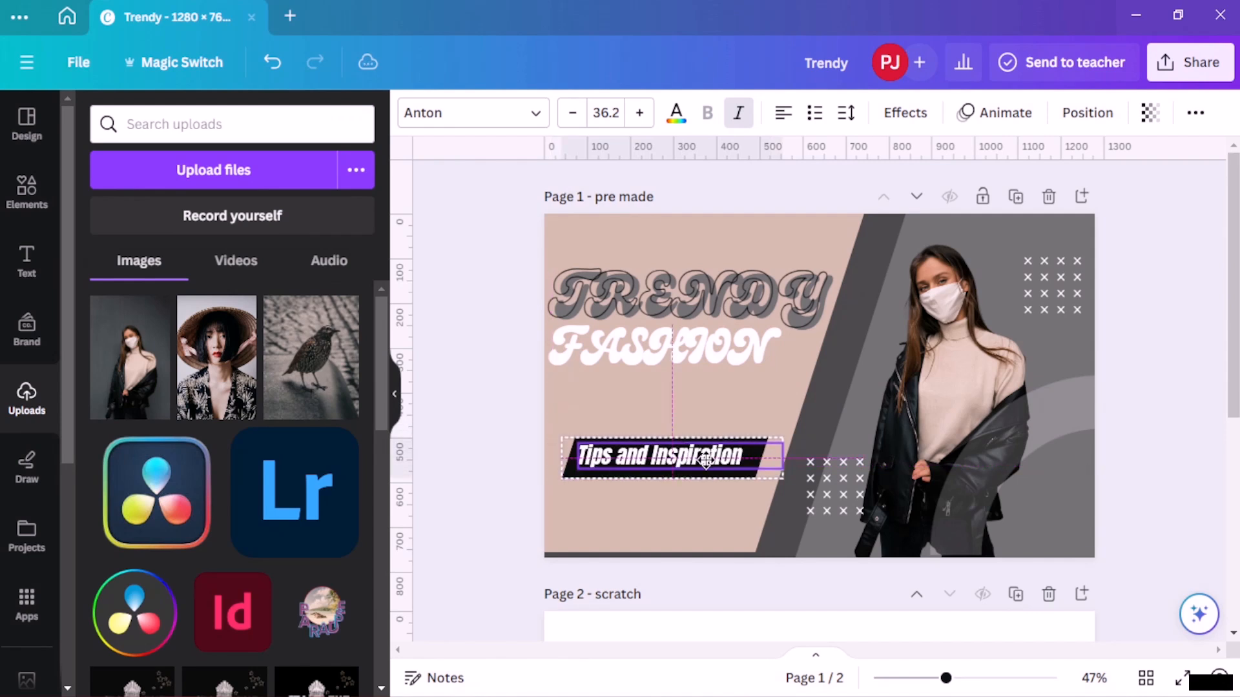
- Move the FASHION title down, away from the TRENDY title
left_click(688, 326)
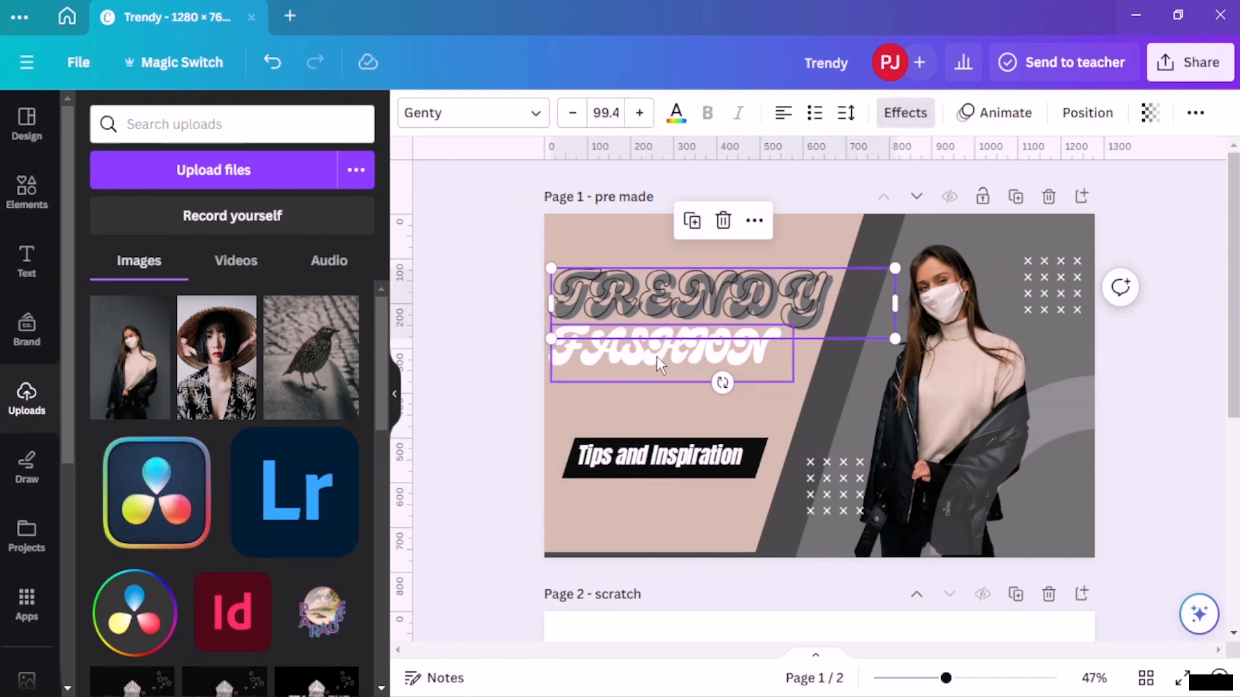
left_click_drag(659, 364, 668, 406)
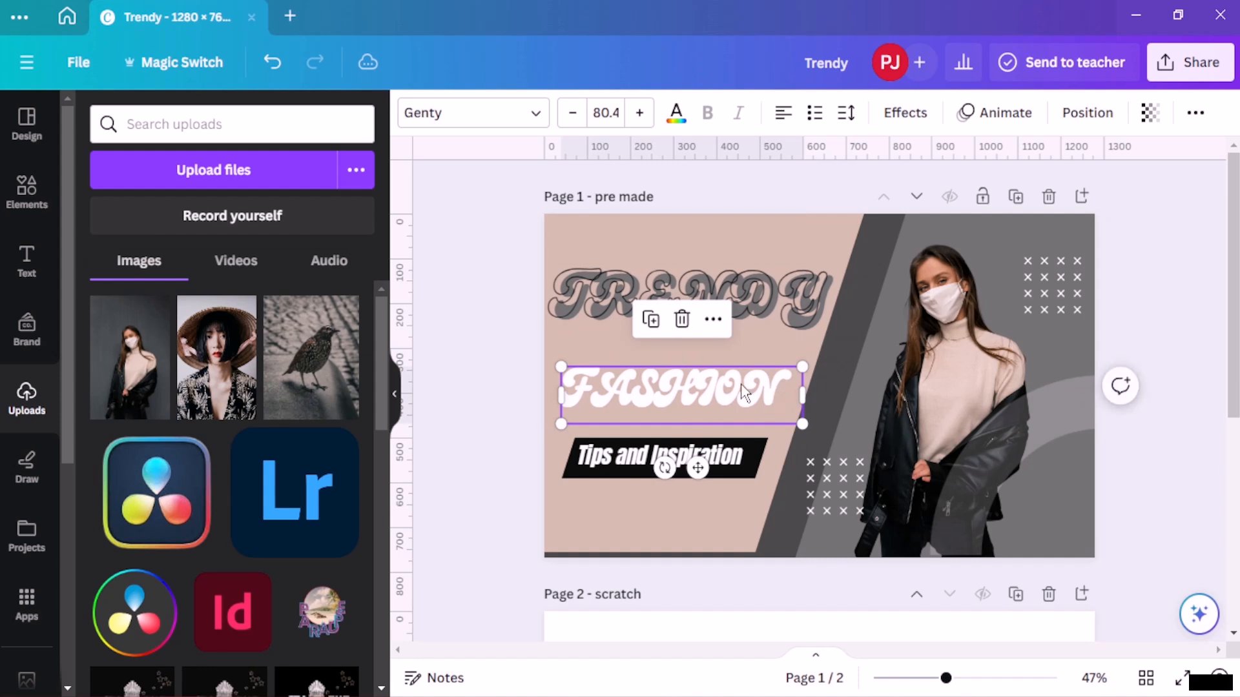
- Increase the FASHION title's font size to 82.4
double_click(745, 391)
left_click(640, 115)
left_click(640, 115)
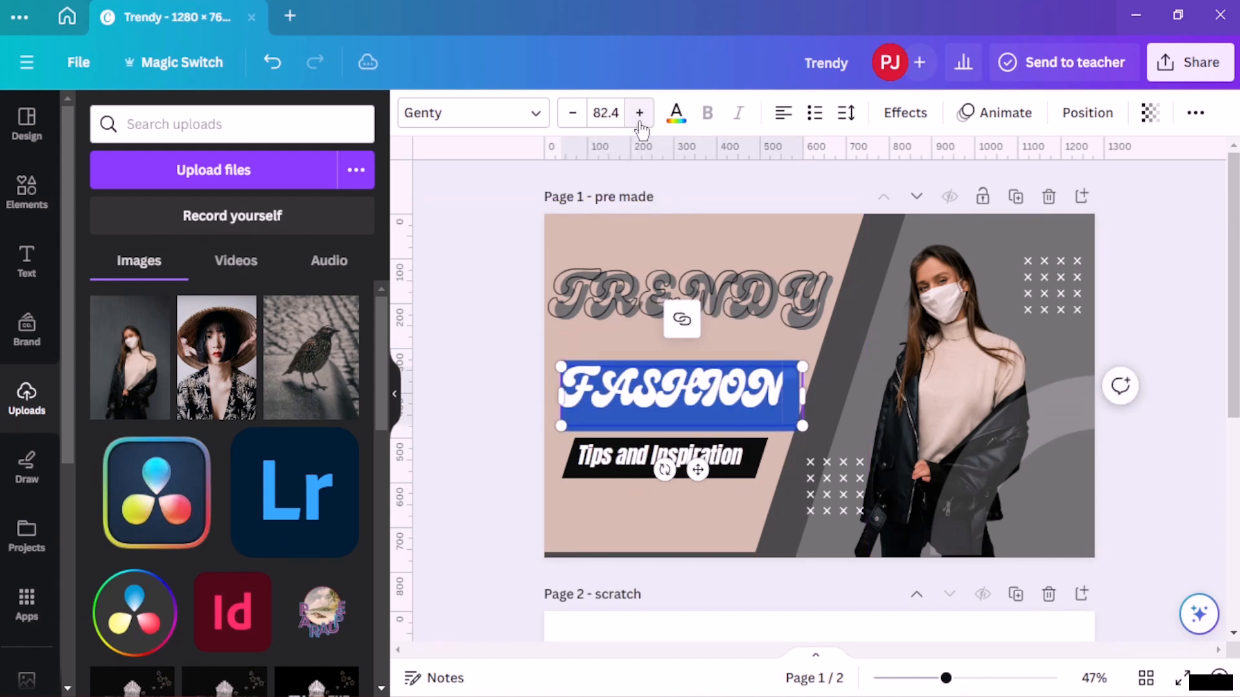
- Move the TRENDY title slightly down
left_click(462, 305)
left_click_drag(691, 284, 690, 303)
left_click(462, 243)
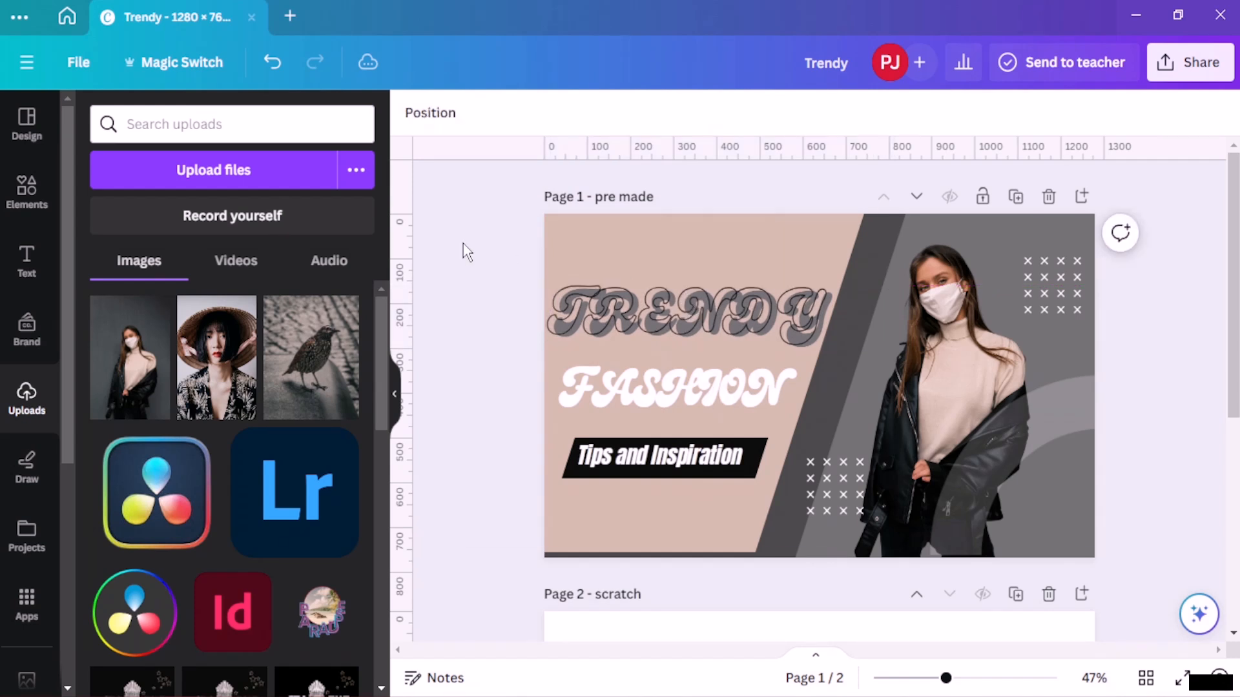
- Move the FASHION title slightly up and to the left
left_click(655, 397)
left_click_drag(655, 397, 640, 376)
left_click(476, 294)
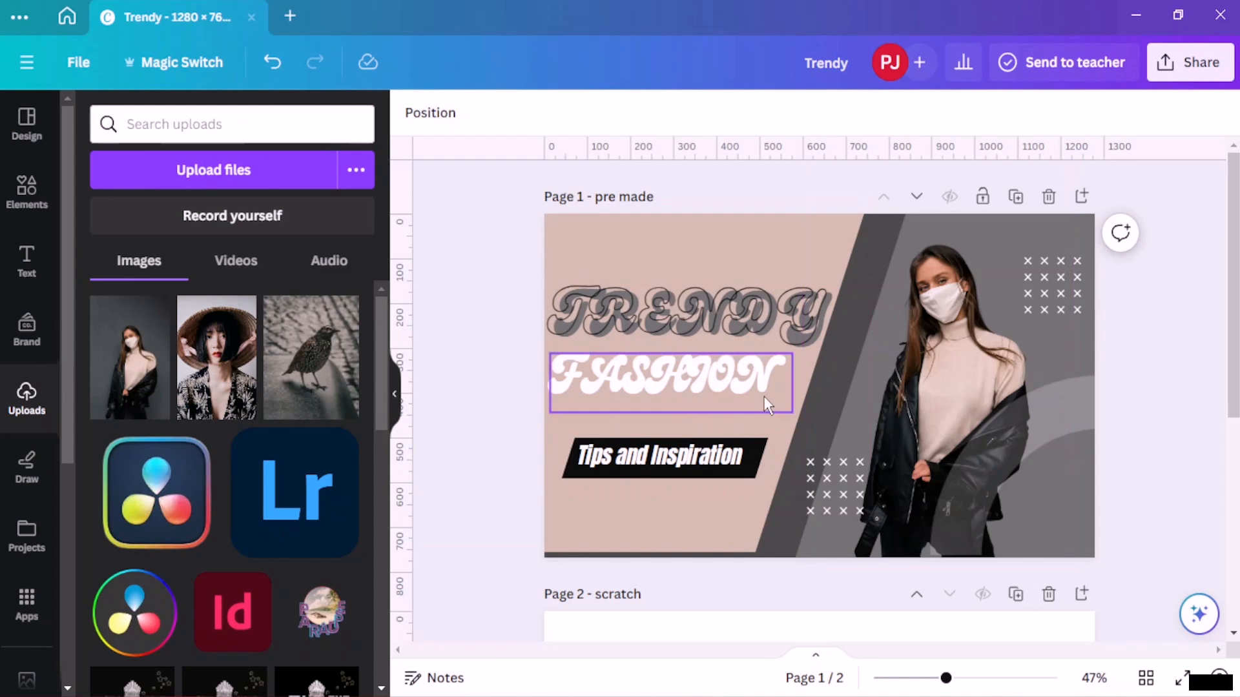
- Set the FASHION title's letter spacing to 64 and reduce its font size to 81.4
left_click(737, 404)
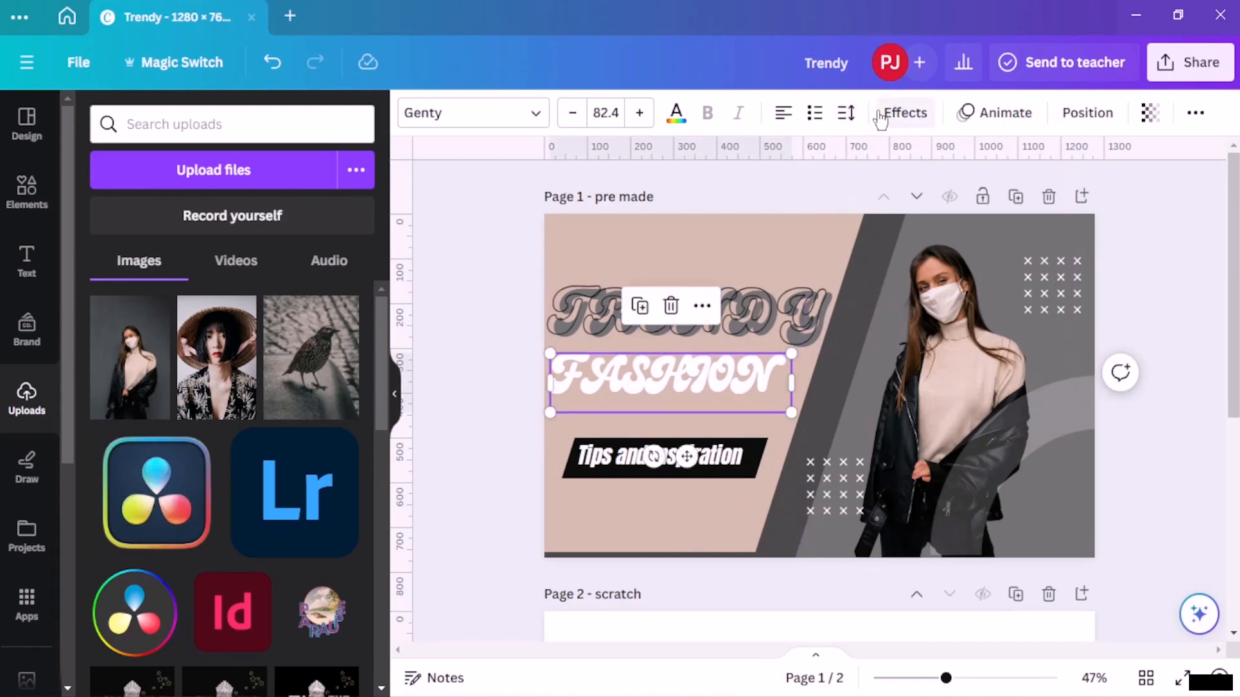
left_click(847, 112)
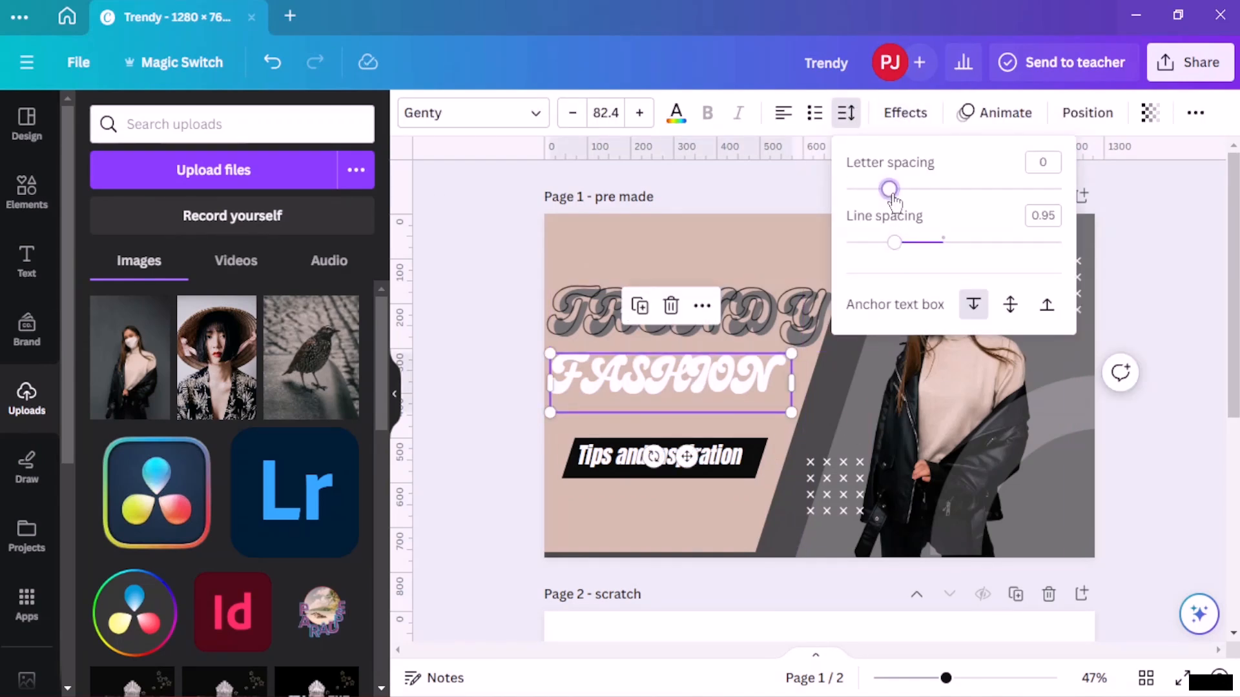
left_click_drag(889, 189, 903, 189)
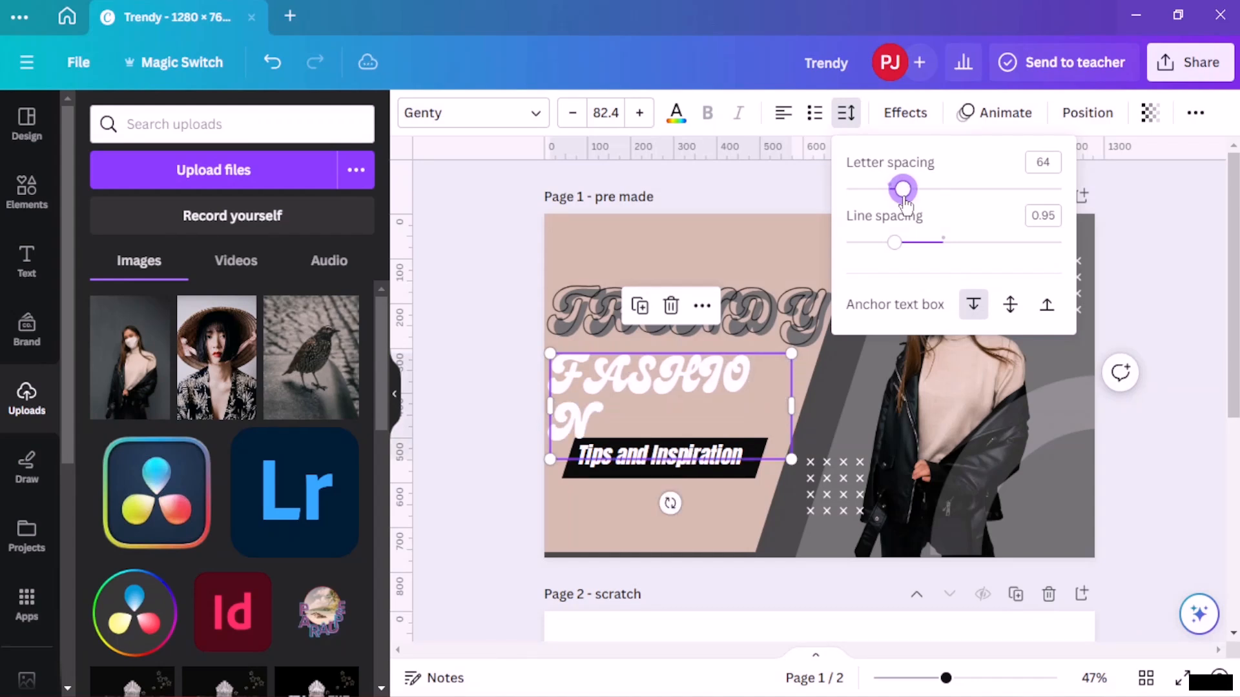
left_click(572, 112)
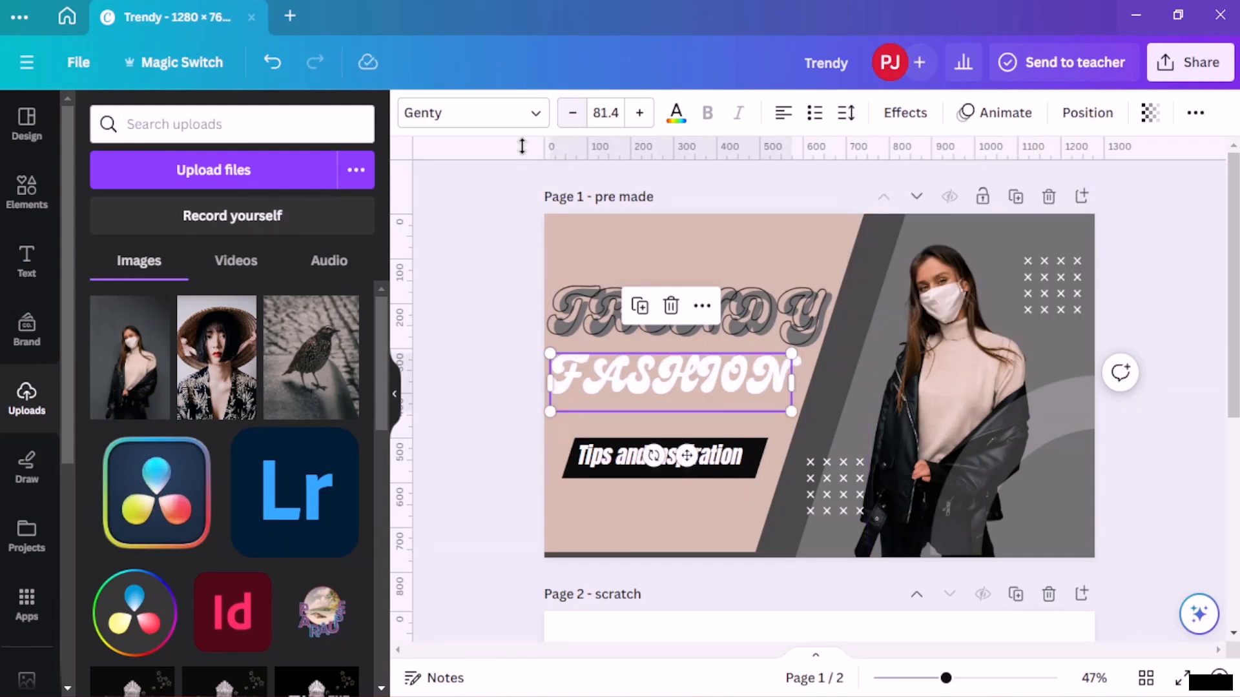
left_click(489, 296)
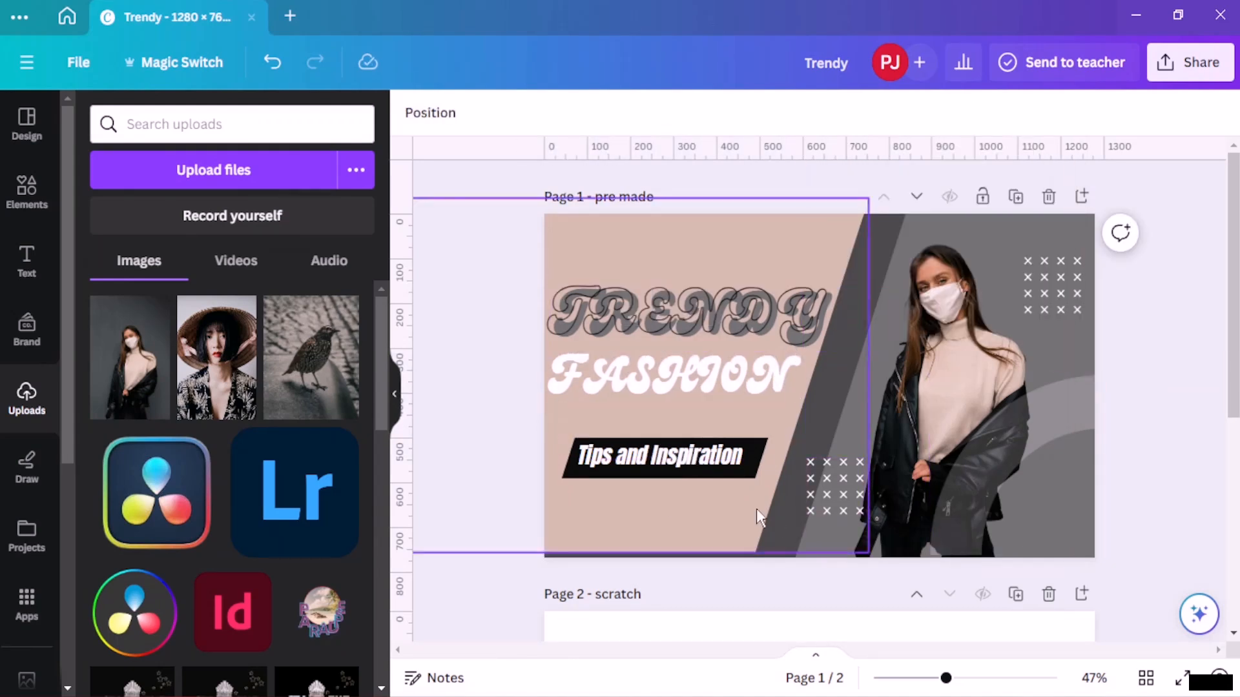
- Change the Tips and Inspiration text's font to Genty
left_click(690, 460)
double_click(713, 455)
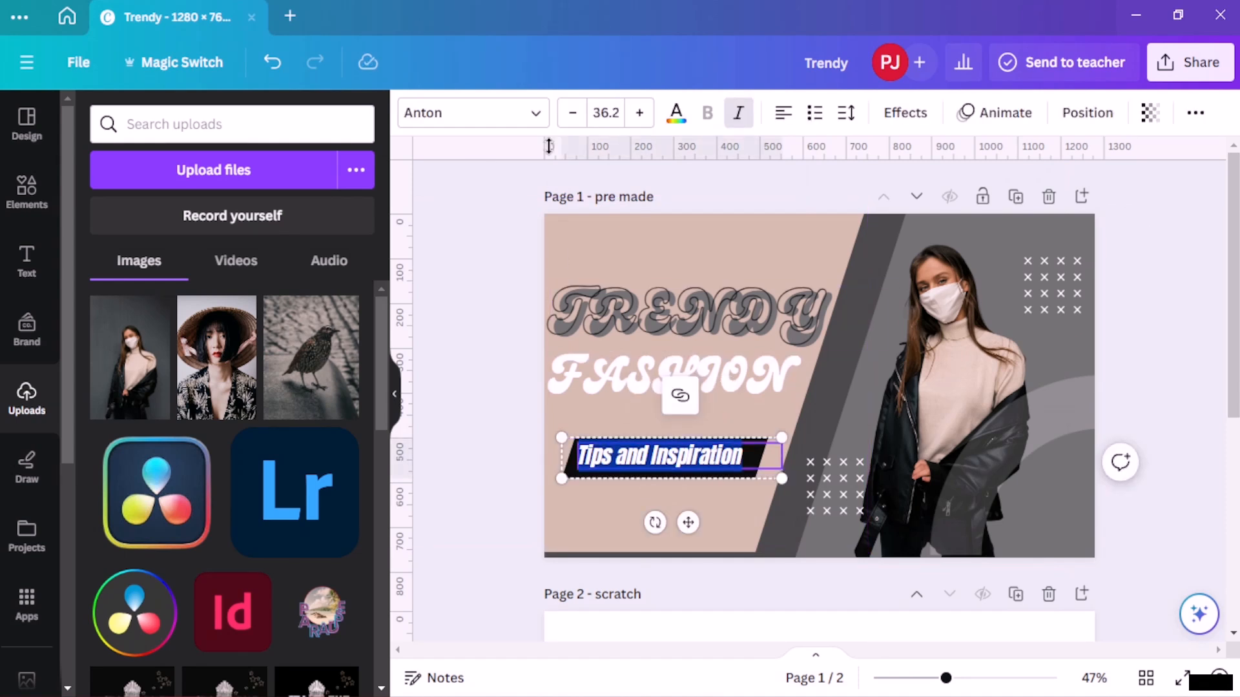
left_click(534, 113)
left_click(130, 373)
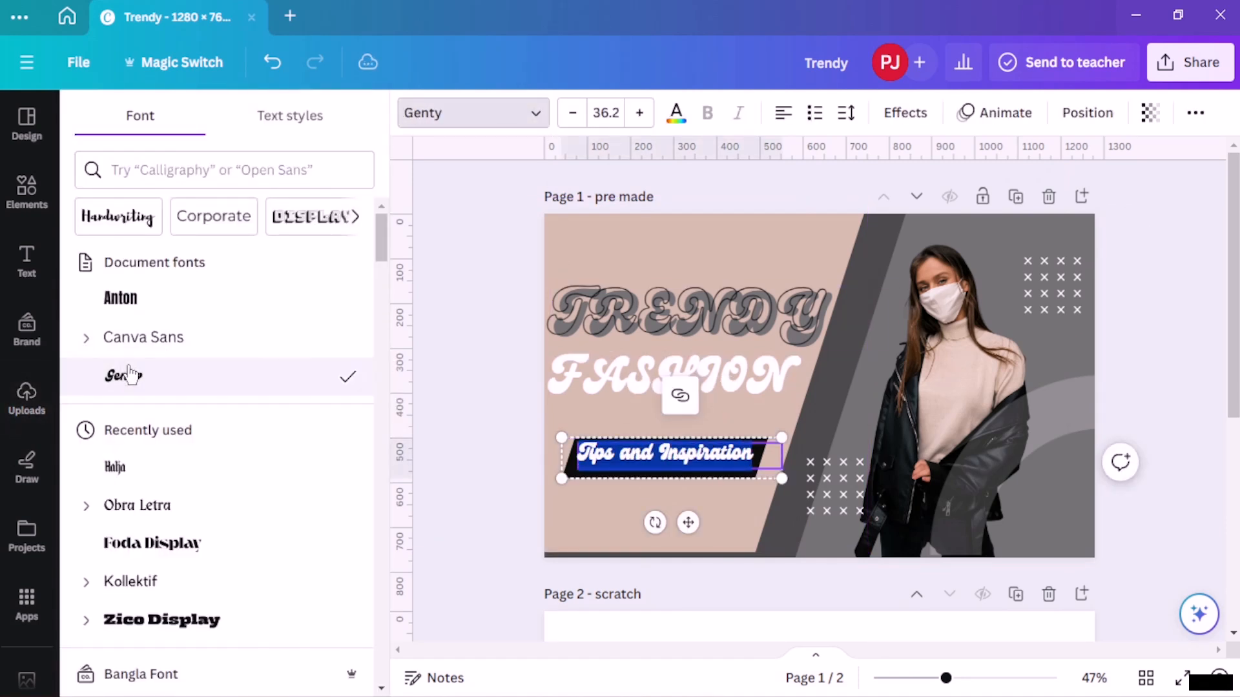
left_click(477, 395)
left_click(451, 382)
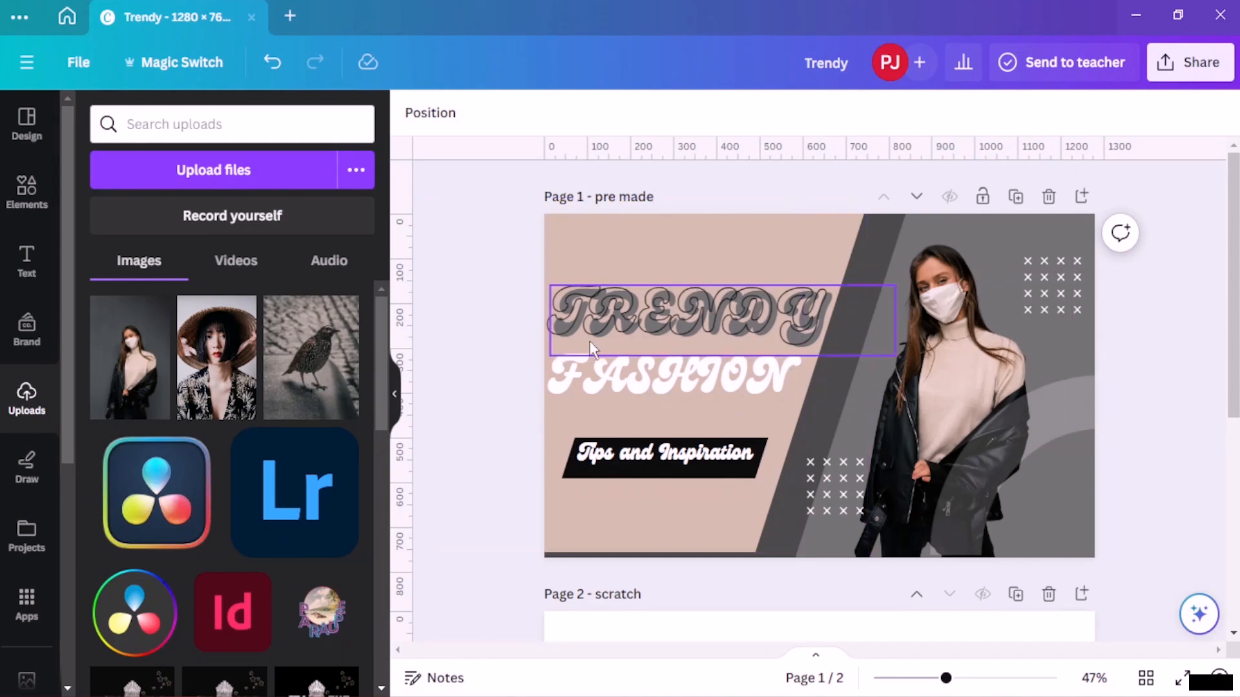
- Move the TRENDY title, FASHION title and Tips and Inspiration banner up toward the top of the design
left_click_drag(684, 319, 687, 249)
left_click(698, 373)
left_click_drag(698, 374, 705, 310)
left_click_drag(694, 478, 700, 365)
left_click(678, 450)
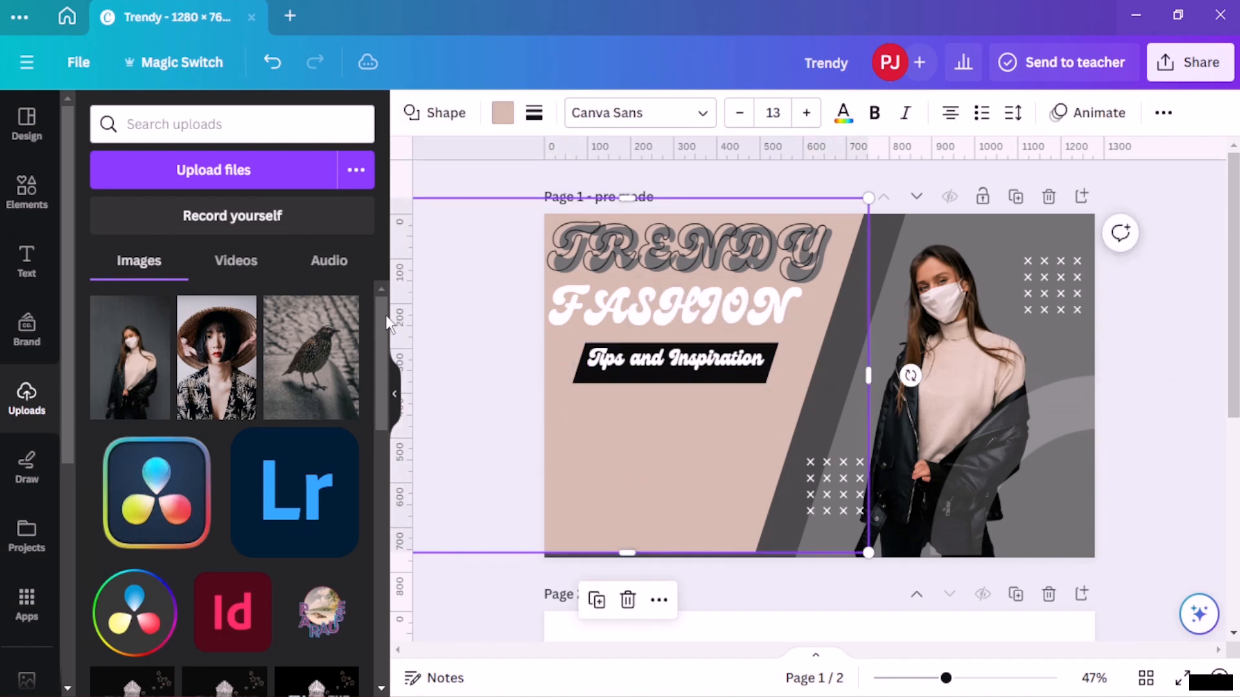
- Add a new bulleted text box reading "Learn how to design your closet"
left_click(25, 258)
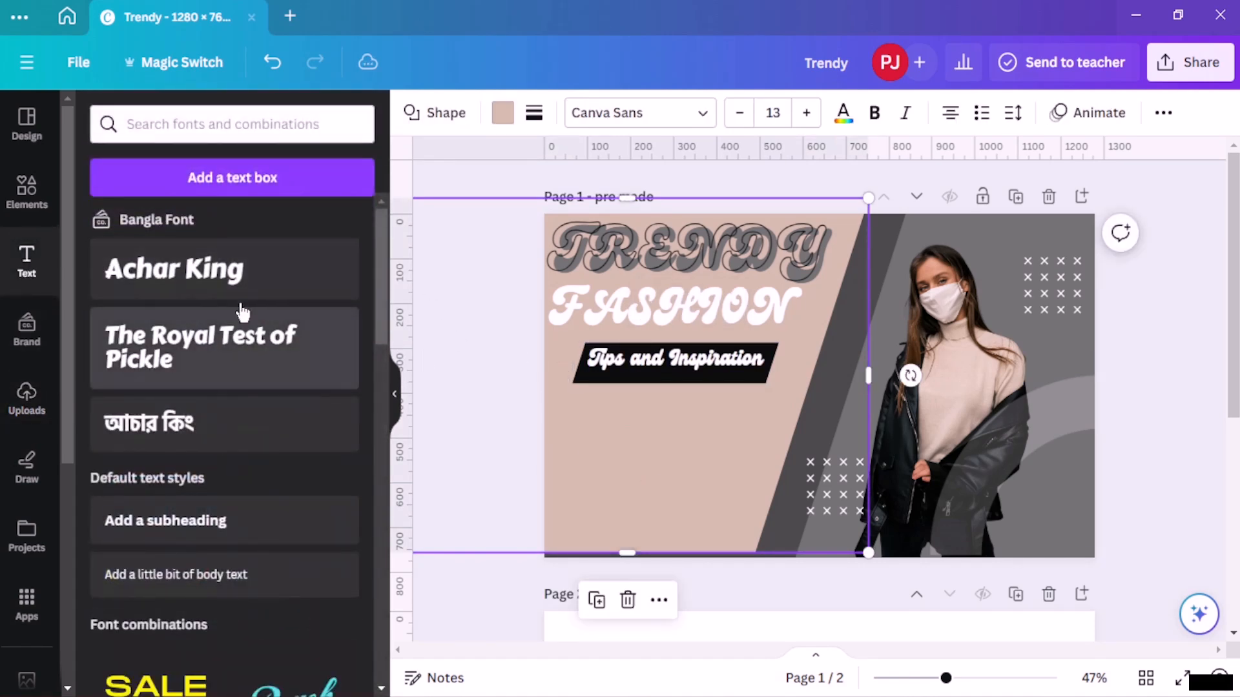
left_click(253, 187)
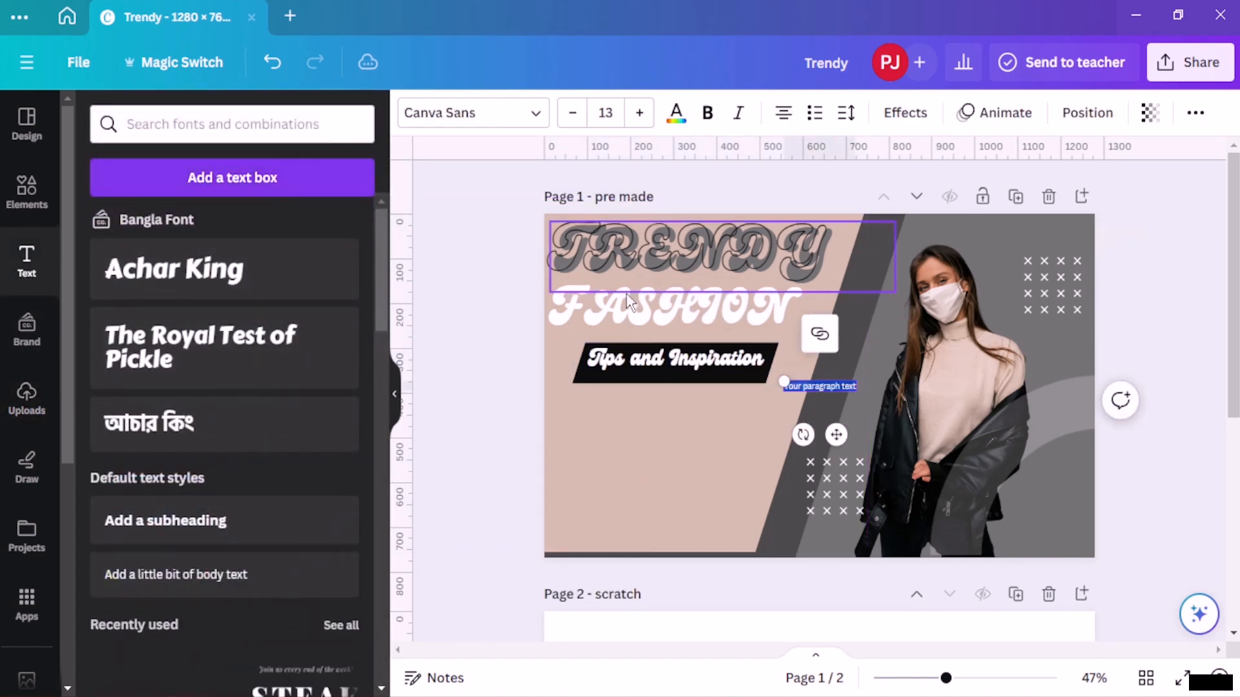
left_click(814, 114)
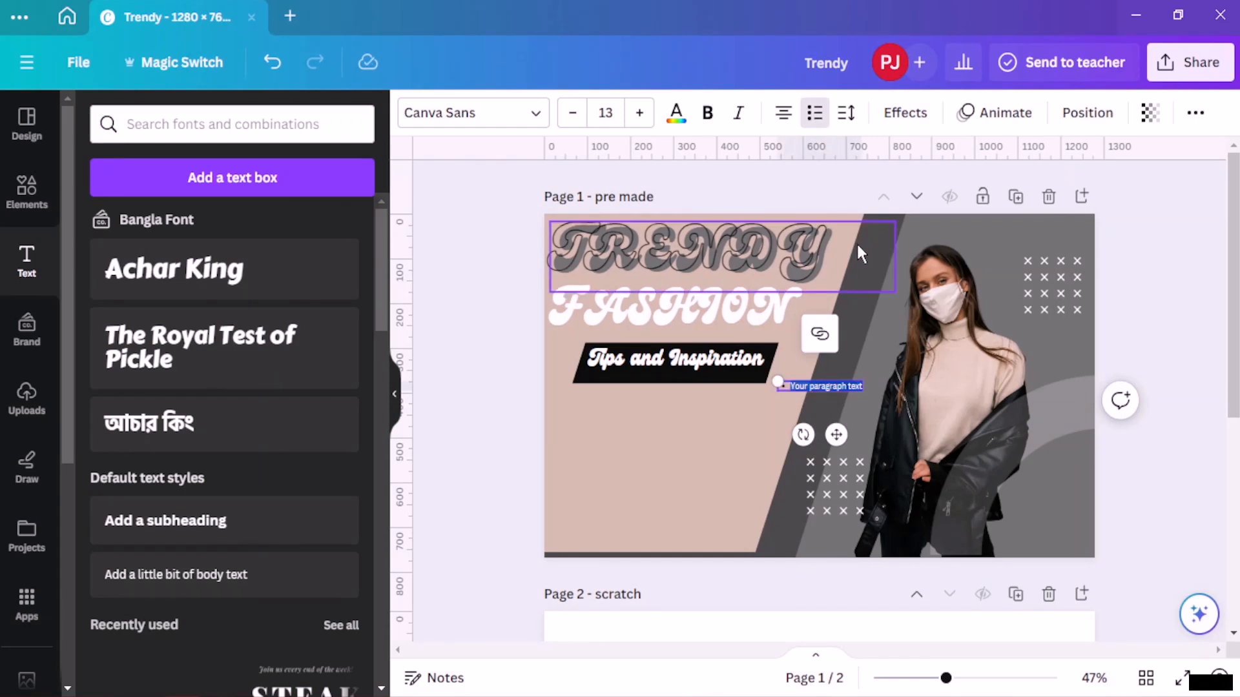
type("Learn")
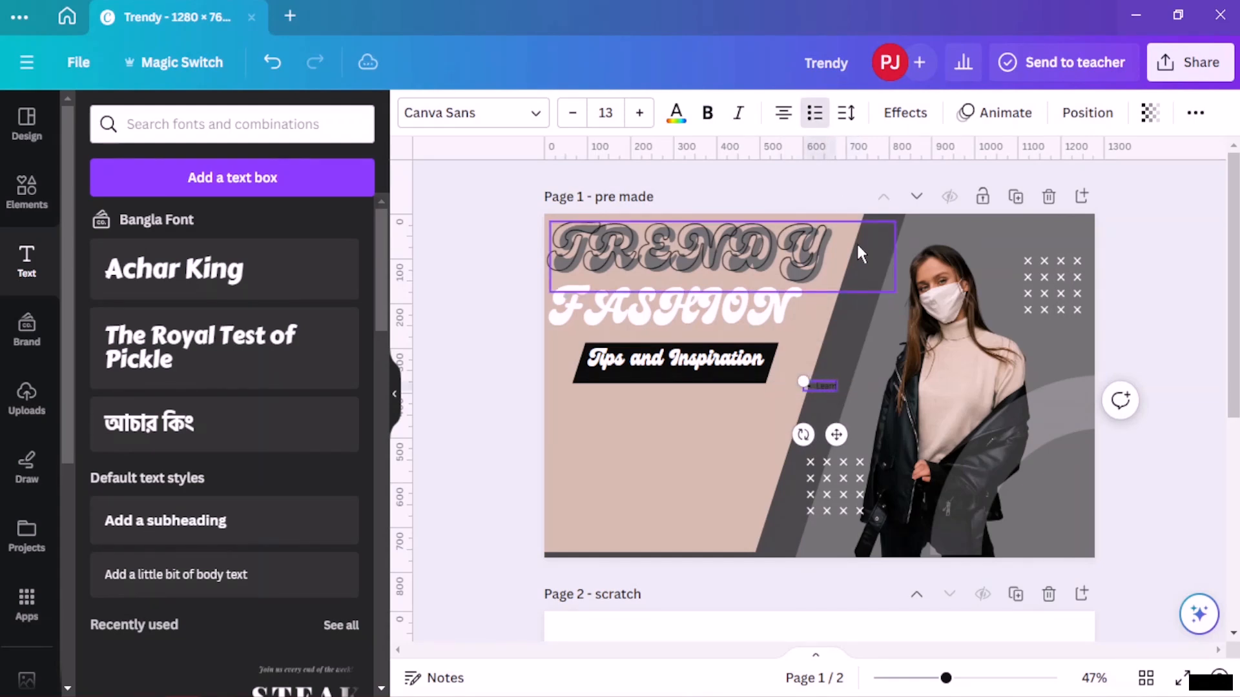
type(" how to")
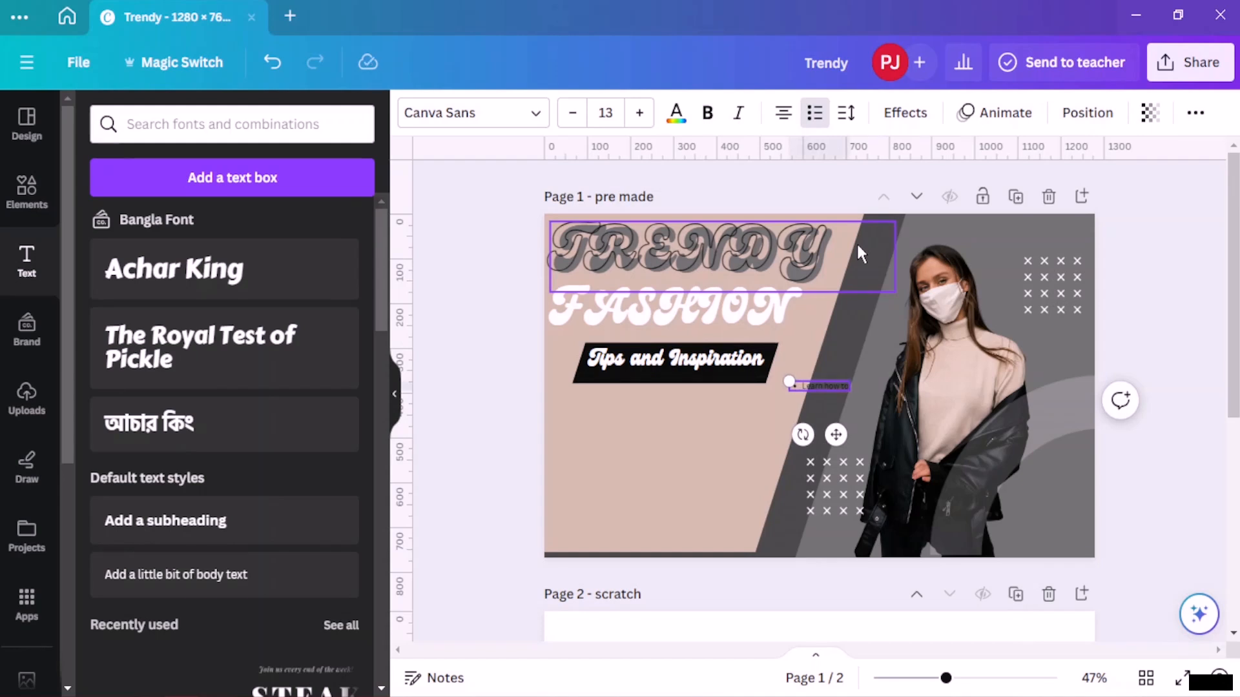
type(" design")
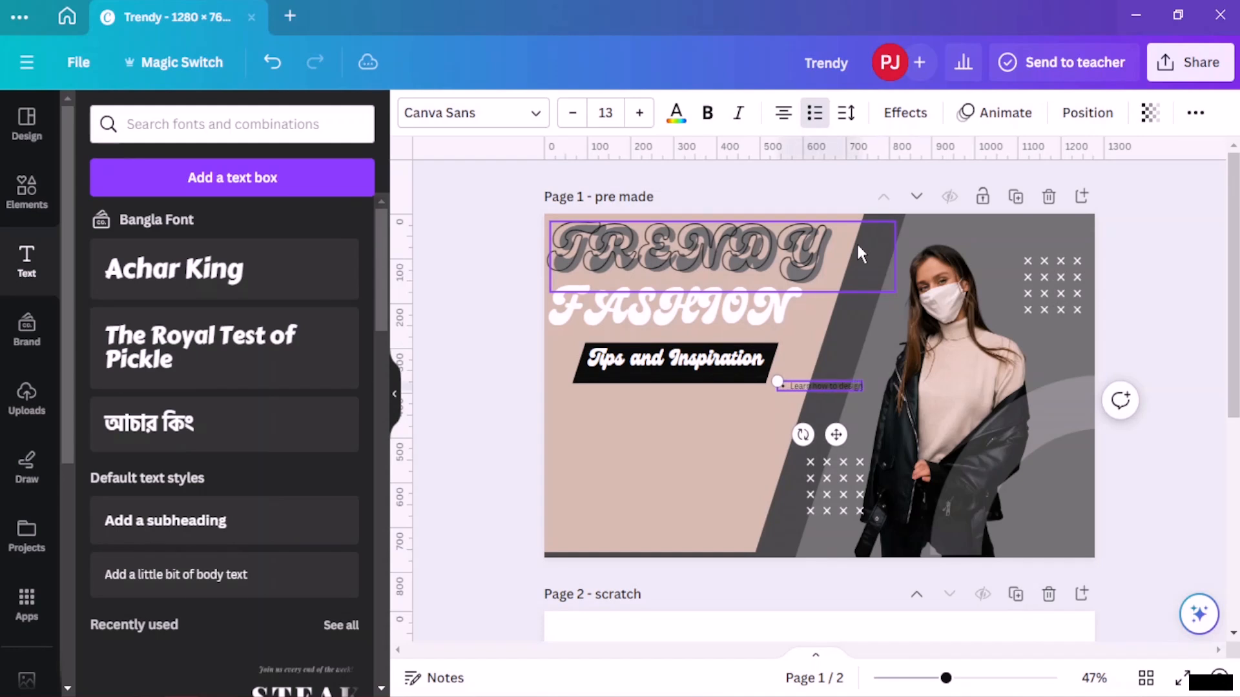
type(" your")
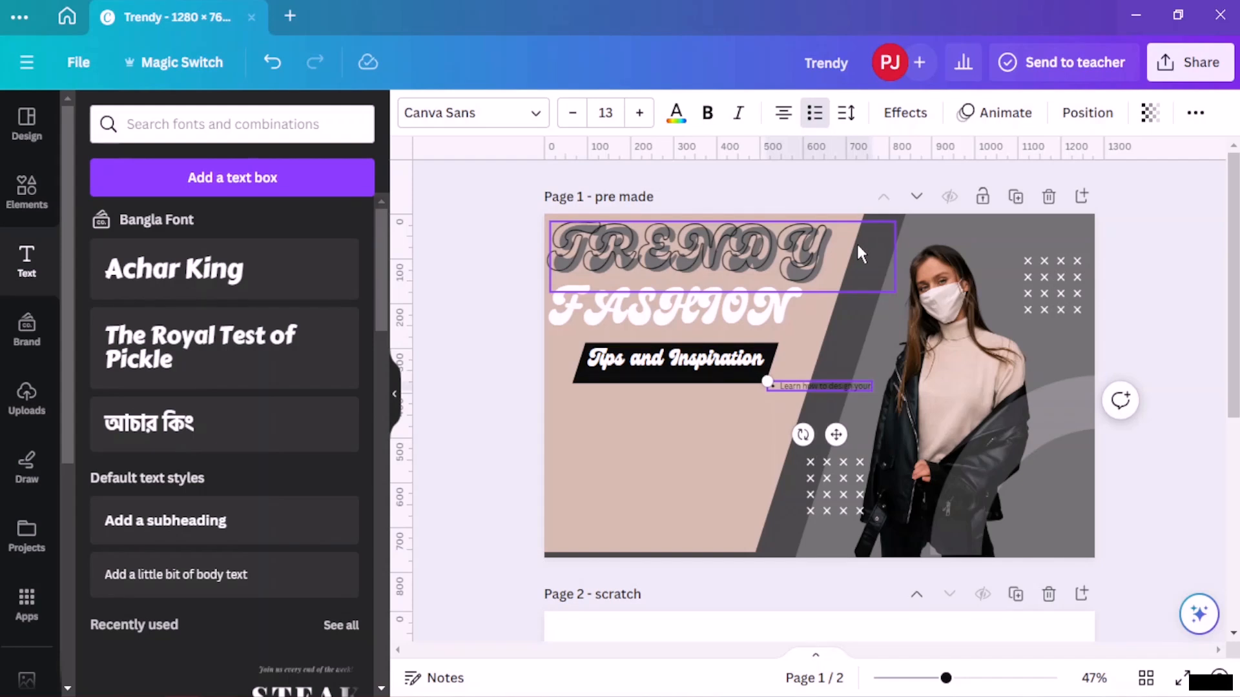
type("closet")
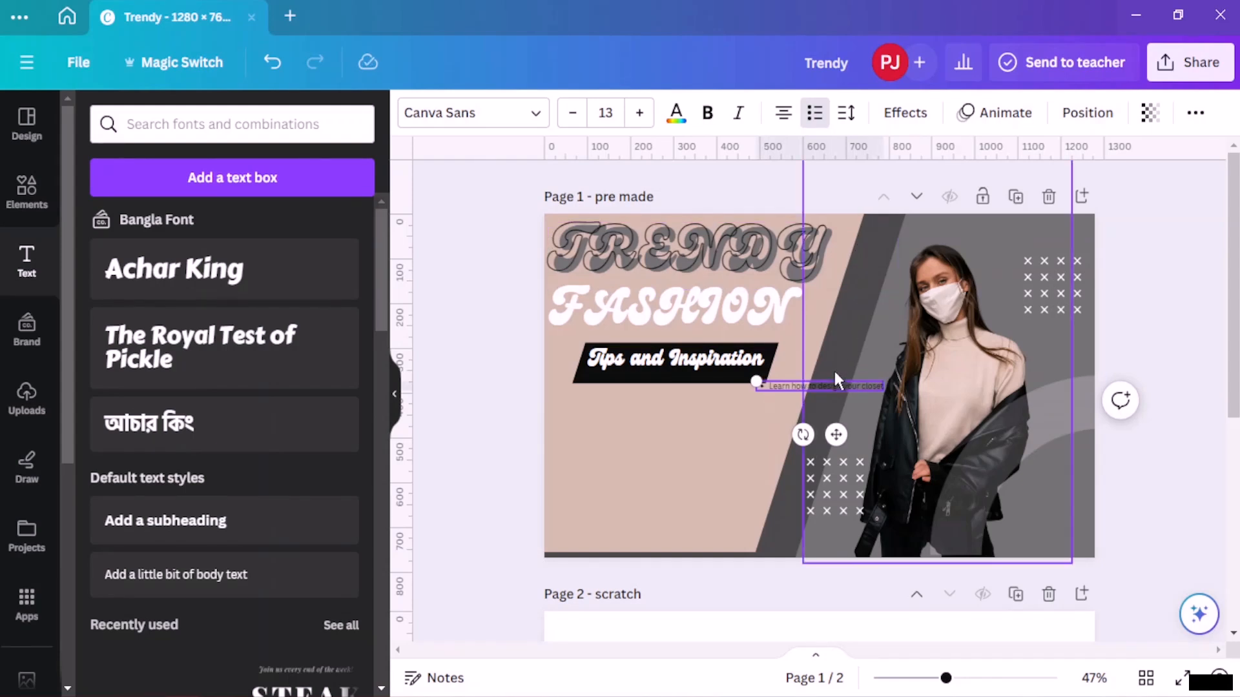
- Replace the word design with sort in the first bullet
left_click_drag(854, 388, 836, 386)
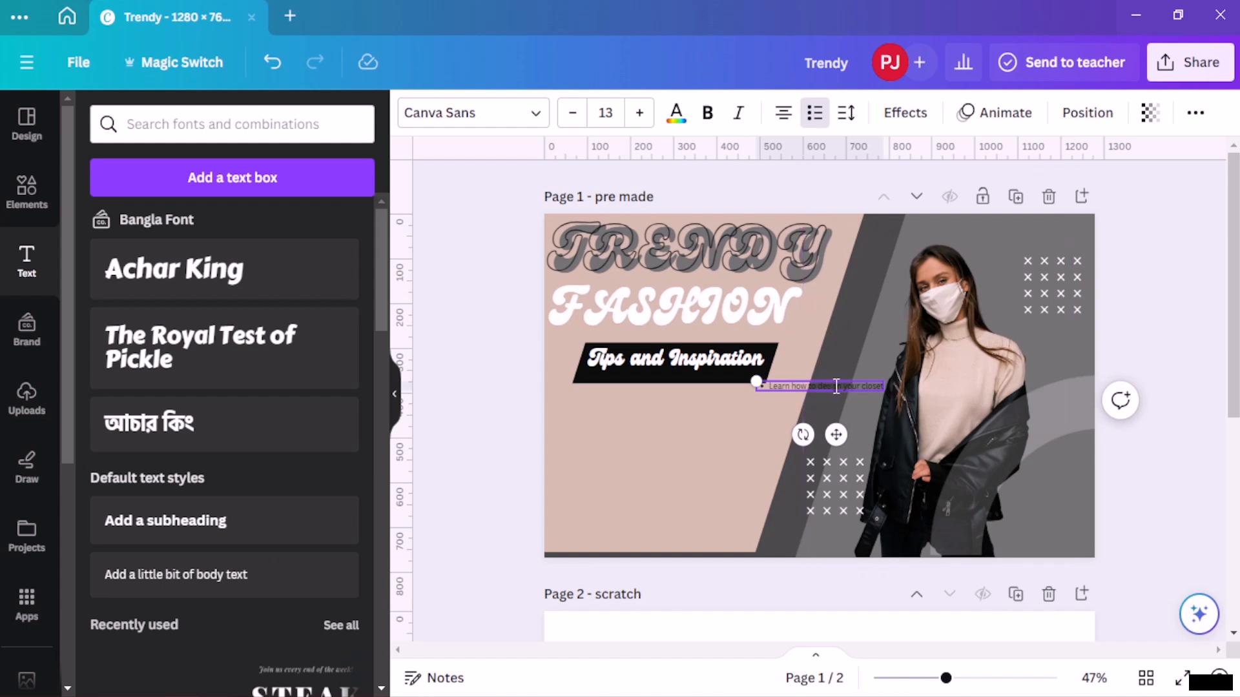
key("BackSpace")
key("BackSpace")
key("BackSpace")
key("BackSpace")
key("BackSpace")
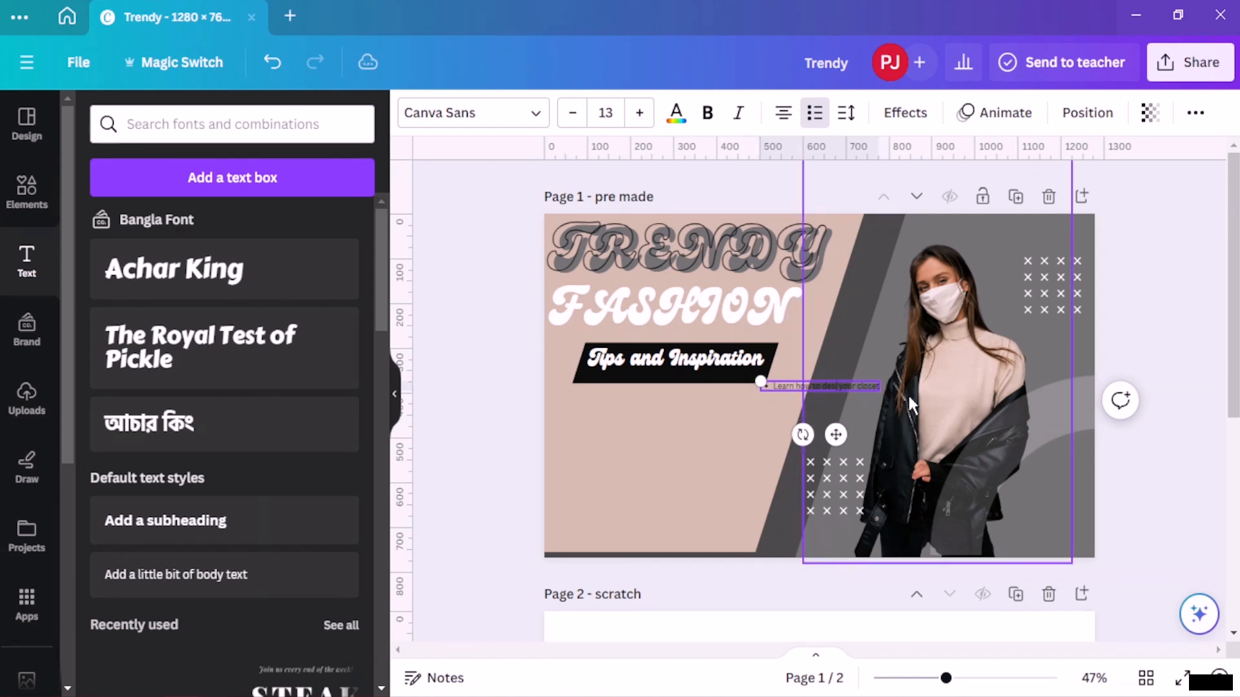
key("BackSpace")
type("sort")
- Add a second bullet reading "Learn how to wear which color will make your outfit pop" and start a new bullet line
key("Return")
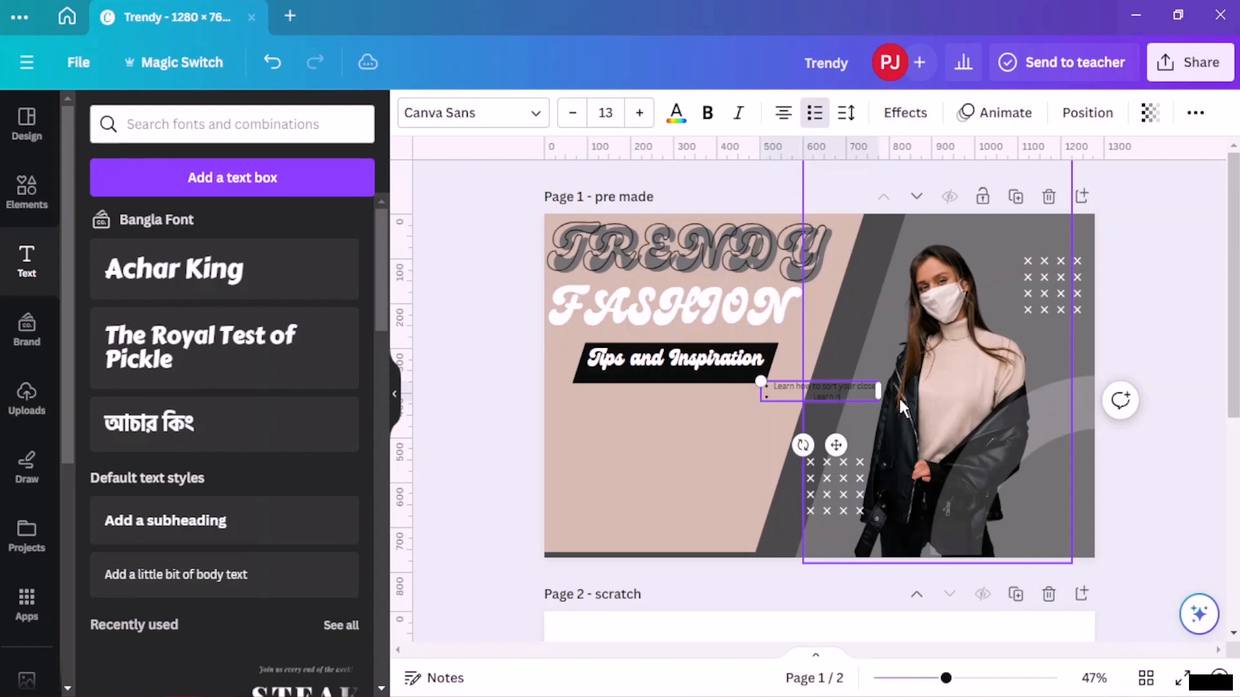
type("Learn how to")
type("d")
type(" d")
key("BackSpace")
key("BackSpace")
type("wear which color")
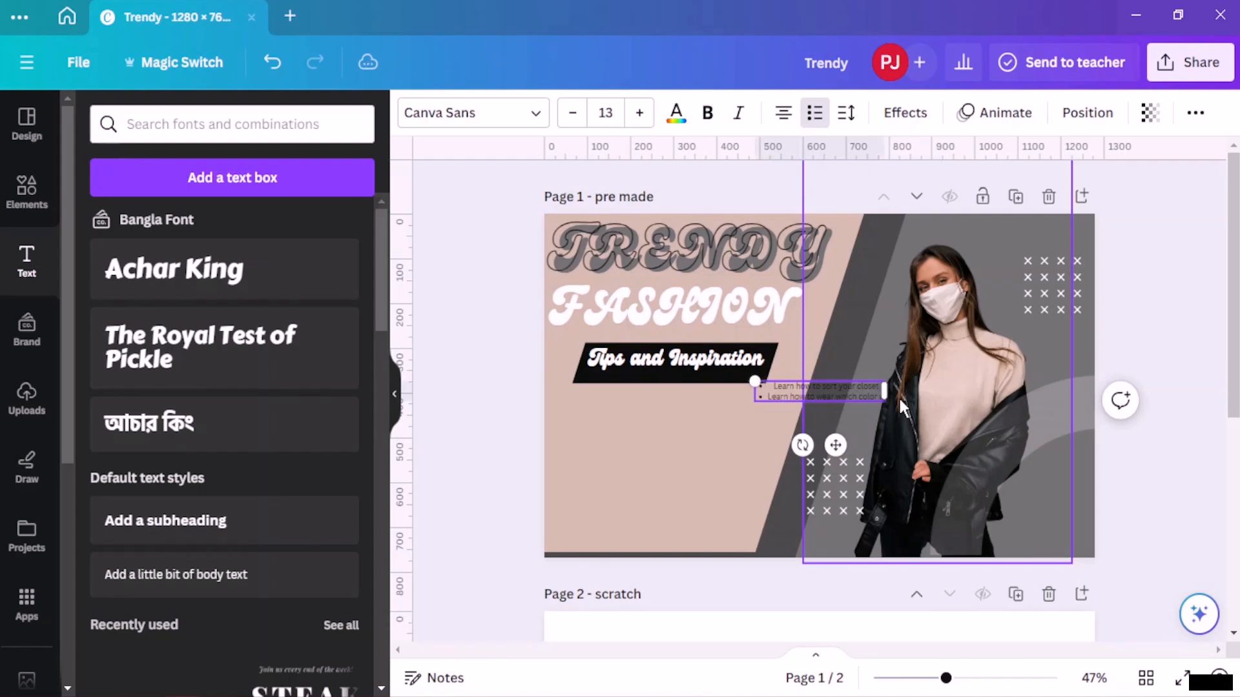
type(" will i")
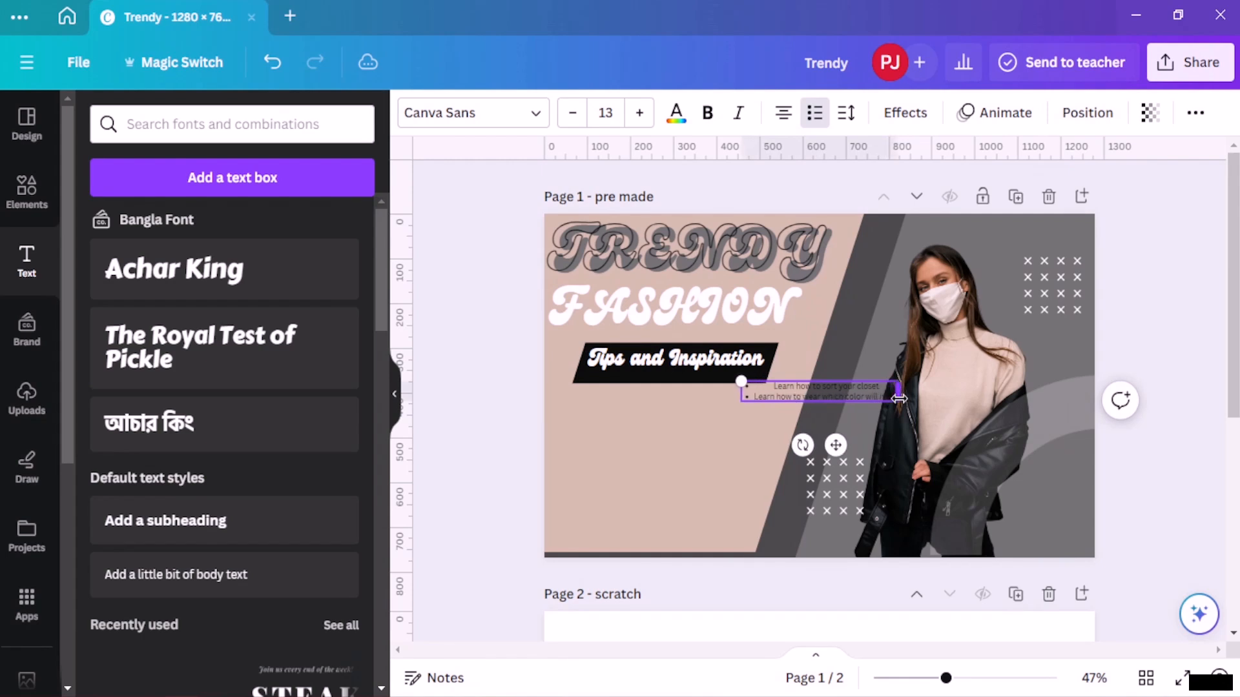
type("ake you look")
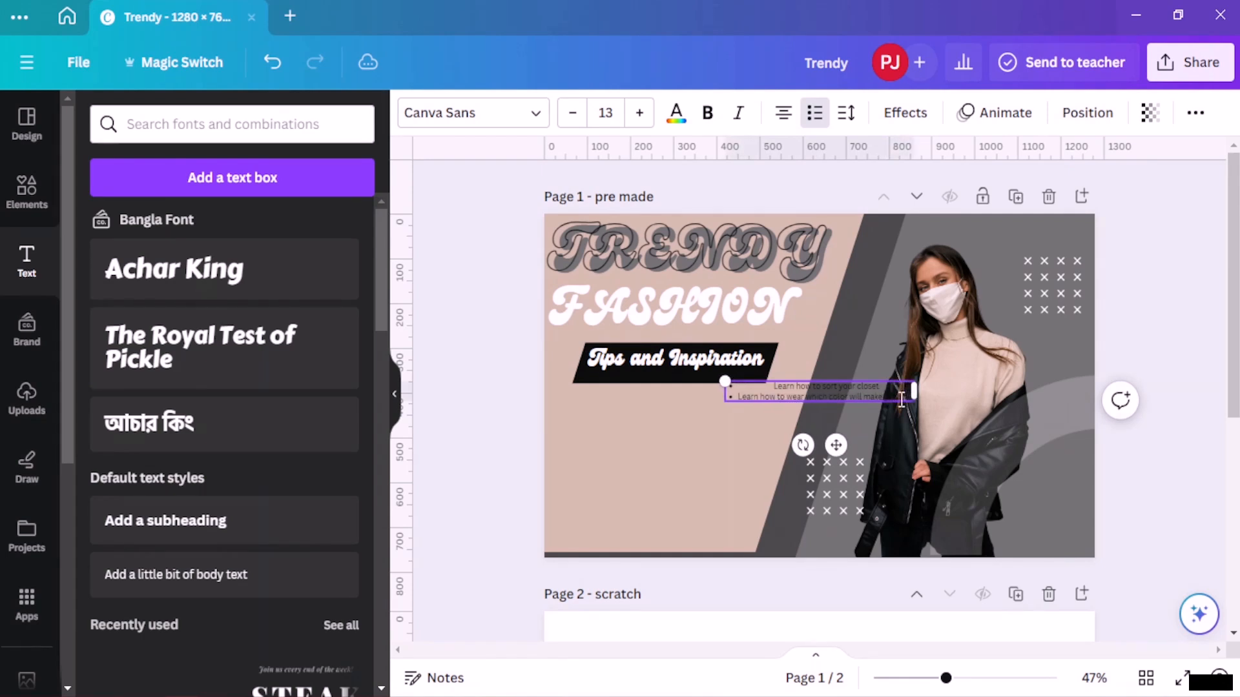
type("its pop")
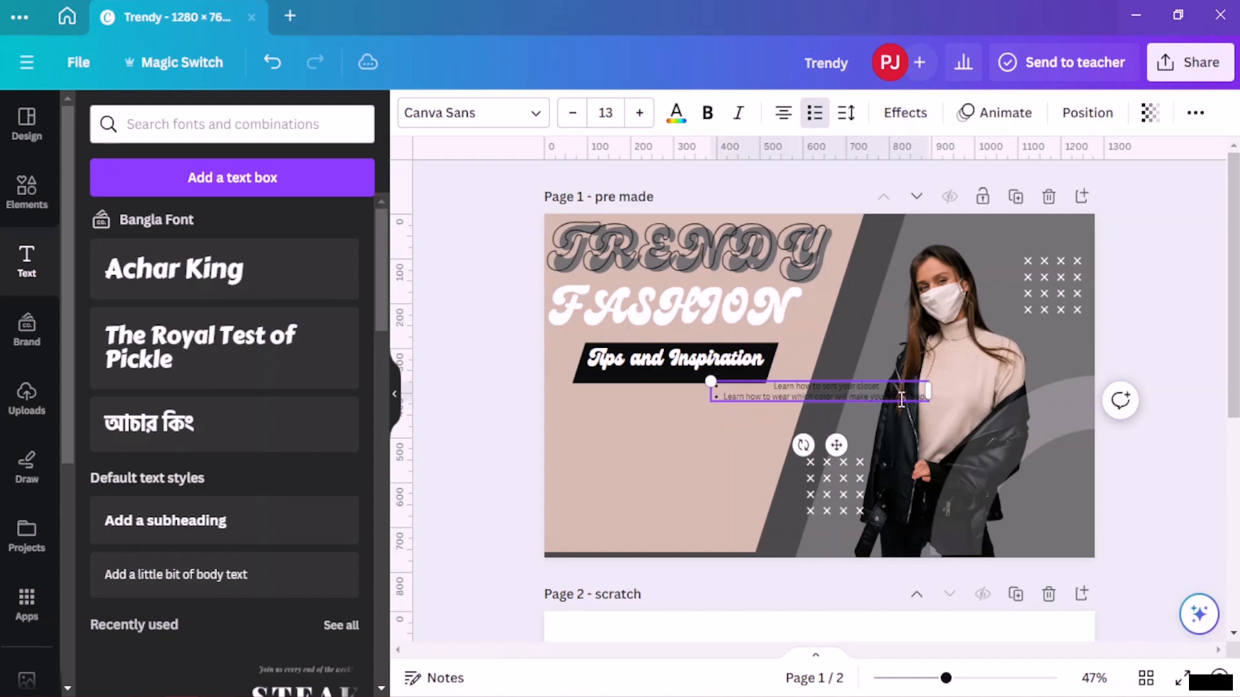
key("BackSpace")
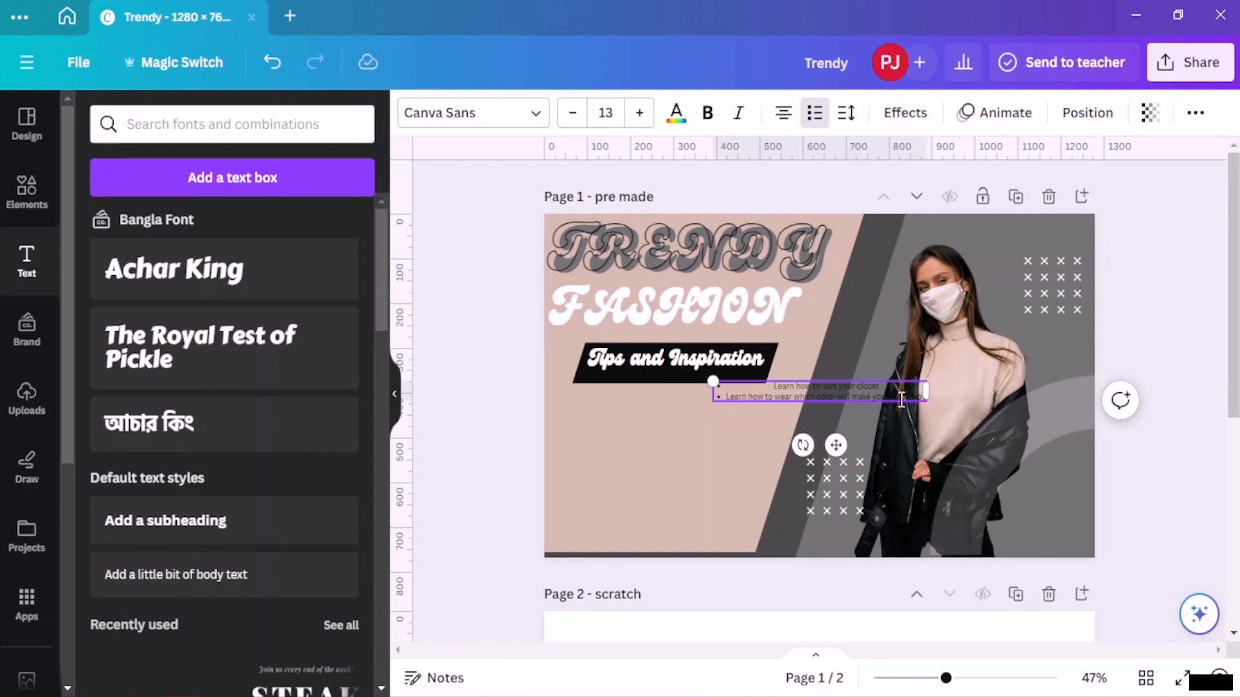
key("Return")
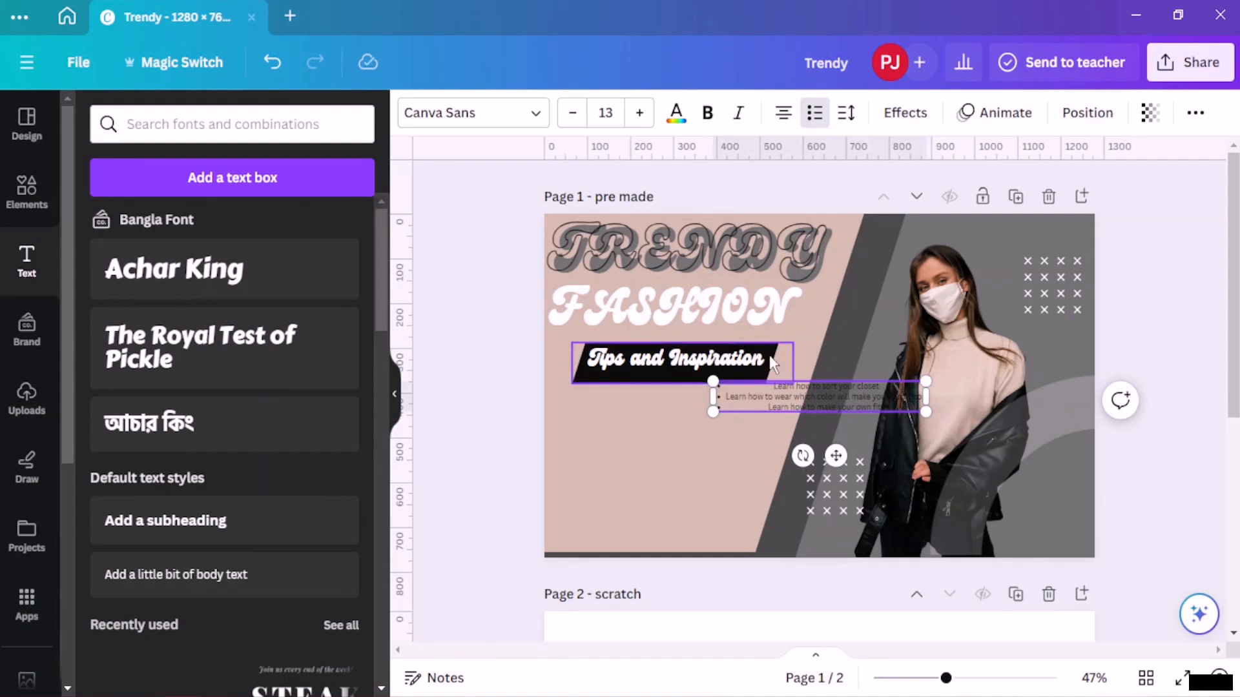
left_click(639, 112)
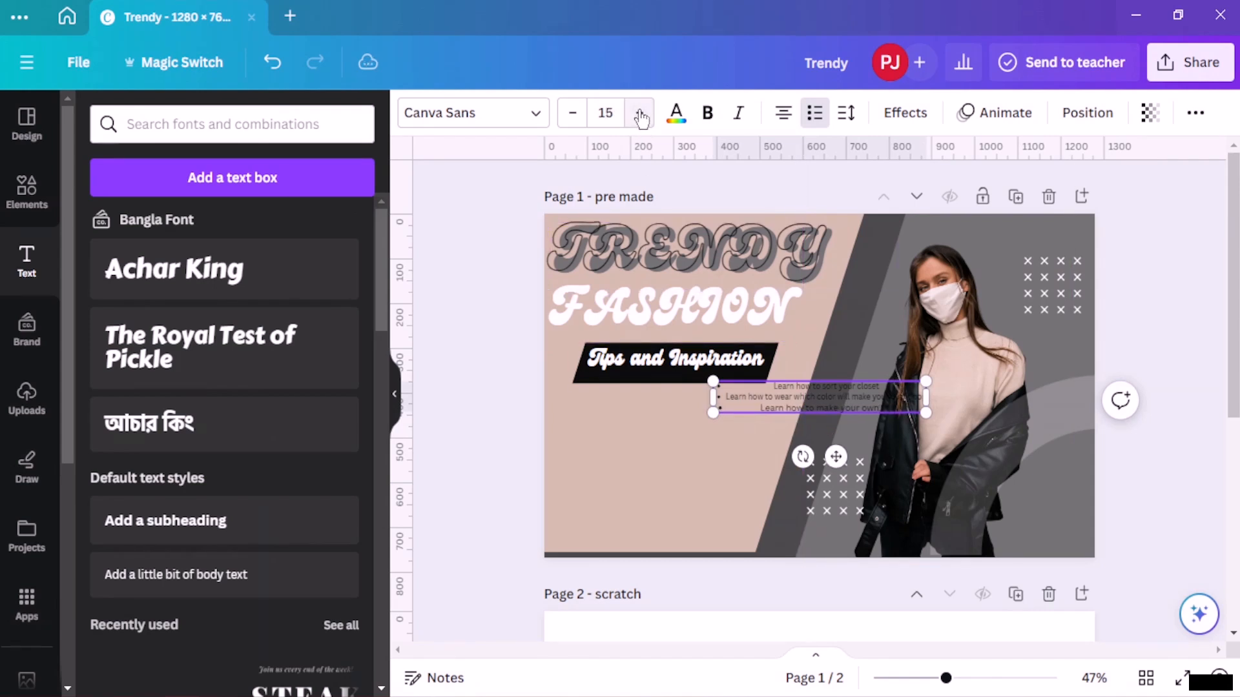
left_click(639, 113)
left_click(639, 113)
key("ctrl+z")
key("ctrl+z")
key("ctrl+z")
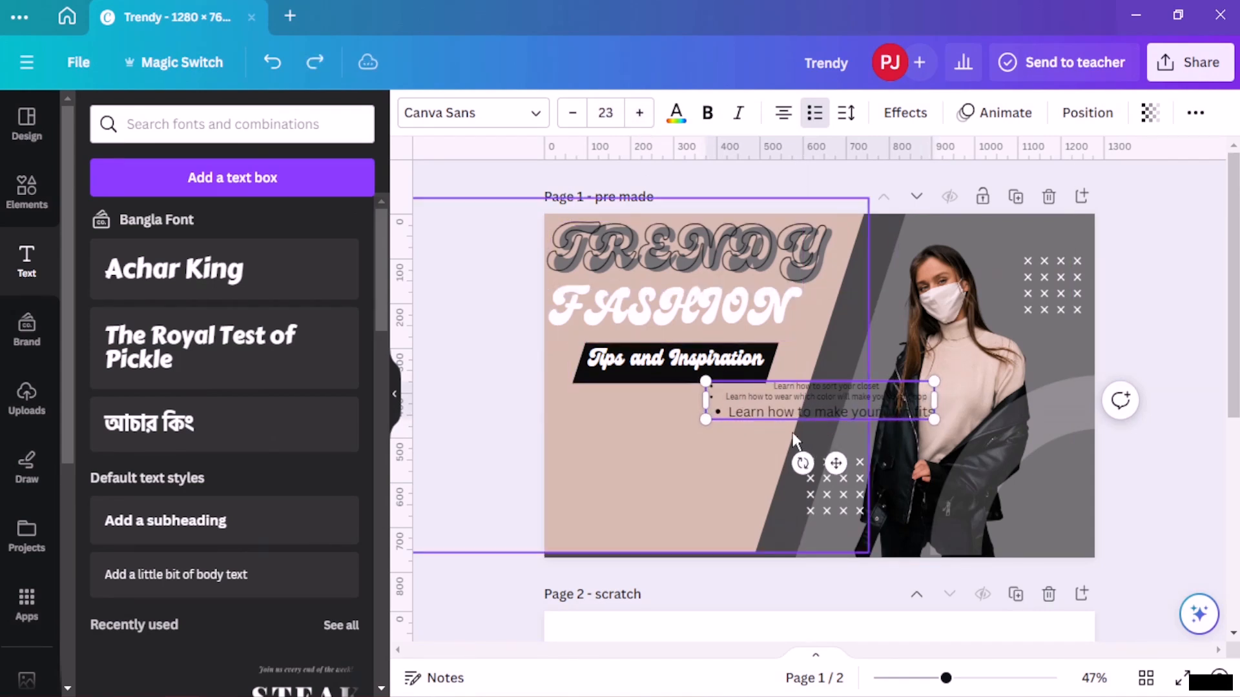
- Complete the third bullet so it reads "Learn how to make your own fits"
left_click(898, 402)
type("fir")
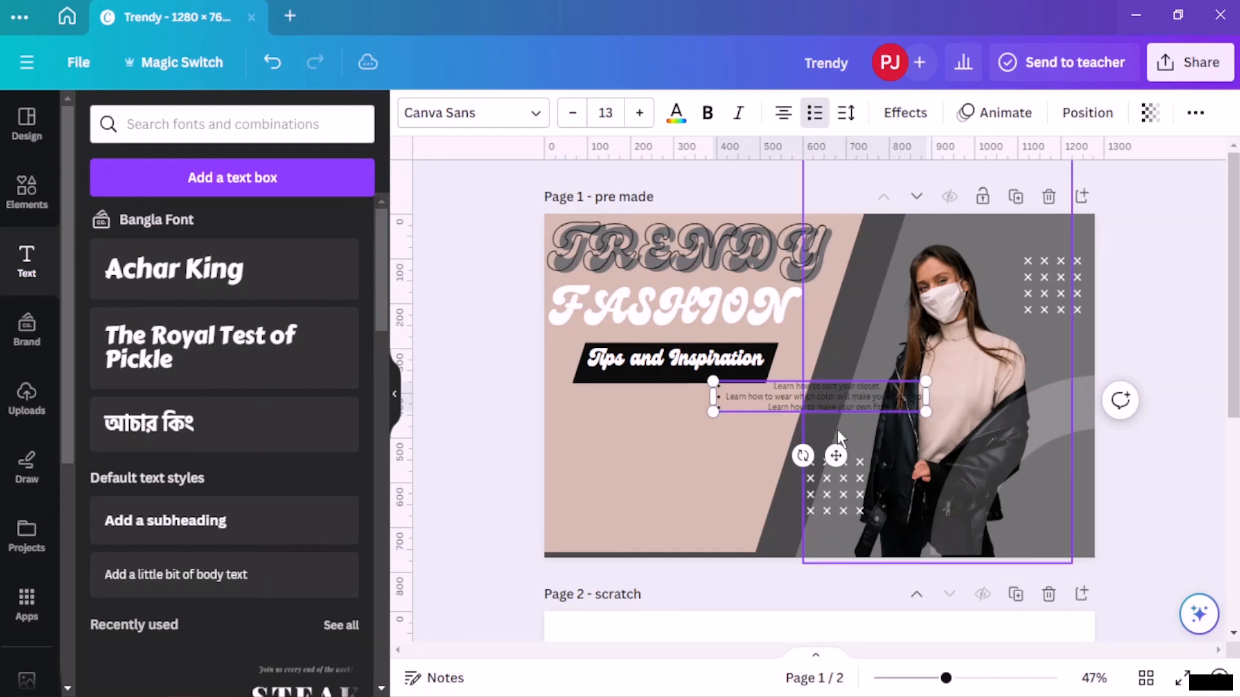
key("BackSpace")
key("BackSpace")
type("ts")
- Select all the bullet text and increase its font size to 18
key("ctrl+a")
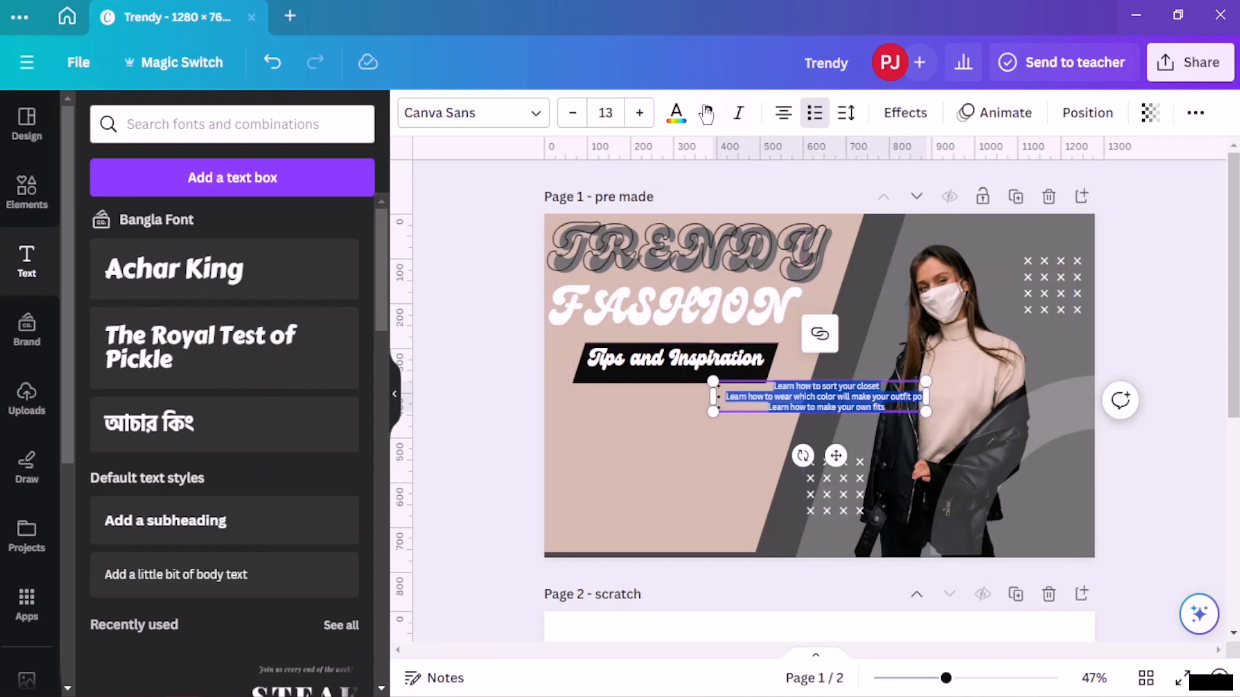
left_click(640, 113)
left_click(639, 113)
left_click(639, 113)
left_click(640, 113)
left_click(640, 112)
left_click(784, 115)
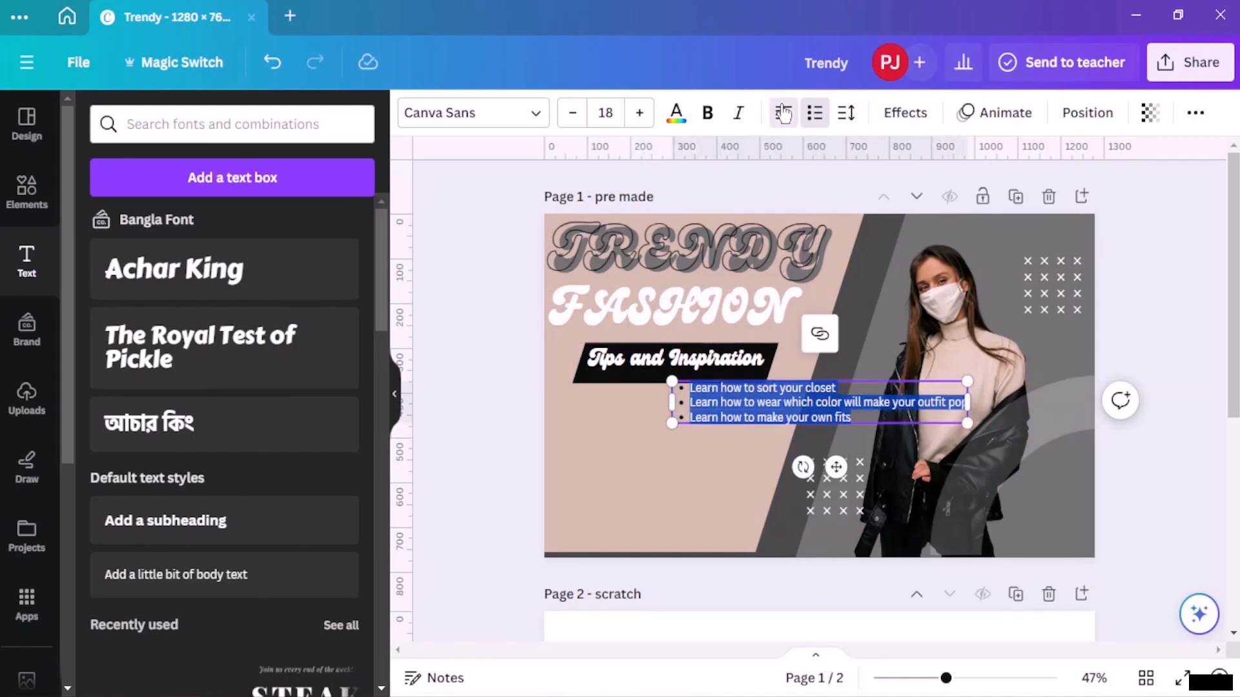
left_click(603, 448)
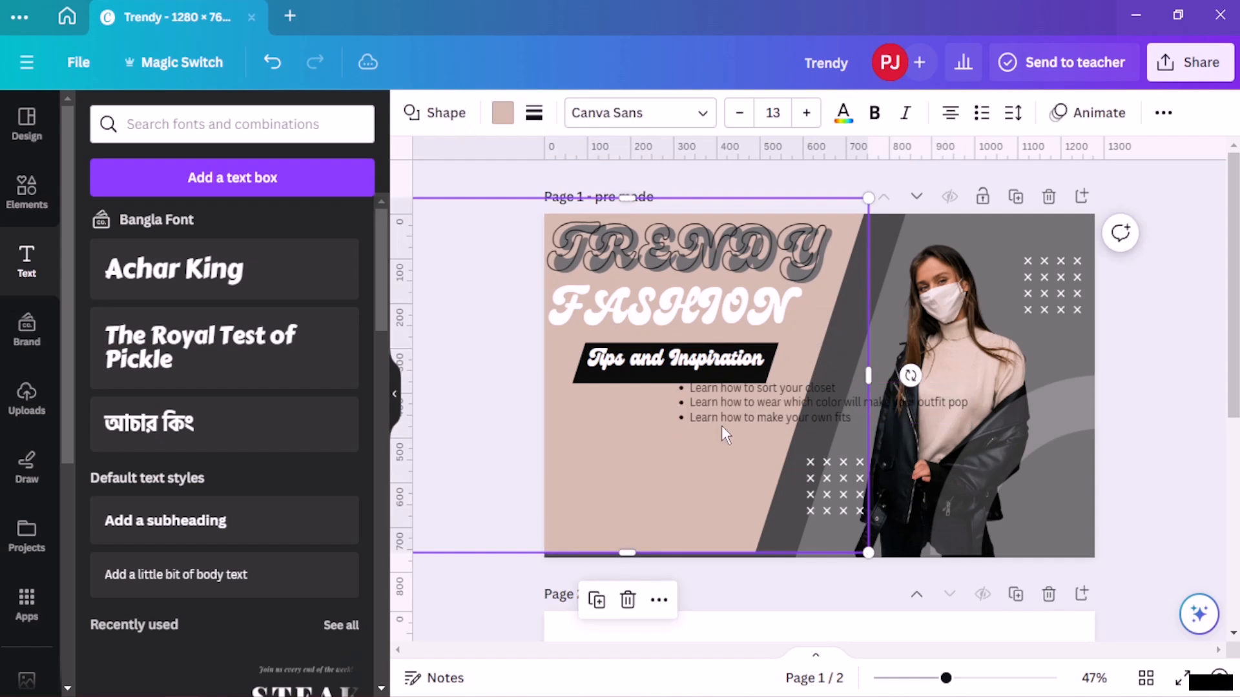
left_click_drag(761, 420, 794, 420)
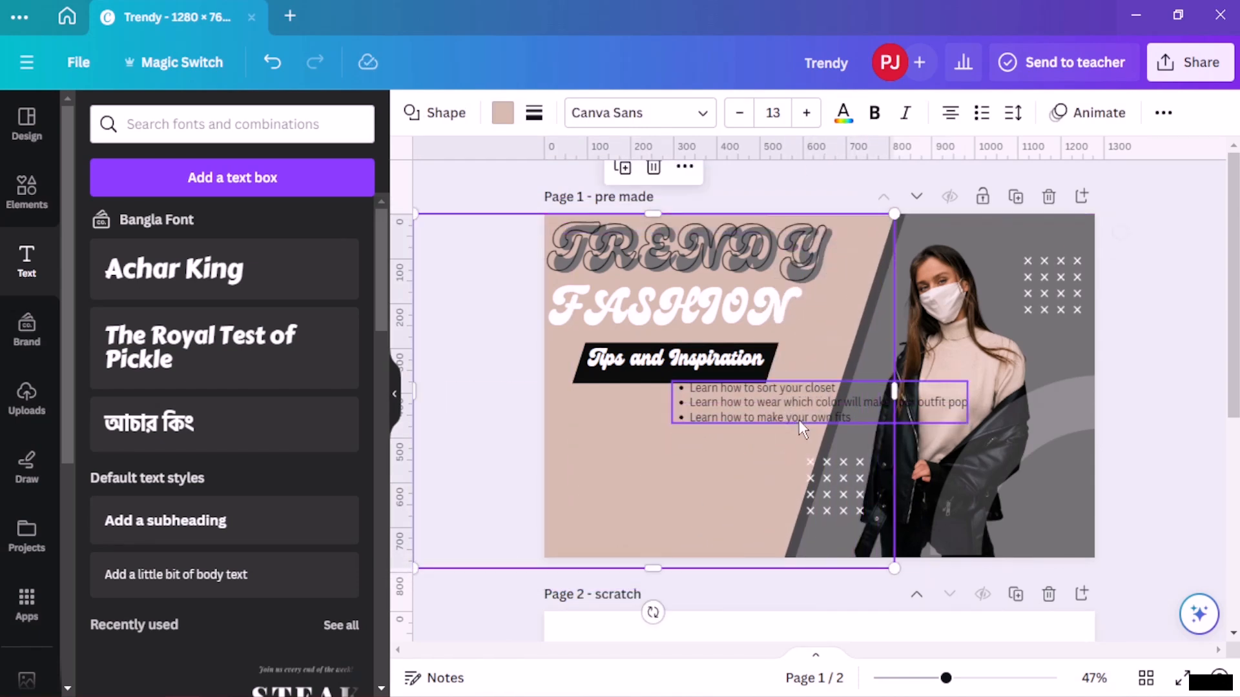
key("ctrl+z")
key("ctrl+z")
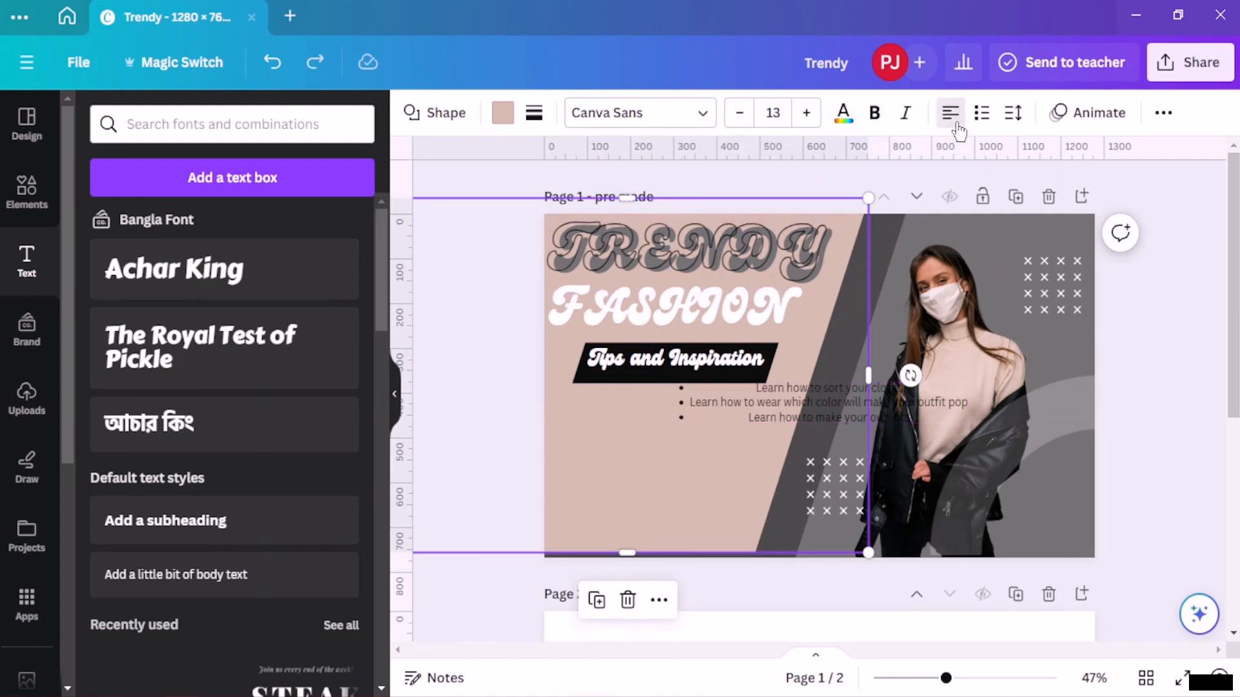
- Left-align the text in the bulleted text box
left_click(812, 403)
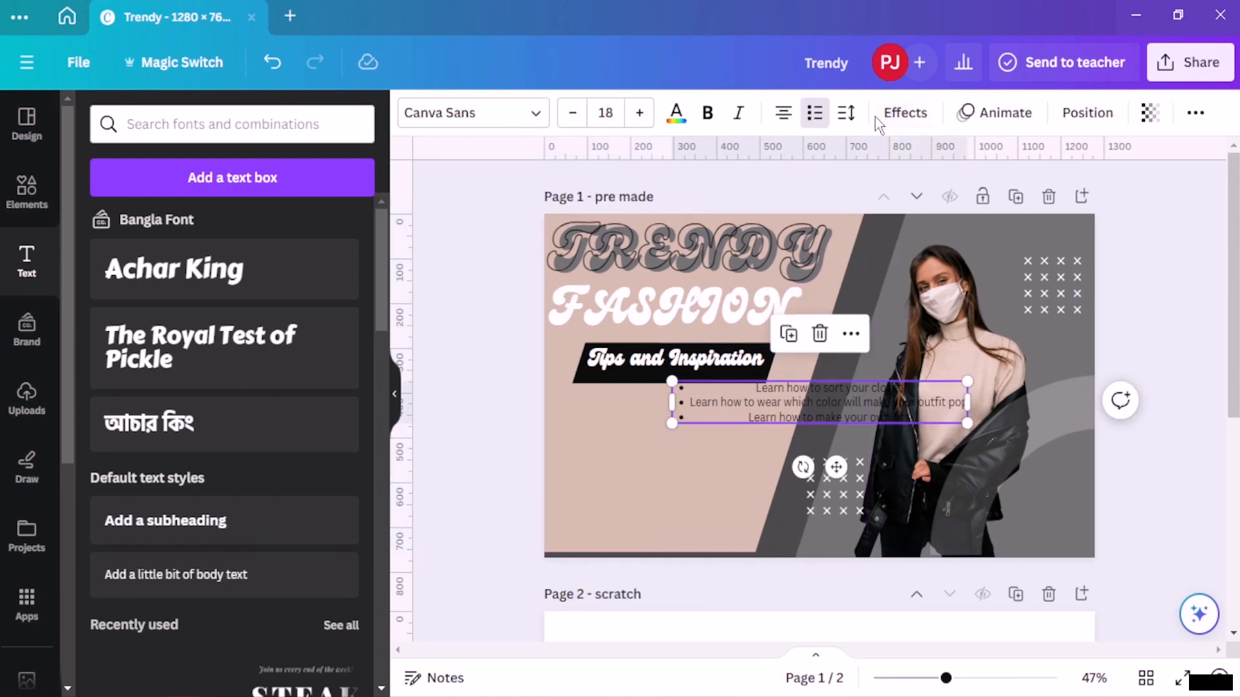
triple_click(783, 115)
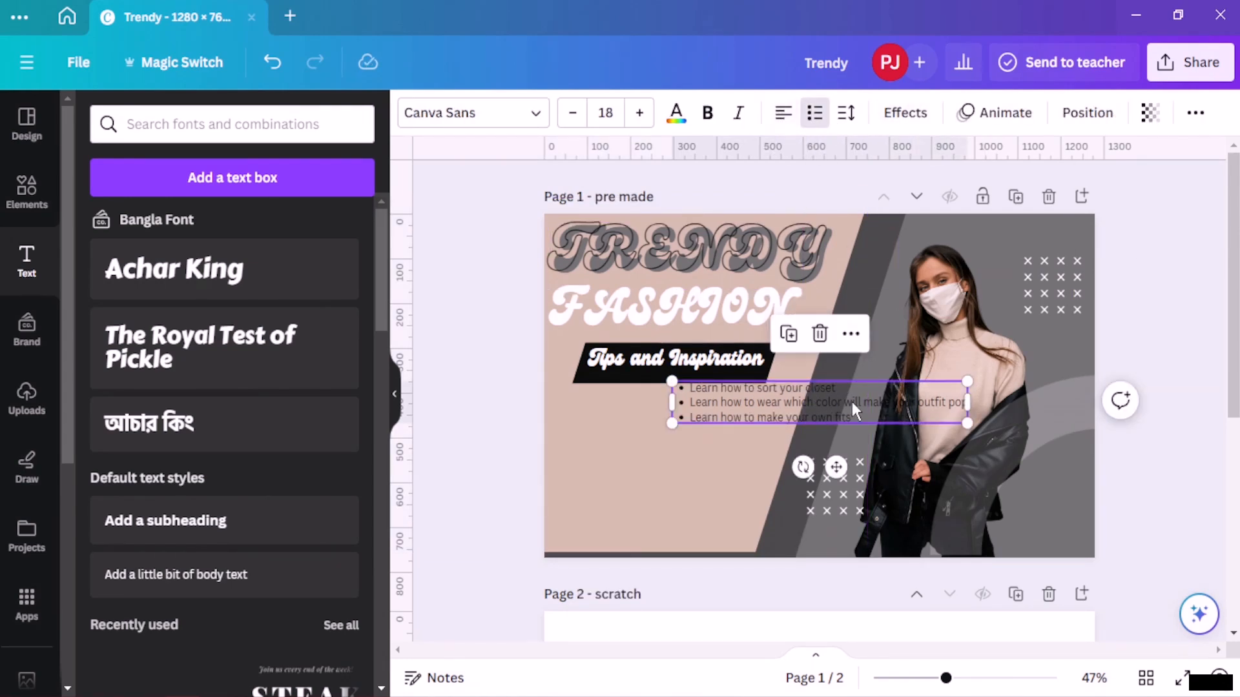
- Move the bulleted text box below the Tips and Inspiration banner, narrow it, and raise its font size to 23
left_click_drag(851, 401, 729, 420)
left_click_drag(846, 421, 779, 426)
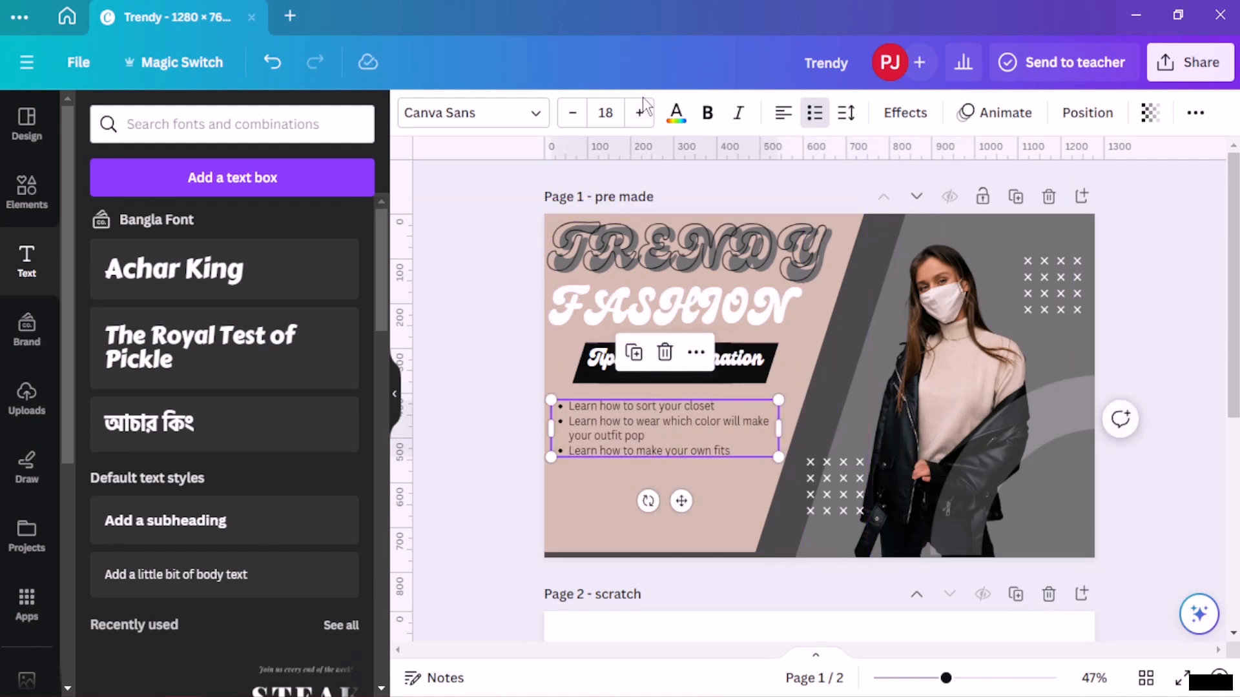
left_click(640, 113)
left_click(640, 113)
left_click(646, 115)
left_click(646, 114)
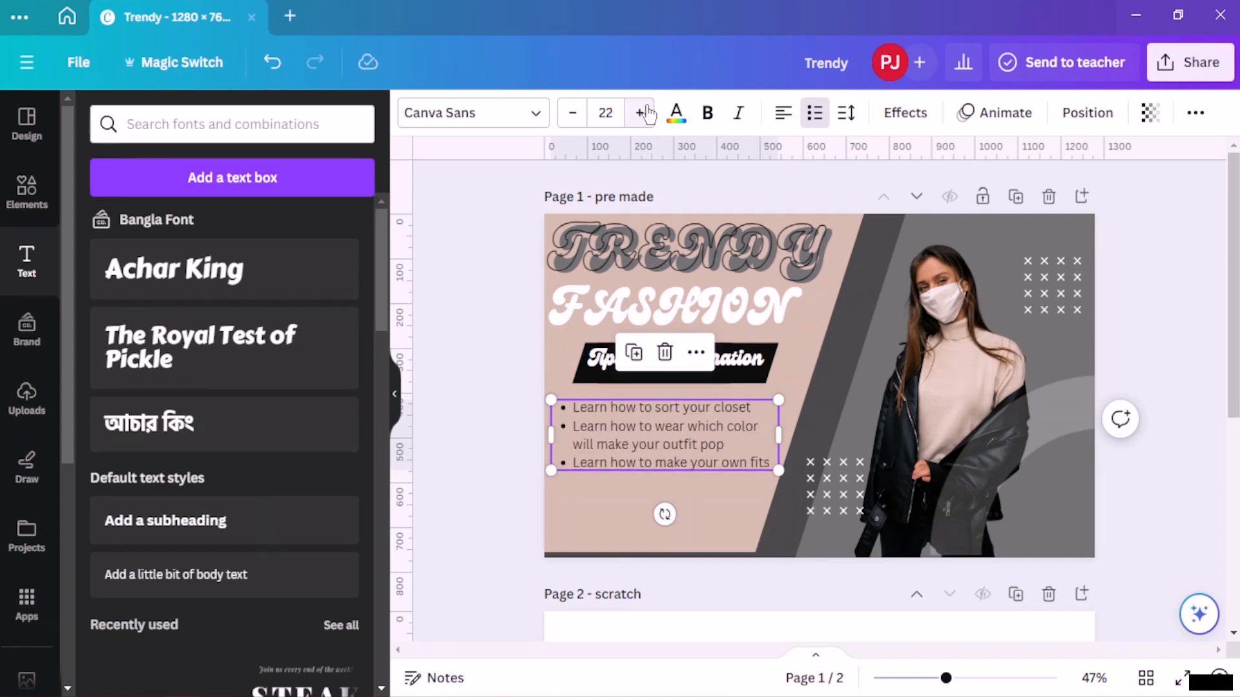
left_click(646, 114)
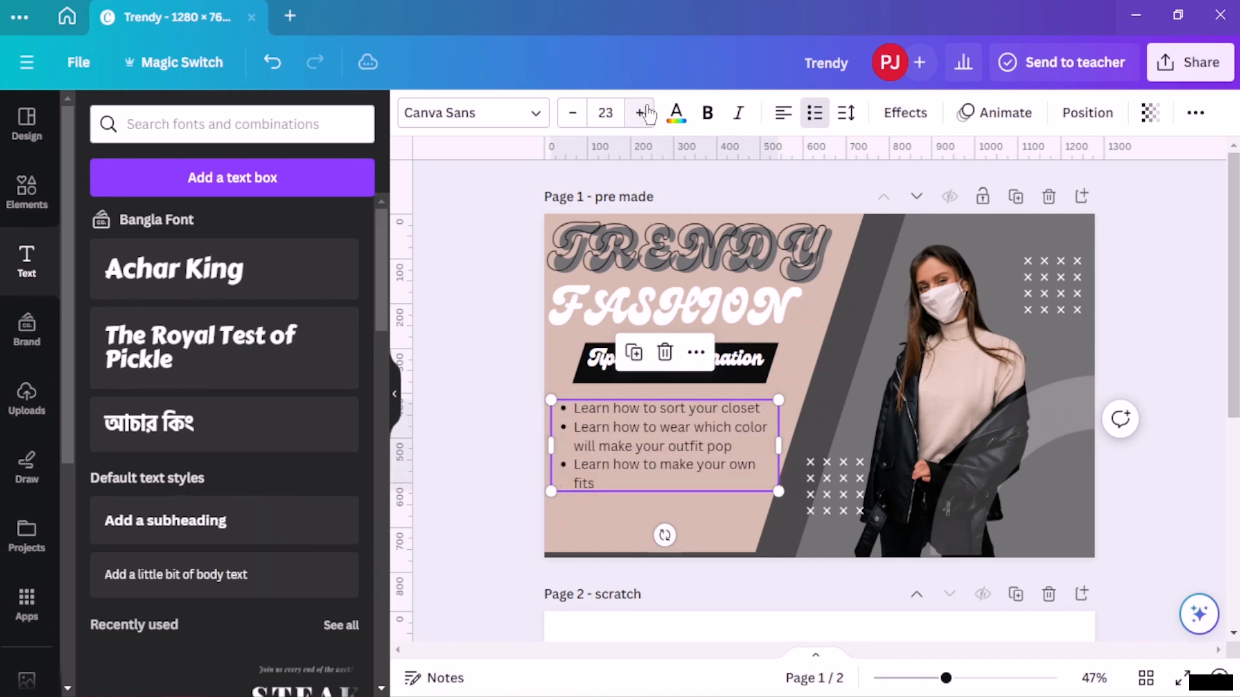
- Select all the bullet text and make it bold
triple_click(689, 460)
key("ctrl+a")
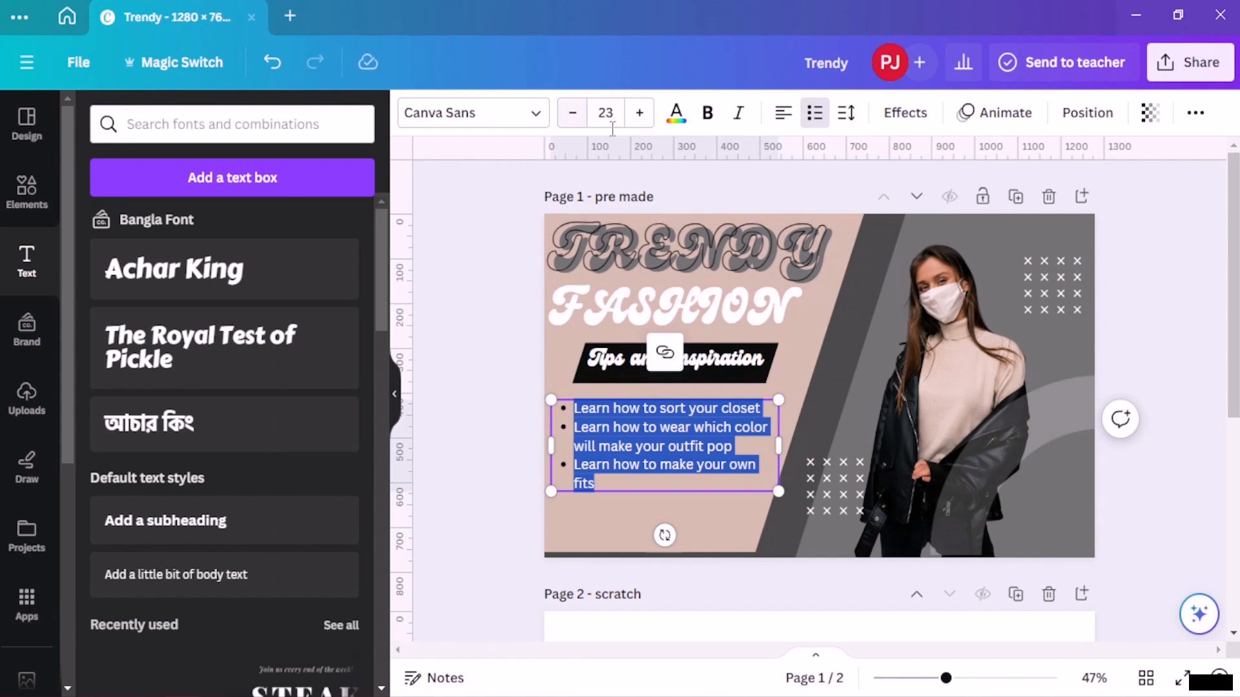
left_click(707, 112)
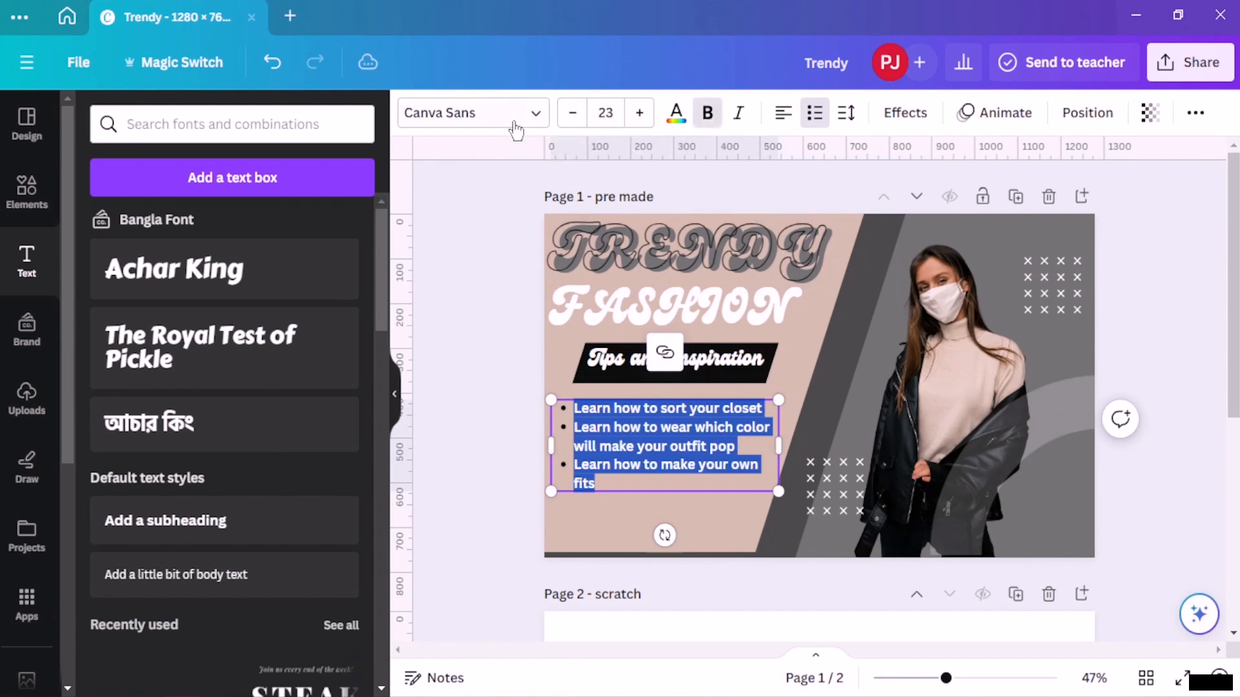
- Change the bullet text's font to Kollektif and deselect the text box
left_click(510, 119)
scroll(159, 355, "down", 2)
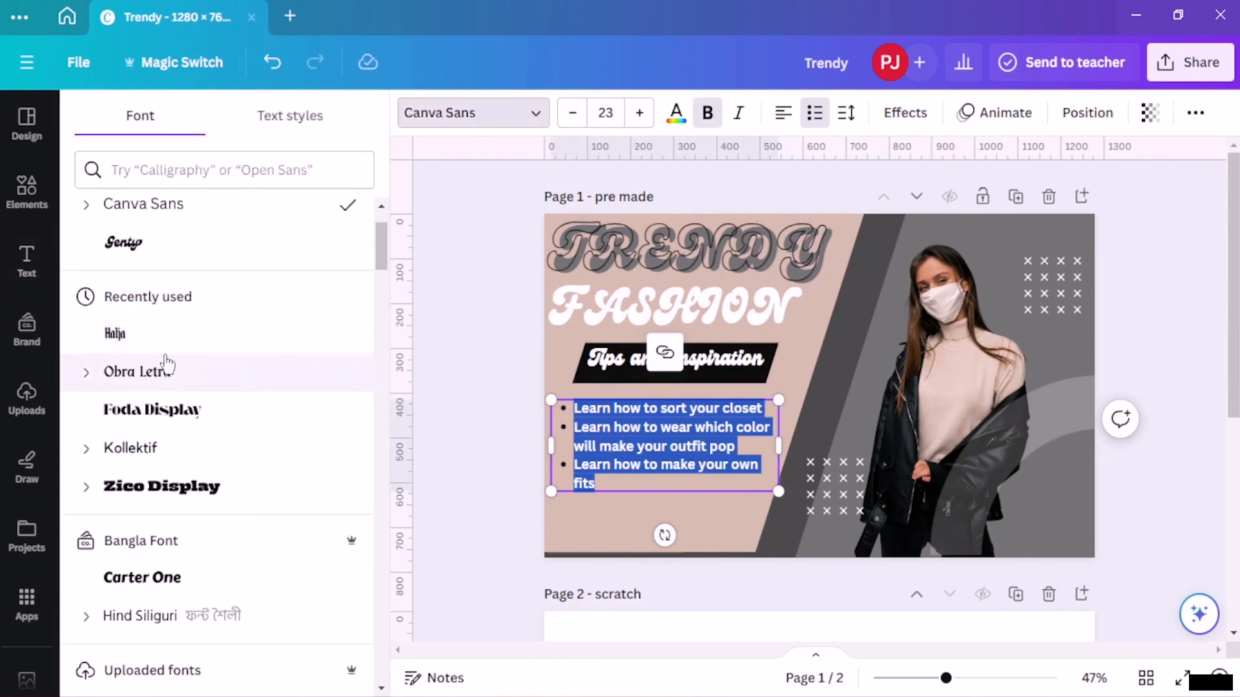
left_click(161, 451)
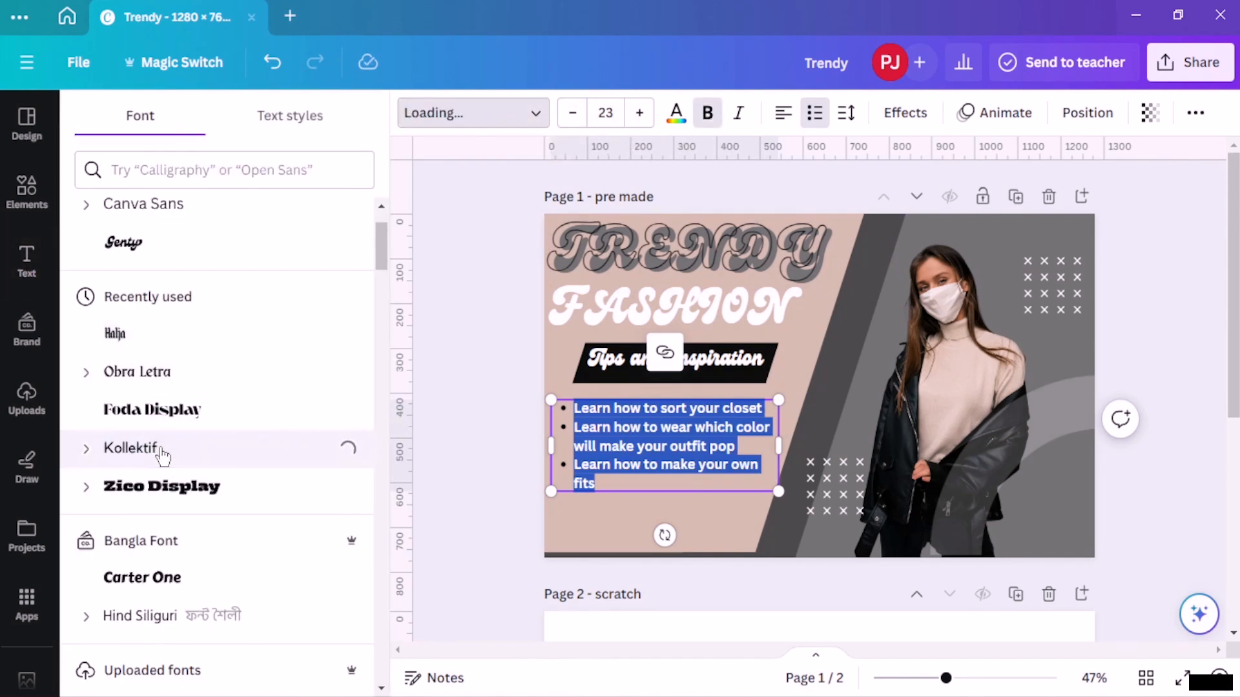
left_click(454, 398)
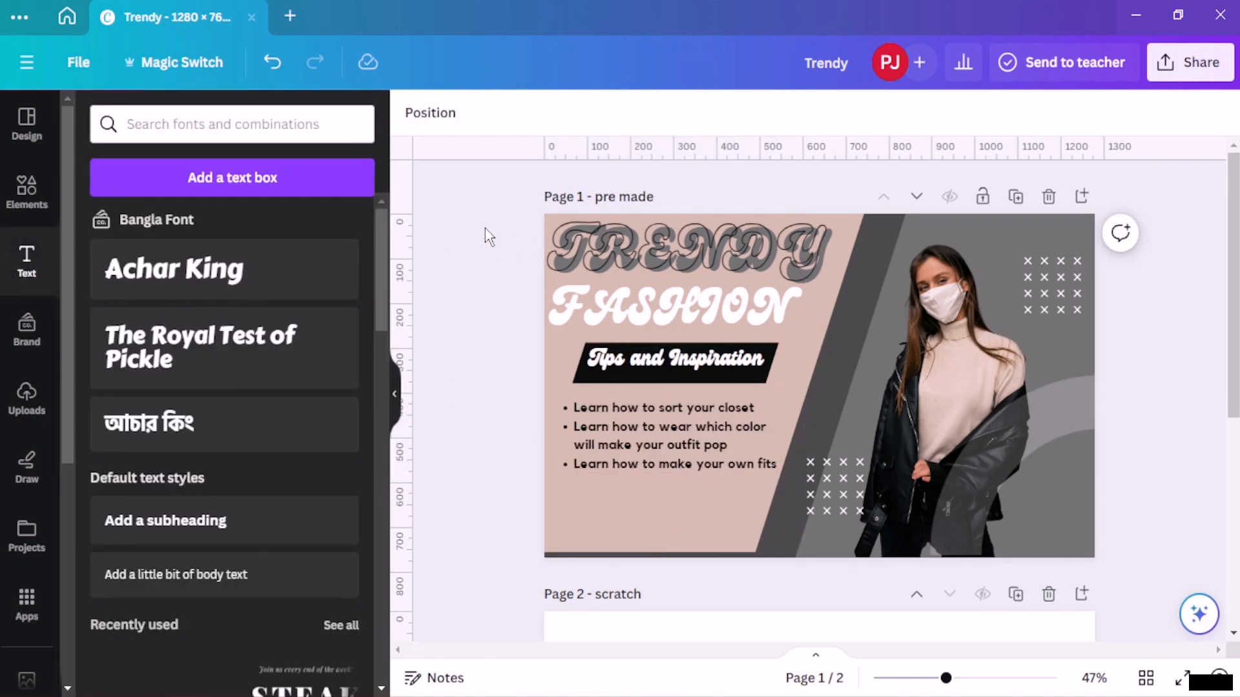
scroll(912, 486, "down", 4)
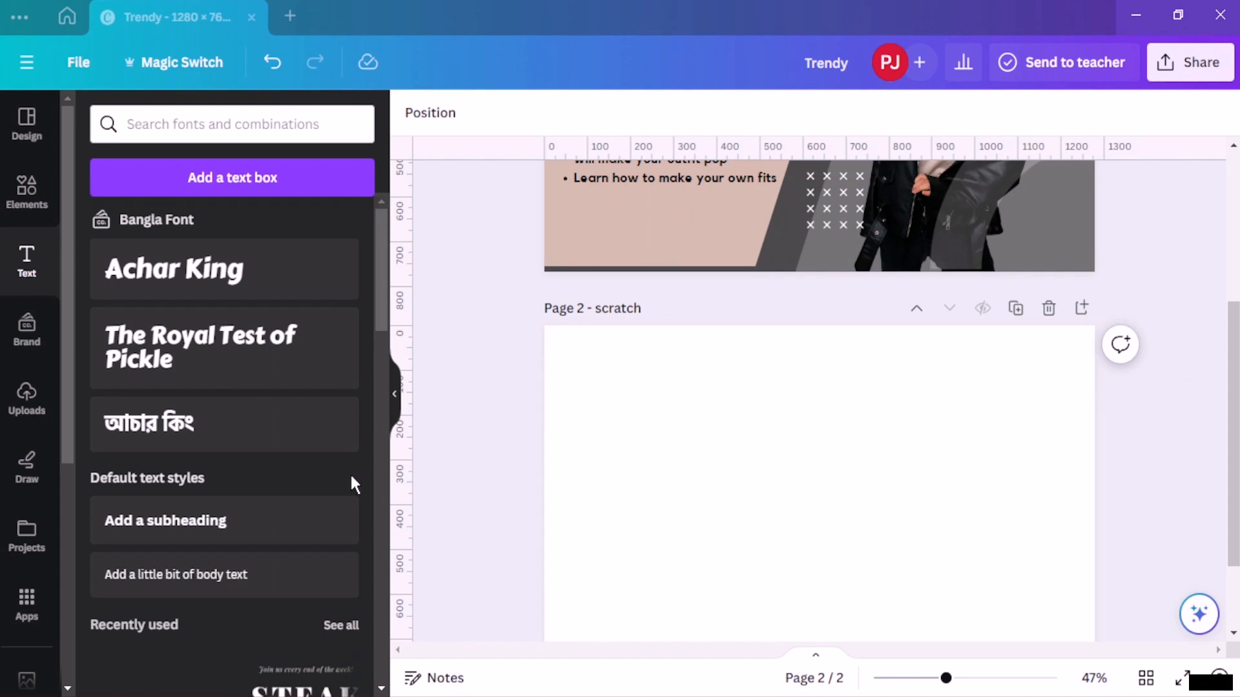
scroll(664, 271, "down", 2)
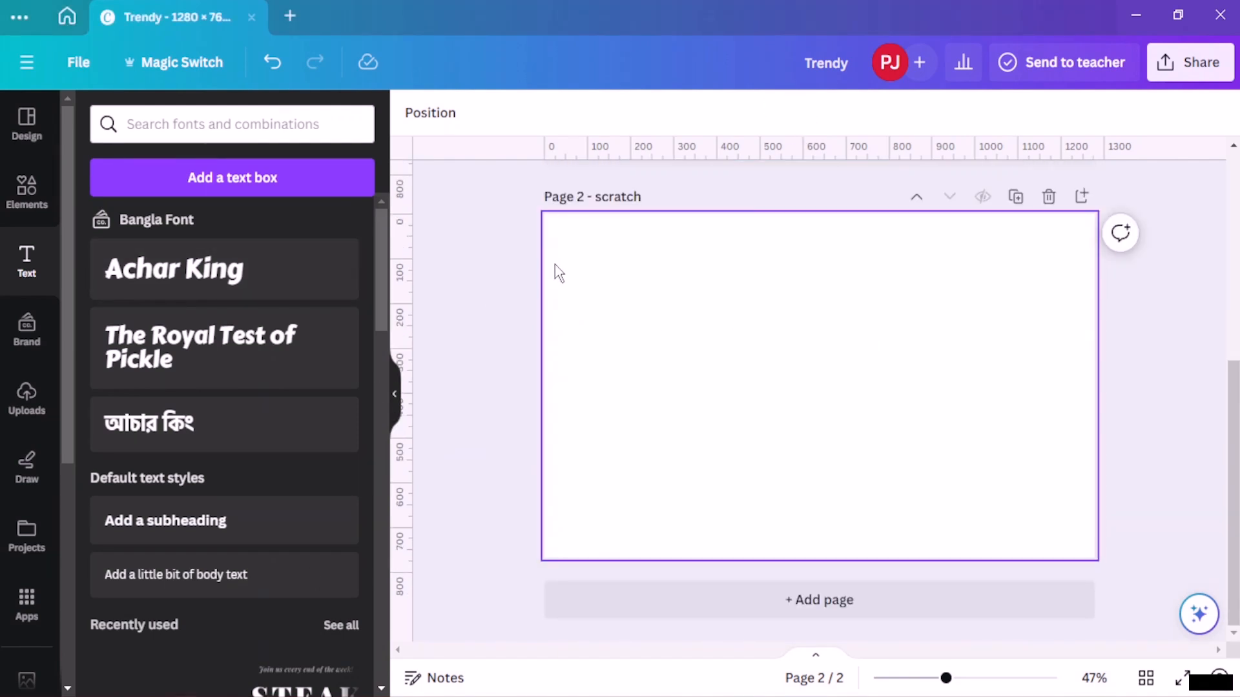
scroll(712, 359, "up", 5)
scroll(713, 359, "down", 5)
scroll(748, 347, "up", 5)
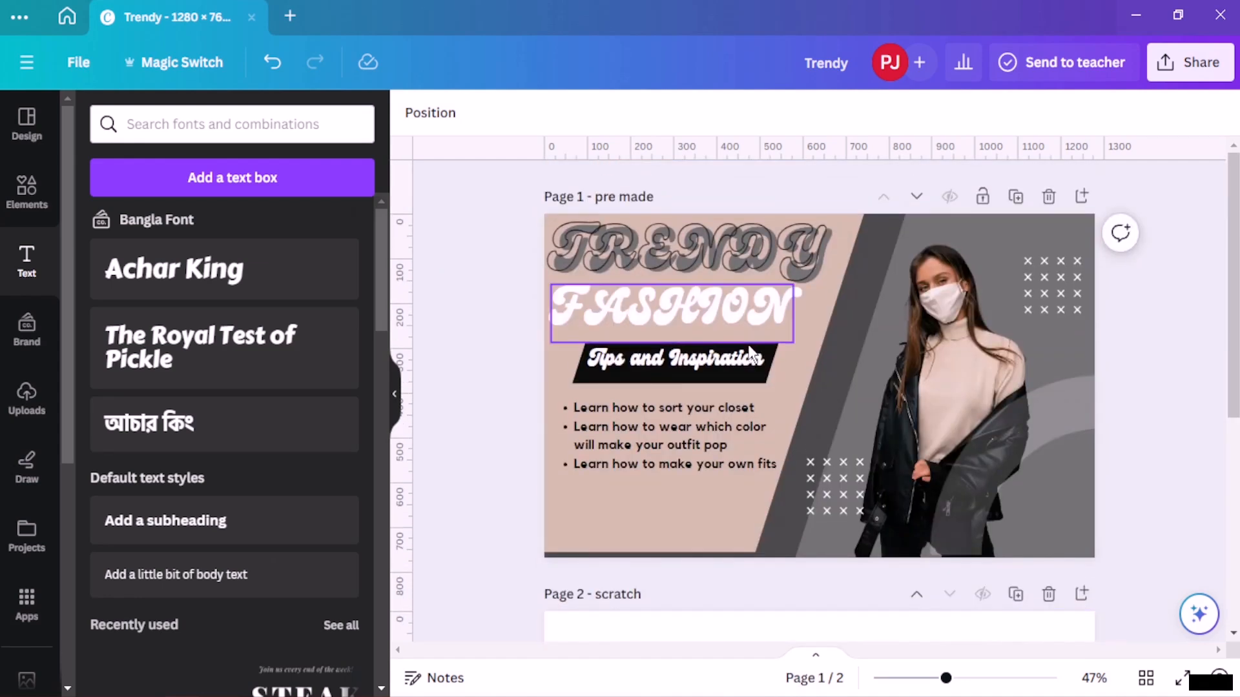
scroll(749, 339, "down", 5)
scroll(749, 339, "up", 5)
scroll(749, 335, "down", 5)
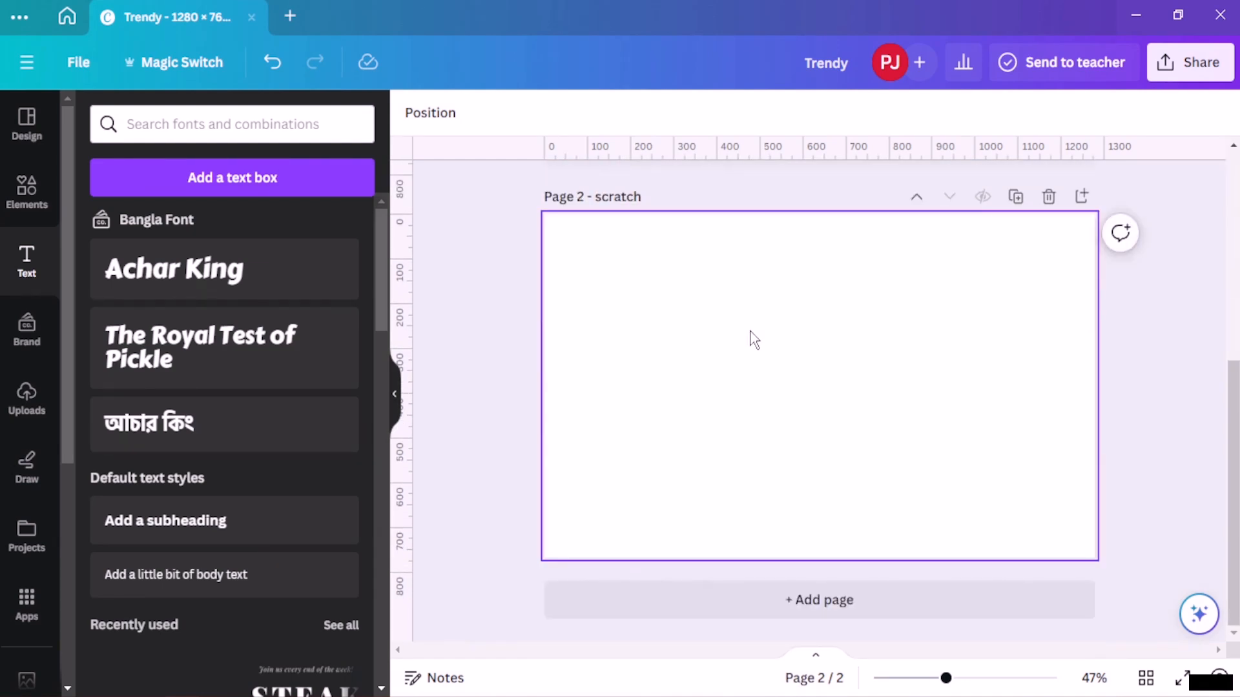
scroll(749, 335, "up", 5)
- Add a parallelogram shape to the blank scratch page
scroll(751, 335, "down", 5)
left_click(27, 190)
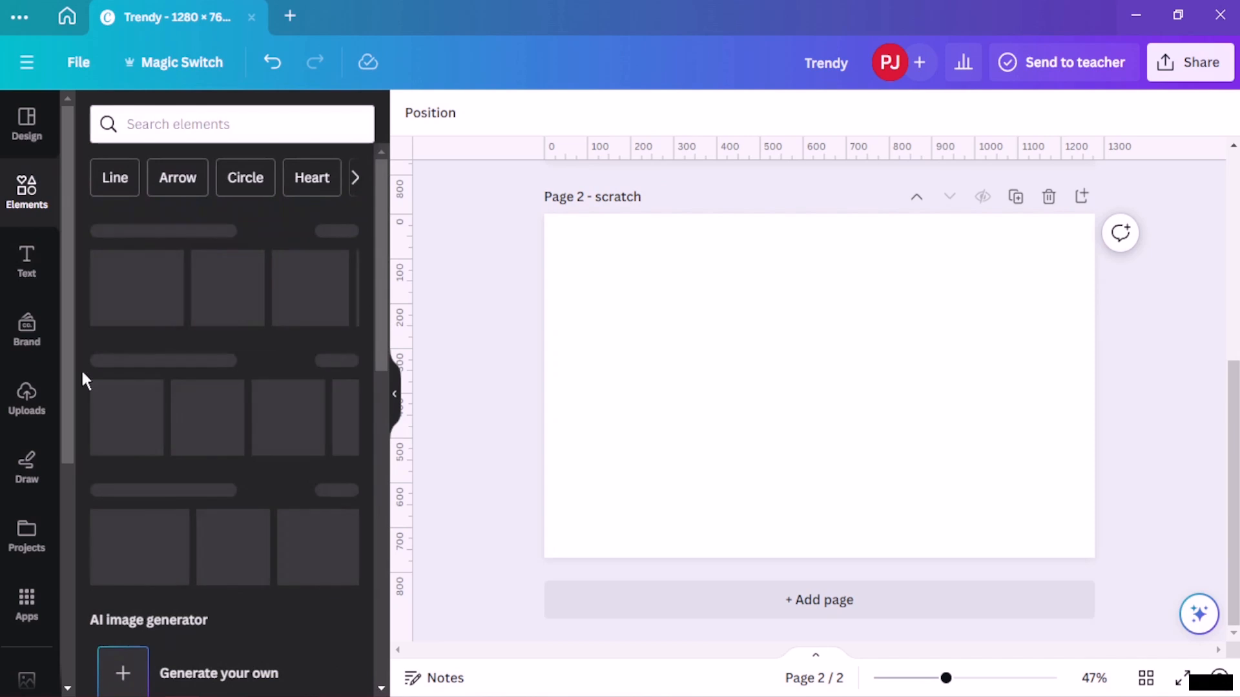
left_click(340, 360)
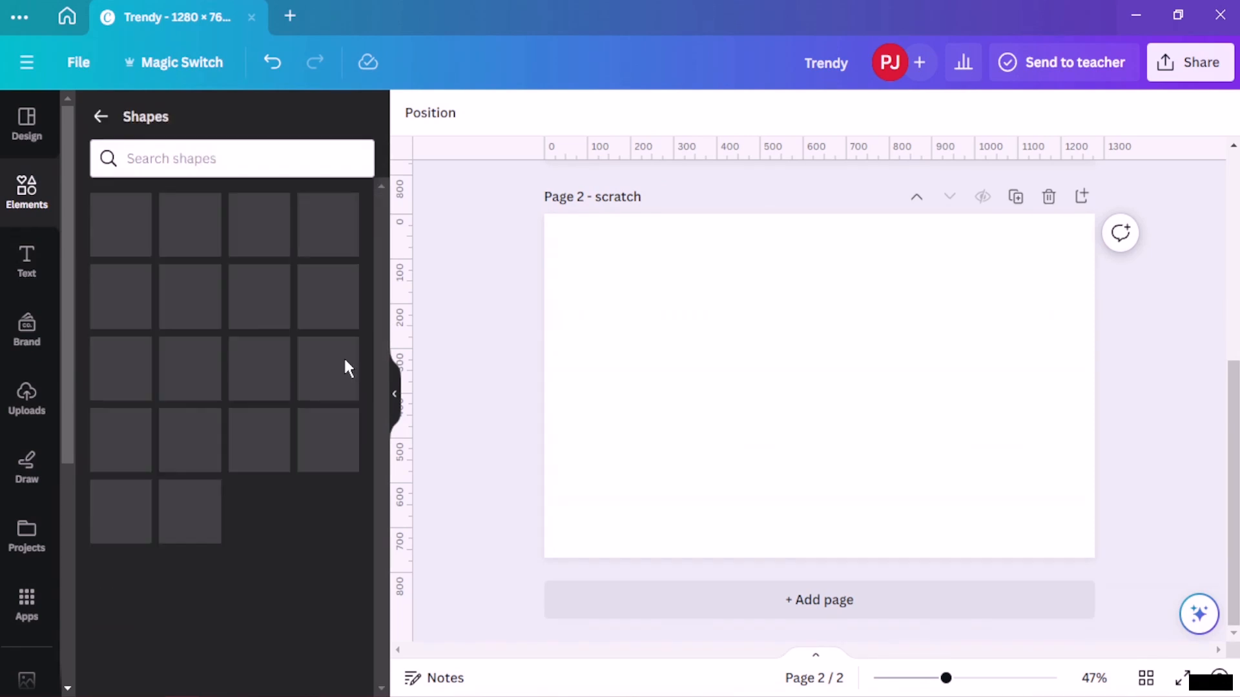
scroll(268, 357, "down", 10)
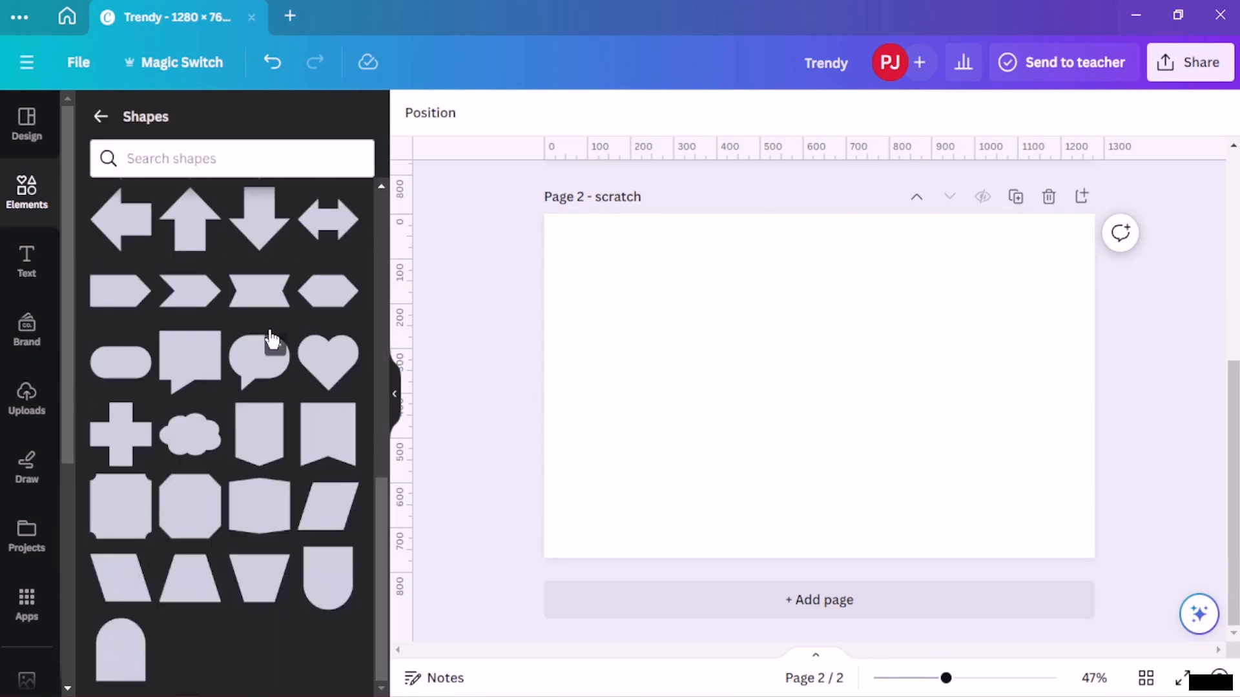
left_click(342, 522)
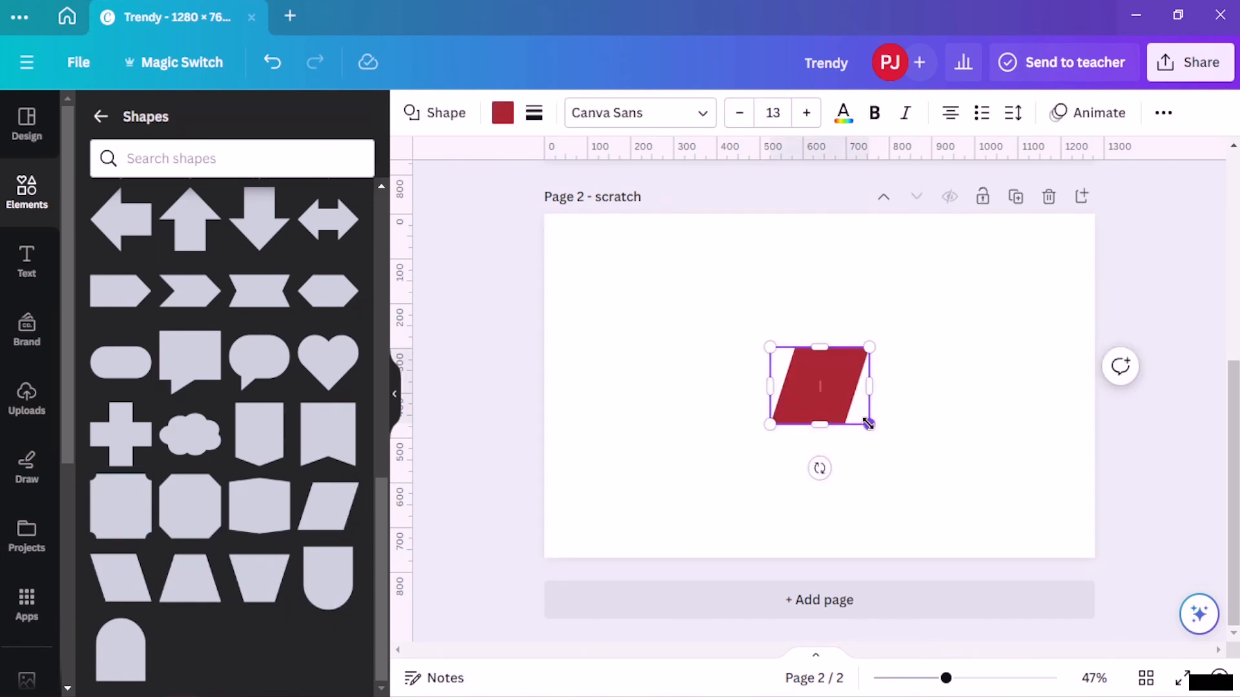
- Enlarge the parallelogram and position it to cover most of the scratch page's height on its left side
left_click_drag(869, 424, 1040, 554)
left_click_drag(934, 476, 1002, 365)
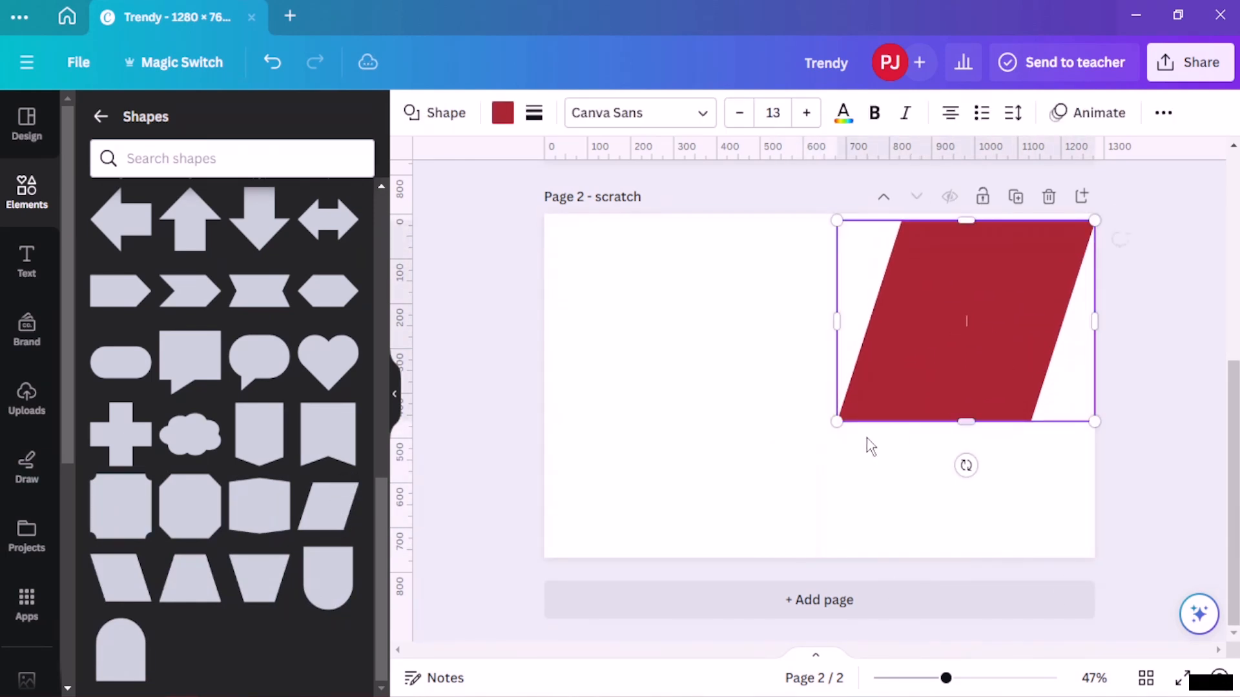
left_click_drag(837, 423, 675, 548)
left_click_drag(882, 432, 737, 429)
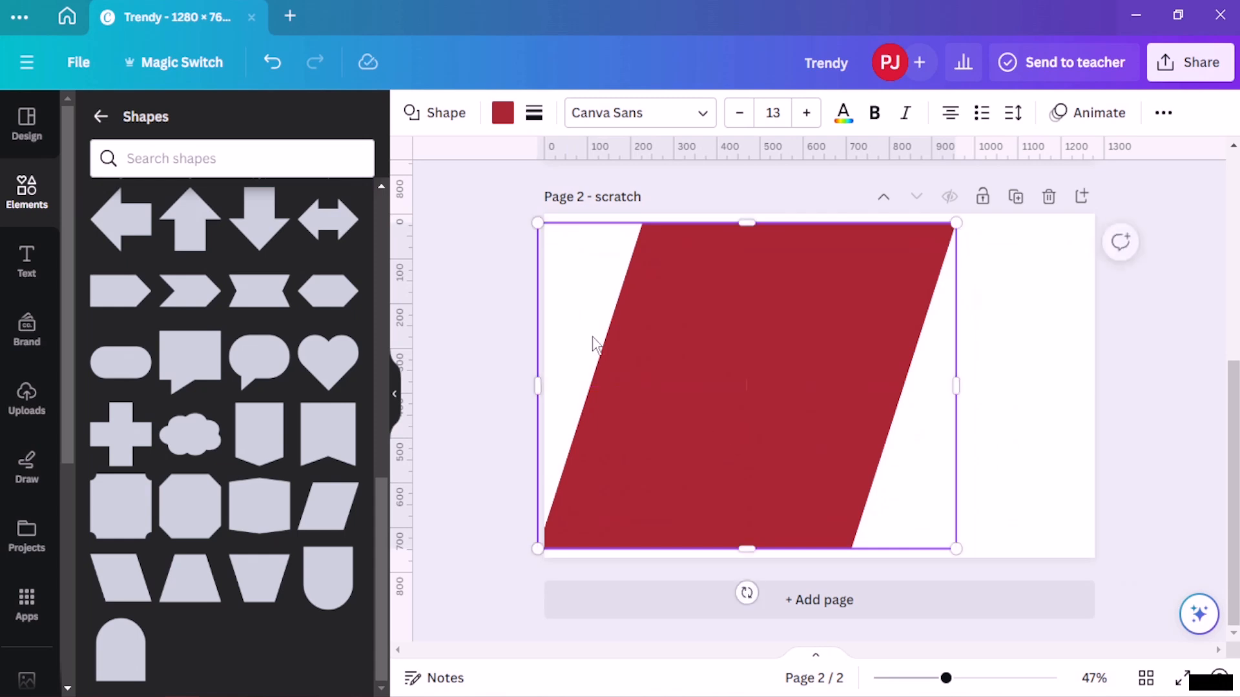
- Select the front parallelogram and darken its fill to a deeper red with the colour picker
left_click(471, 300)
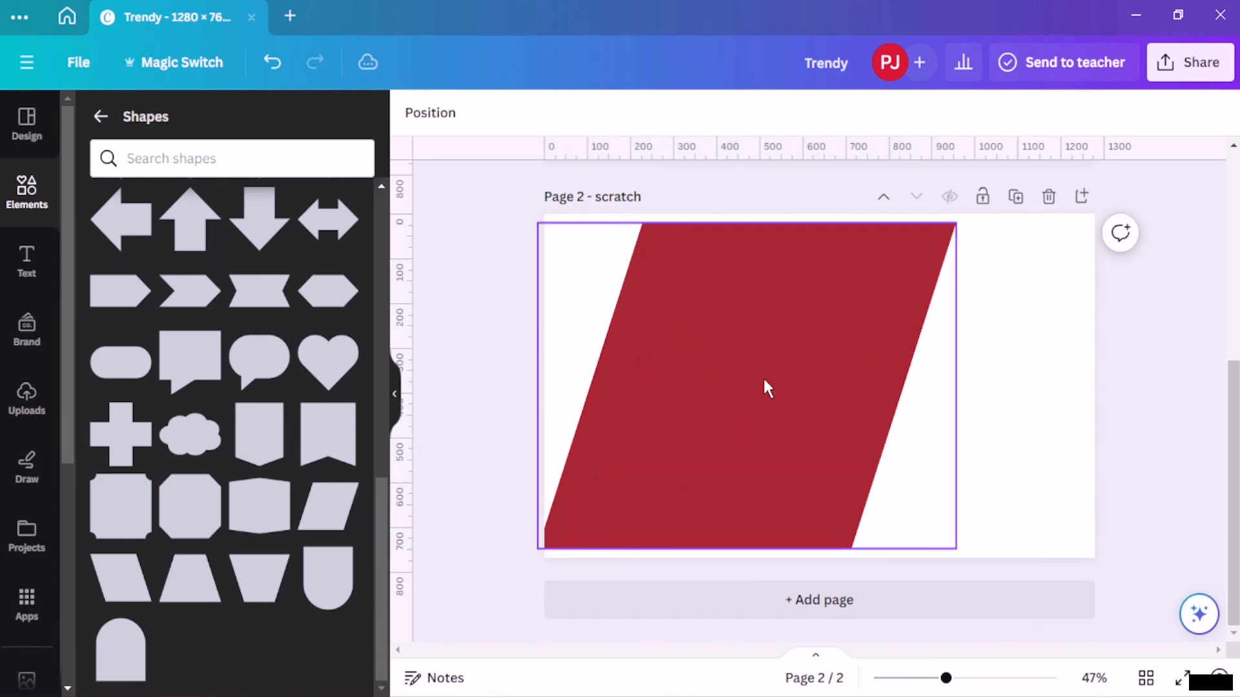
left_click(752, 381)
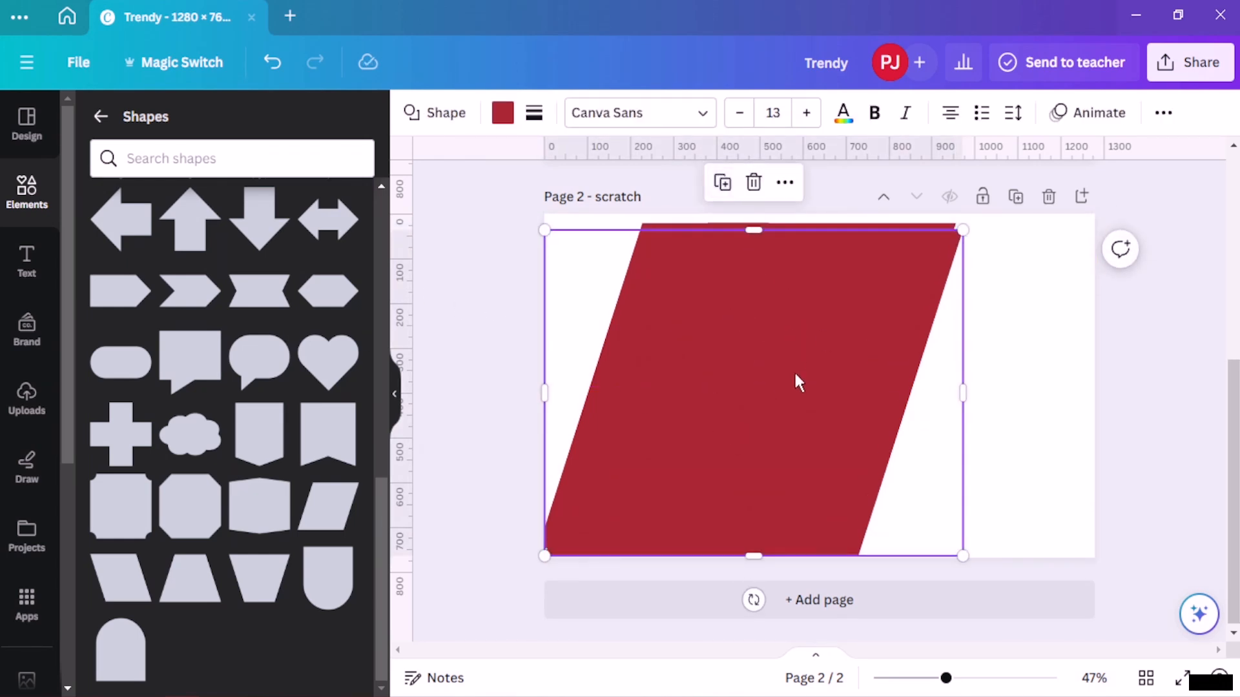
left_click_drag(797, 379, 776, 362)
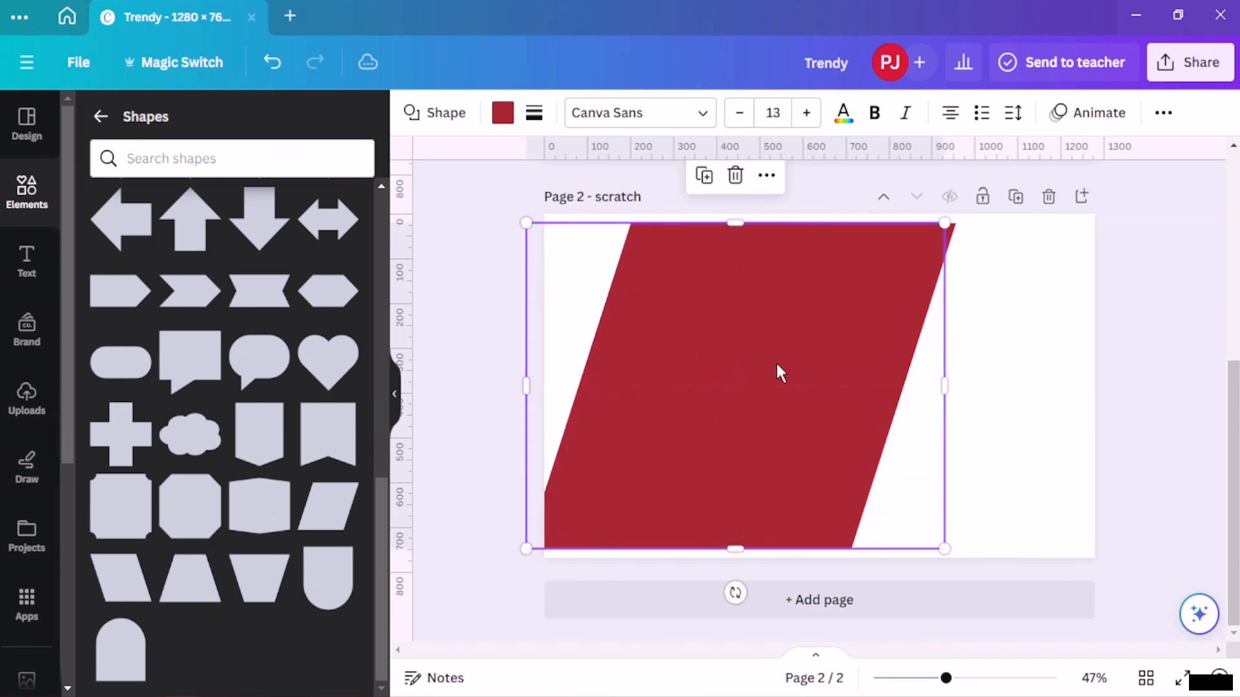
left_click(502, 113)
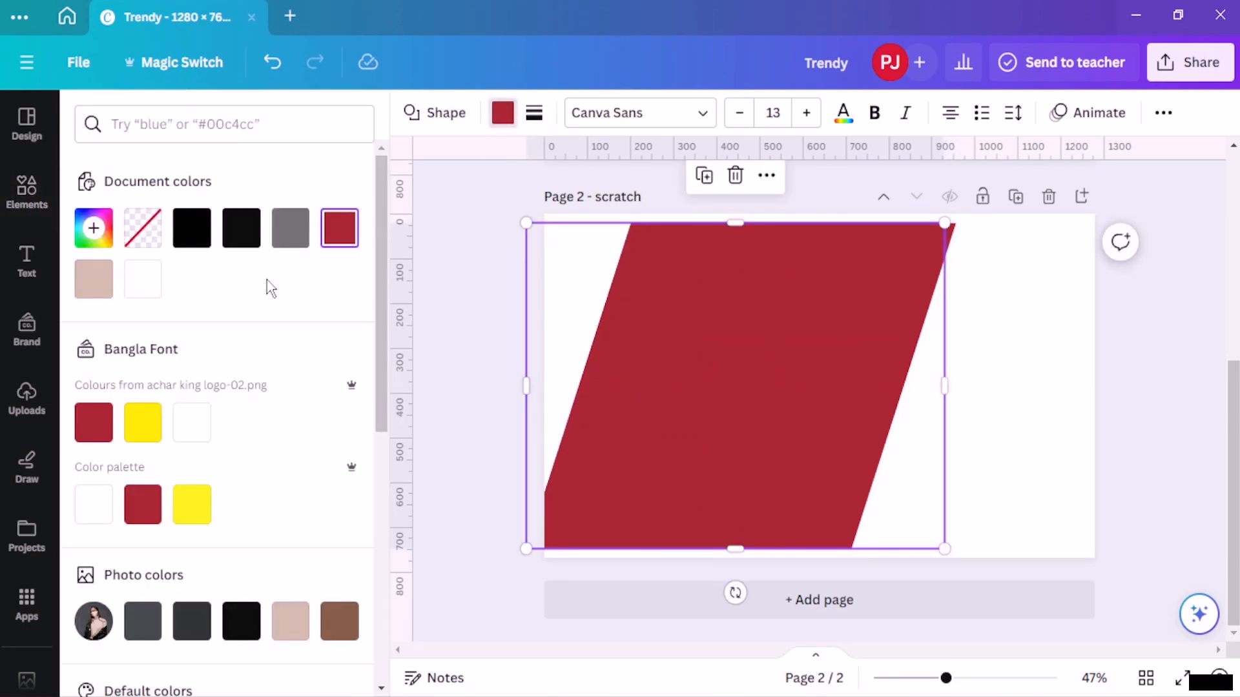
left_click(93, 228)
left_click_drag(280, 353, 283, 374)
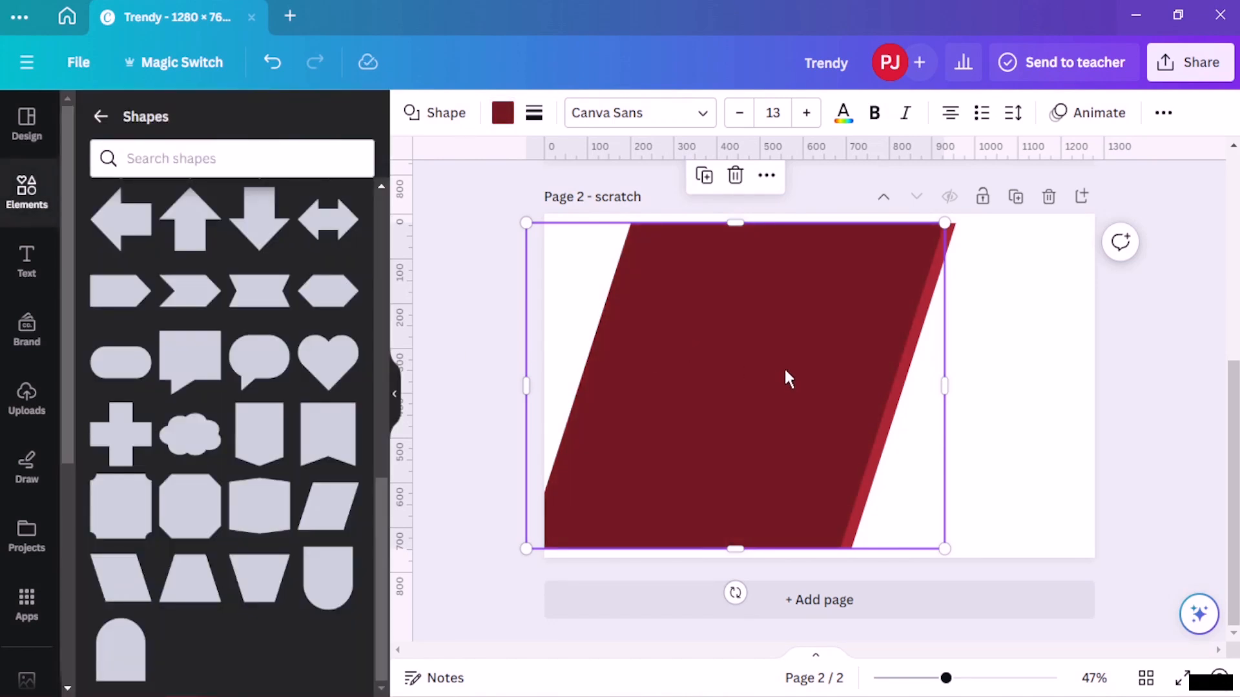
- Shrink the dark parallelogram slightly and shift it so the lighter red one shows as a border
left_click_drag(785, 369, 773, 369)
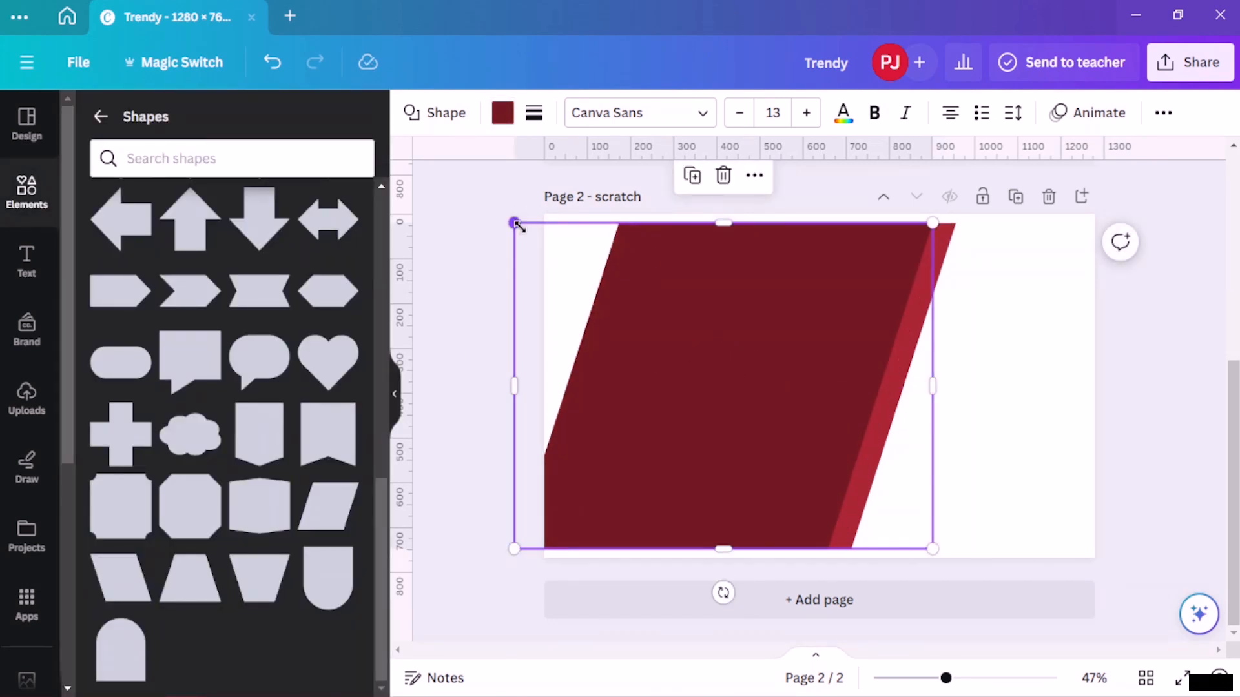
left_click_drag(514, 224, 533, 238)
left_click_drag(702, 341, 698, 322)
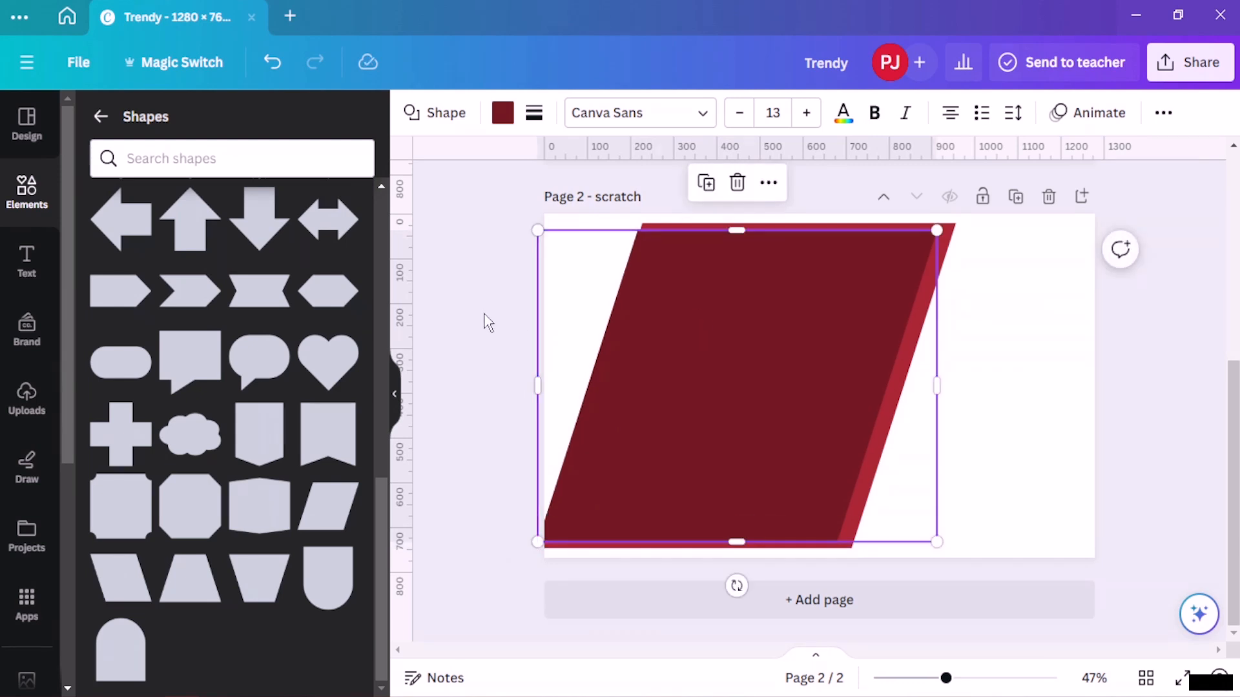
- Duplicate the dark parallelogram and colour the copy #4D1016
left_click(708, 183)
left_click_drag(793, 333, 777, 334)
left_click(500, 114)
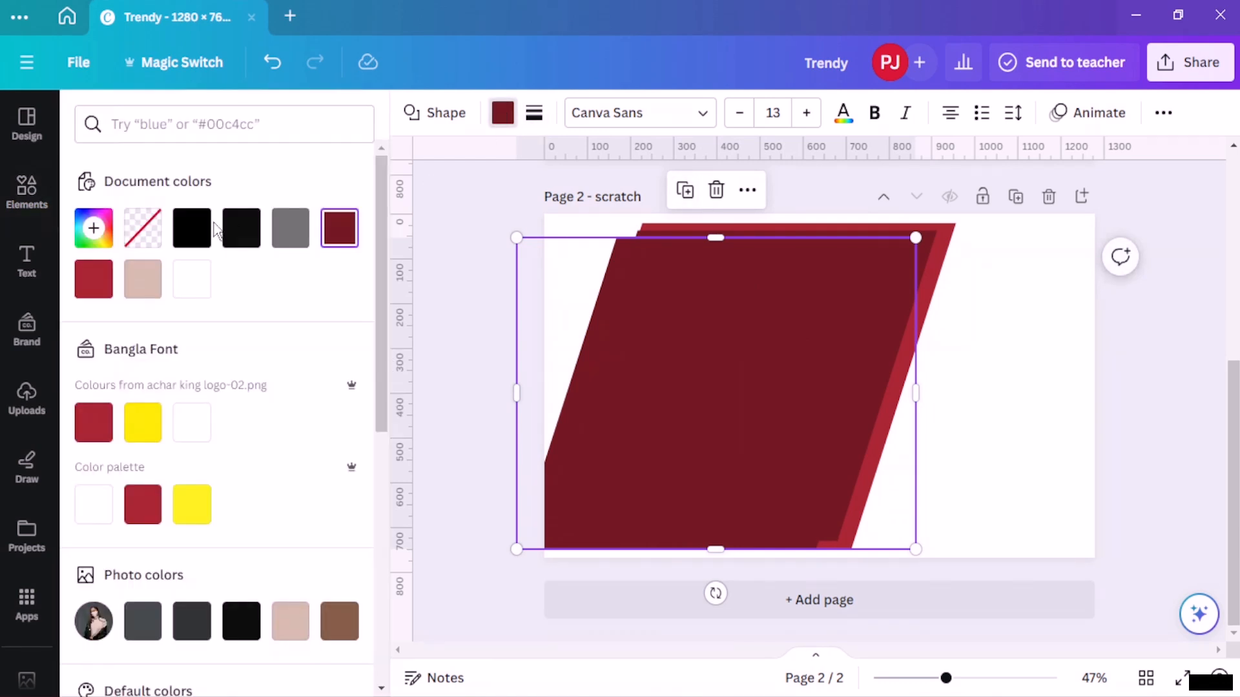
left_click(94, 228)
left_click_drag(286, 373, 292, 390)
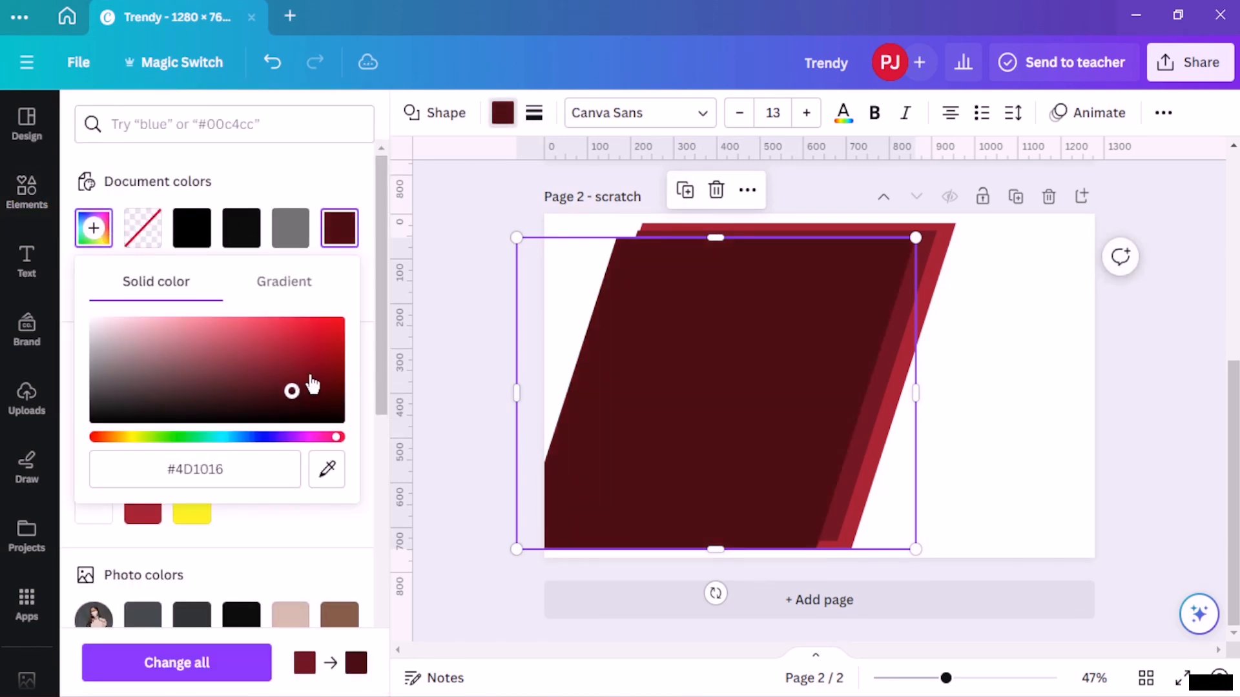
left_click(636, 320)
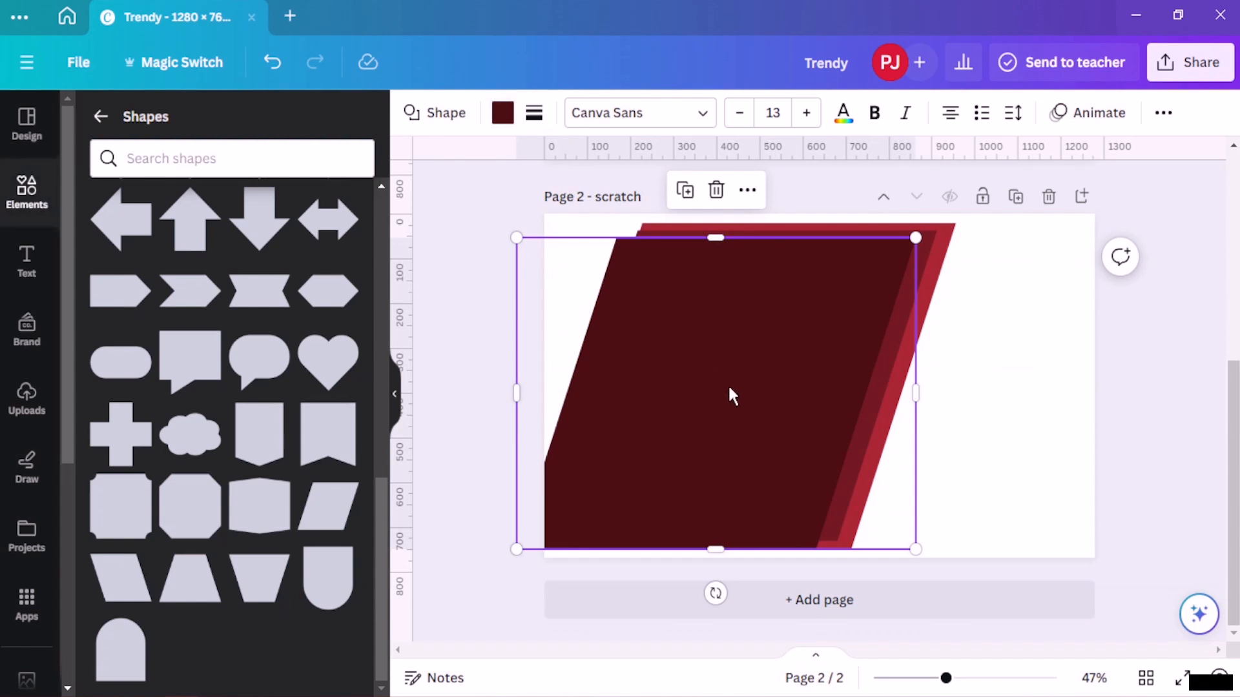
- Shrink the #4D1016 parallelogram and position it inside the layered shapes as a third band
left_click_drag(915, 237, 893, 251)
left_click_drag(799, 390, 773, 394)
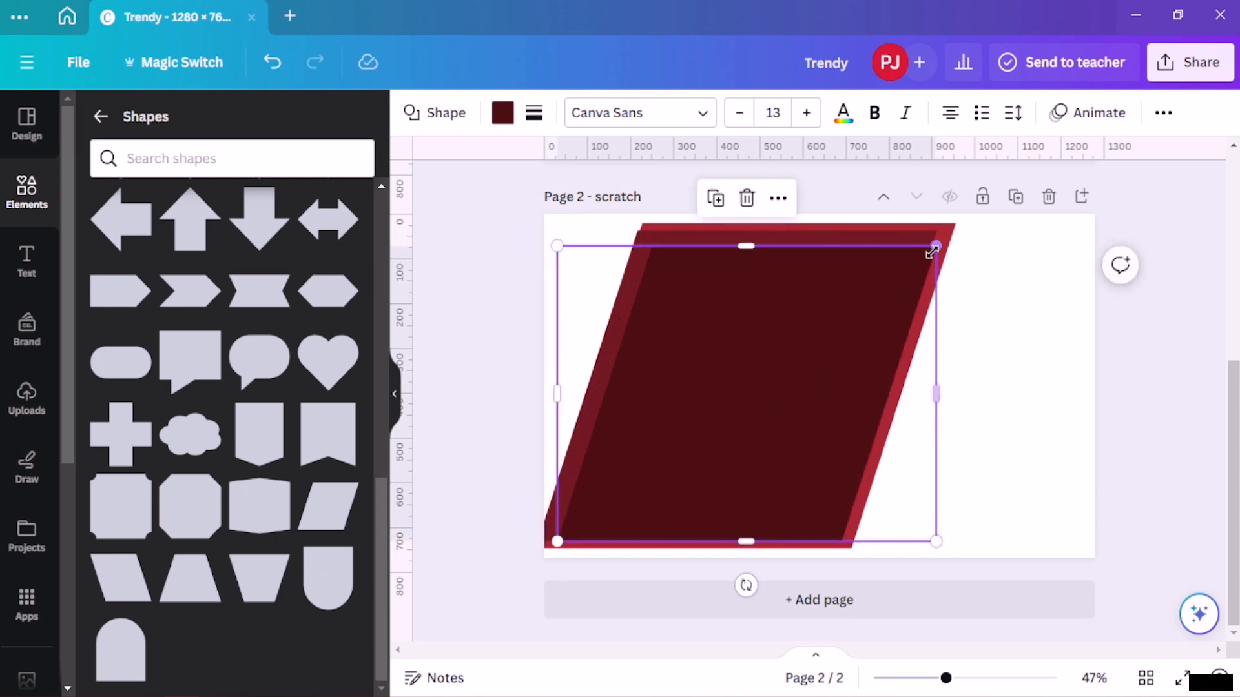
left_click_drag(932, 252, 916, 261)
left_click_drag(765, 357, 763, 351)
left_click(481, 312)
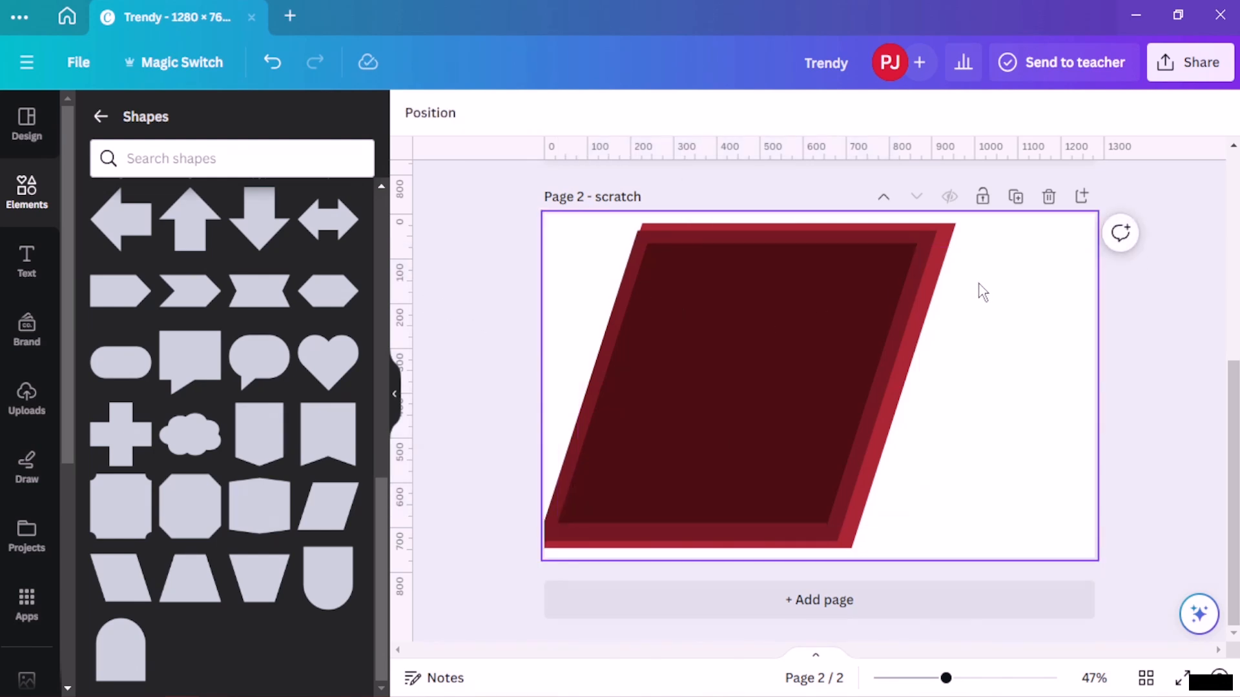
- Widen the front parallelogram slightly so its sides line up with the layered bands
left_click(728, 348)
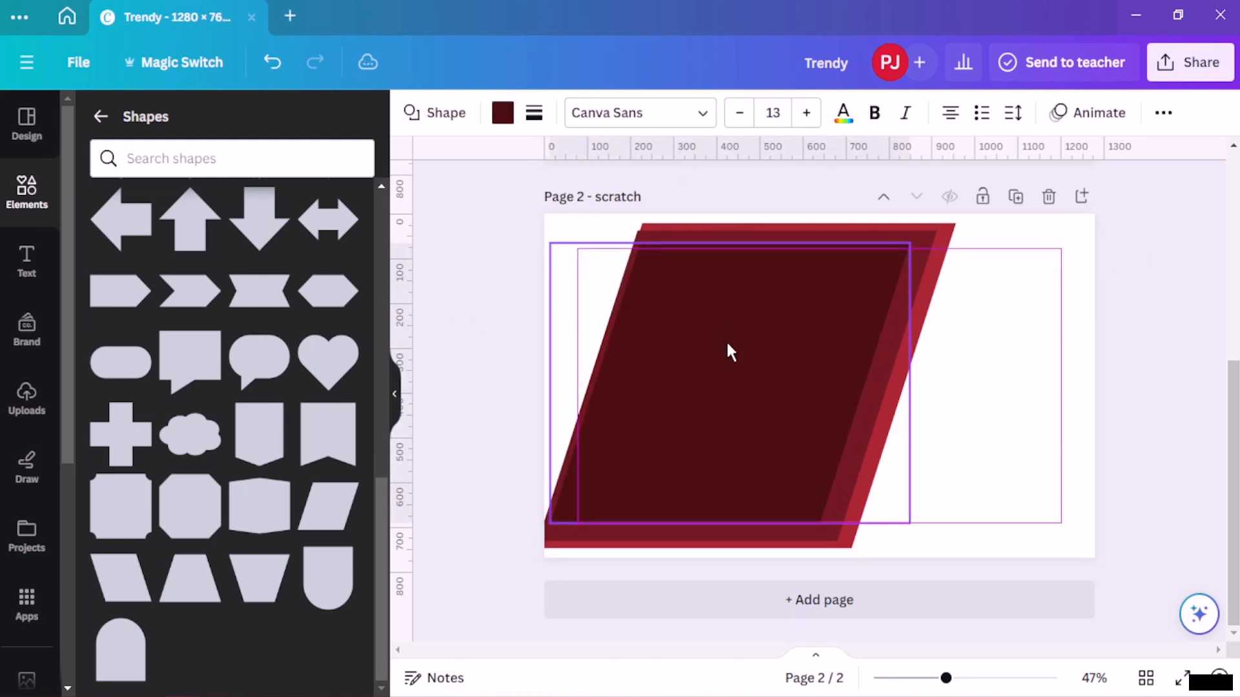
left_click_drag(909, 393, 919, 393)
left_click_drag(546, 382, 543, 383)
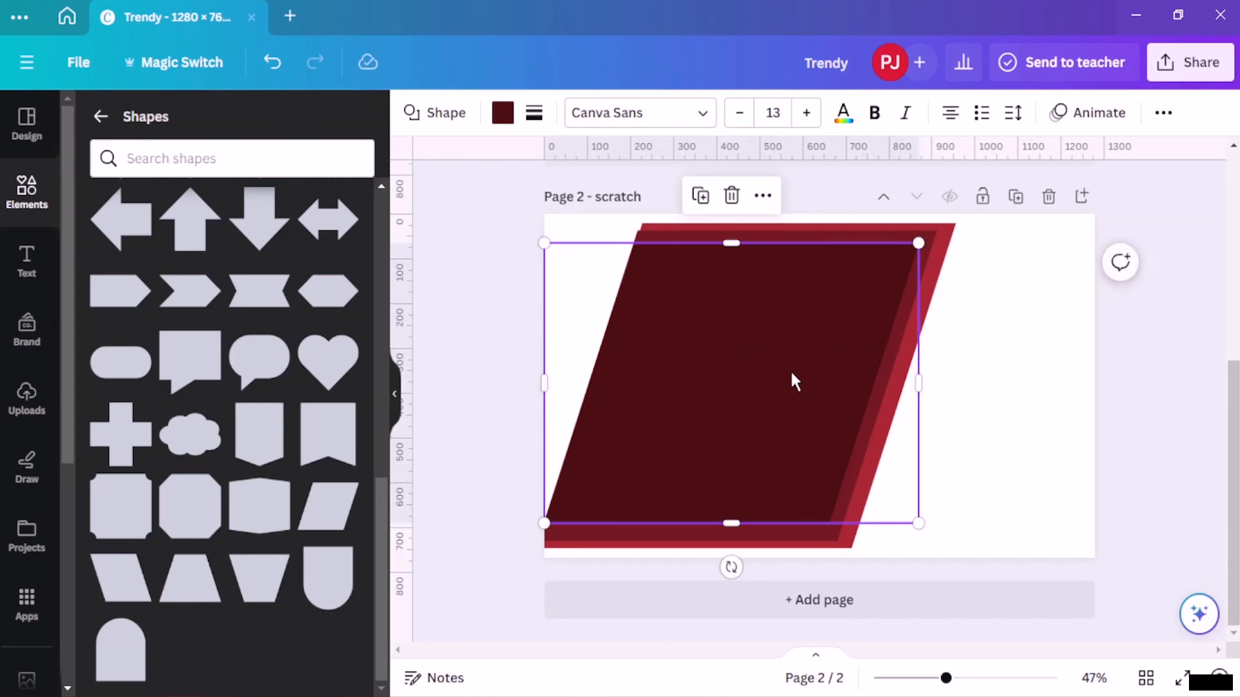
left_click_drag(539, 390, 538, 385)
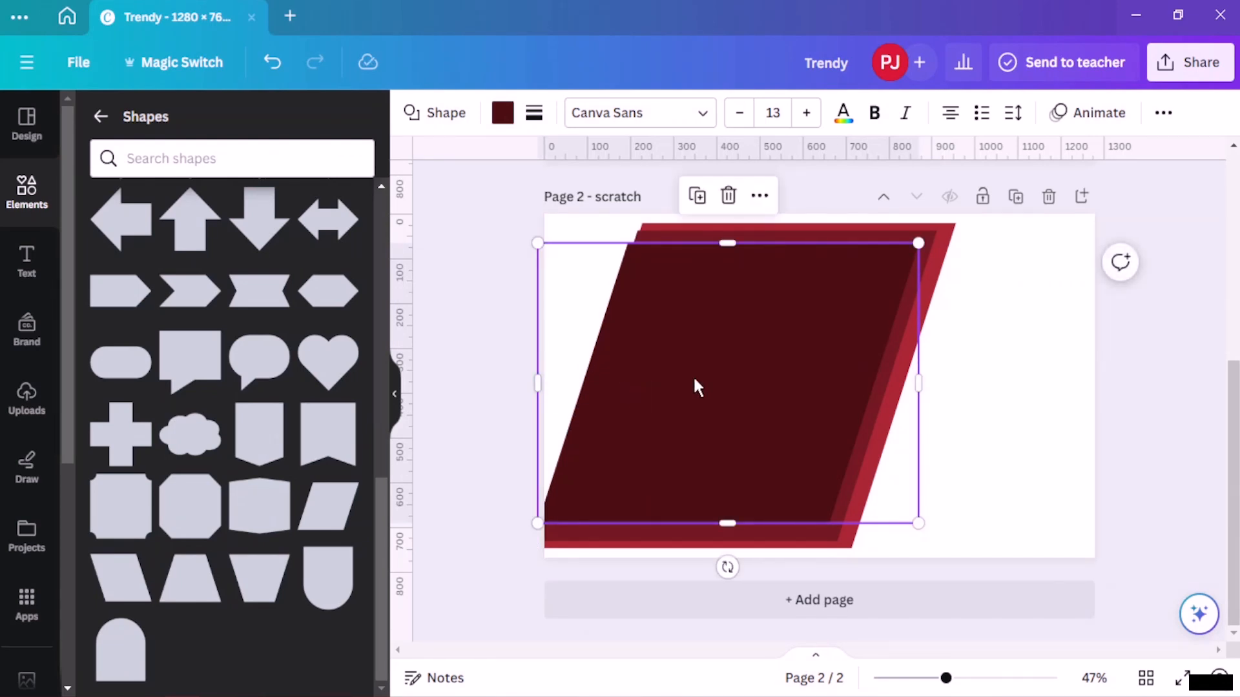
left_click(1035, 343)
- Select all three parallelograms and group them
left_click(520, 315)
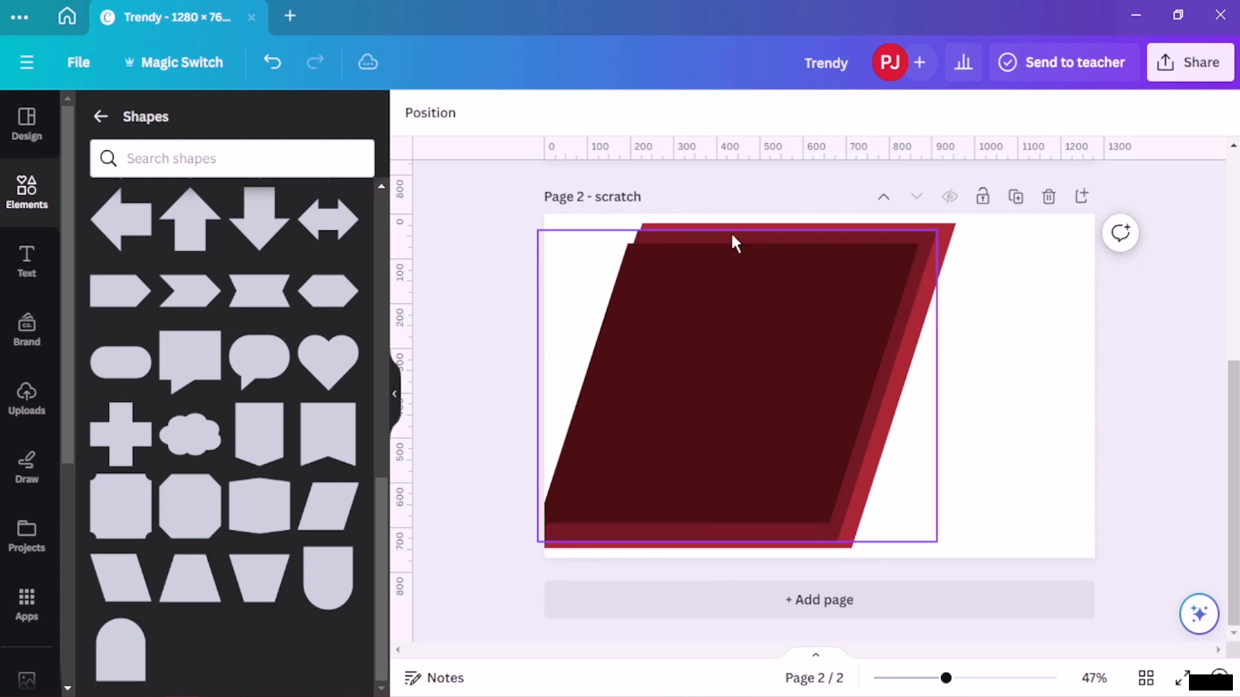
left_click_drag(1007, 292, 666, 470)
key("ctrl+g")
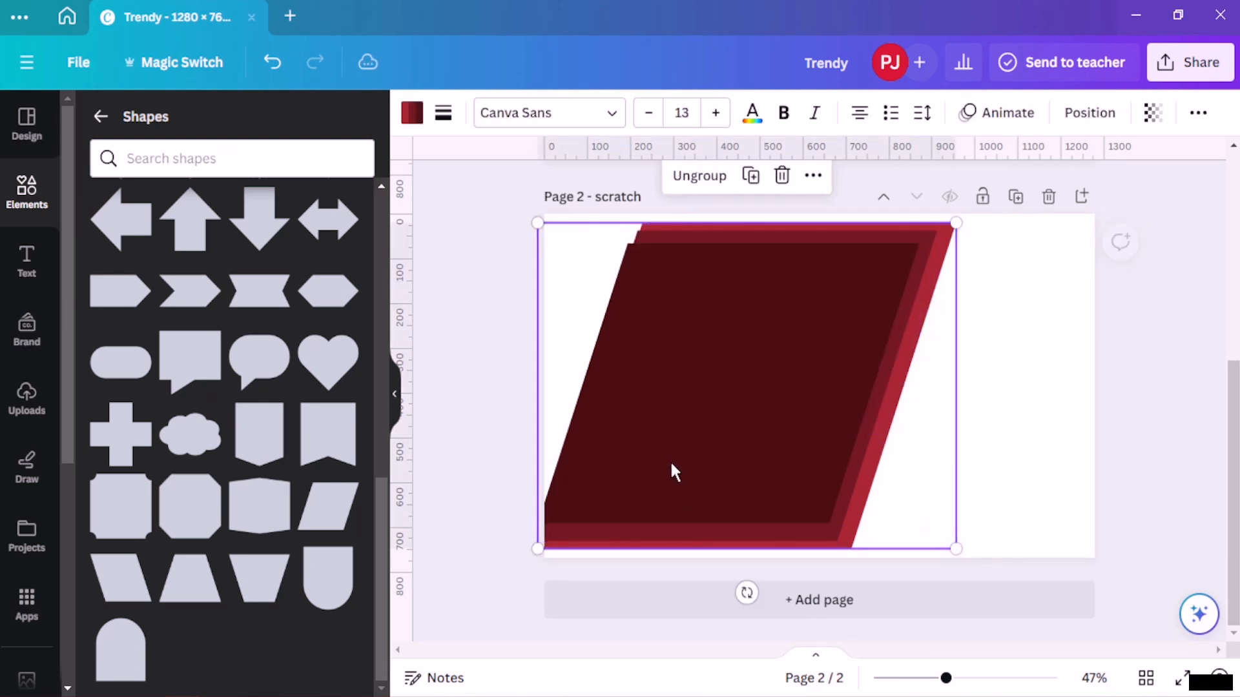
- Enlarge the shape group so it bleeds off the scratch page's top and left edges
left_click(981, 393)
left_click(832, 368)
left_click_drag(831, 373, 822, 377)
left_click_drag(947, 233, 969, 213)
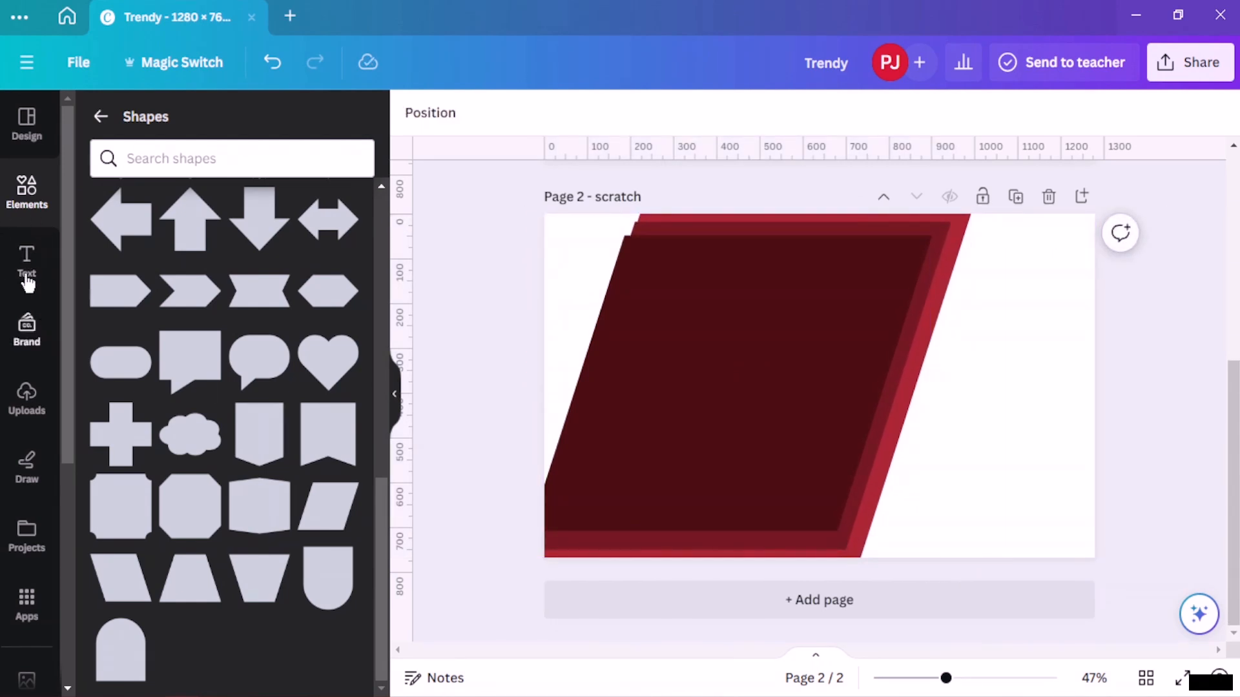
left_click(29, 395)
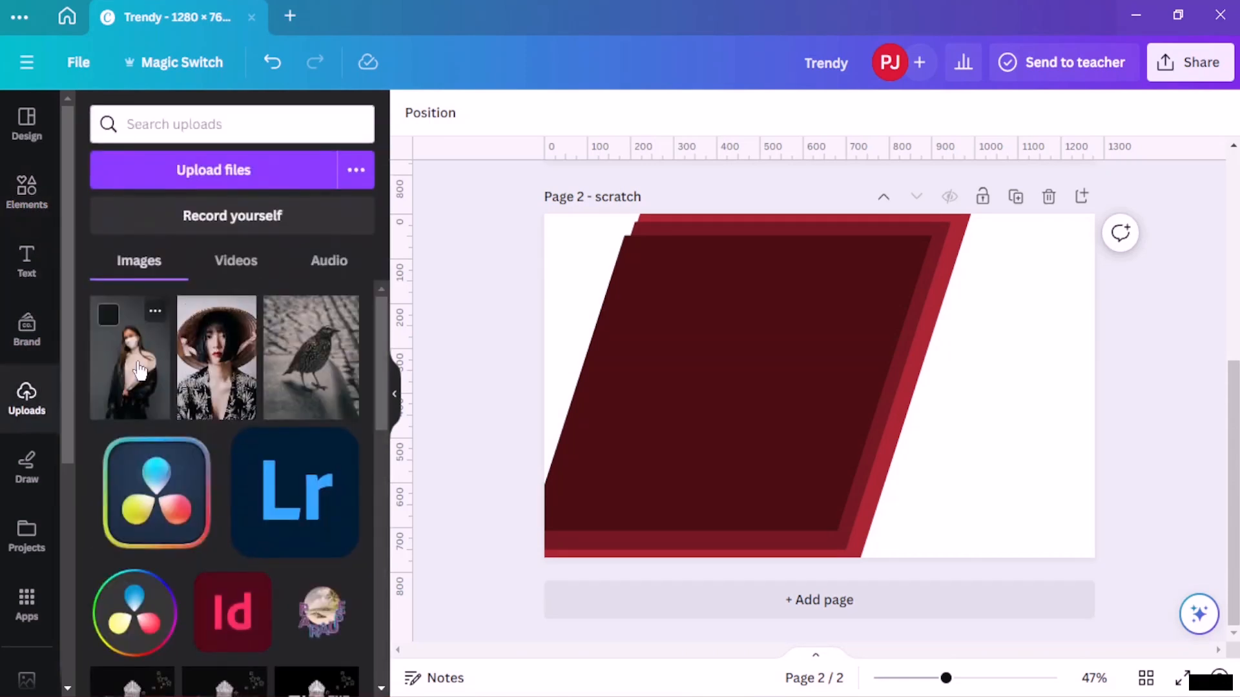
scroll(589, 310, "up", 6)
left_click(940, 401)
left_click_drag(925, 377, 947, 323)
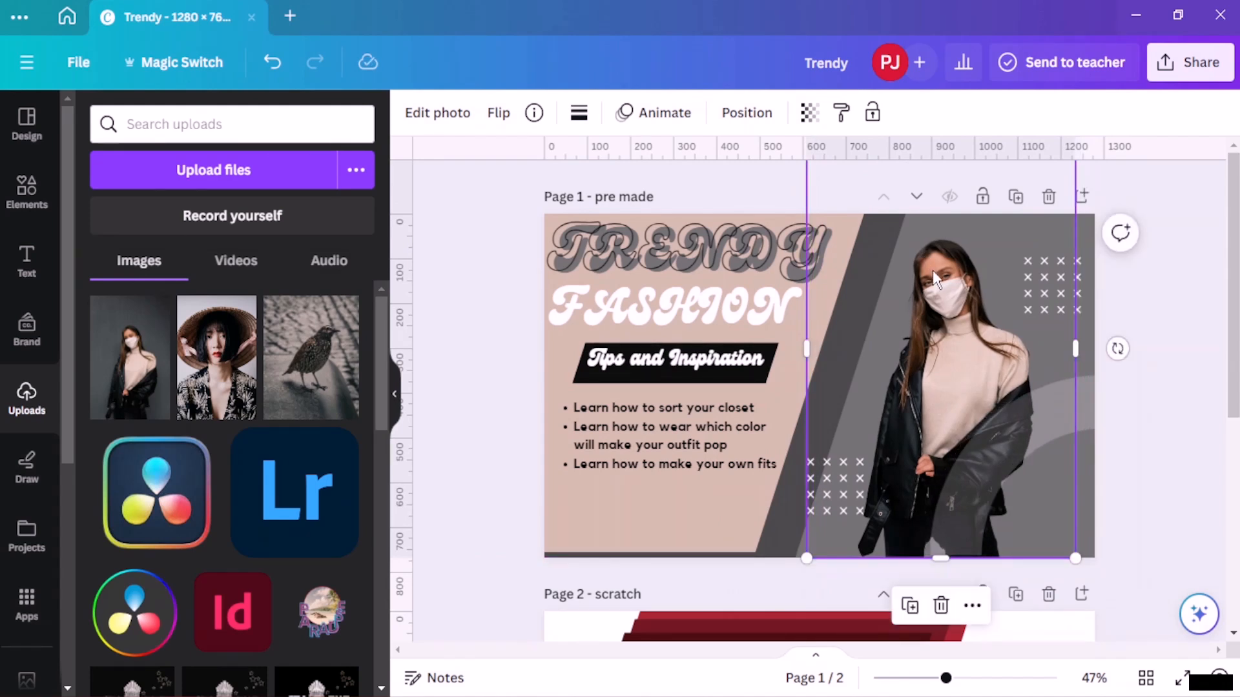
left_click(910, 606)
scroll(906, 542, "down", 4)
left_click_drag(940, 219, 710, 612)
scroll(723, 578, "down", 2)
left_click_drag(738, 372, 919, 449)
left_click(640, 393)
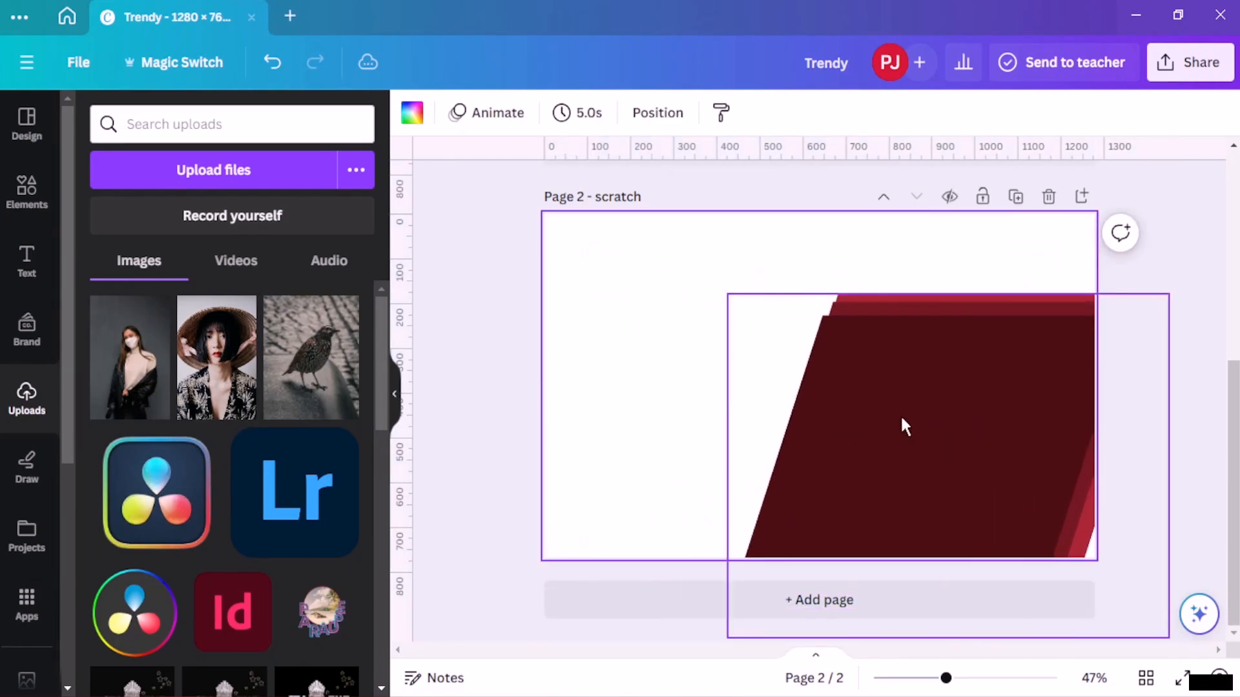
left_click_drag(901, 417, 882, 332)
scroll(883, 332, "up", 5)
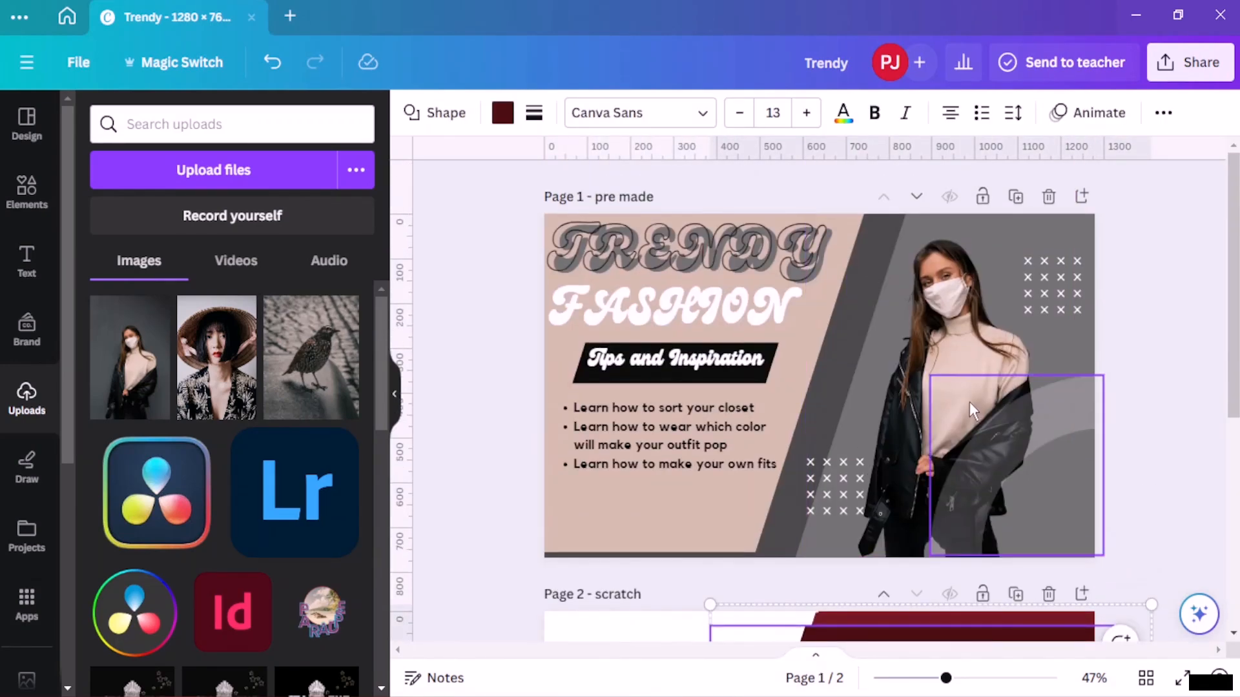
scroll(947, 366, "down", 2)
- Duplicate the model photo from the pre-made page and move the copy onto the scratch page
left_click(925, 338)
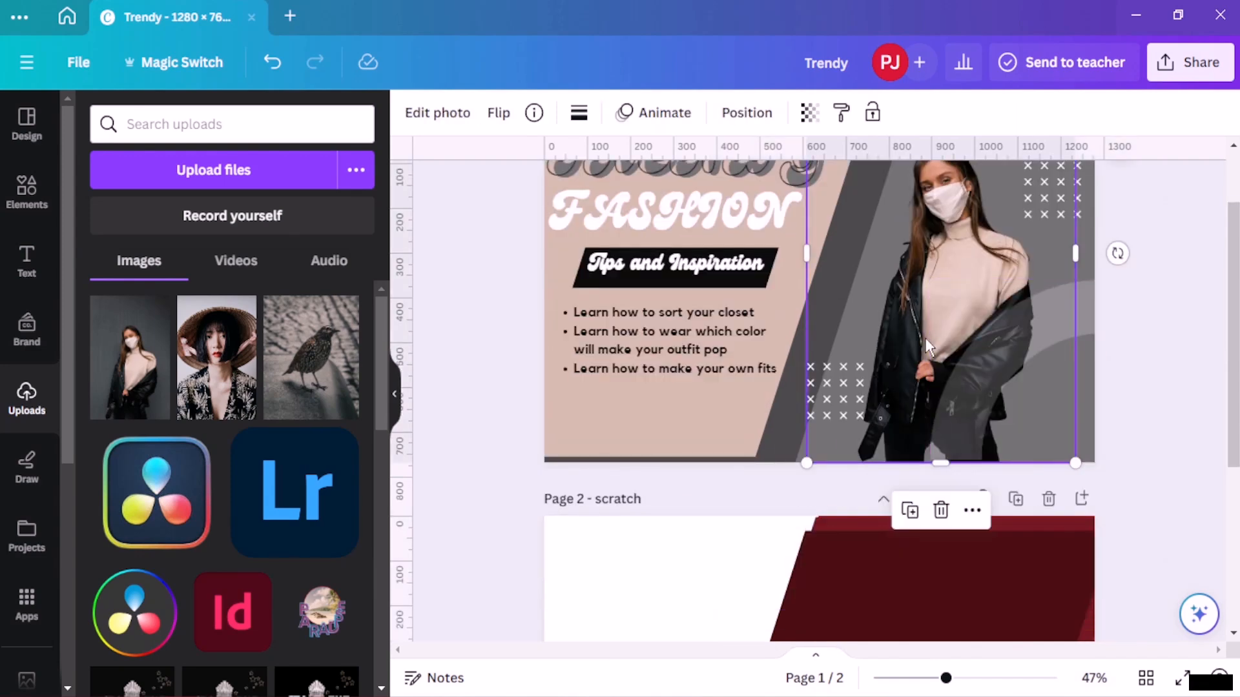
left_click(909, 510)
left_click_drag(889, 448, 668, 618)
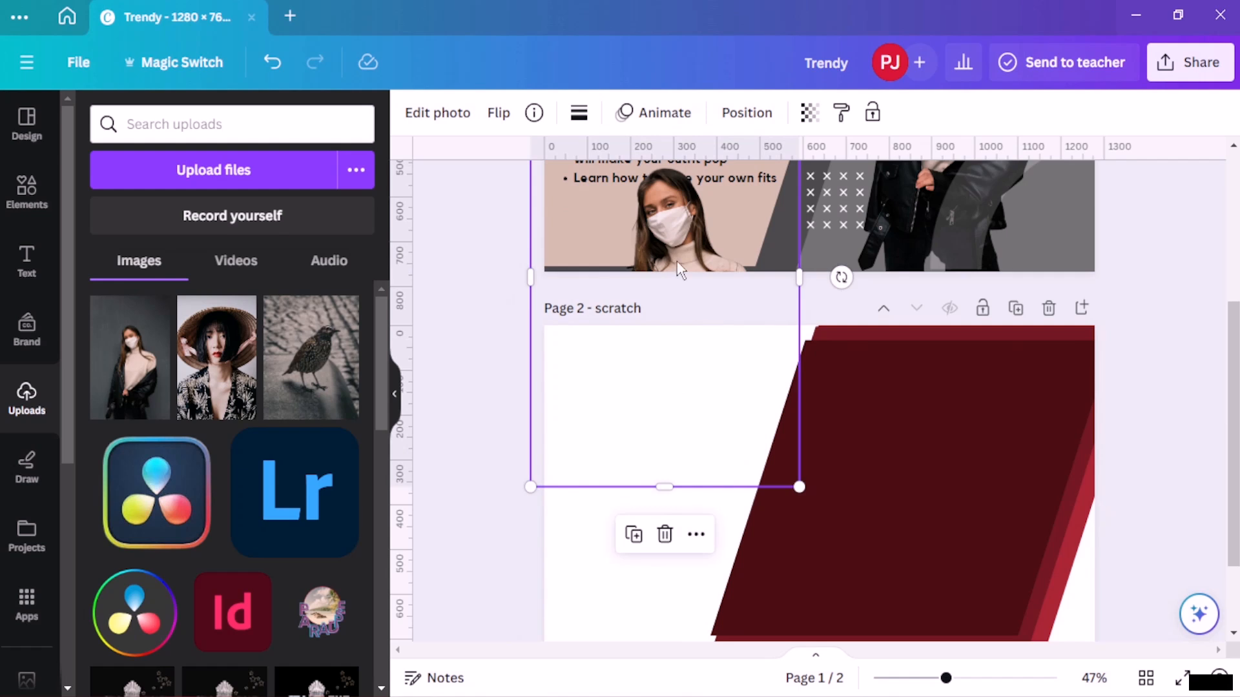
left_click_drag(672, 257, 652, 492)
scroll(652, 492, "down", 2)
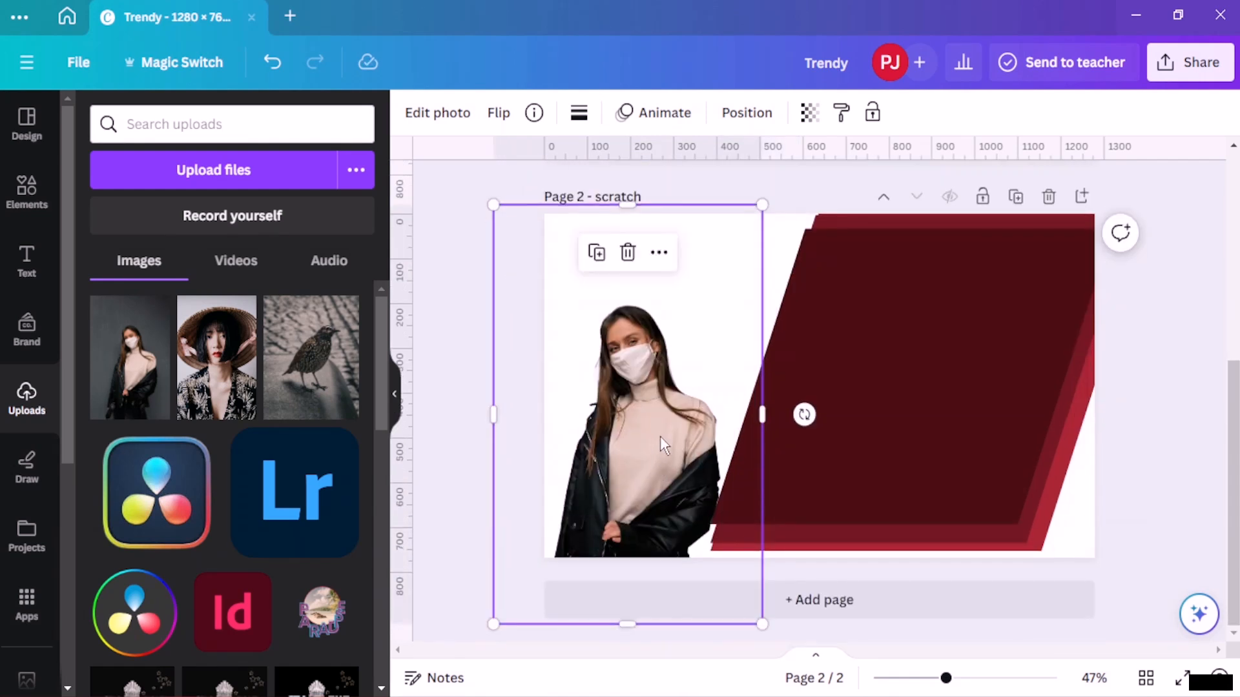
left_click_drag(660, 435, 942, 373)
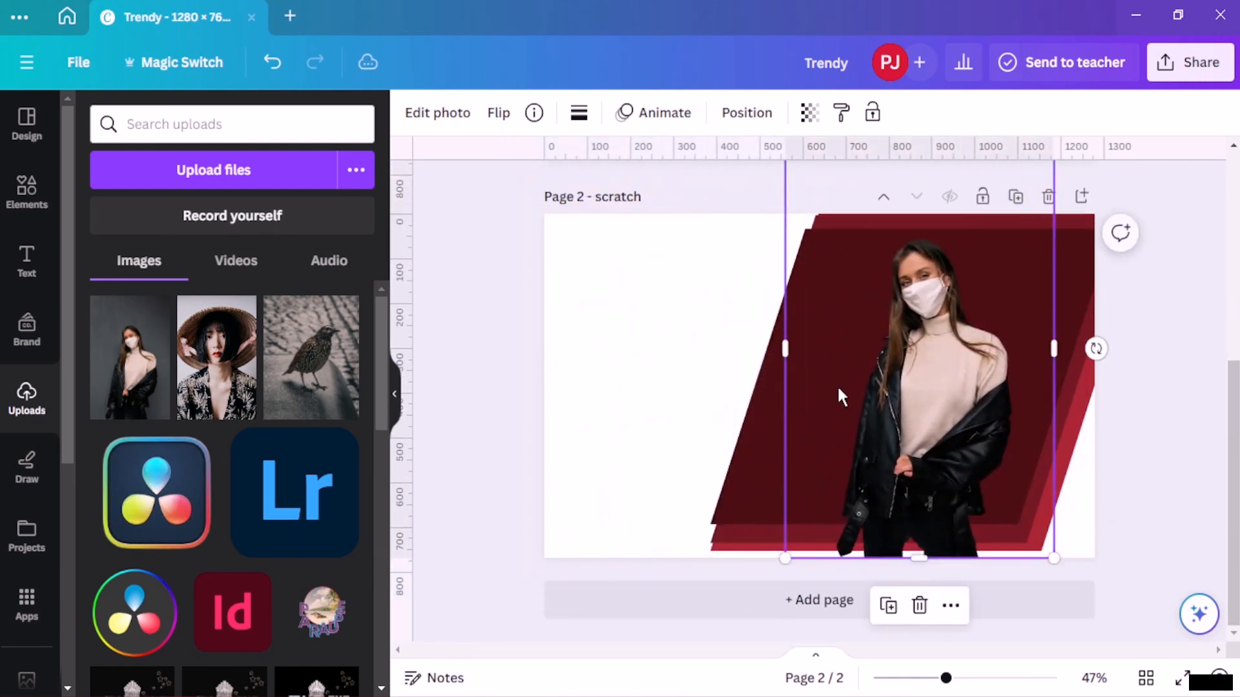
- Shift the shape group to the scratch page's left side and place the model photo over it
left_click(645, 403)
left_click_drag(810, 414, 614, 409)
left_click_drag(1037, 429, 733, 439)
left_click(1142, 320)
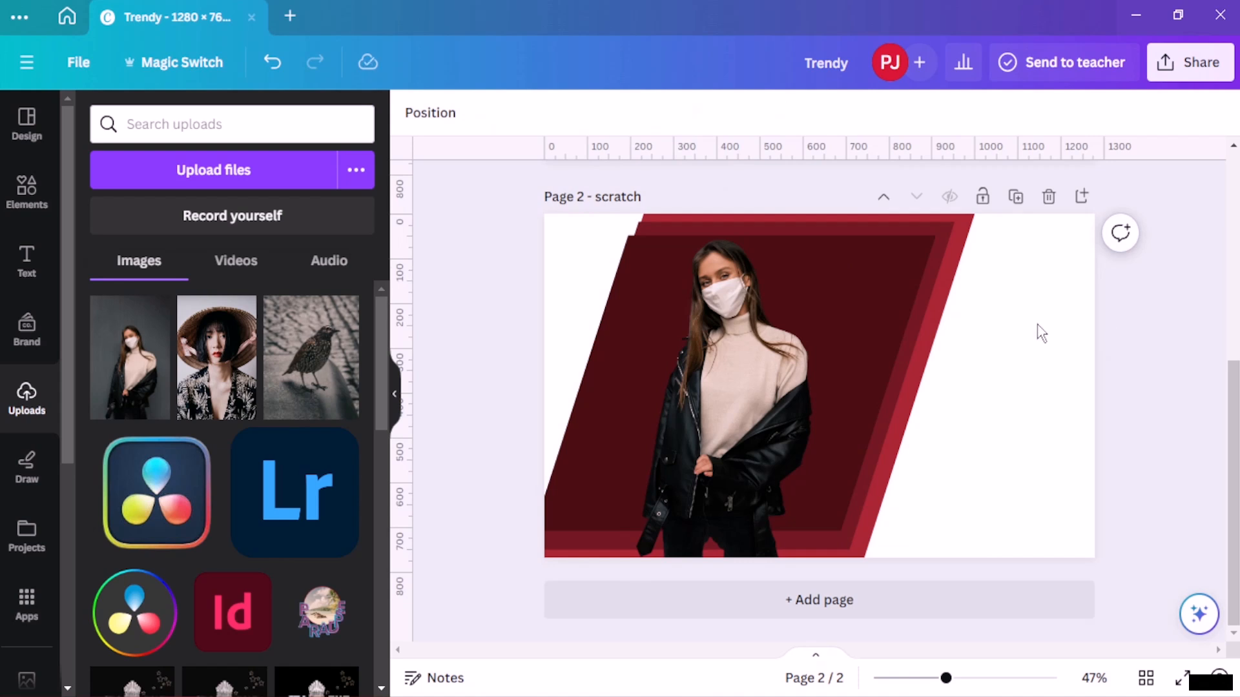
left_click_drag(916, 274, 878, 265)
mouse_move(711, 397)
left_mouse_down()
mouse_move(700, 400)
mouse_move(728, 420)
mouse_move(709, 421)
left_mouse_up()
left_click_drag(865, 300, 814, 293)
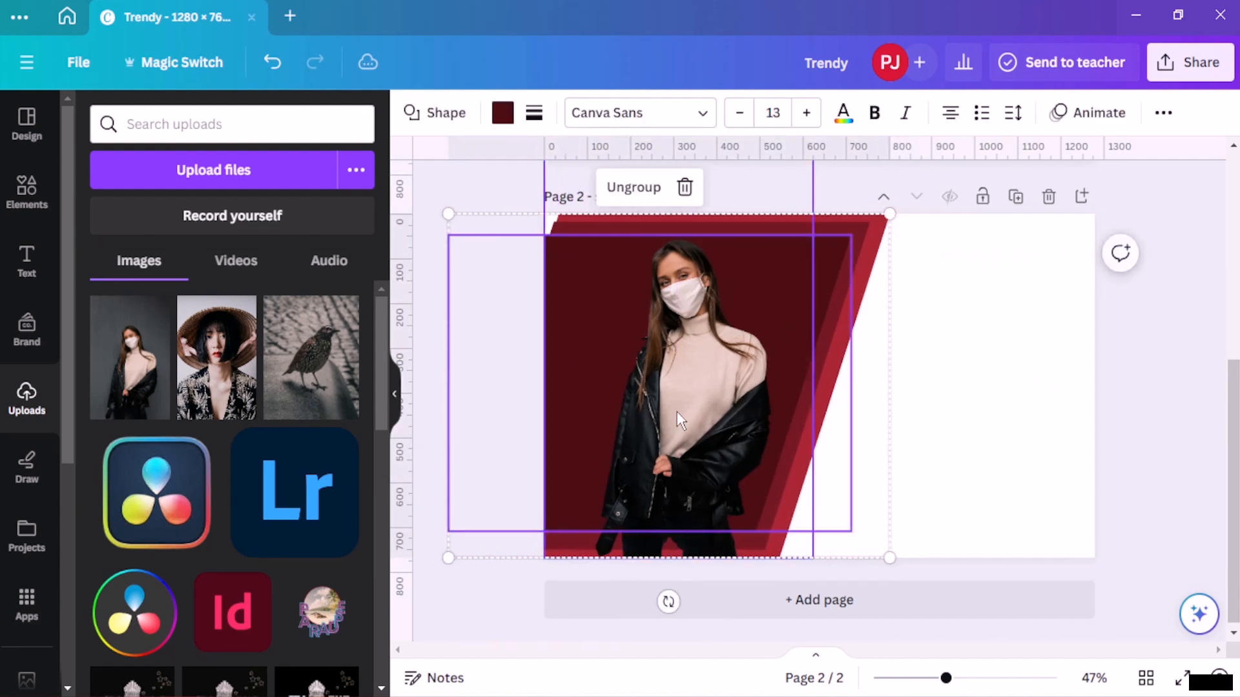
mouse_move(685, 418)
left_mouse_down()
mouse_move(655, 410)
mouse_move(935, 424)
mouse_move(965, 407)
mouse_move(662, 410)
mouse_move(689, 421)
mouse_move(659, 421)
mouse_move(677, 420)
left_mouse_up()
left_click(923, 388)
left_click(480, 341)
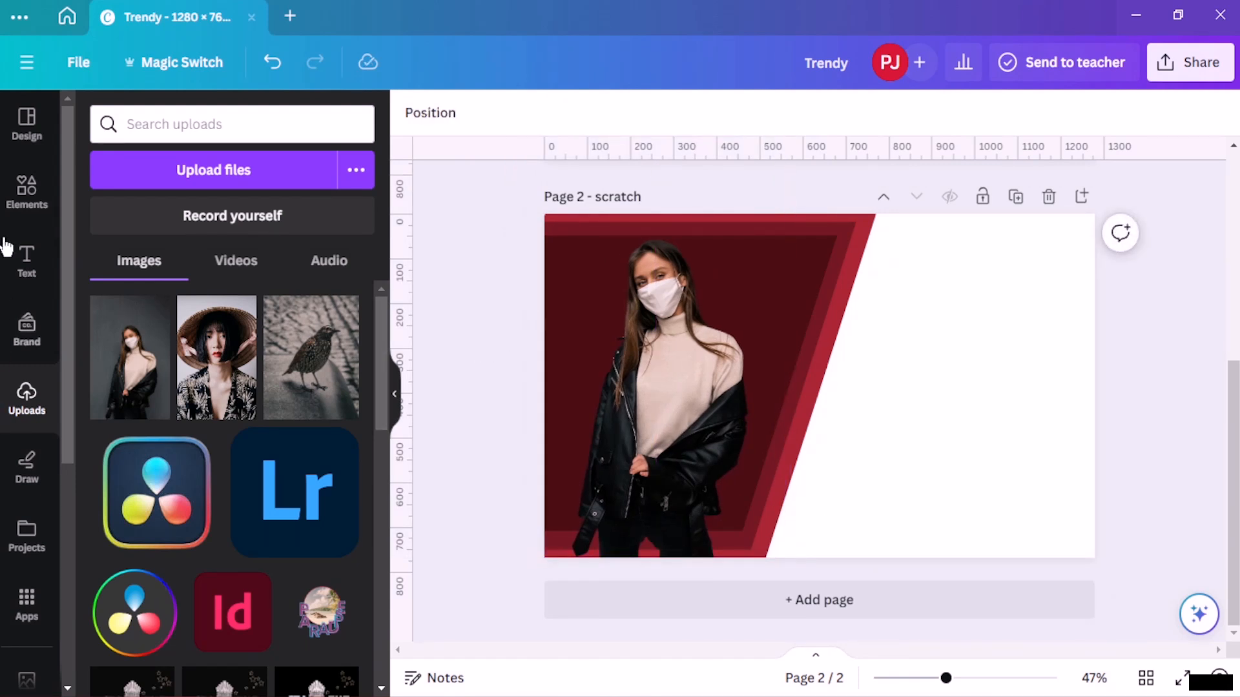
- Search the elements library for fashion graphics
left_click(24, 189)
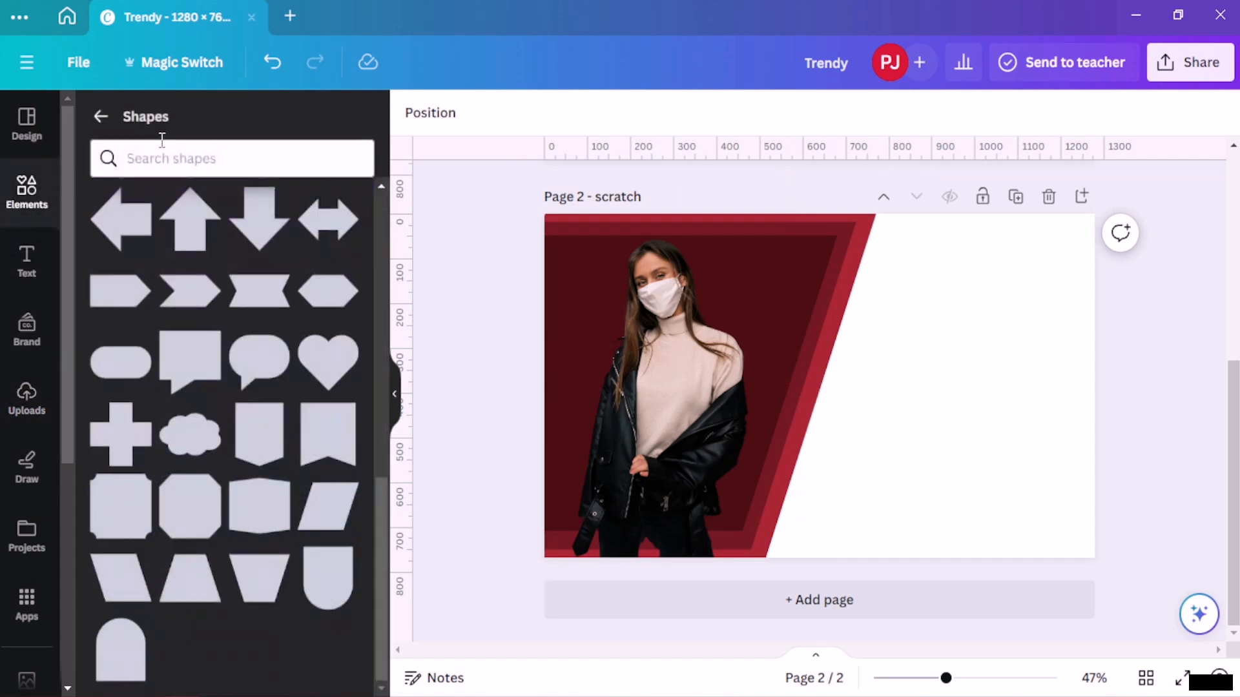
left_click(91, 125)
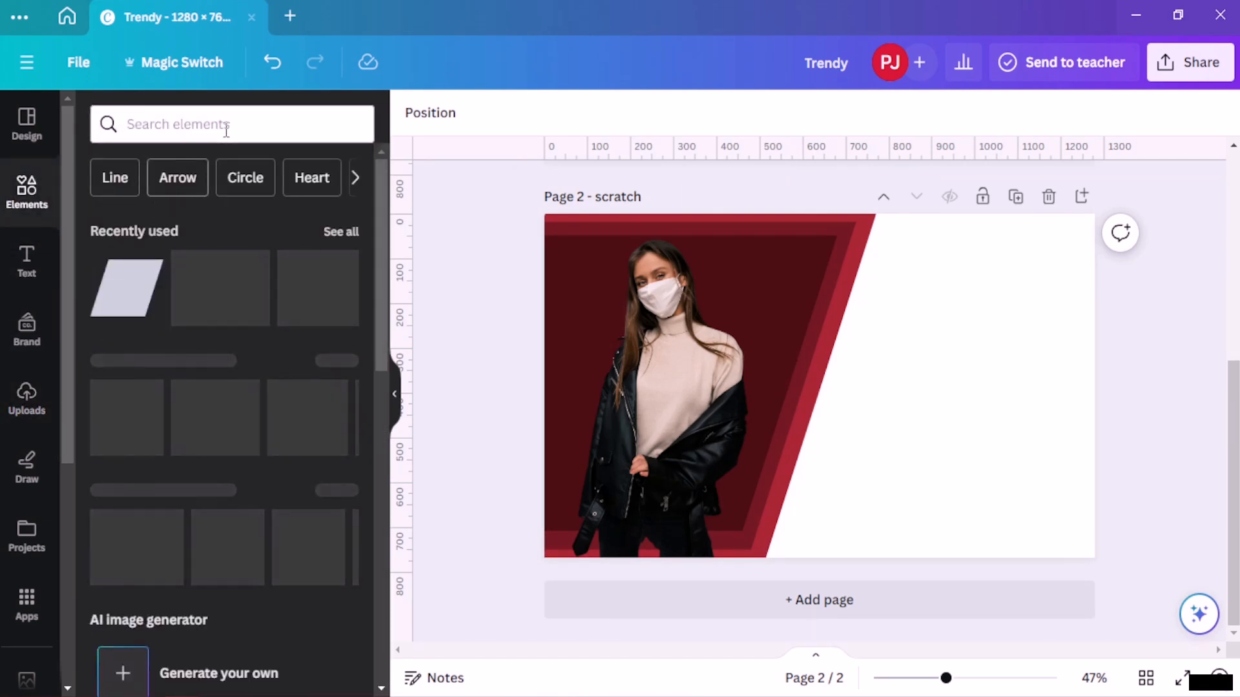
left_click(129, 123)
type("f")
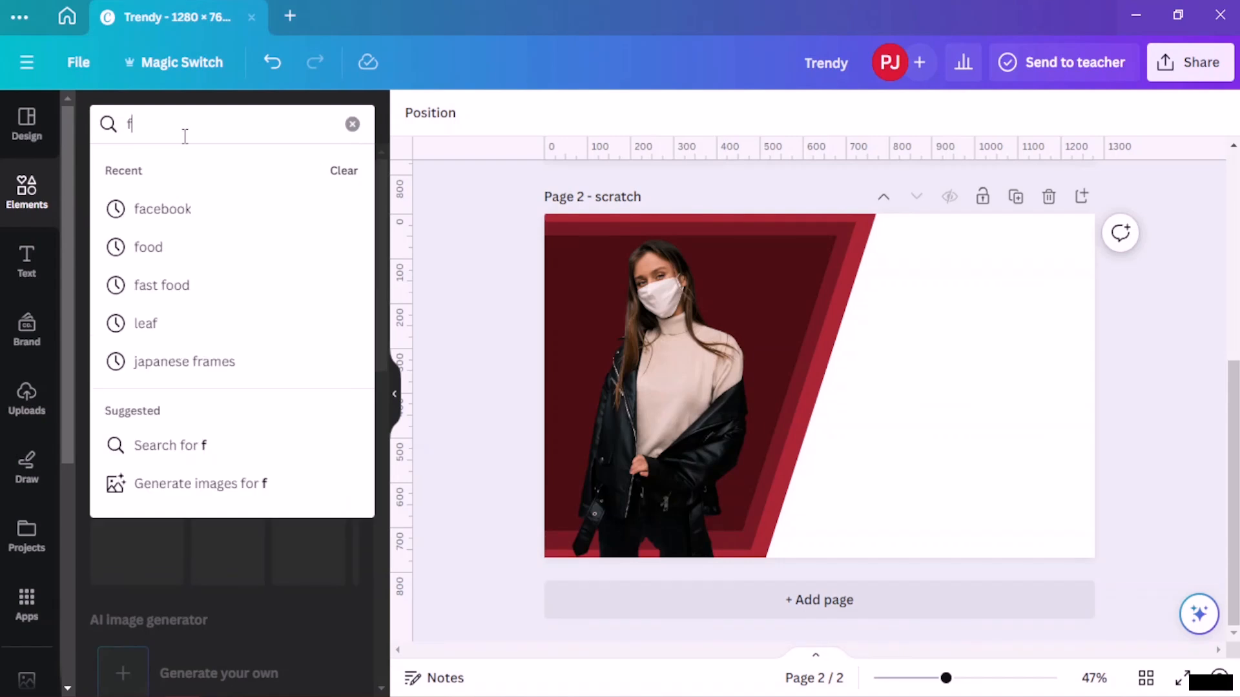
type("ashion")
key("Return")
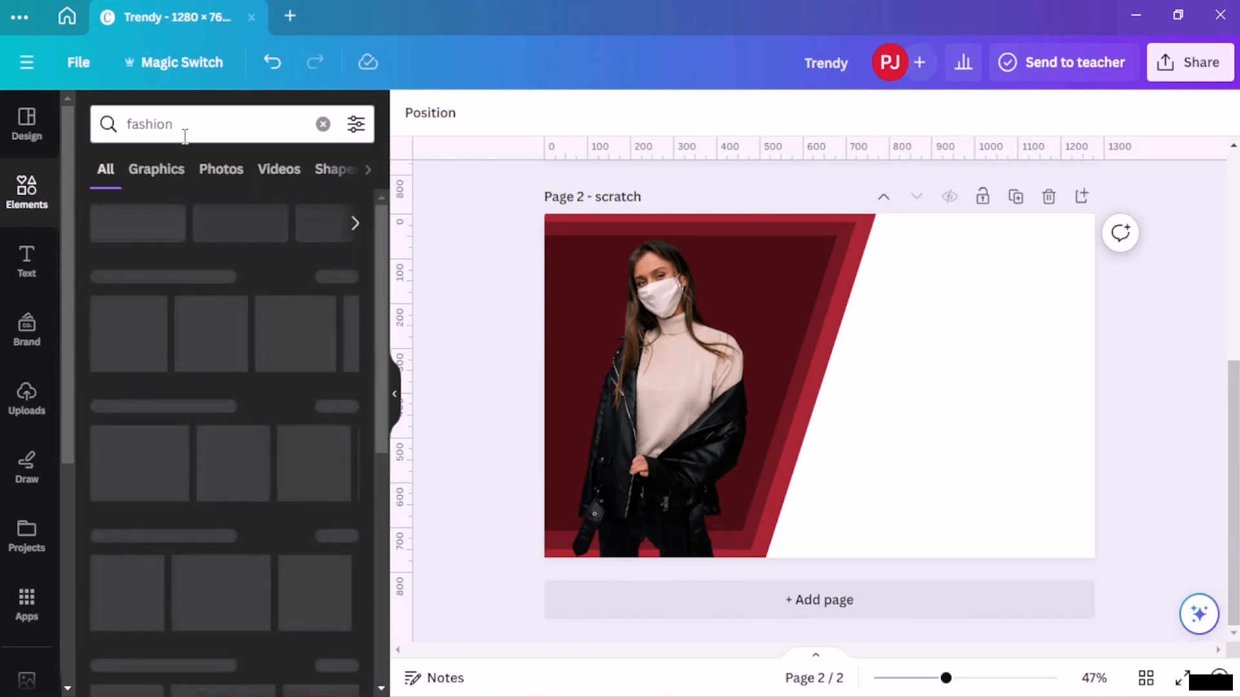
left_click(167, 171)
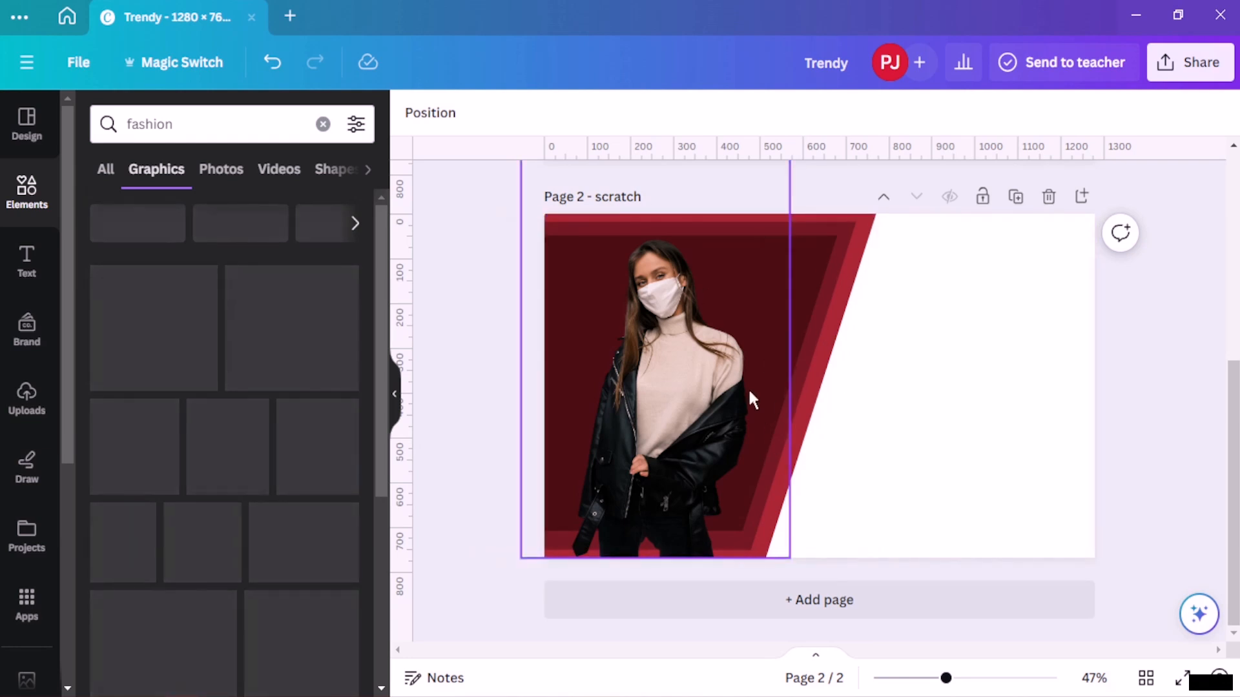
scroll(823, 326, "up", 5)
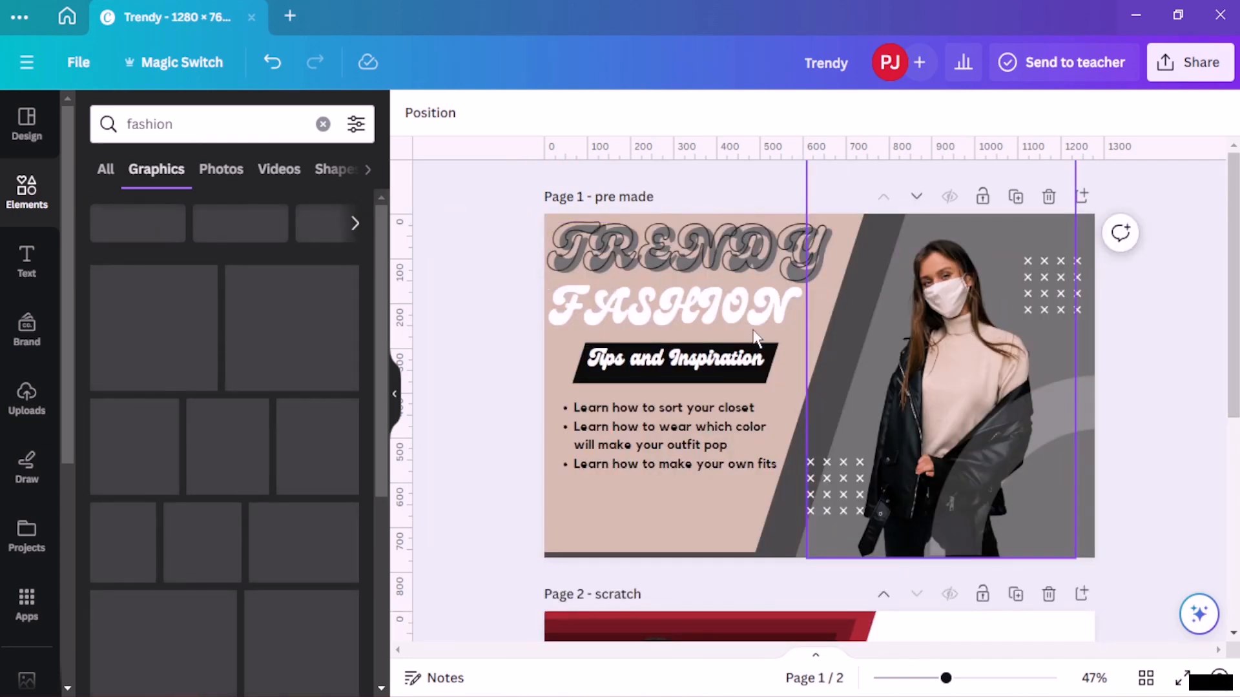
- Duplicate the bullet list from the pre-made page and move the copy onto the scratch page
scroll(662, 304, "down", 5)
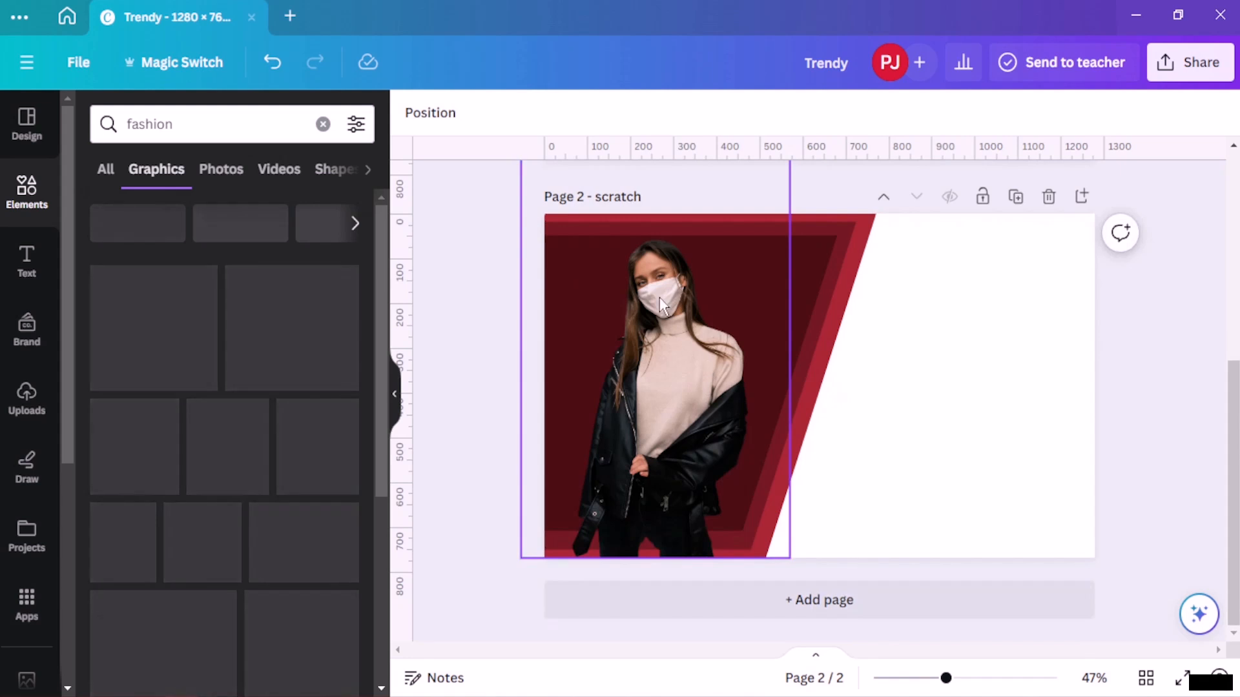
scroll(960, 370, "up", 5)
scroll(949, 387, "down", 3)
scroll(968, 477, "down", 2)
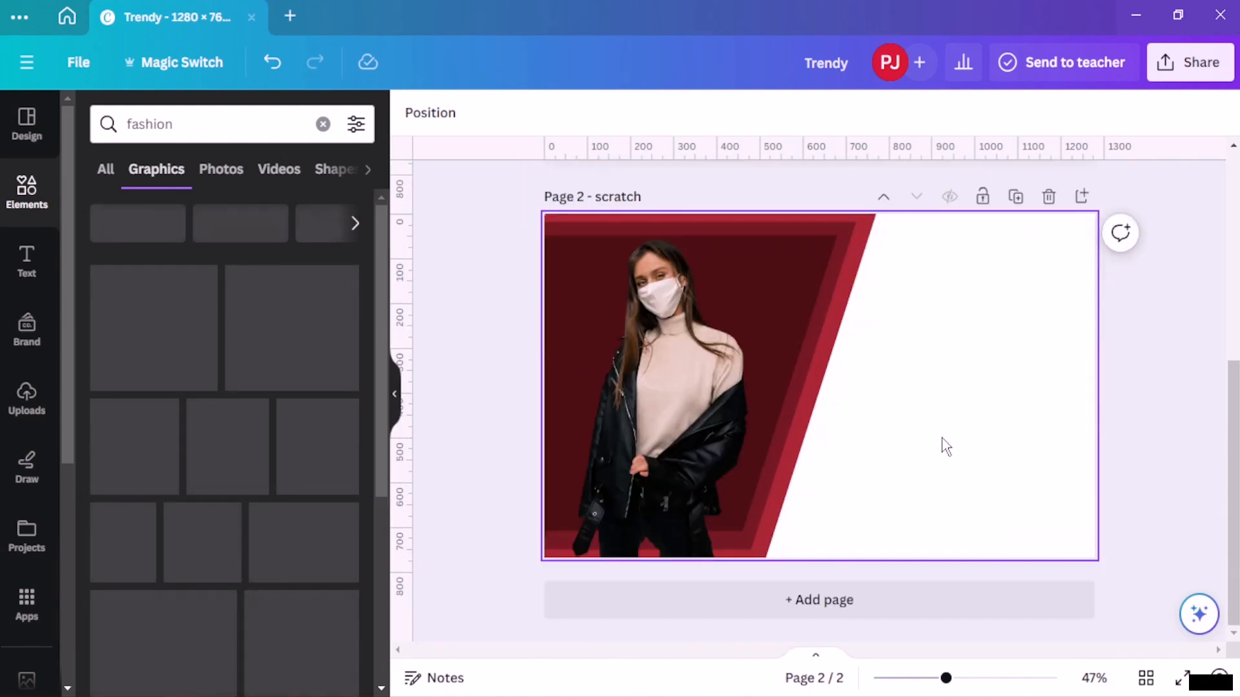
scroll(941, 443, "up", 5)
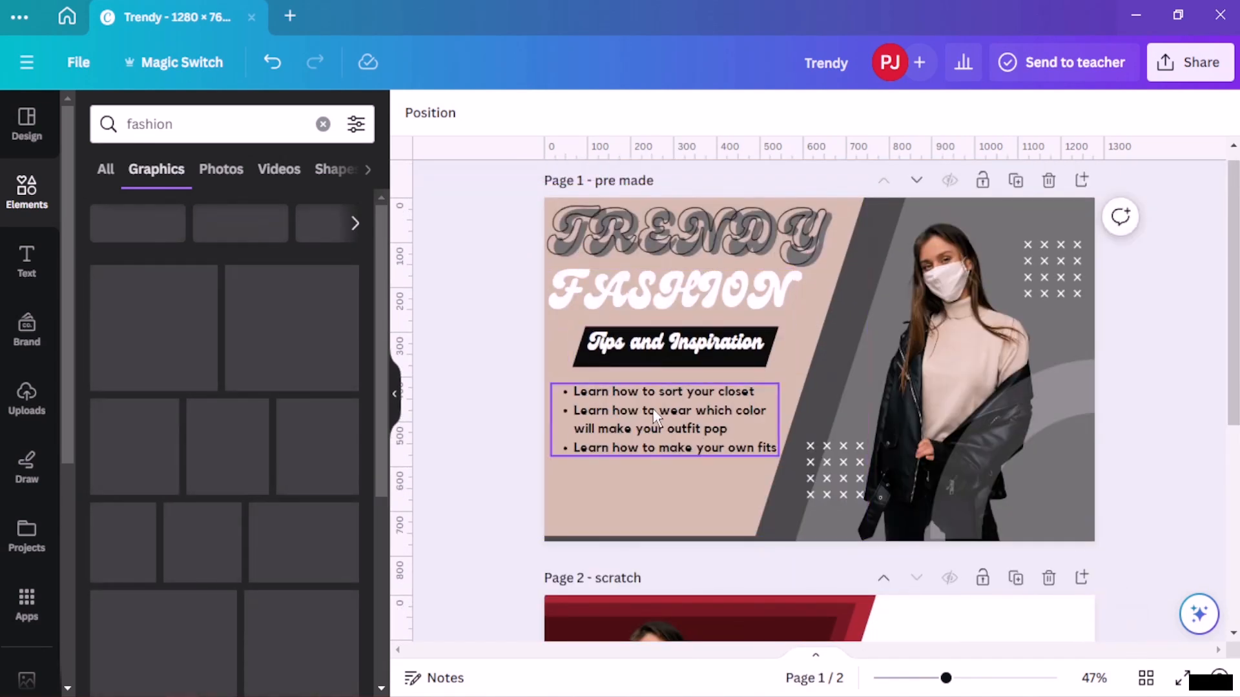
scroll(653, 409, "down", 2)
left_click(670, 345)
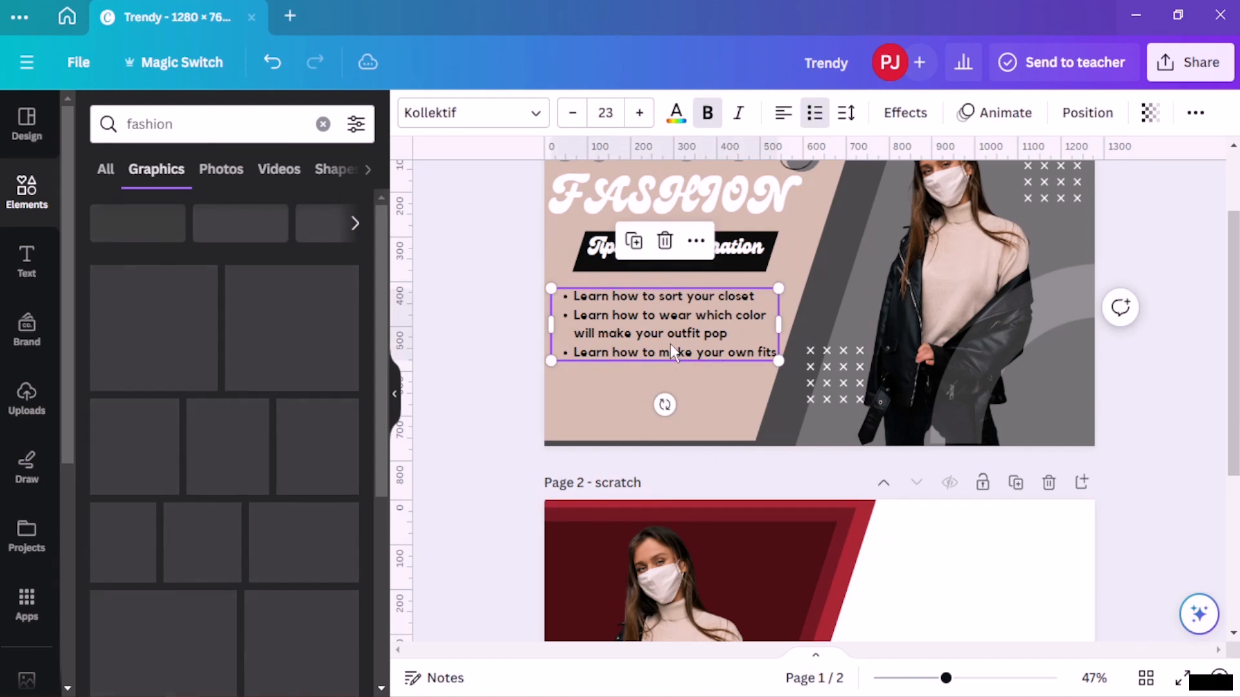
left_click(636, 246)
left_click_drag(706, 357, 975, 608)
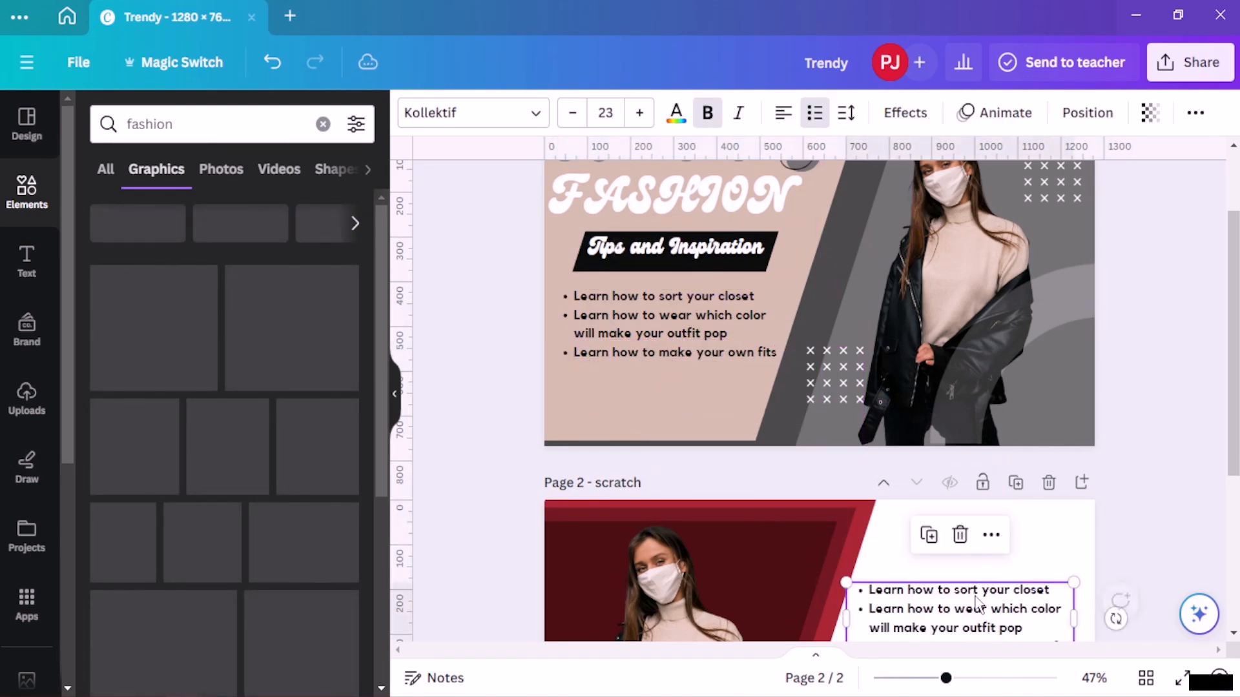
- Position the bullet list in the scratch page's white area at lower right and enlarge it
scroll(968, 581, "down", 5)
left_click_drag(983, 348, 976, 468)
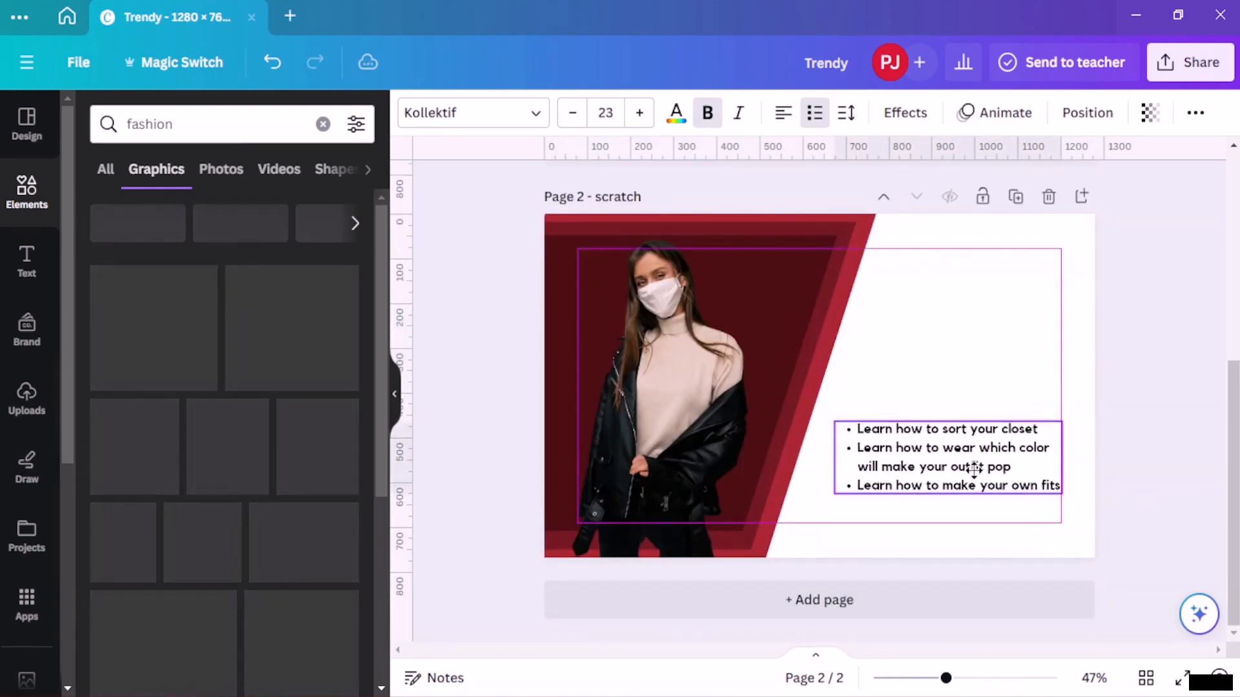
left_click_drag(837, 417, 808, 408)
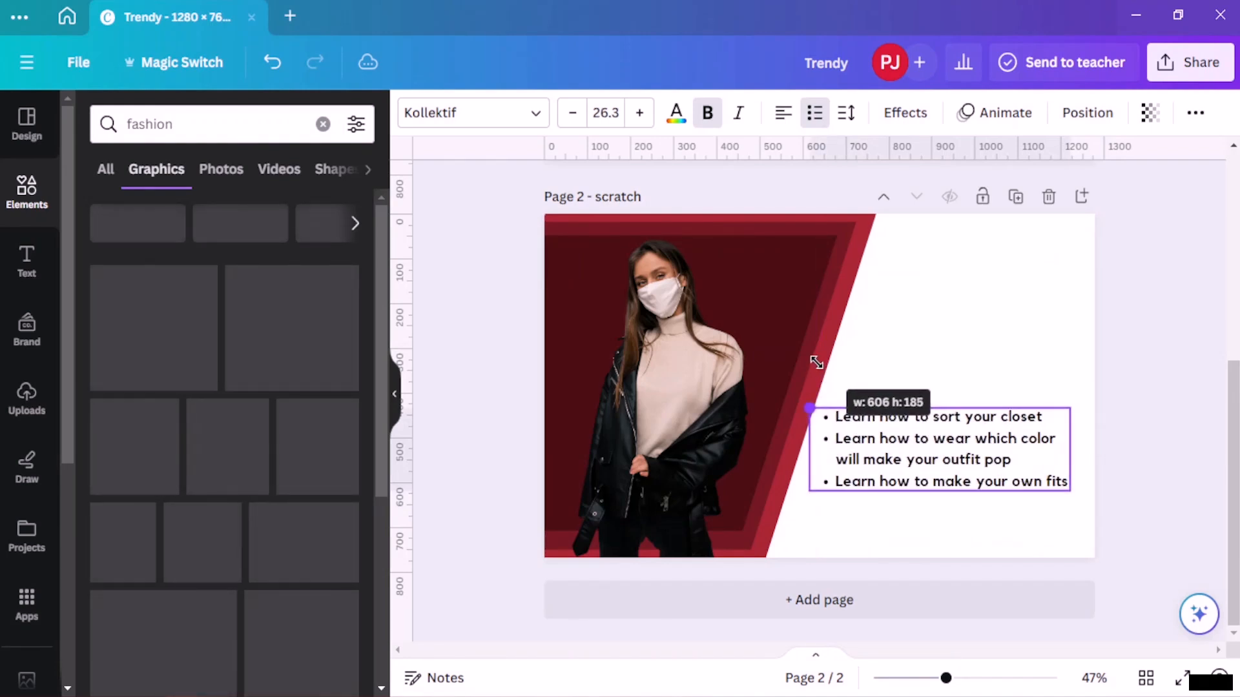
- Increase the bullet list's font size to 29.3
double_click(905, 427)
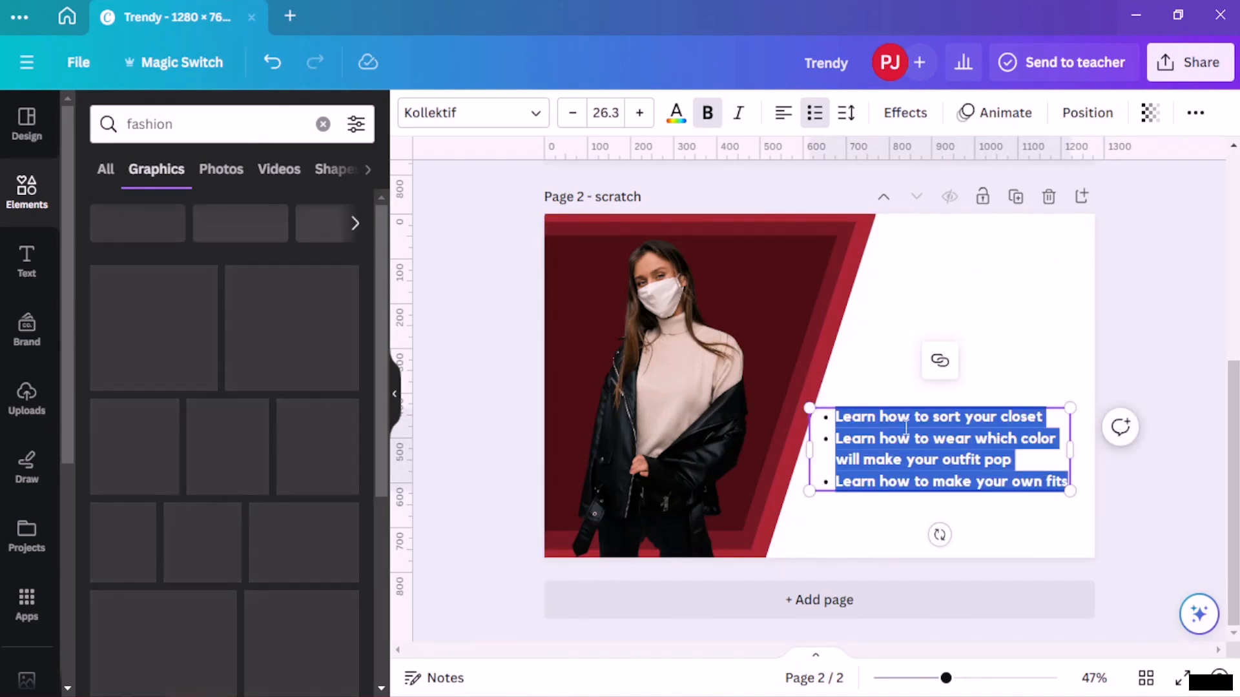
left_click(635, 120)
left_click(635, 120)
left_click(635, 120)
left_click(635, 120)
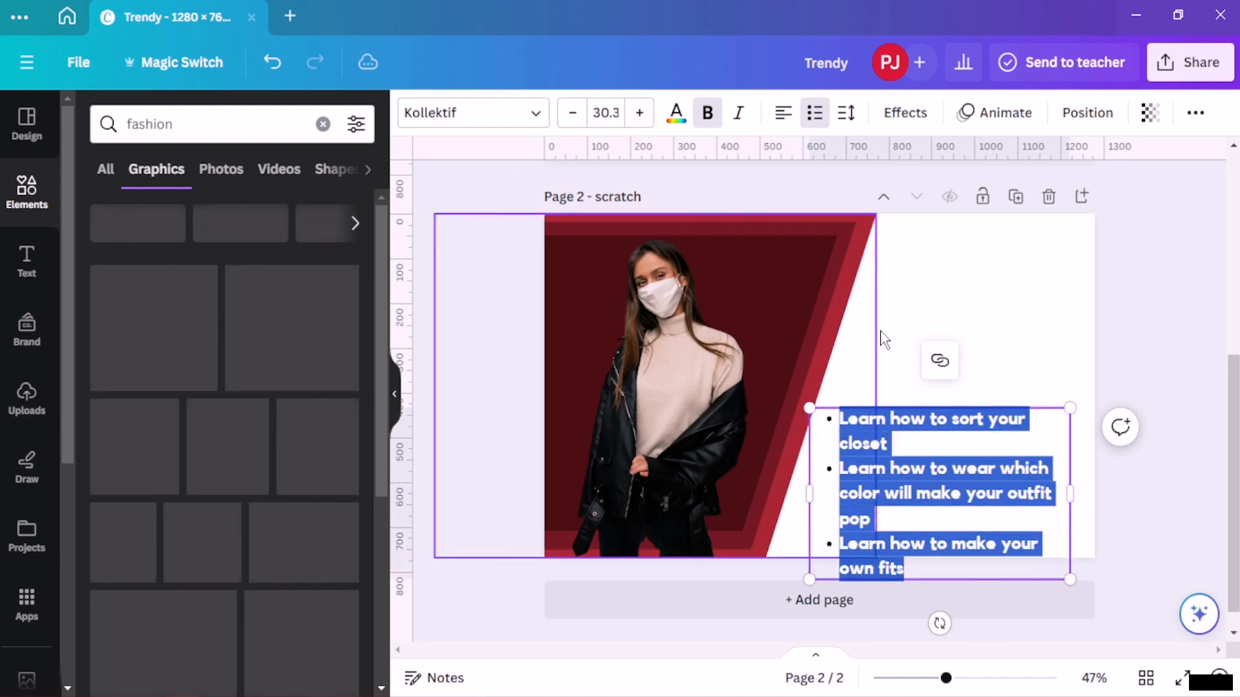
key("ctrl+z")
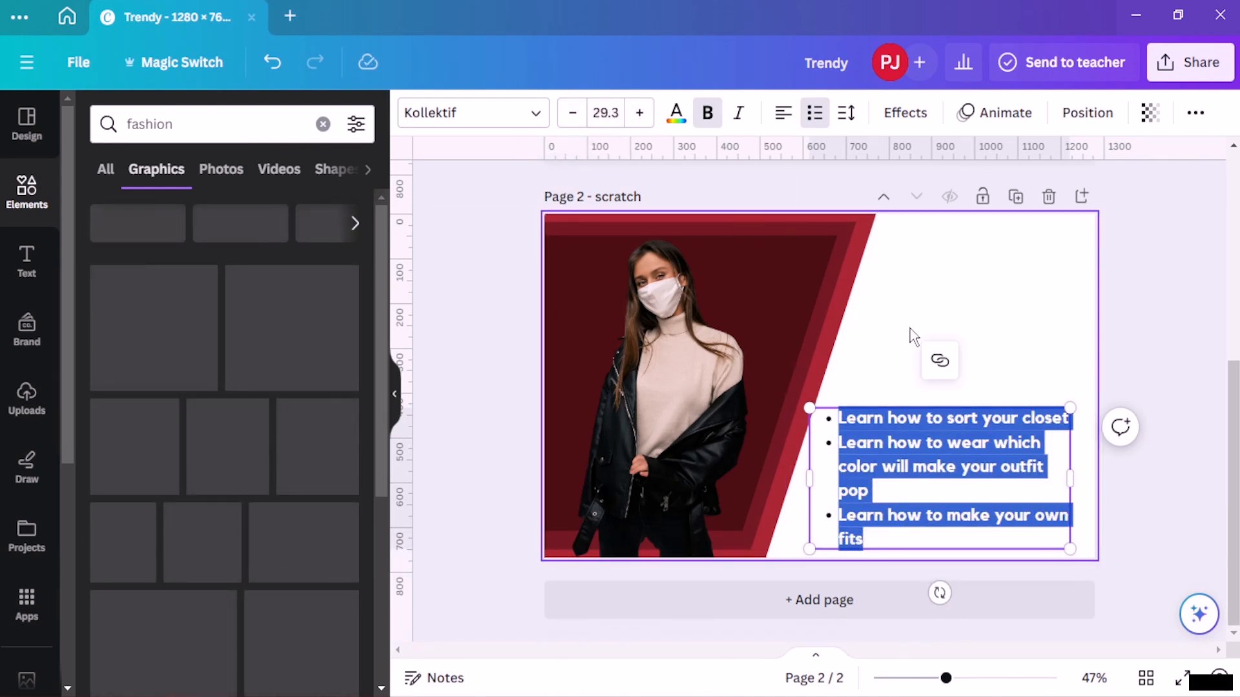
- Nudge the bullet list slightly right within the white area and deselect it
left_click(1148, 245)
left_click_drag(941, 450, 952, 444)
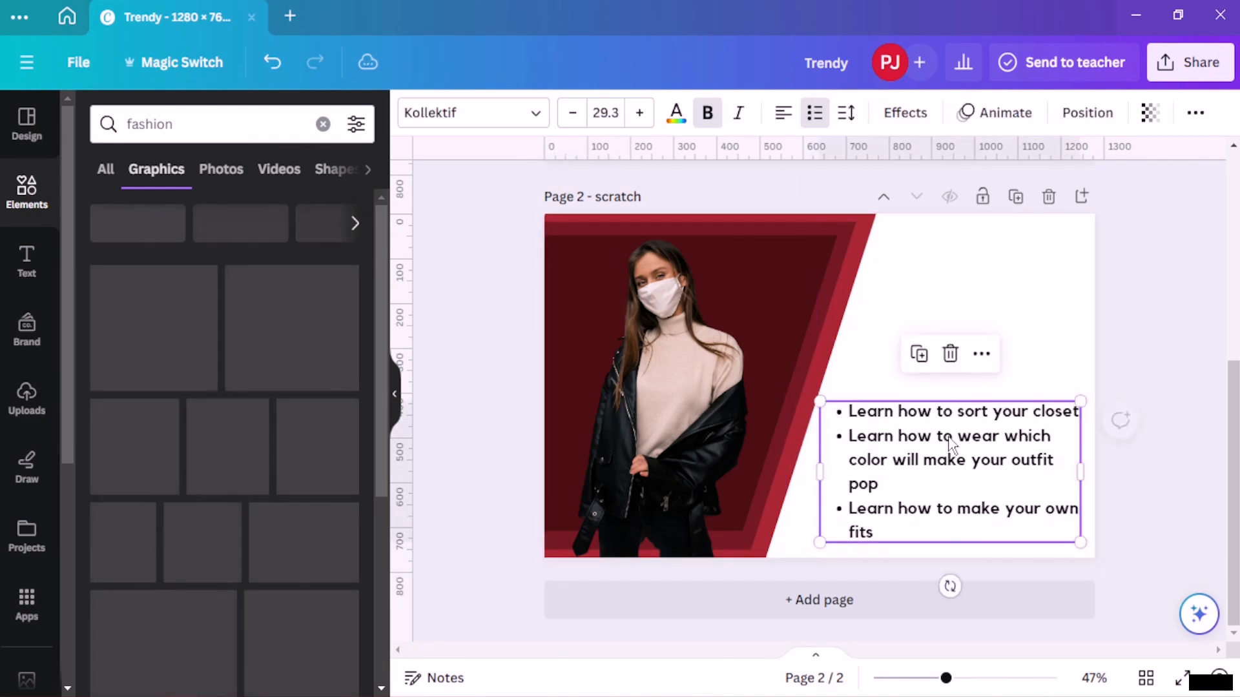
left_click(1137, 266)
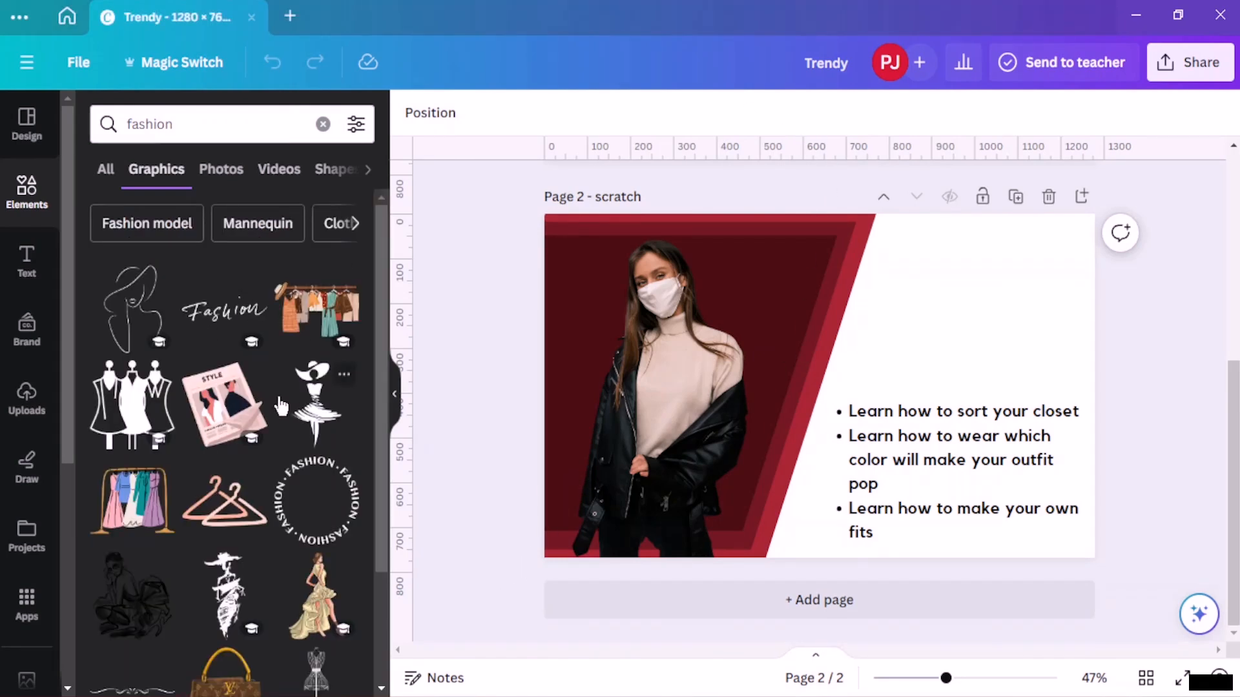
- Browse the fashion graphics results for a suitable decorative element
scroll(281, 405, "down", 3)
scroll(226, 494, "down", 3)
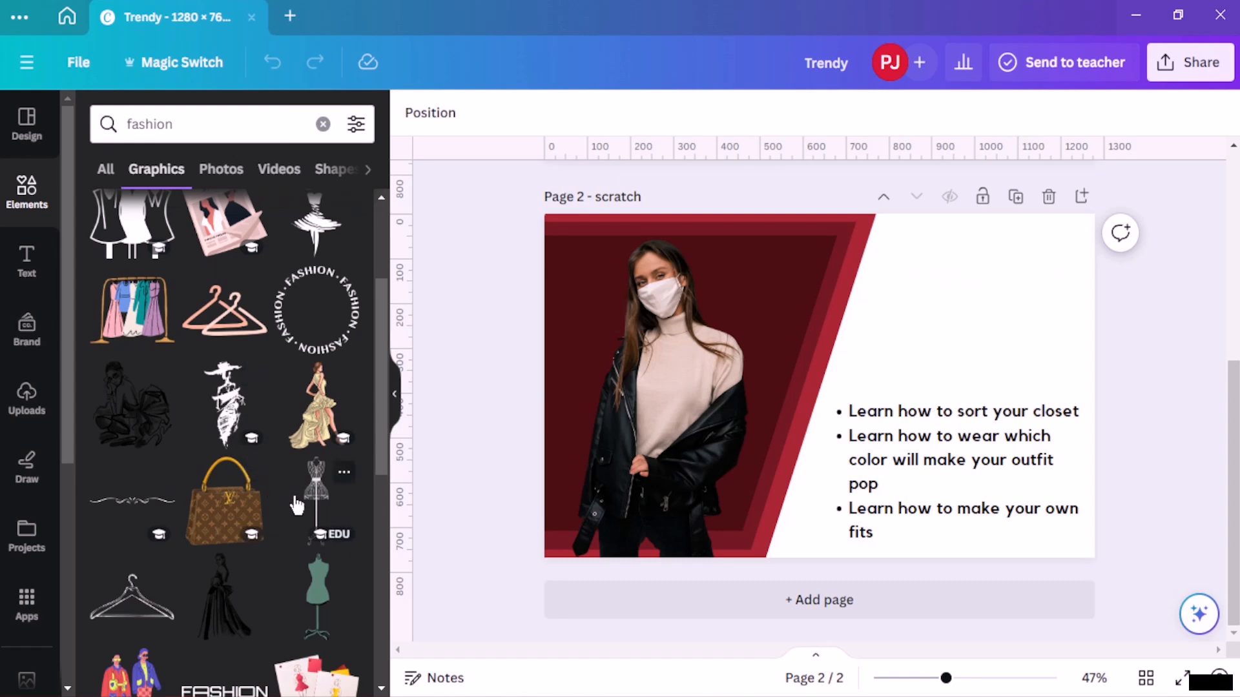
scroll(297, 505, "down", 15)
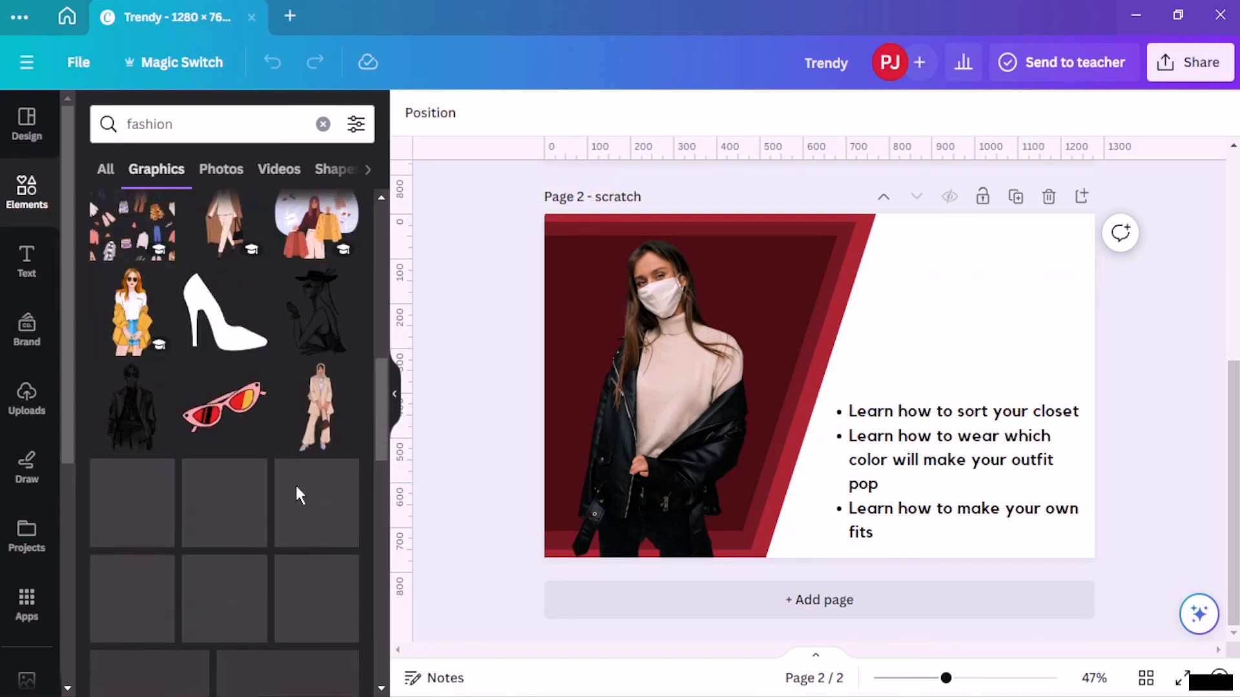
scroll(295, 484, "down", 5)
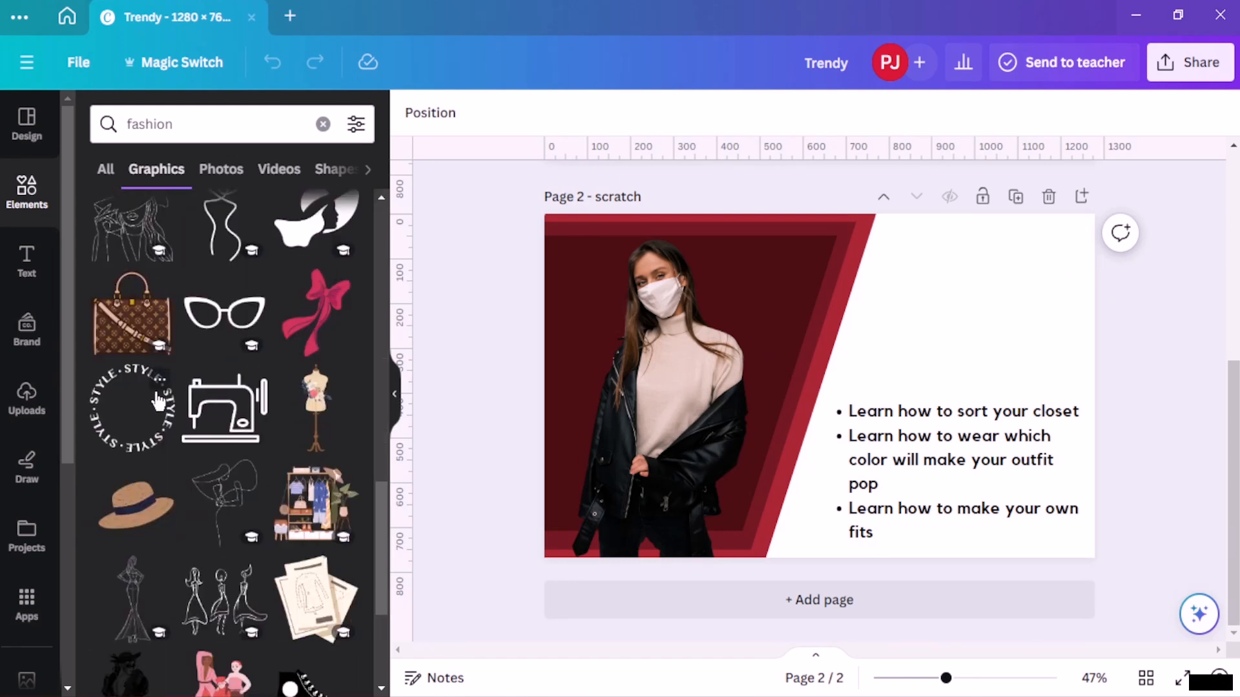
scroll(158, 402, "down", 5)
scroll(163, 399, "down", 3)
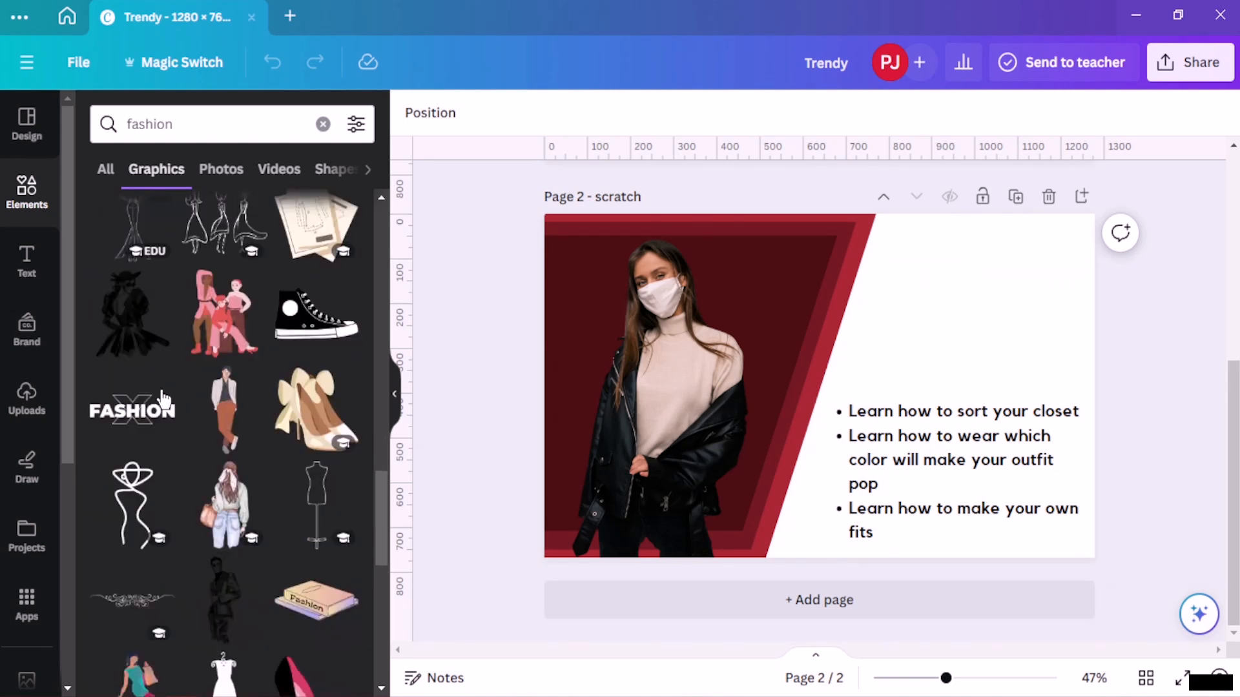
scroll(161, 394, "down", 7)
scroll(163, 399, "down", 5)
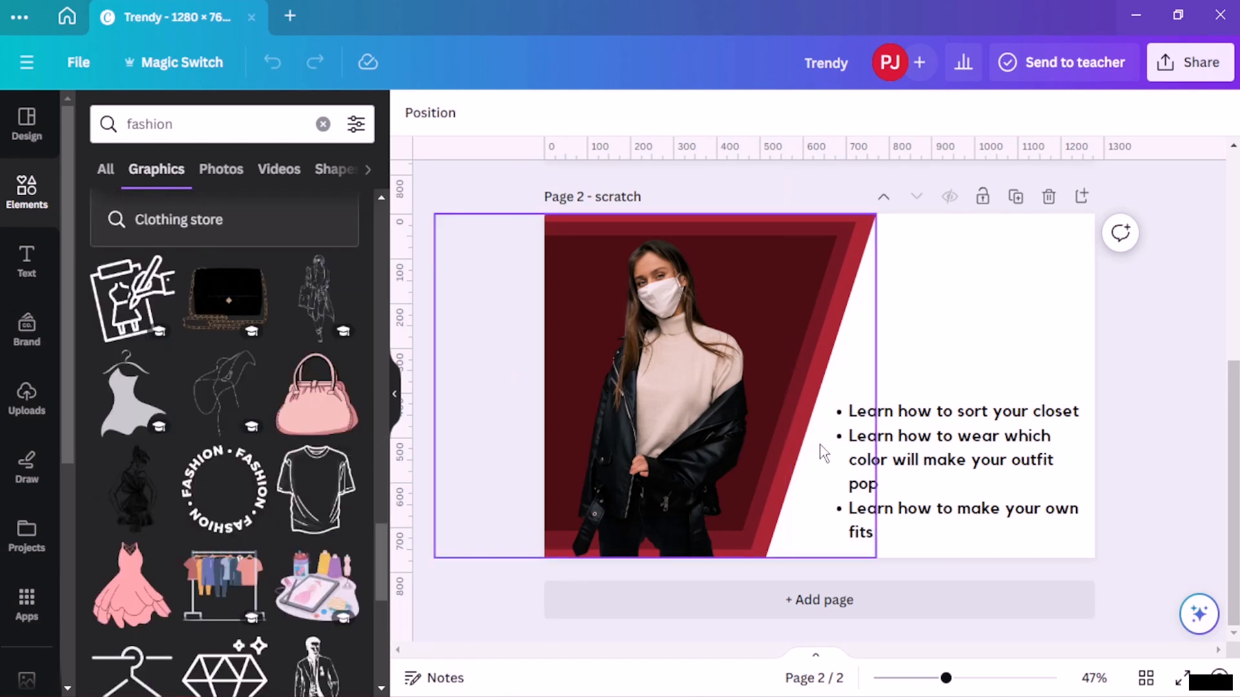
- Add a hanger graphic from the fashion results, then shrink and tilt it over the red photo panel
scroll(186, 509, "down", 5)
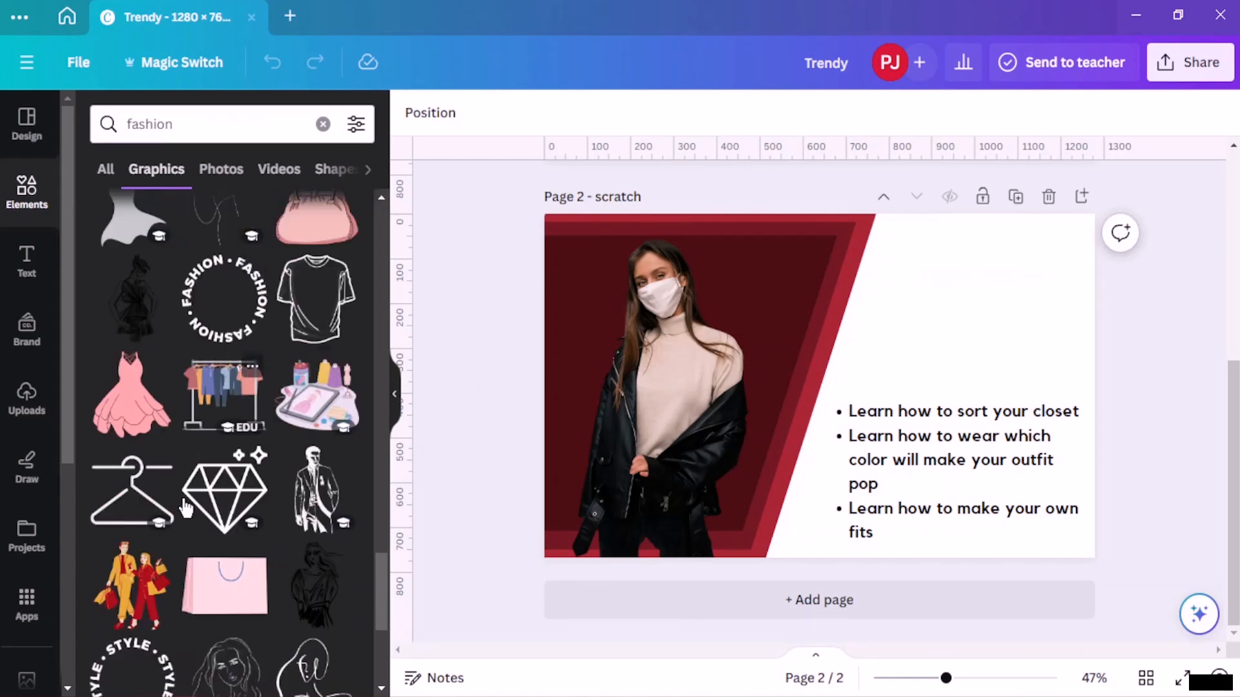
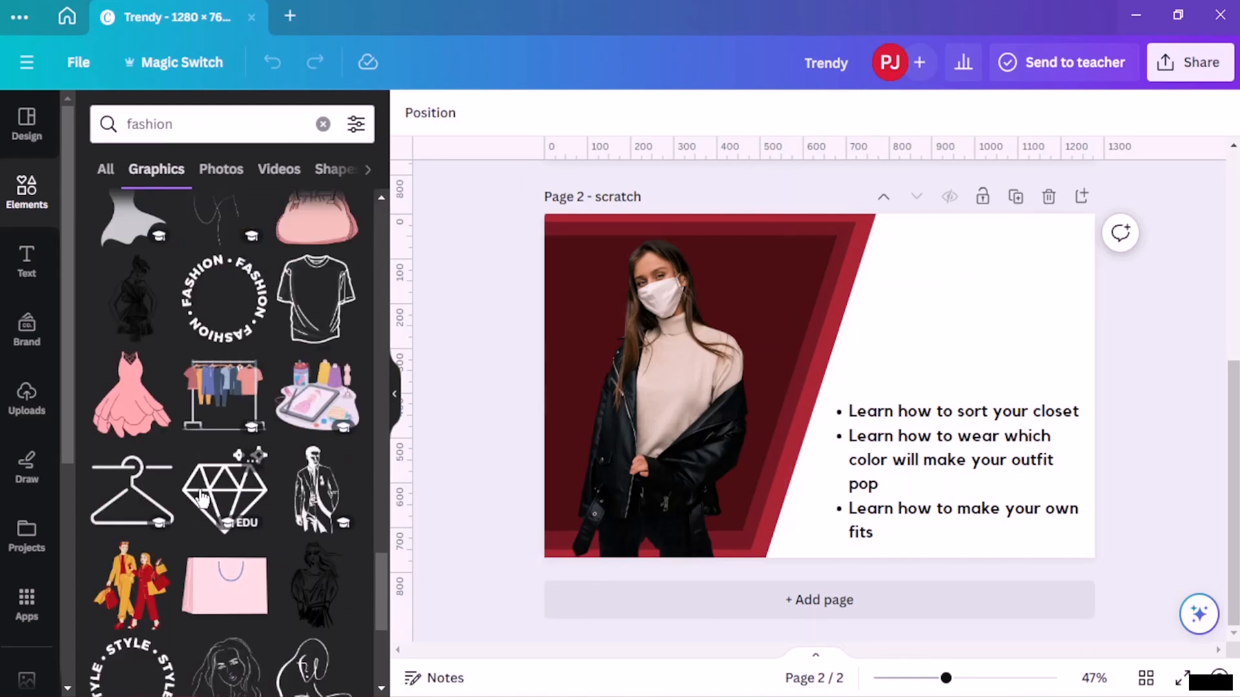
scroll(176, 468, "down", 5)
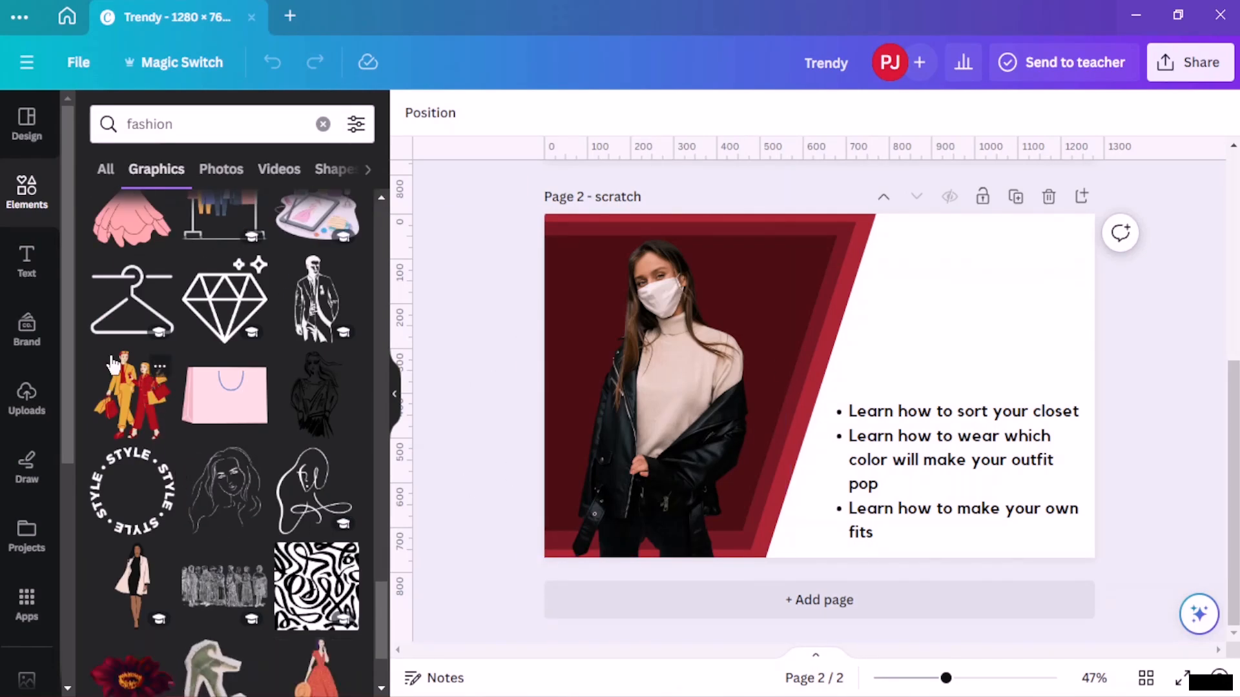
- Add a hanger graphic from the fashion results, then shrink and tilt it over the red photo panel
left_click(126, 317)
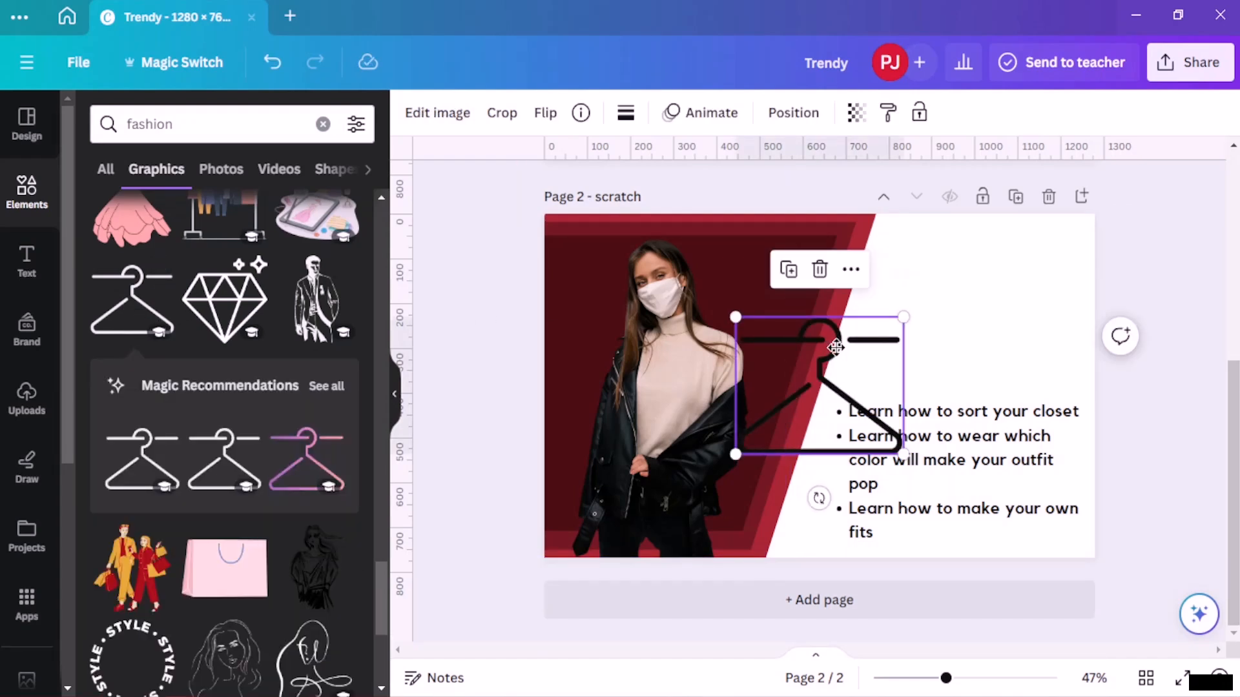
left_click_drag(823, 335, 810, 266)
left_click_drag(803, 429, 876, 448)
left_click_drag(902, 361, 743, 490)
left_click(749, 169)
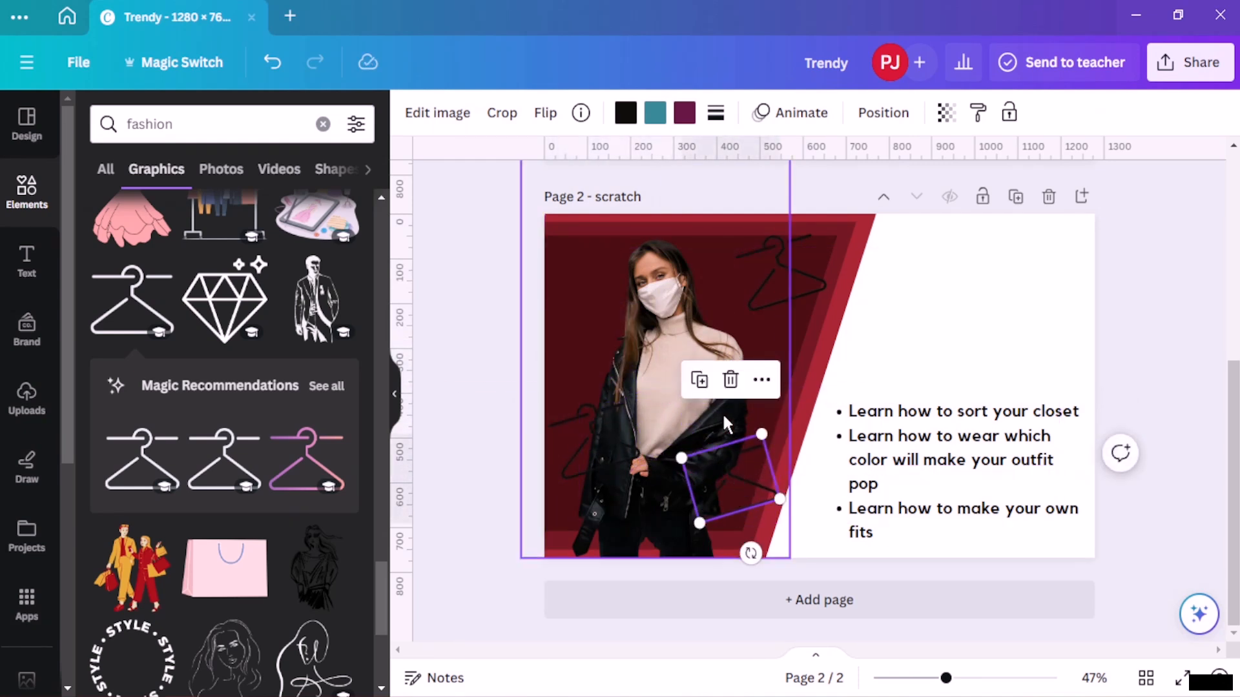
- Duplicate the hanger several times and scatter the copies across the red photo panel
left_click(698, 380)
left_click_drag(840, 500, 746, 382)
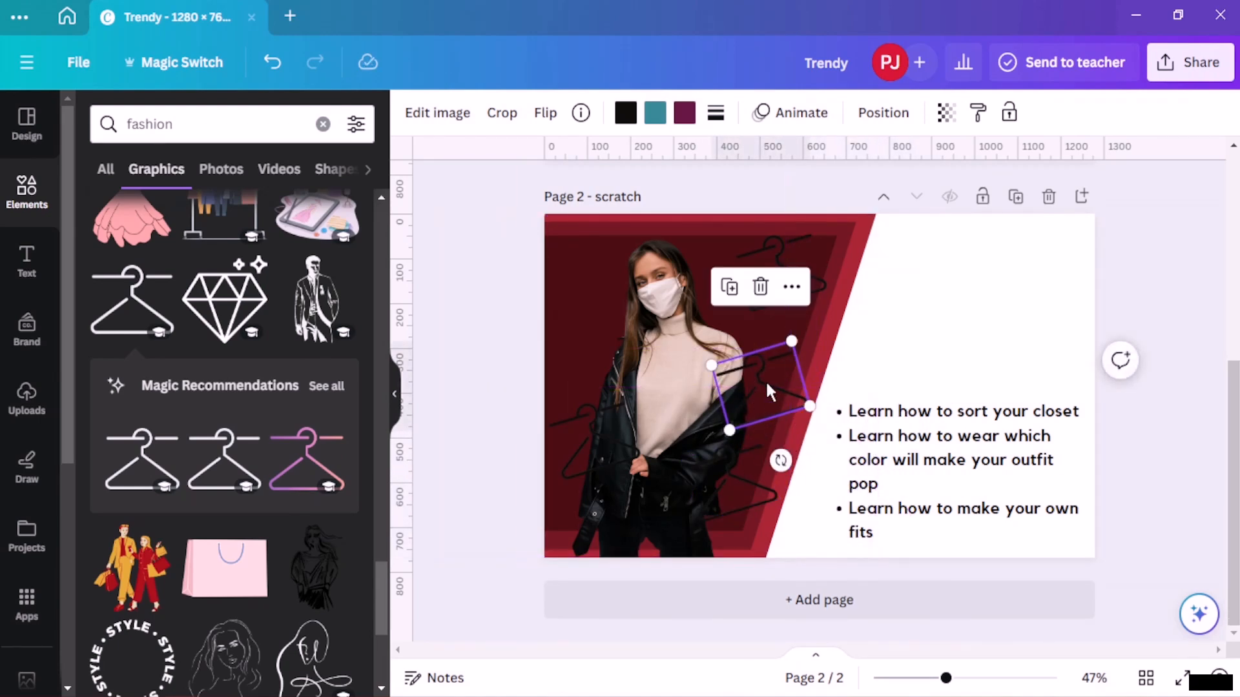
left_click(730, 287)
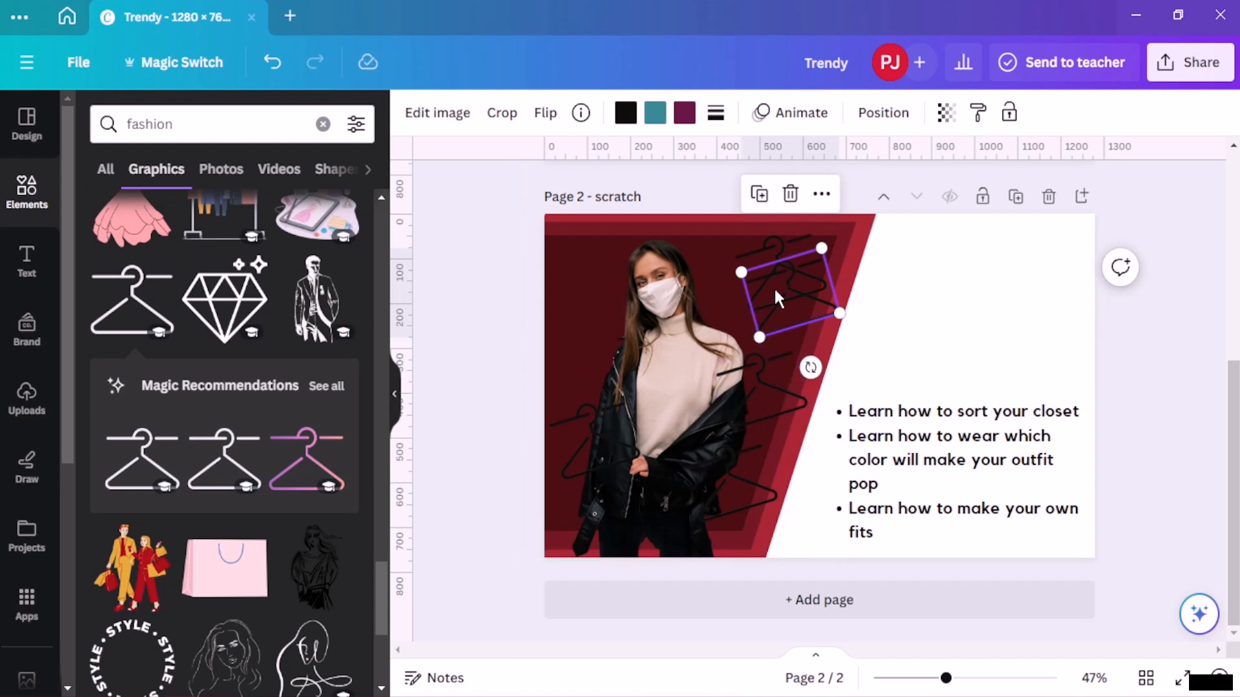
left_click_drag(774, 296, 694, 347)
left_click(644, 340)
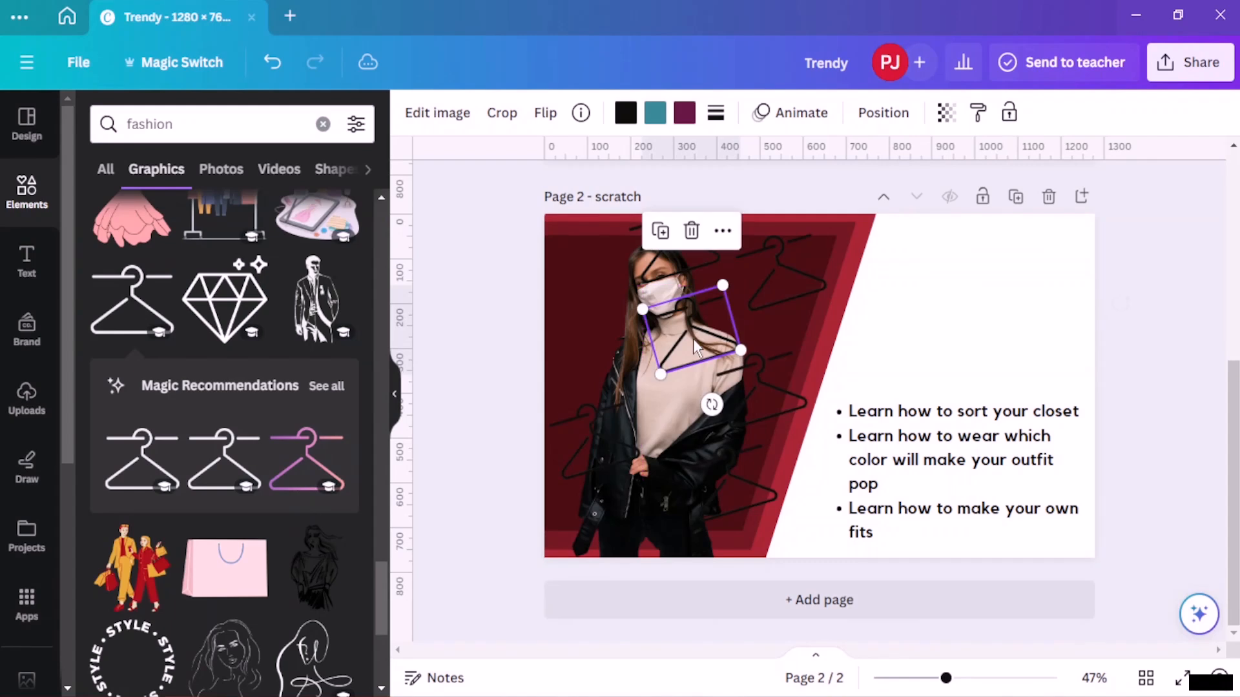
key("ctrl+d")
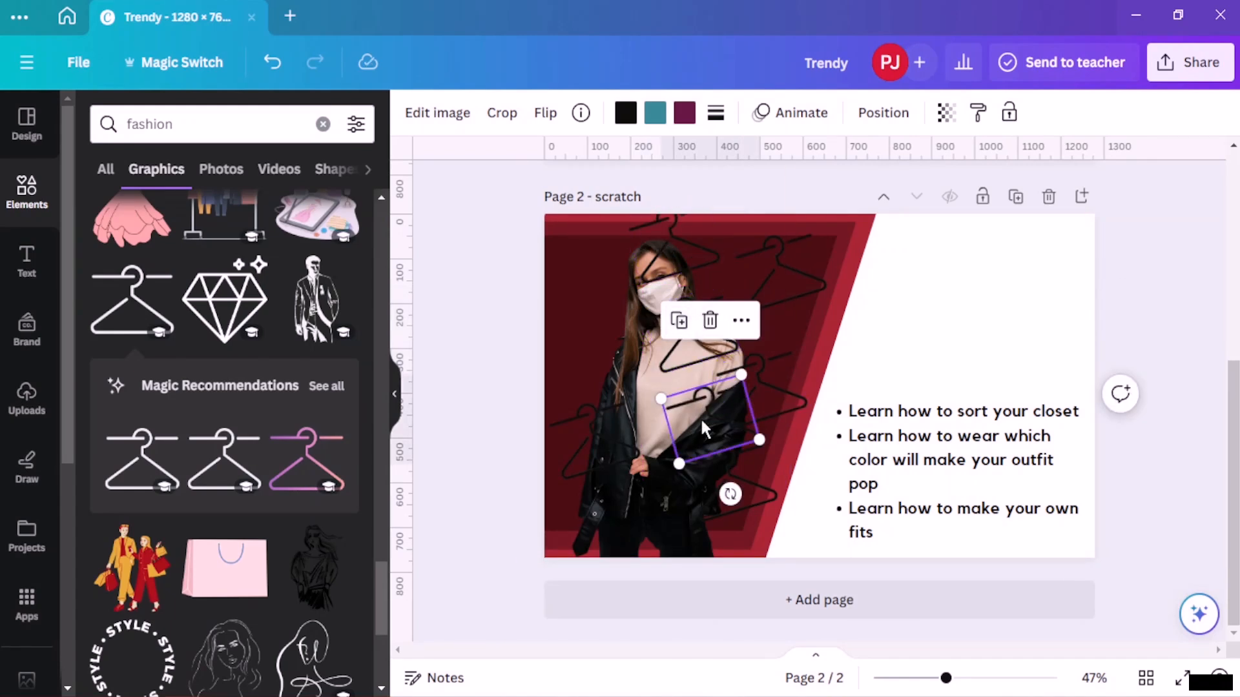
left_click_drag(704, 427, 586, 257)
left_click(563, 241)
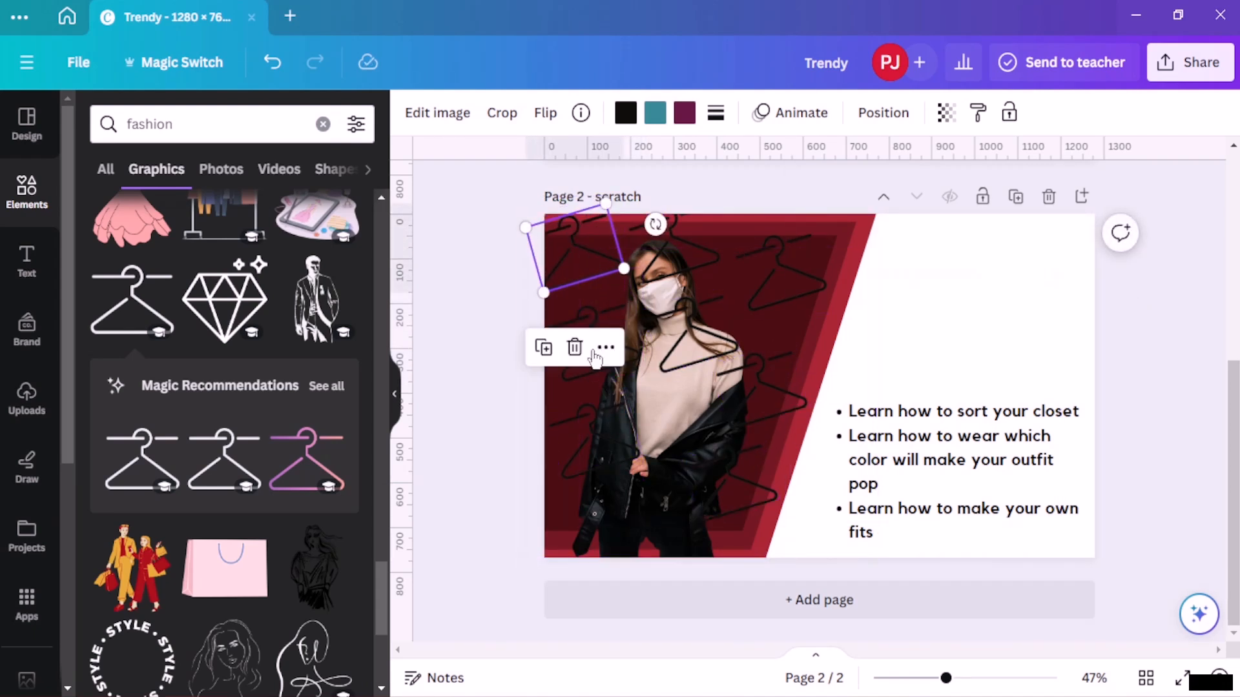
- Select the scattered hangers in the Layers list and group them together
left_click(879, 122)
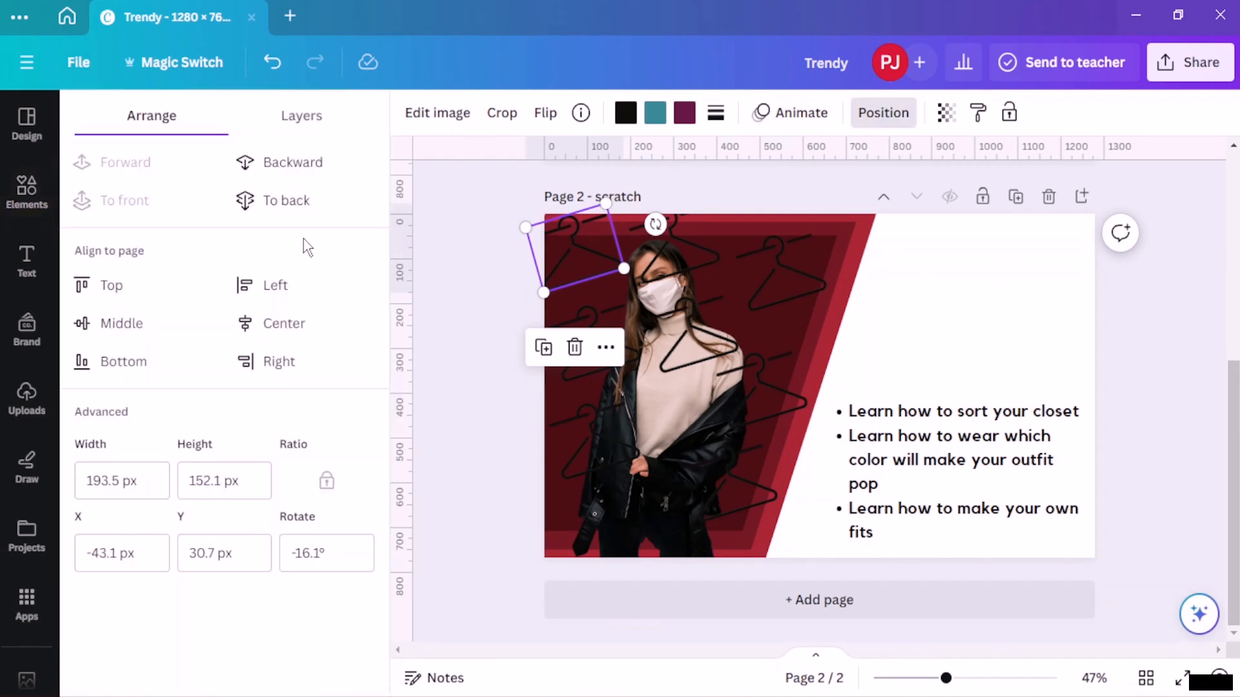
left_click(300, 117)
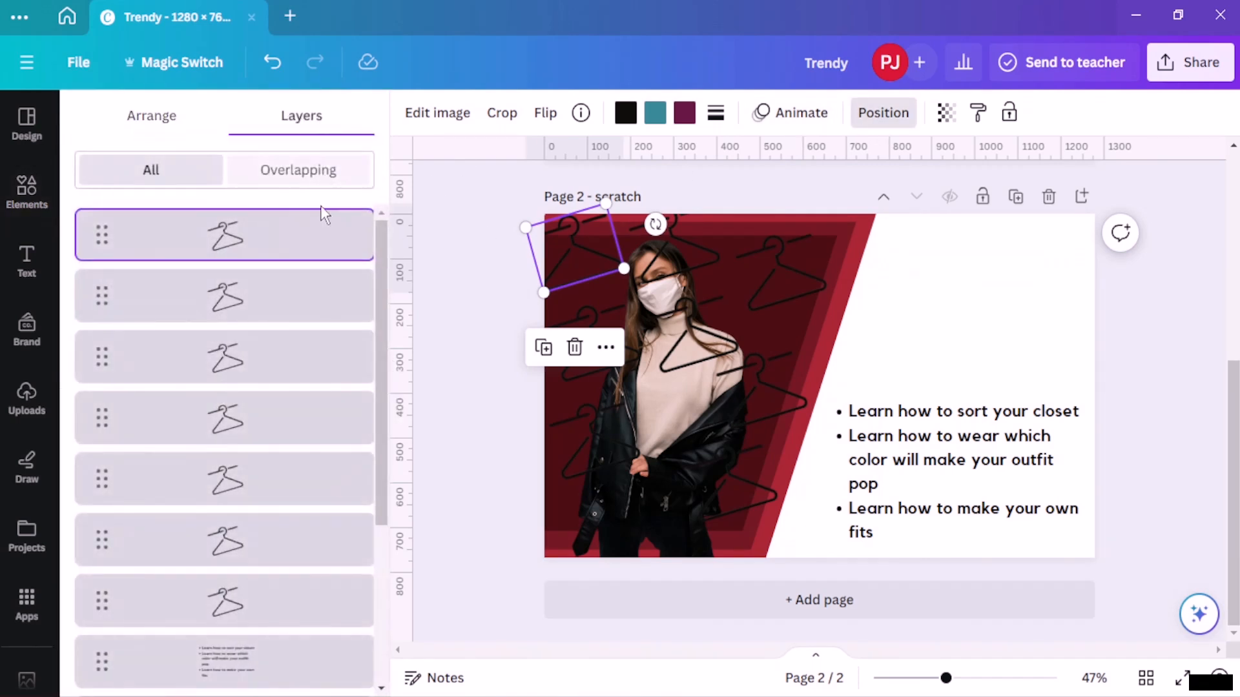
left_click(252, 300, "shift")
left_click(255, 355, "shift")
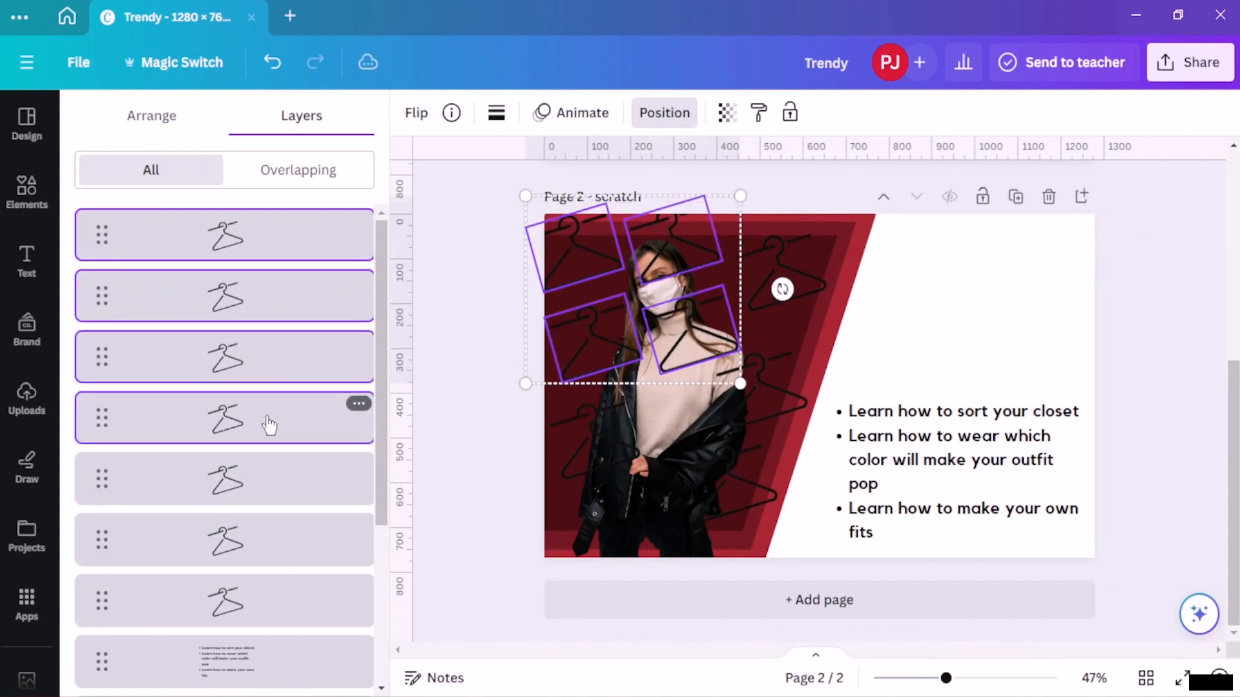
left_click(255, 417, "shift")
left_click(255, 478, "shift")
left_click(253, 540, "shift")
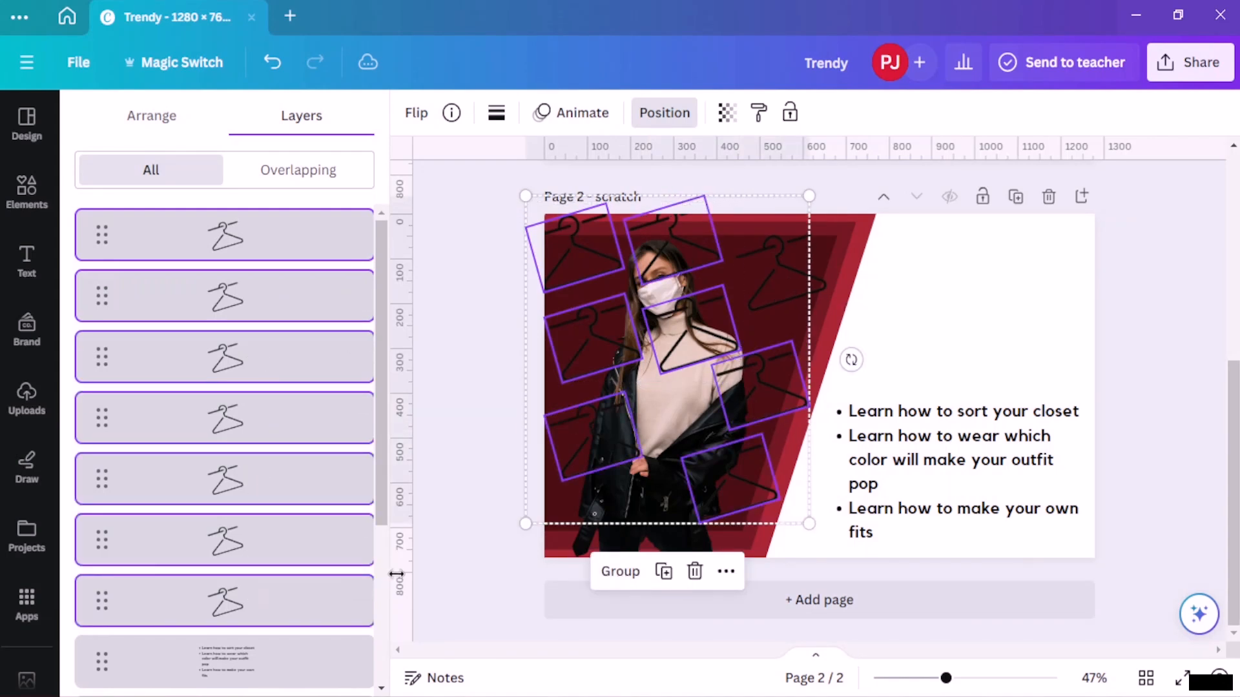
key("ctrl+g")
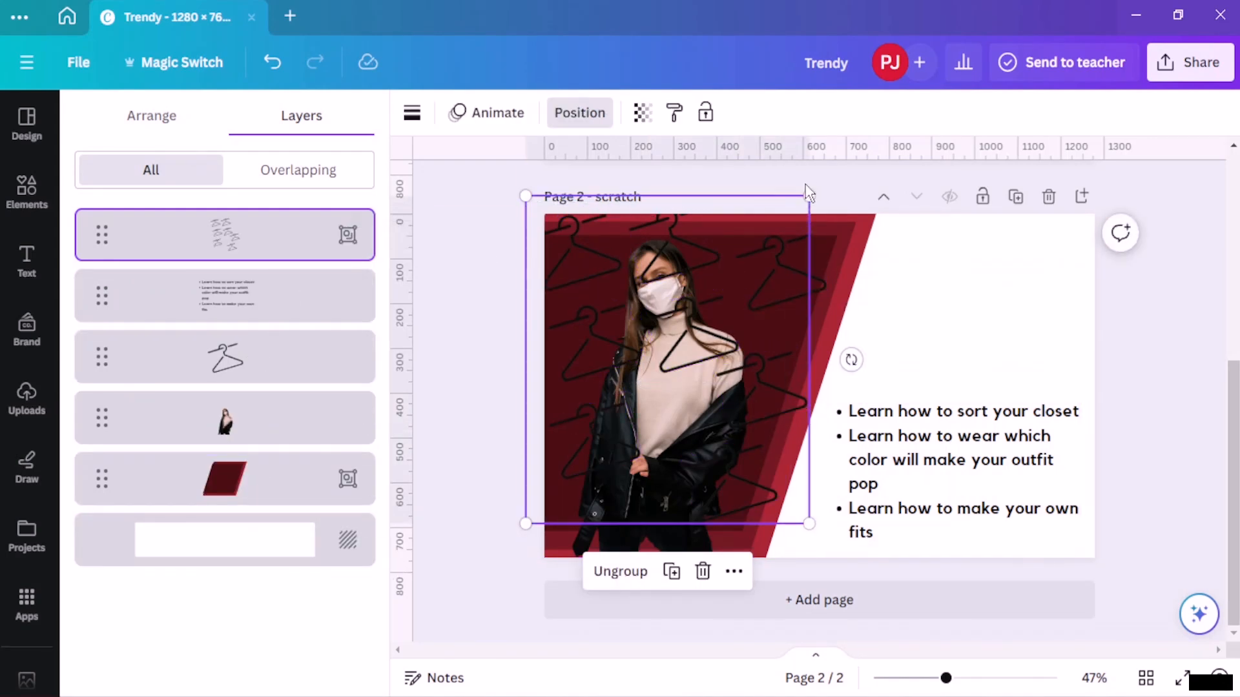
- Set the hanger group's transparency to 97
left_click(654, 117)
left_click_drag(636, 188, 567, 189)
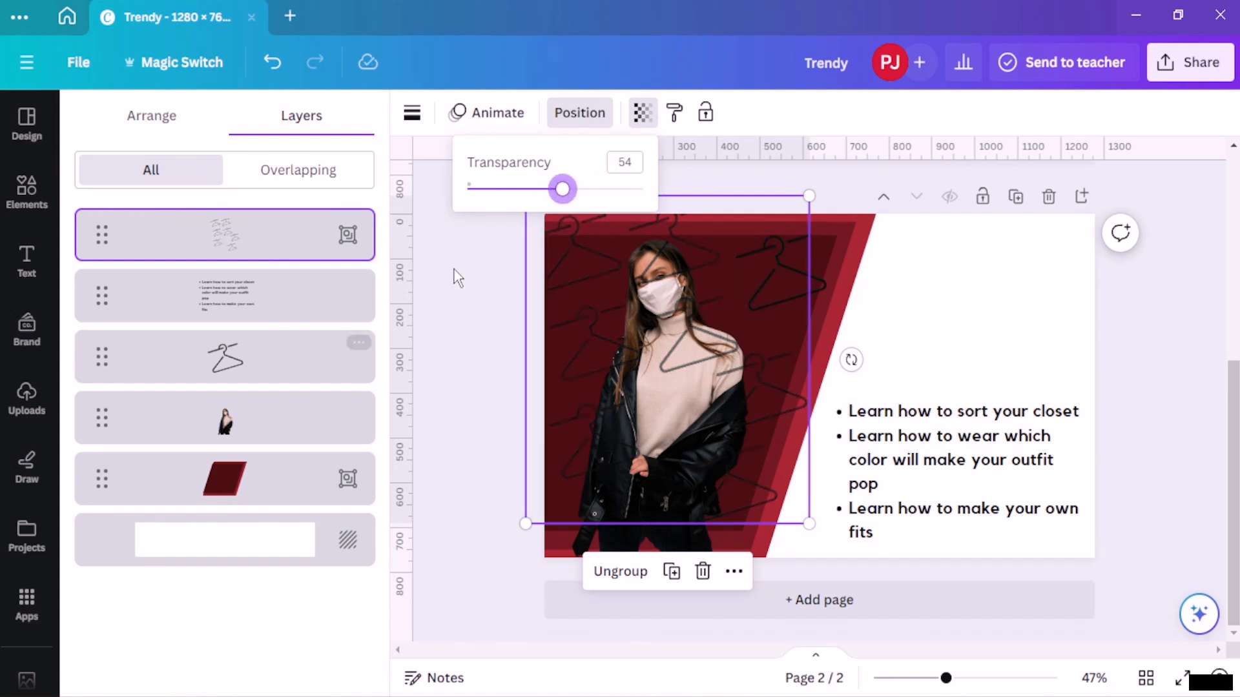
left_click_drag(563, 189, 638, 190)
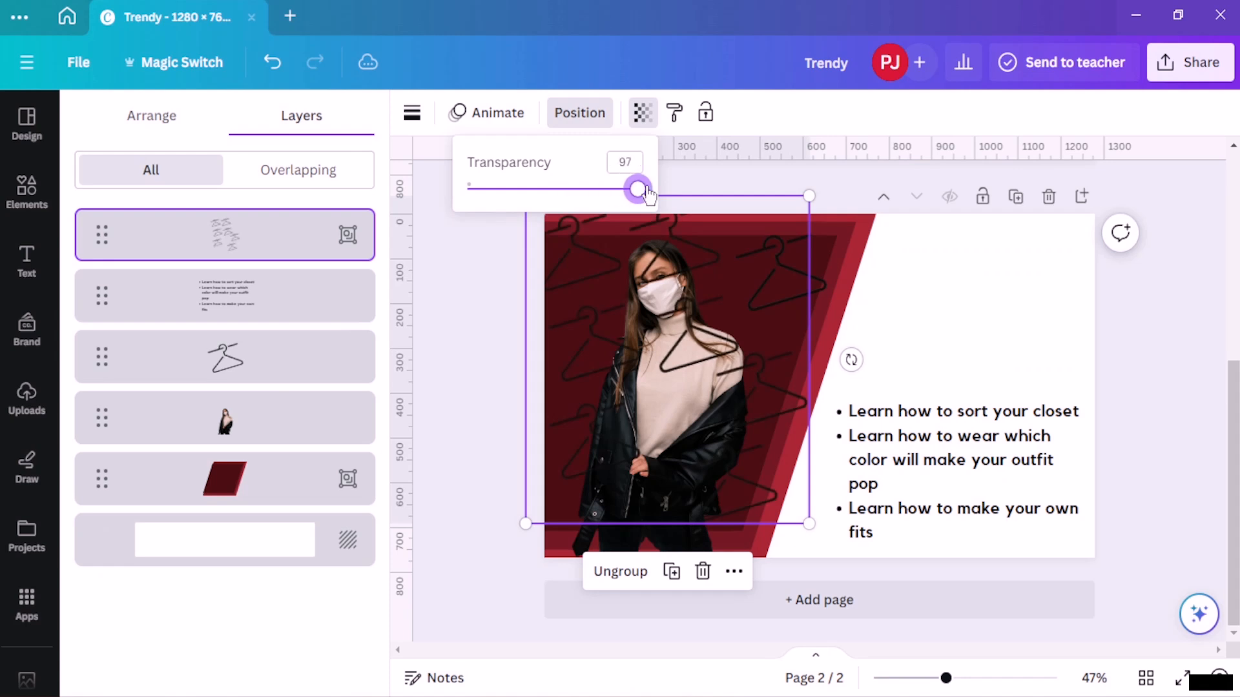
- Reorder the layers so the stray hanger sits directly below the hanger group, above the bullet list
left_click(301, 243)
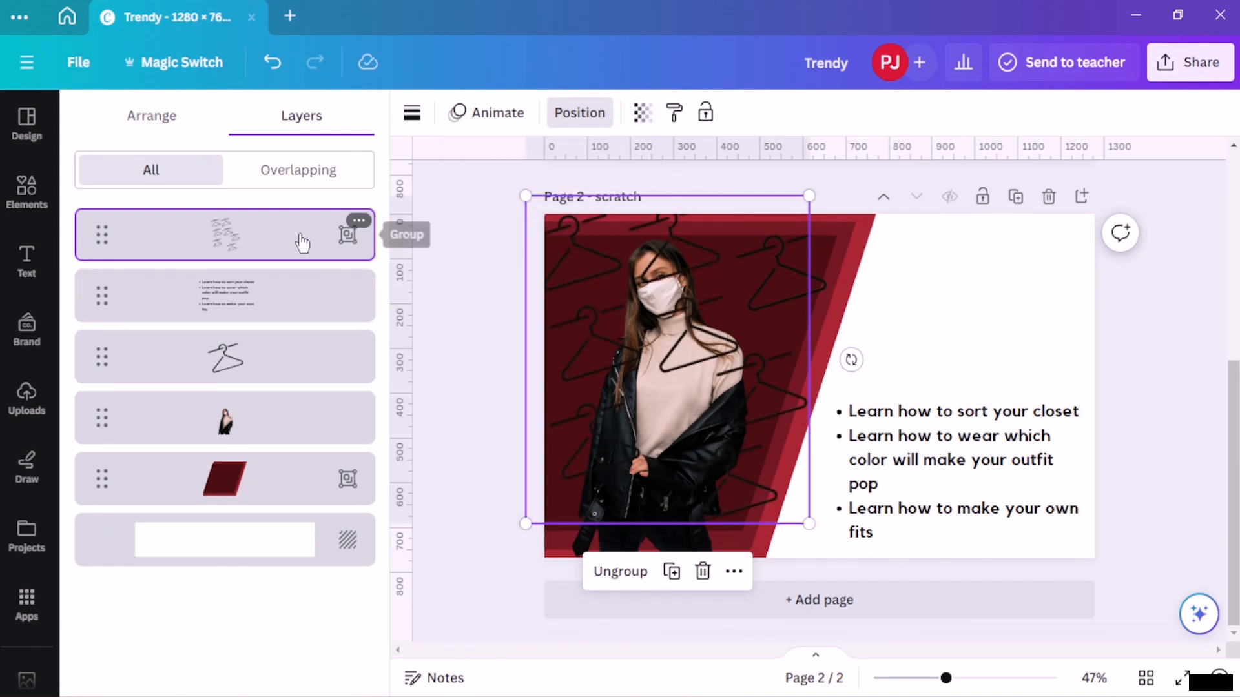
left_click(287, 308)
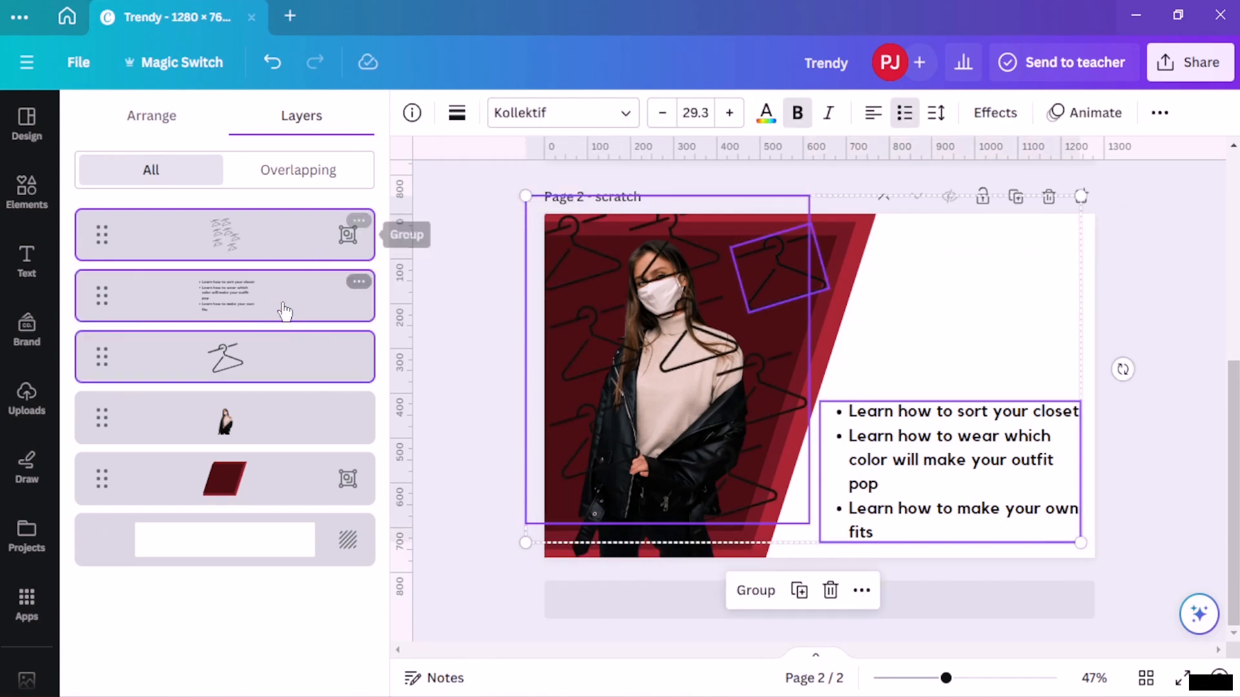
key("Escape")
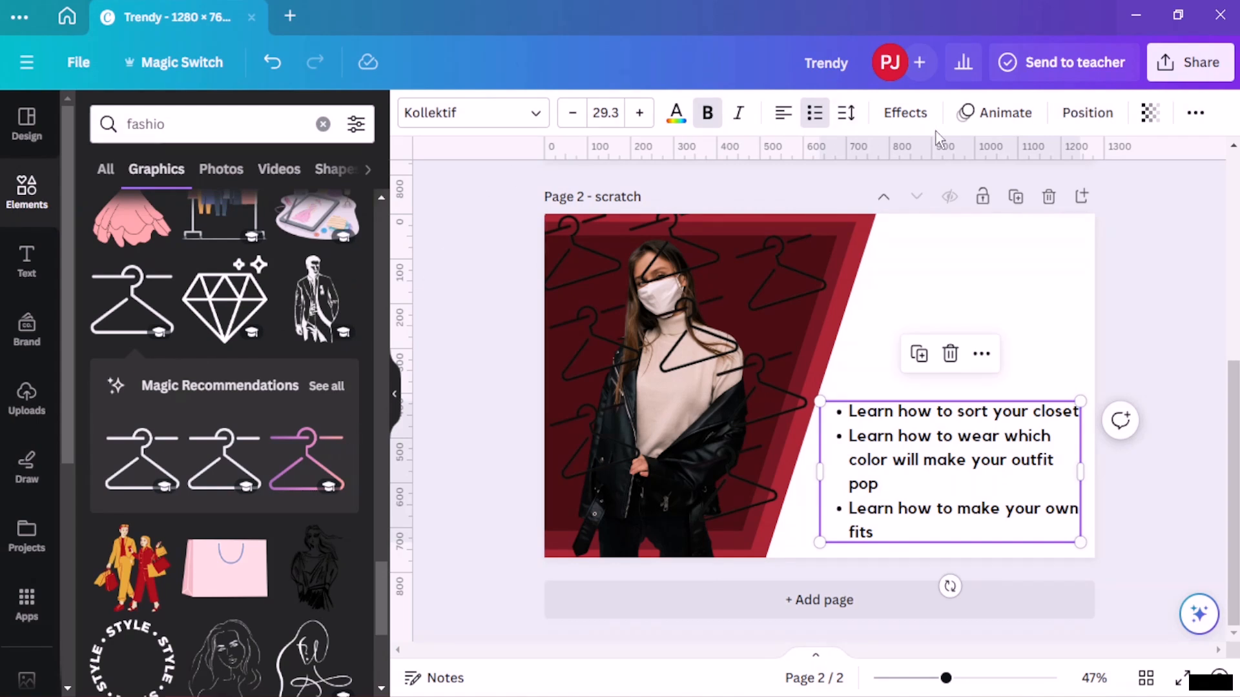
left_click(1080, 123)
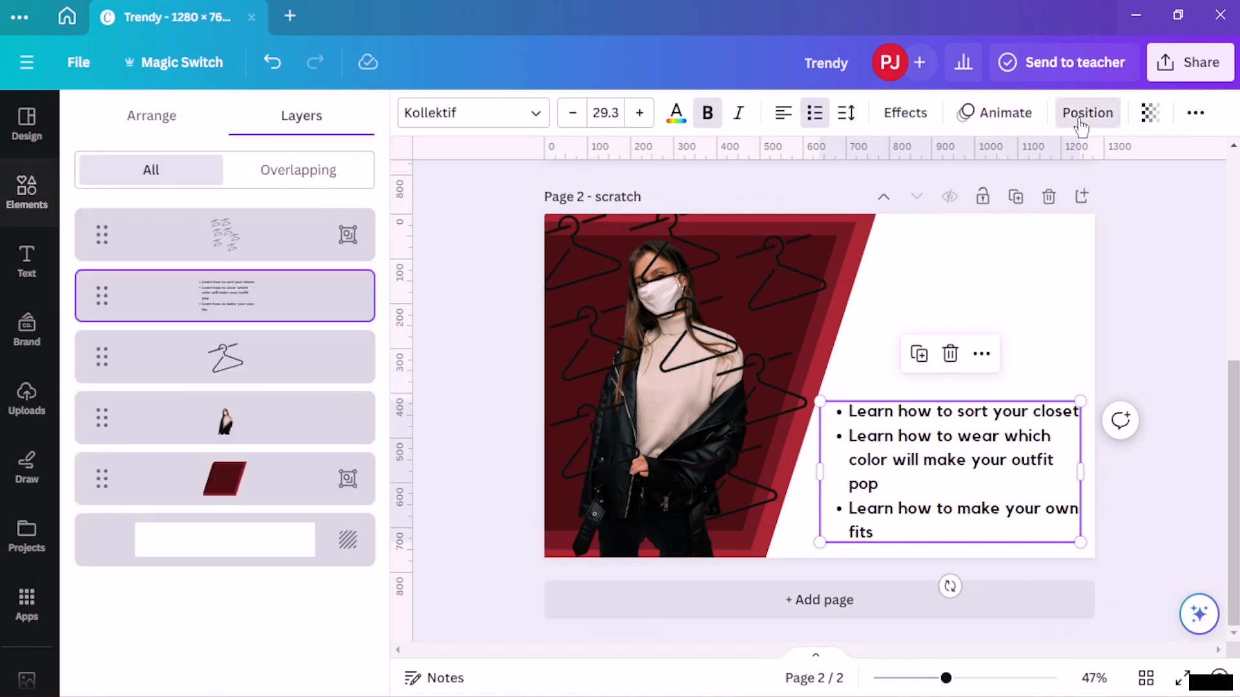
left_click(282, 364)
left_click(319, 238, "shift")
left_click(323, 296, "shift")
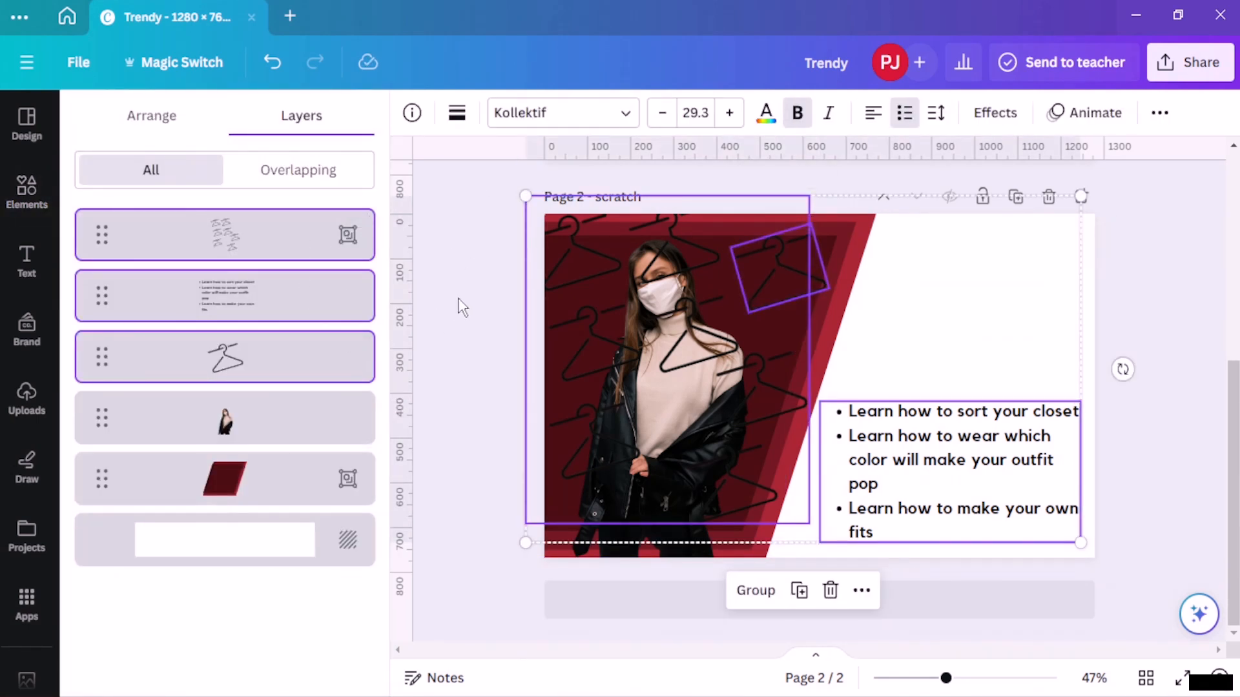
left_click(271, 300)
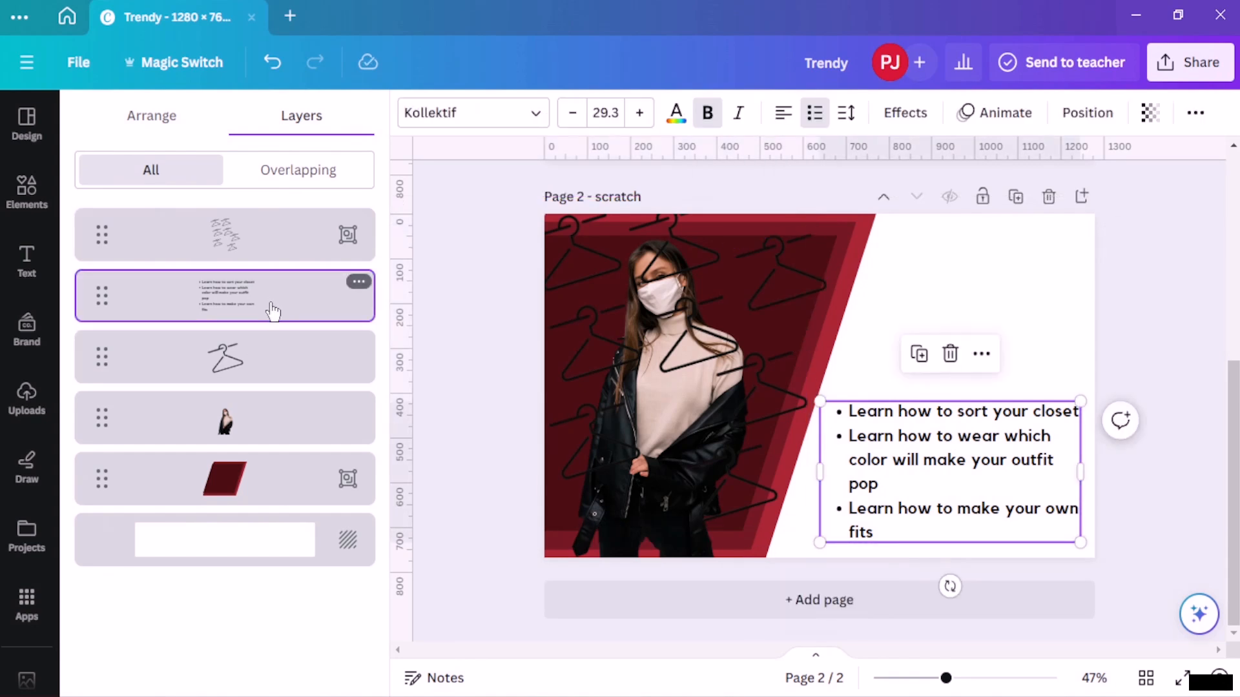
left_click_drag(272, 312, 261, 355)
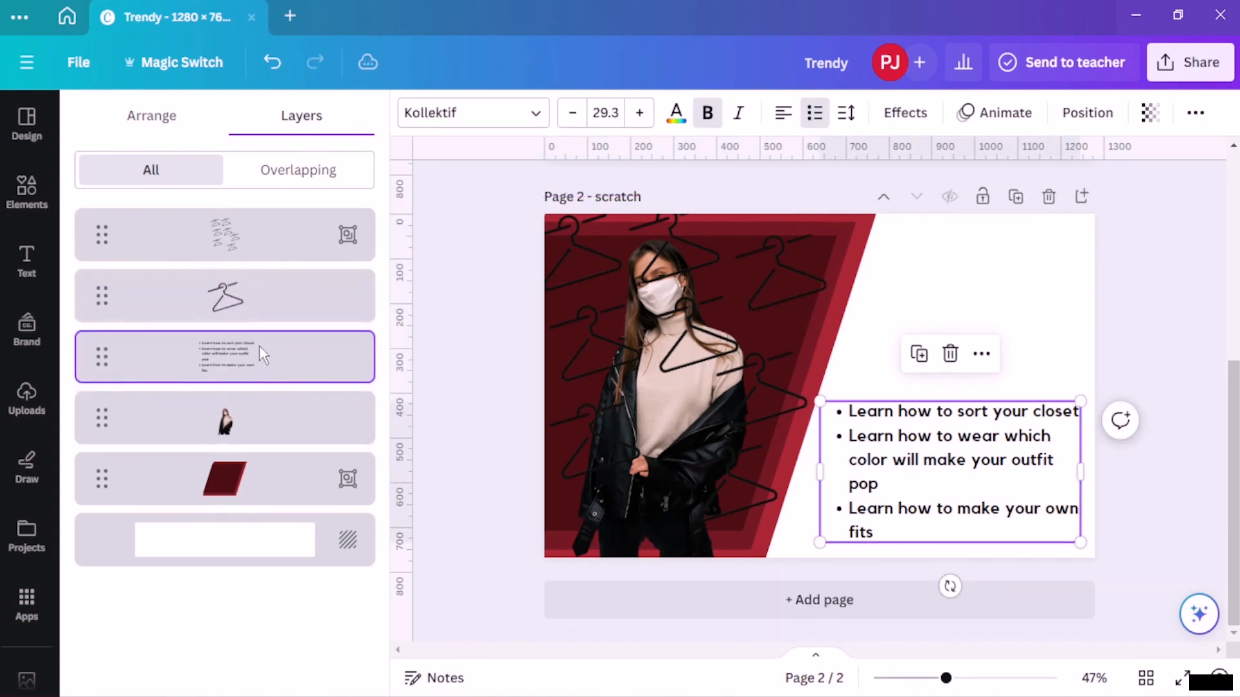
- Merge the stray hanger into the hanger group
left_click(262, 297)
left_click(262, 240, "shift")
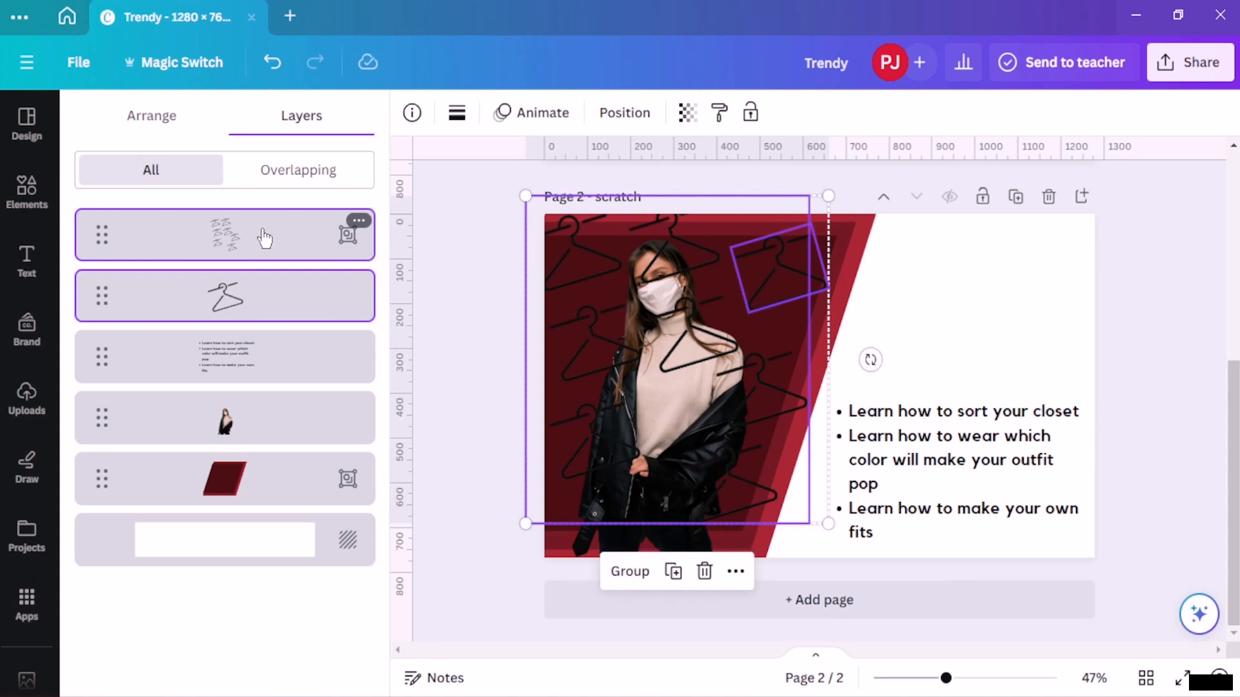
key("ctrl+g")
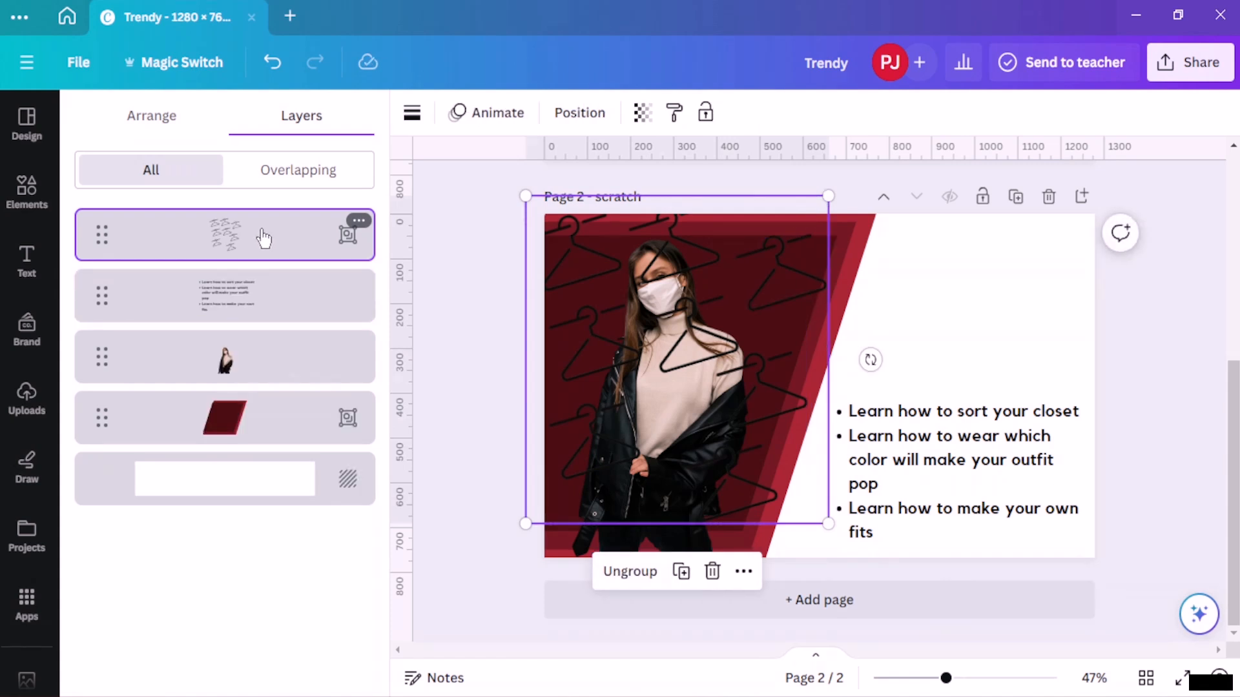
- Move the hanger group behind the model photo and set its transparency to 43
left_click_drag(277, 231, 277, 388)
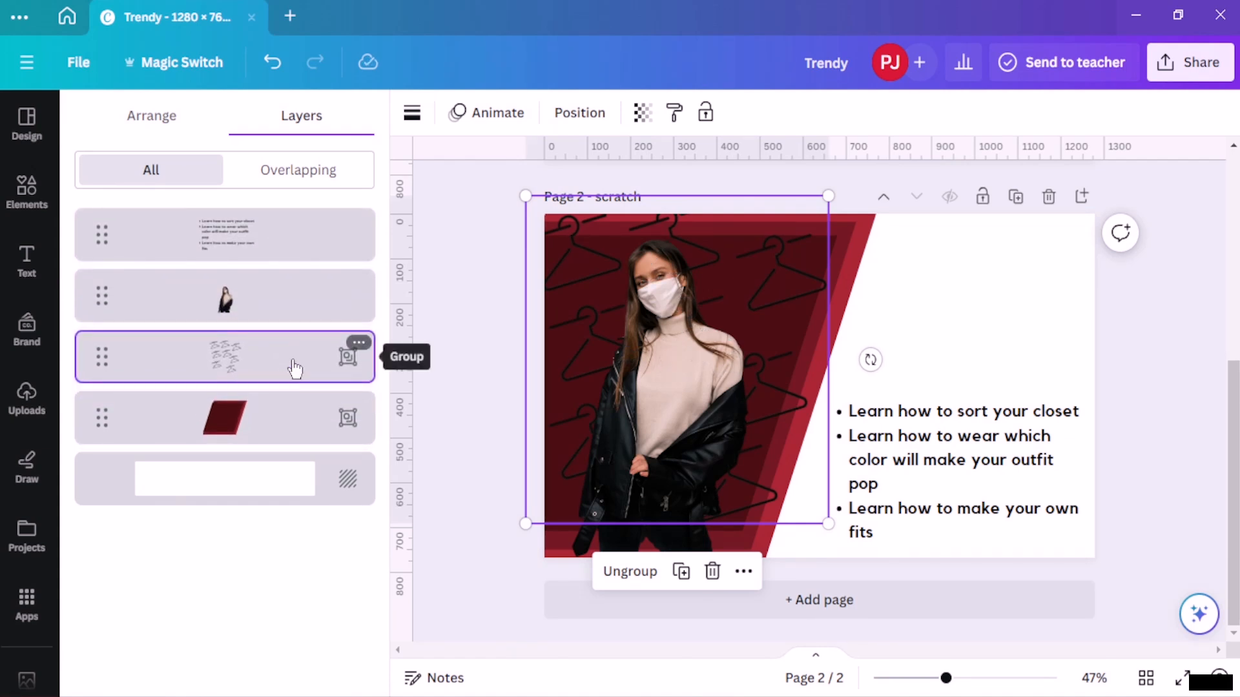
left_click(643, 114)
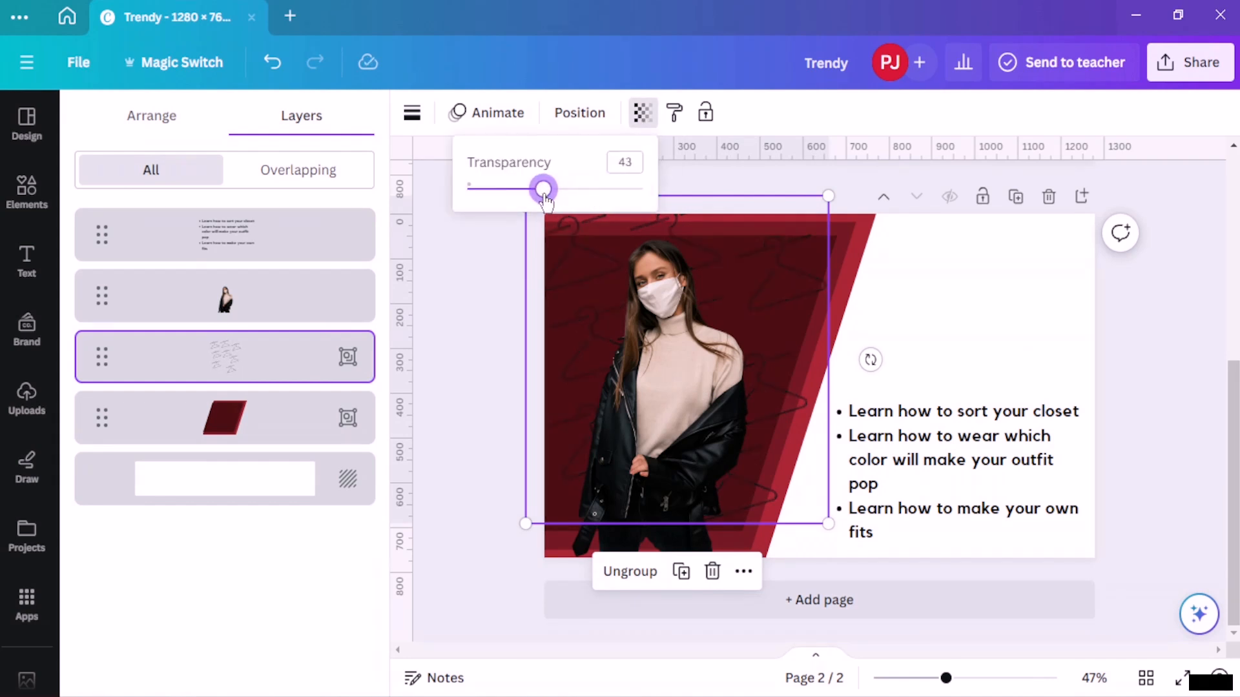
left_click(472, 286)
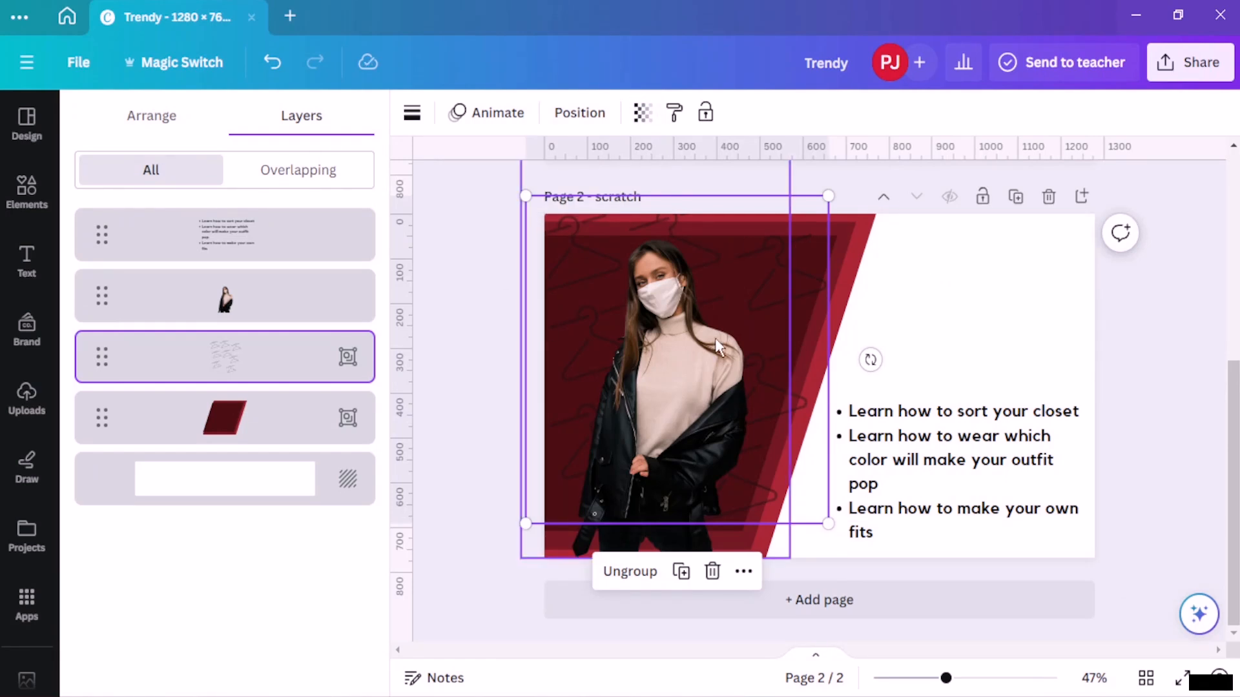
left_click(455, 283)
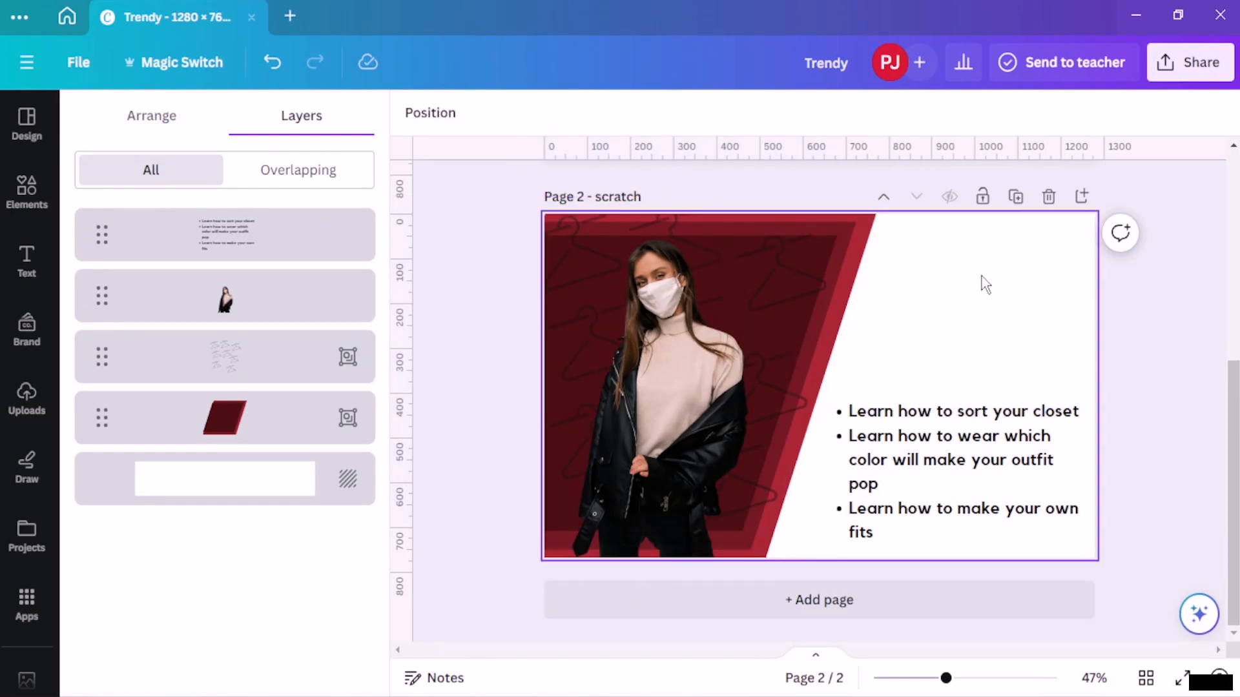
- Nudge the bullet list slightly upward and deselect it
left_click(947, 464)
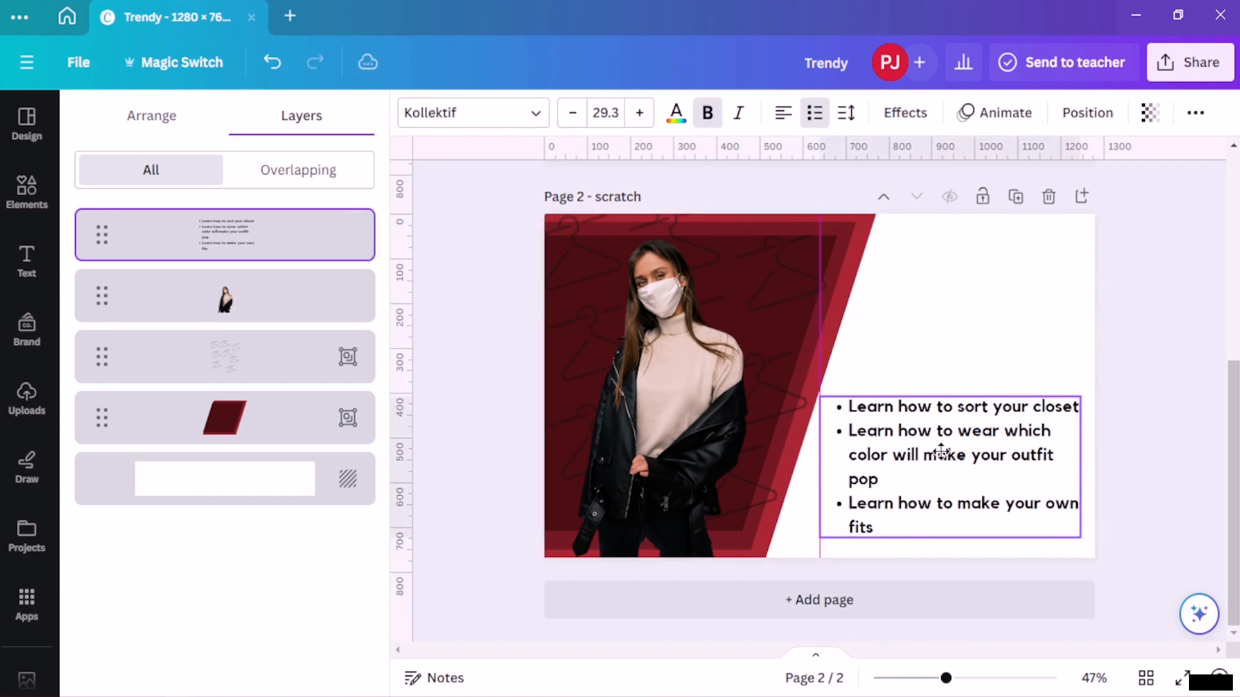
left_click_drag(947, 463, 947, 448)
left_click(1115, 263)
- Examine the template page's title and Tips and Inspiration banner elements
scroll(854, 289, "up", 5)
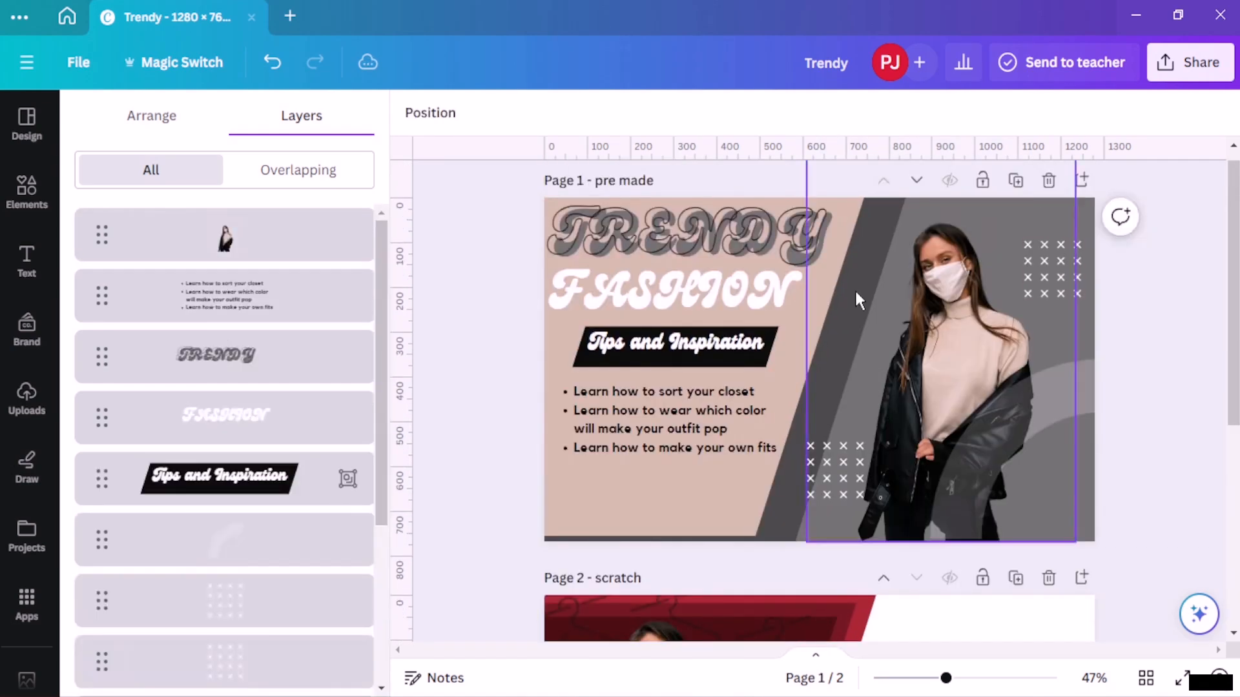
left_click(711, 303)
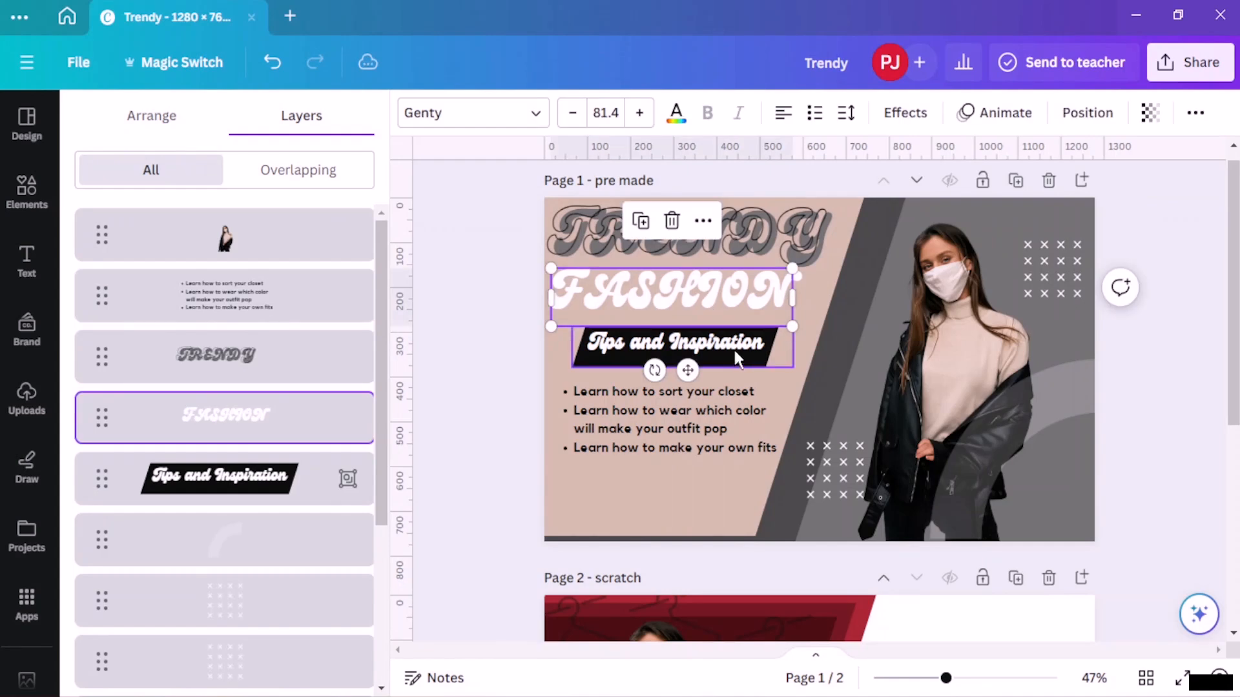
left_click(742, 361)
left_click(507, 368)
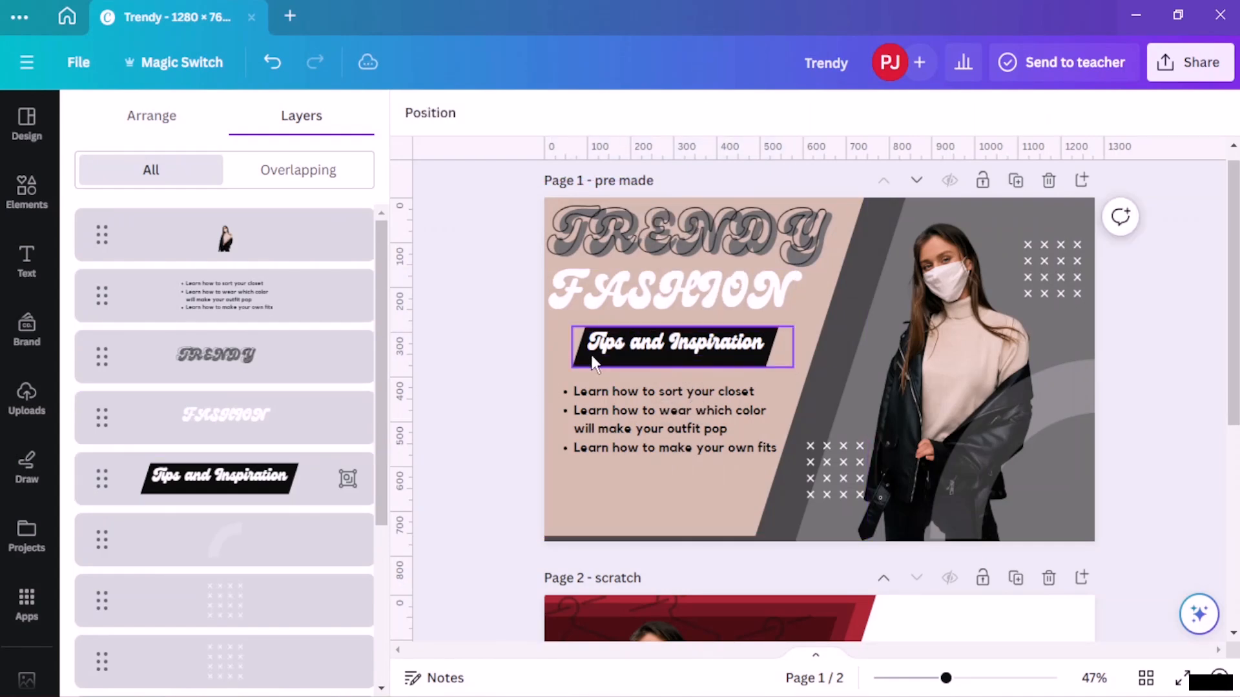
left_click(630, 355)
left_click(486, 353)
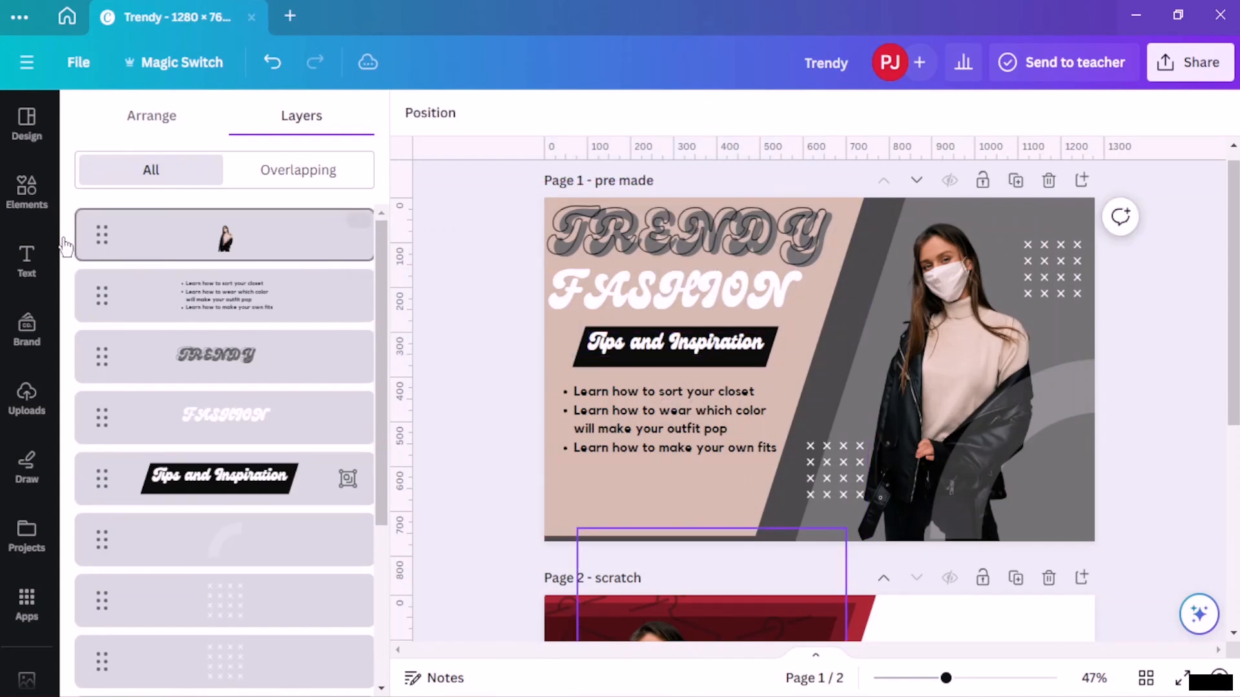
- Add a pennant banner shape from the Shapes library of Elements
left_click(26, 193)
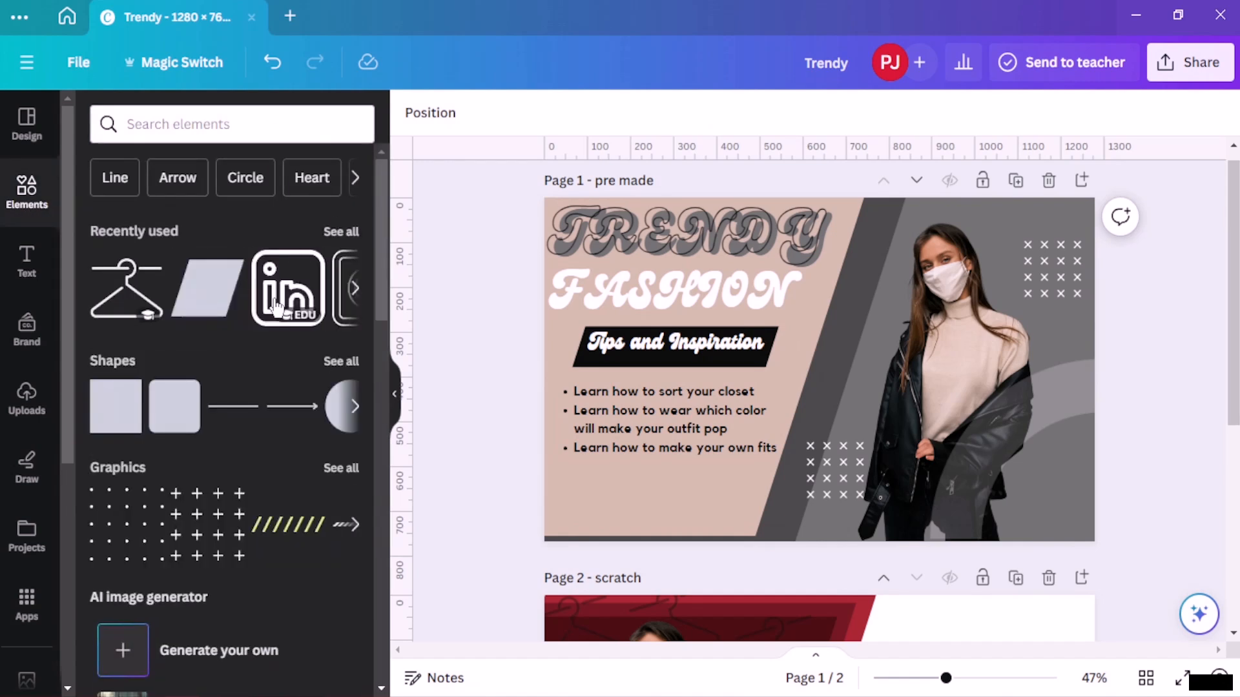
scroll(259, 315, "down", 2)
left_click(342, 266)
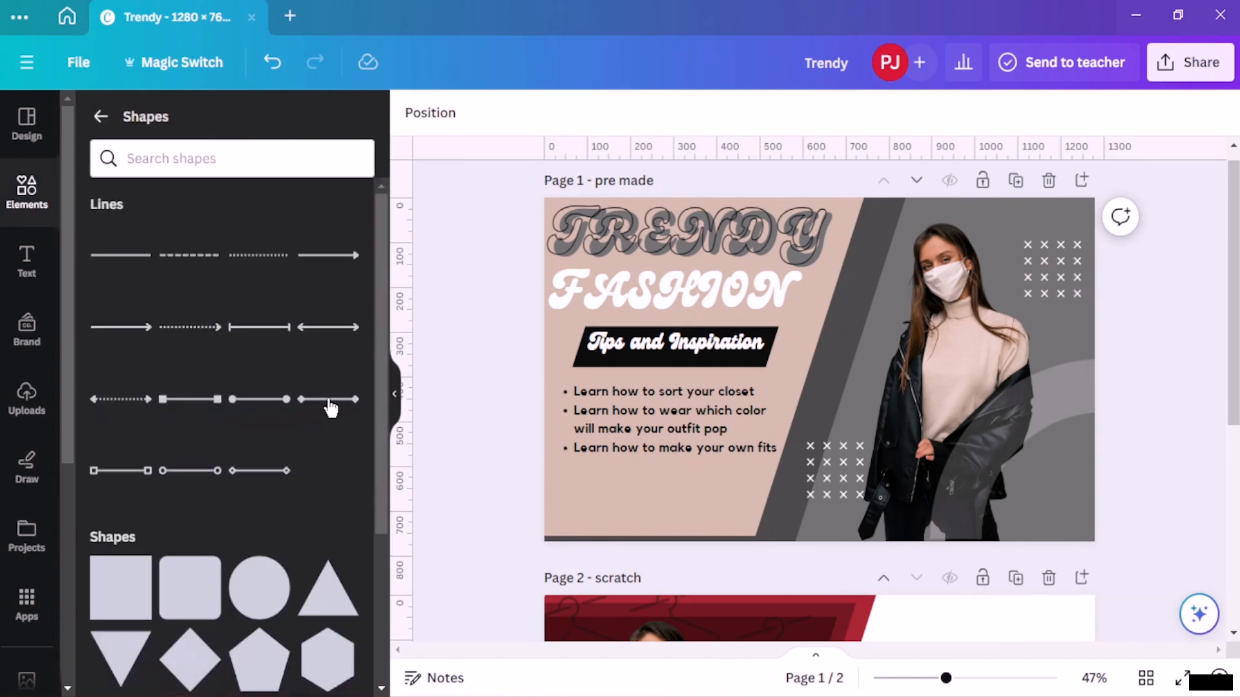
scroll(333, 404, "down", 5)
scroll(239, 404, "down", 6)
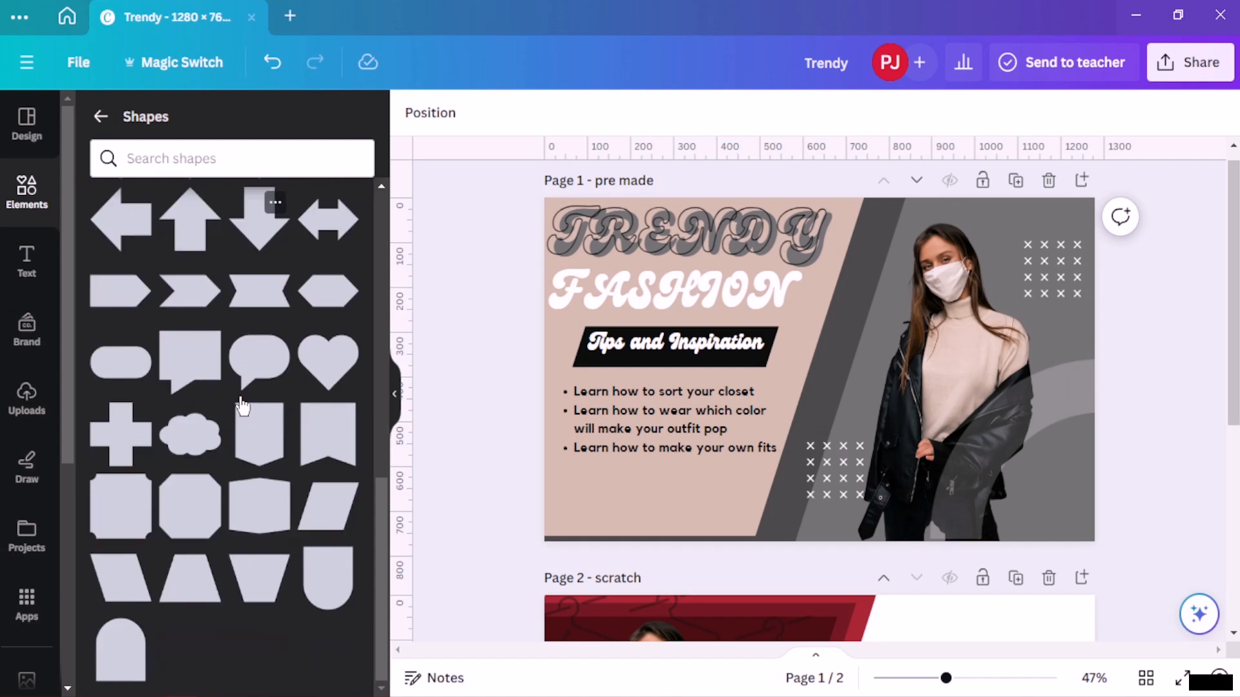
left_click(259, 455)
scroll(645, 444, "down", 3)
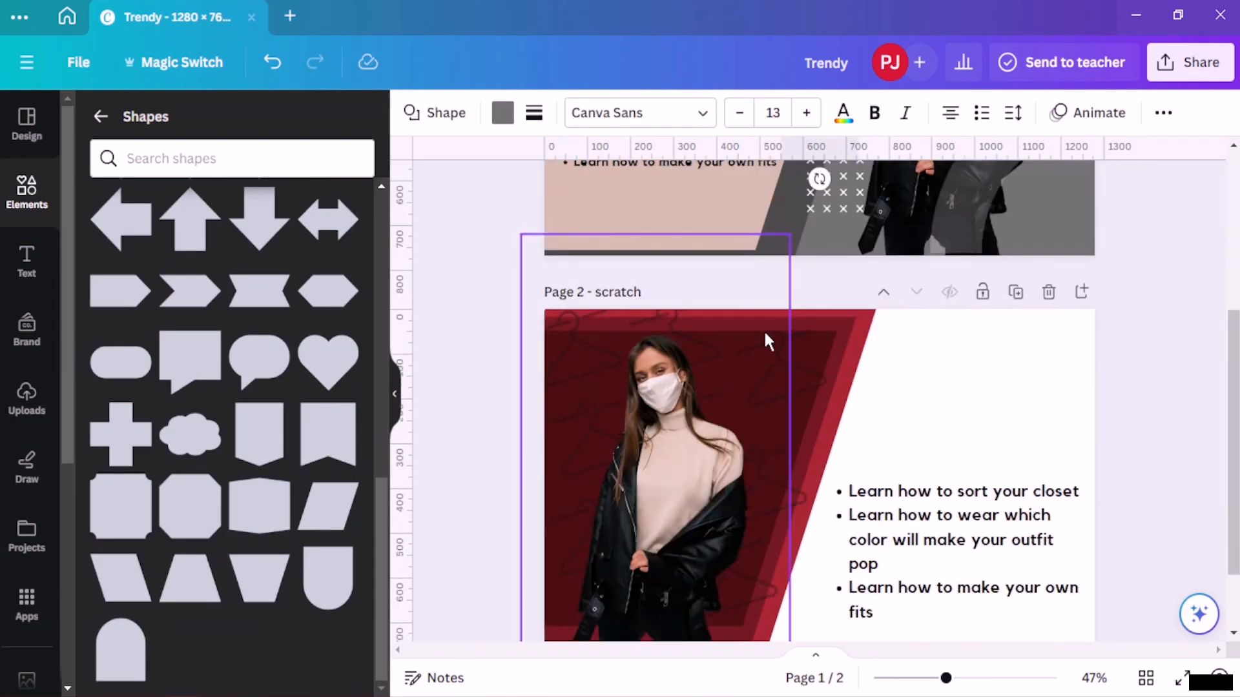
- Place the banner shape in the top-right corner of the scratch page
scroll(765, 333, "up", 2)
left_click_drag(826, 297, 1054, 557)
scroll(1098, 452, "down", 2)
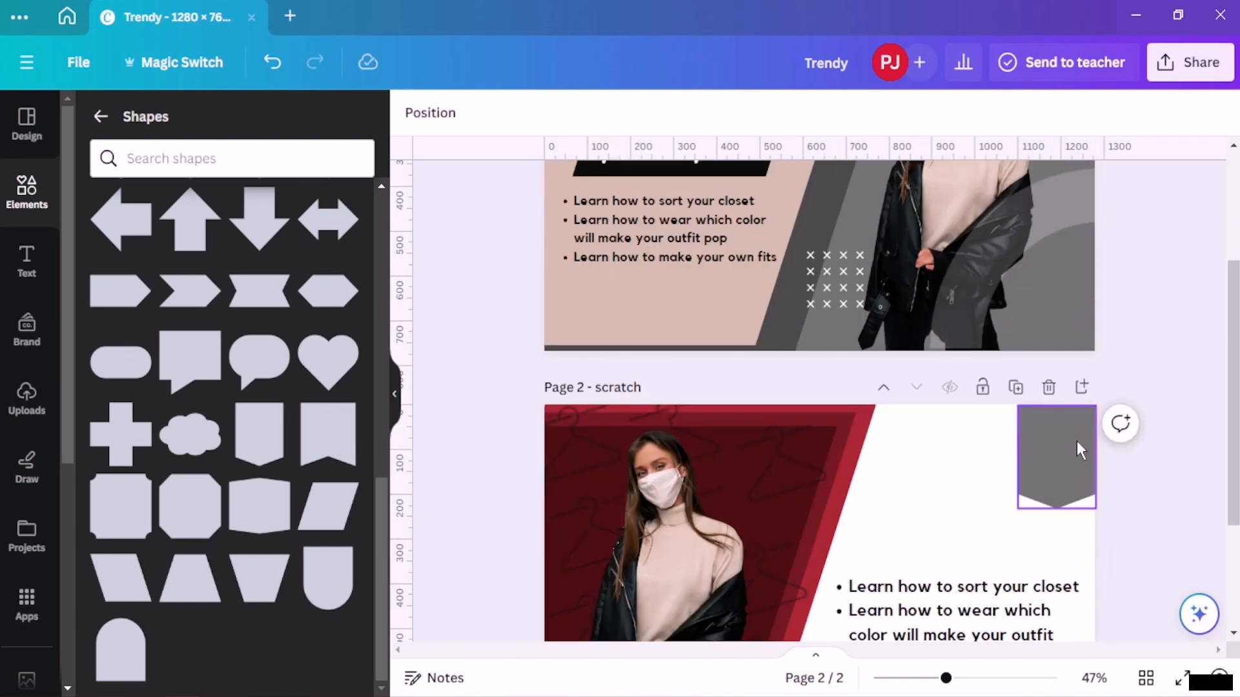
left_click_drag(1075, 440, 602, 441)
left_click(1041, 471)
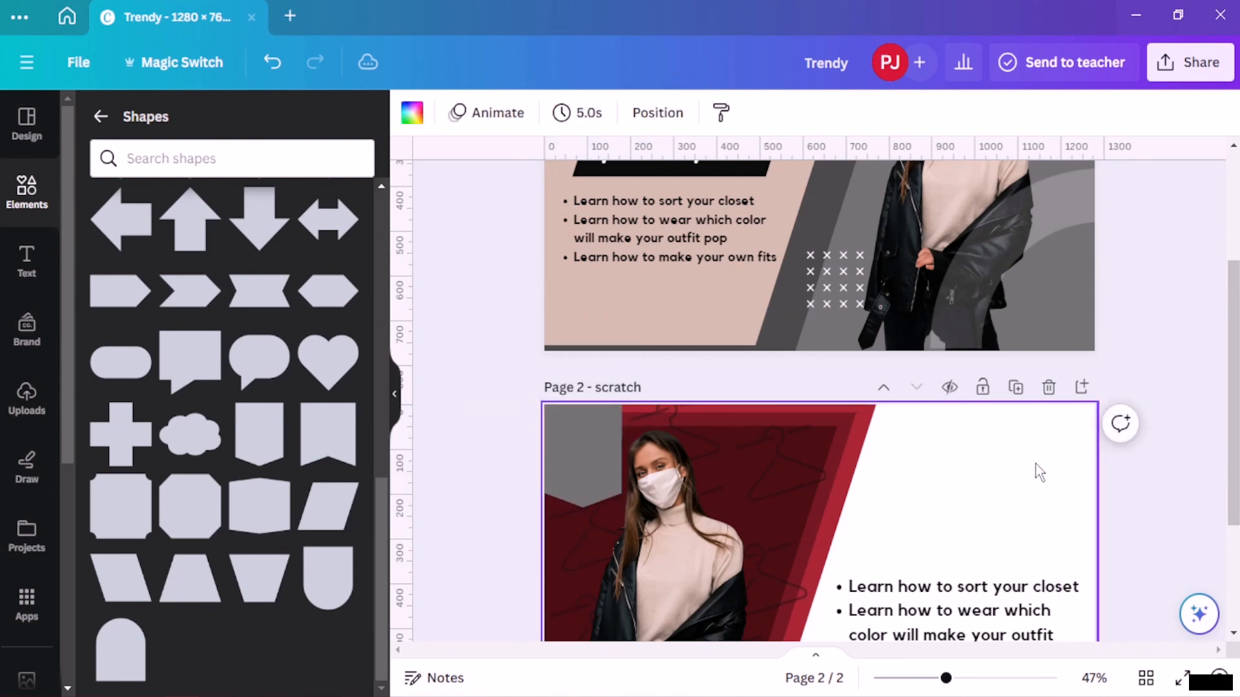
scroll(1037, 470, "down", 2)
left_click_drag(588, 387, 1062, 376)
left_click(1126, 320)
left_click(1179, 283)
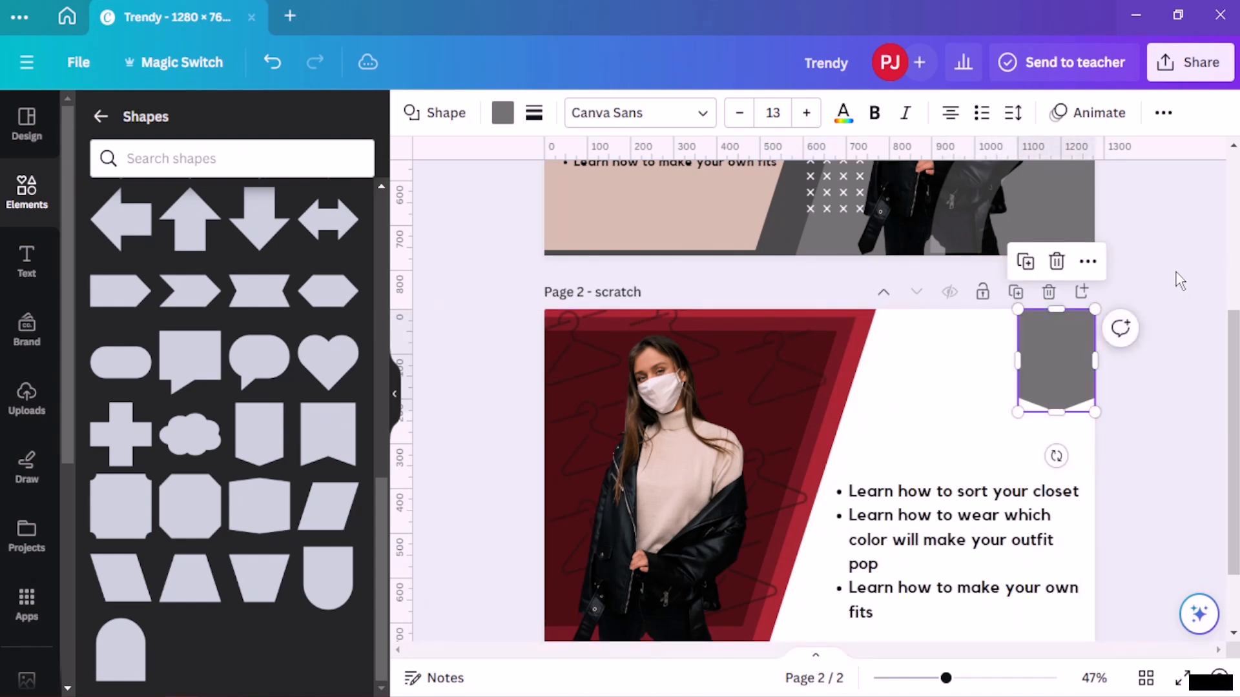
scroll(1178, 377, "down", 2)
left_click(1179, 379)
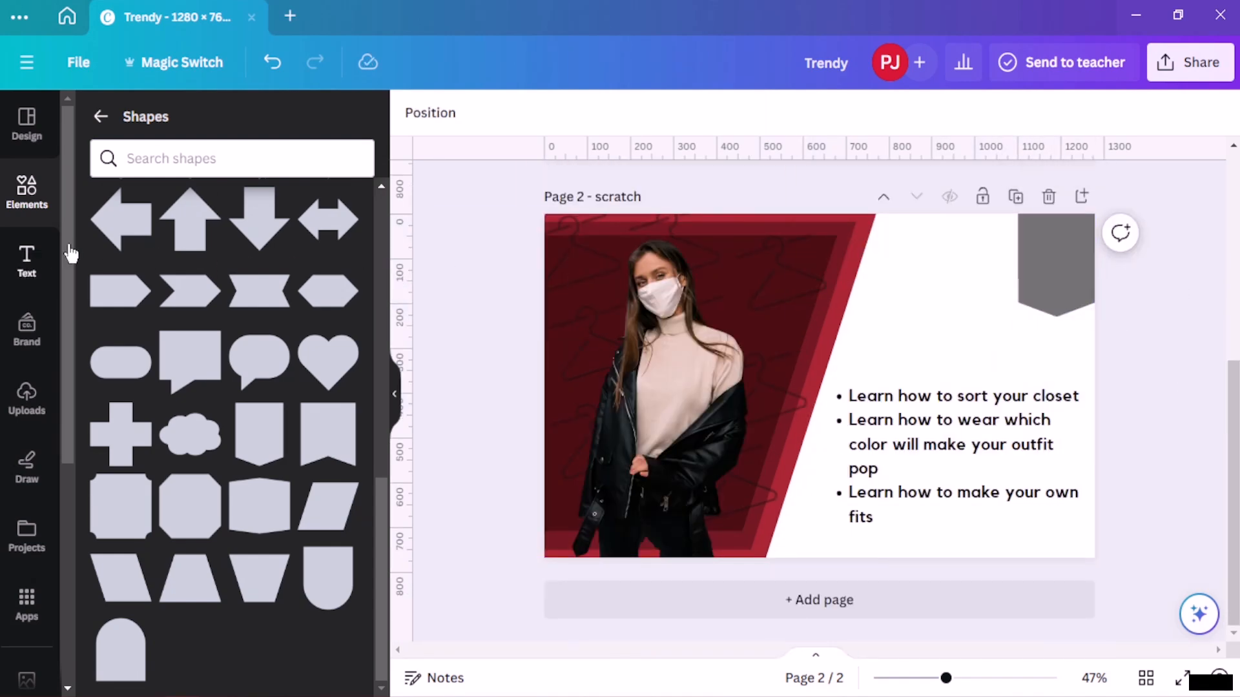
- Add a text box reading "Certified" and set its font size to 23
left_click(26, 258)
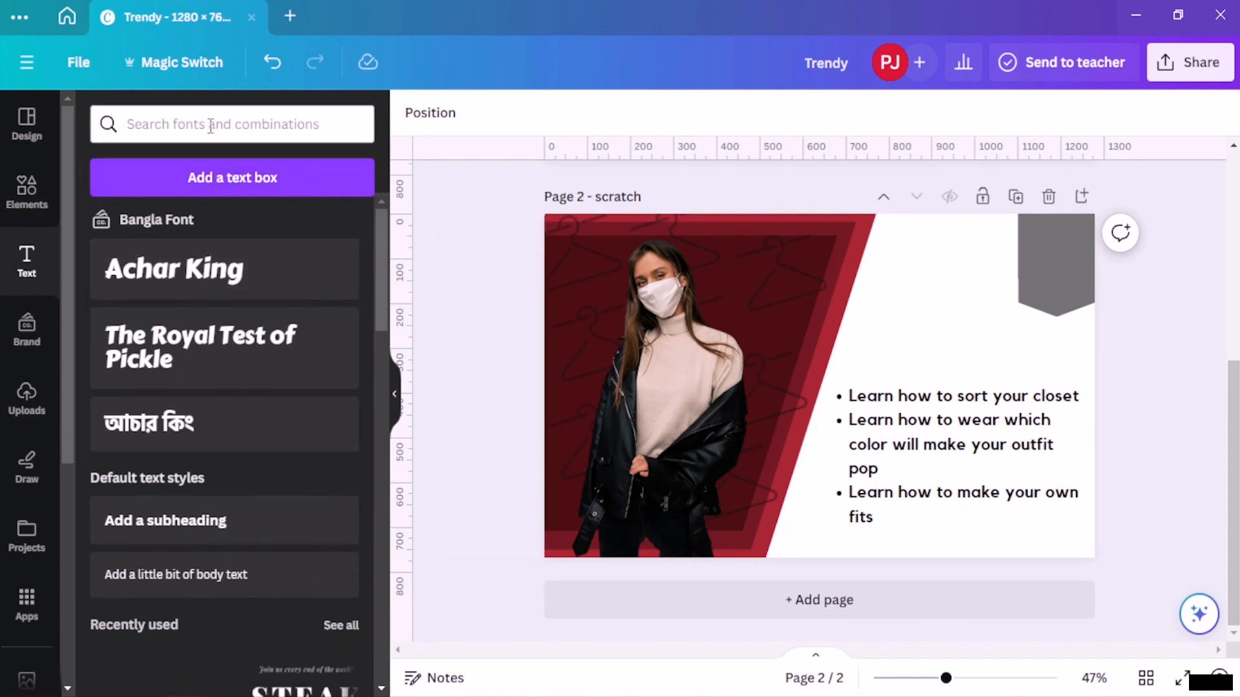
left_click(261, 185)
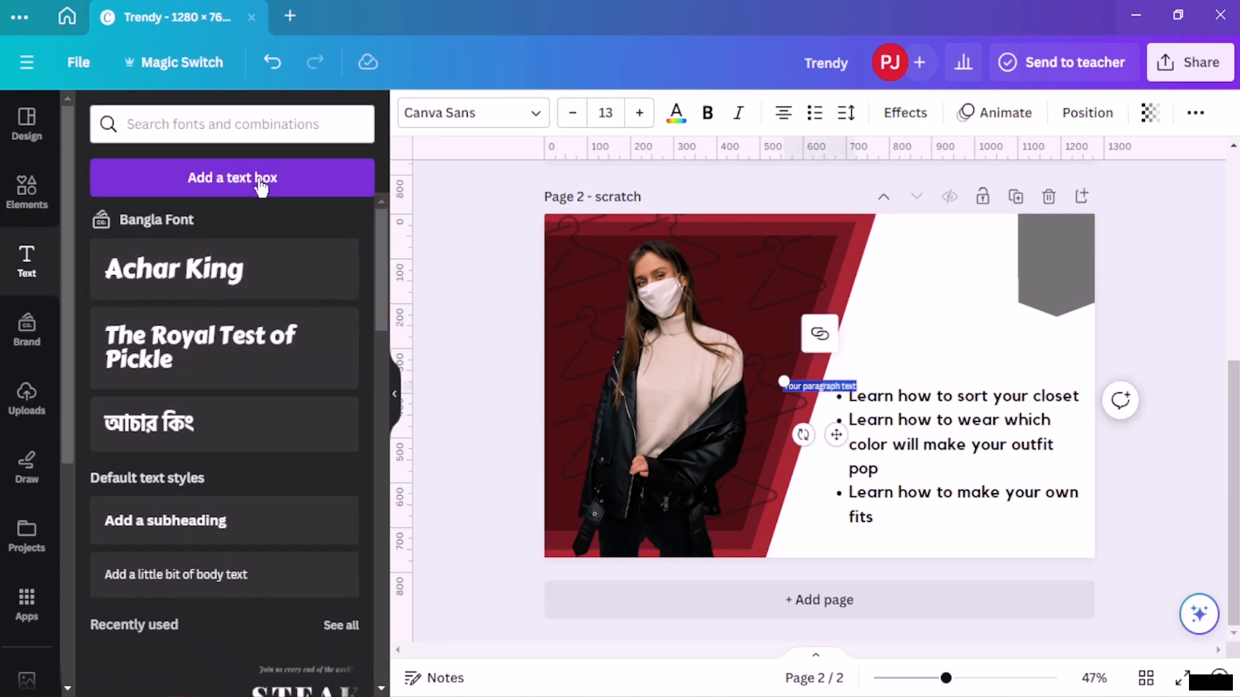
key("BackSpace")
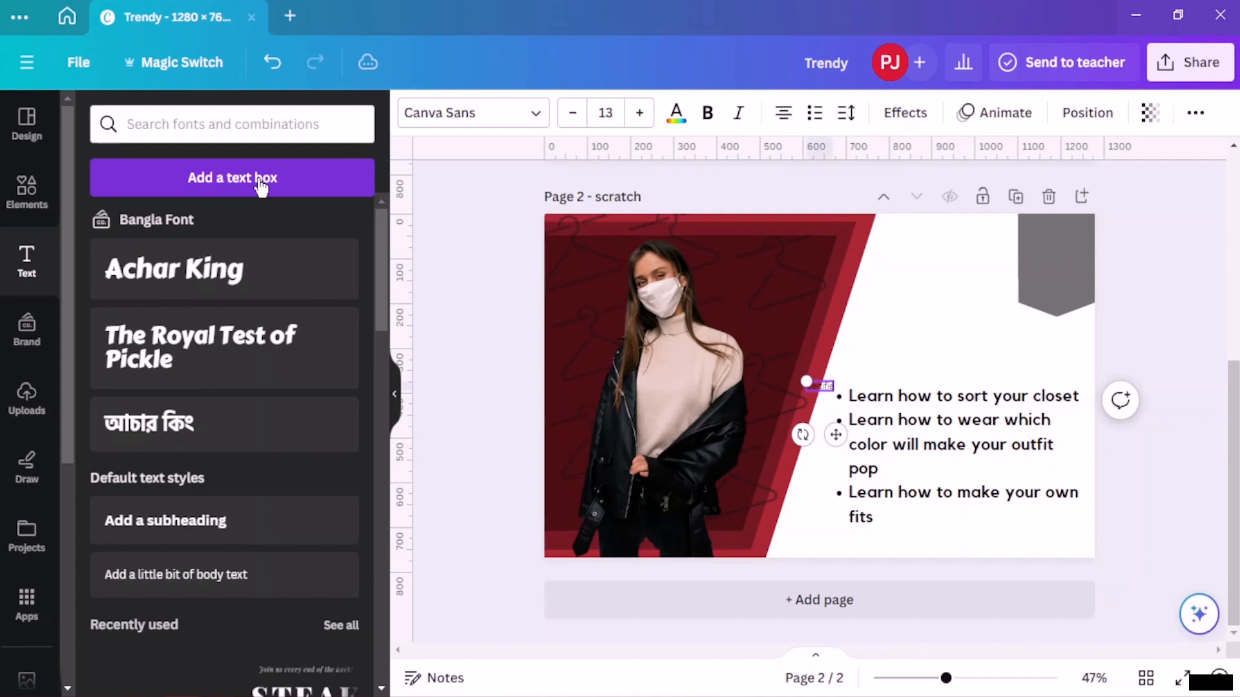
left_click(638, 113)
left_click(639, 112)
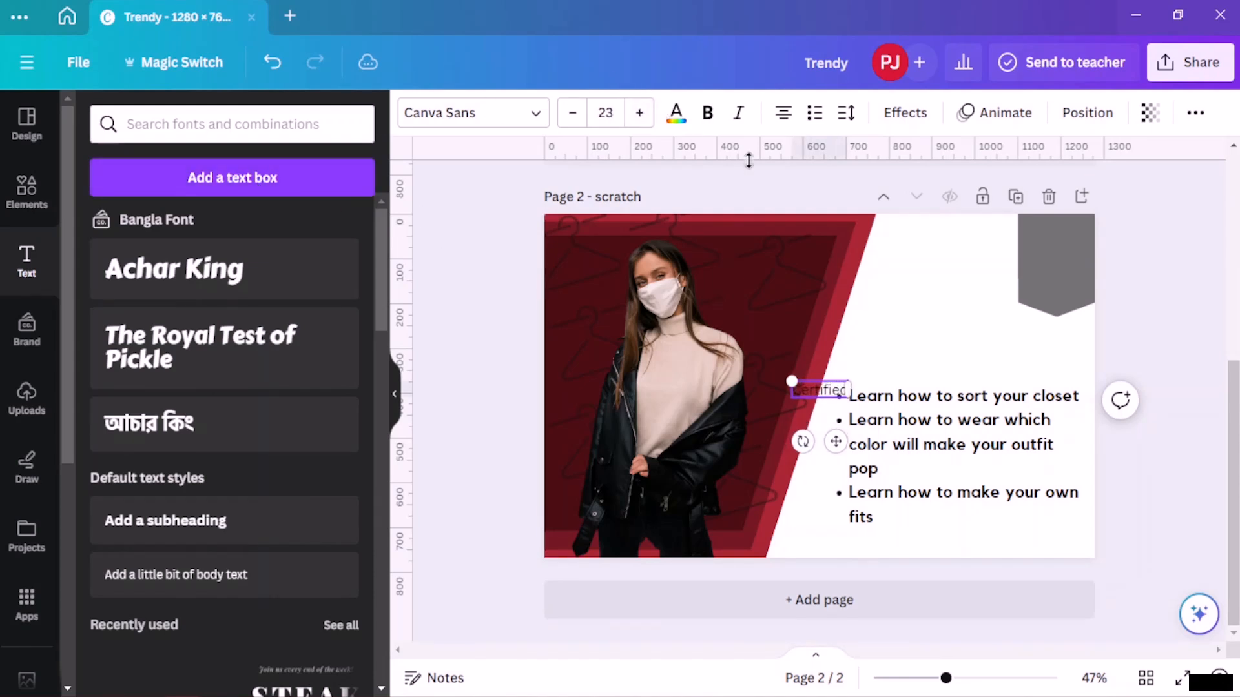
- Colour the Certified text red from the logo colours
left_click(676, 115)
scroll(163, 489, "down", 3)
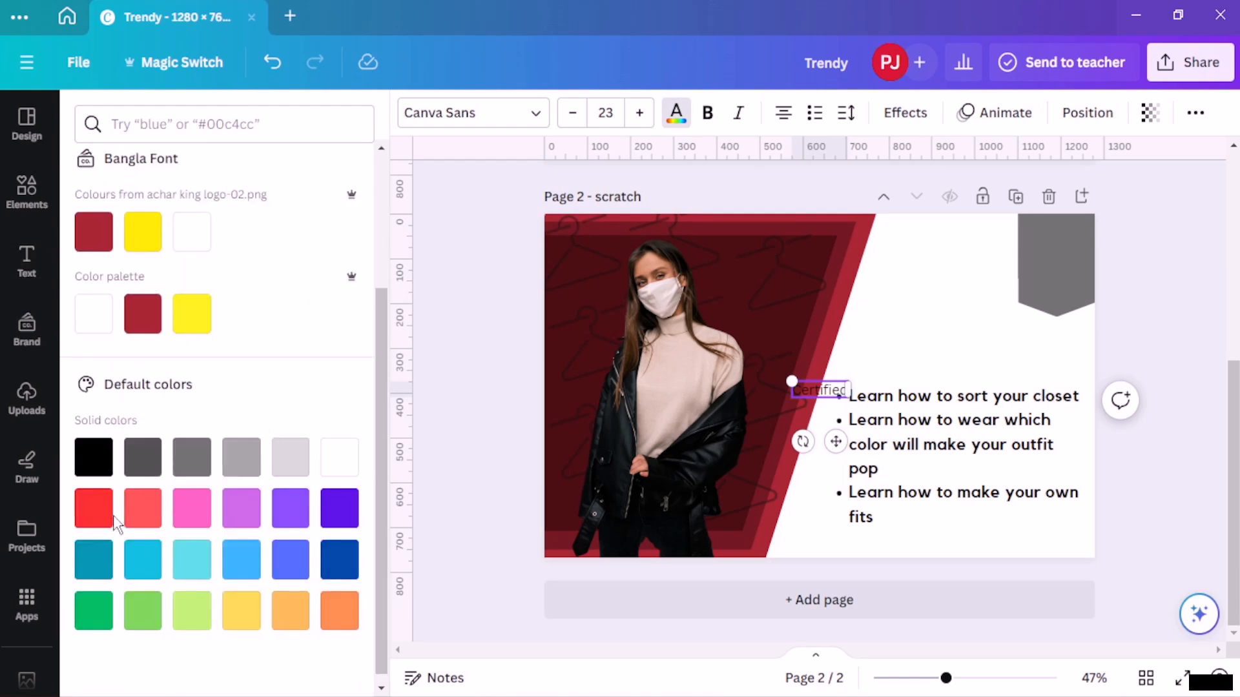
left_click(93, 231)
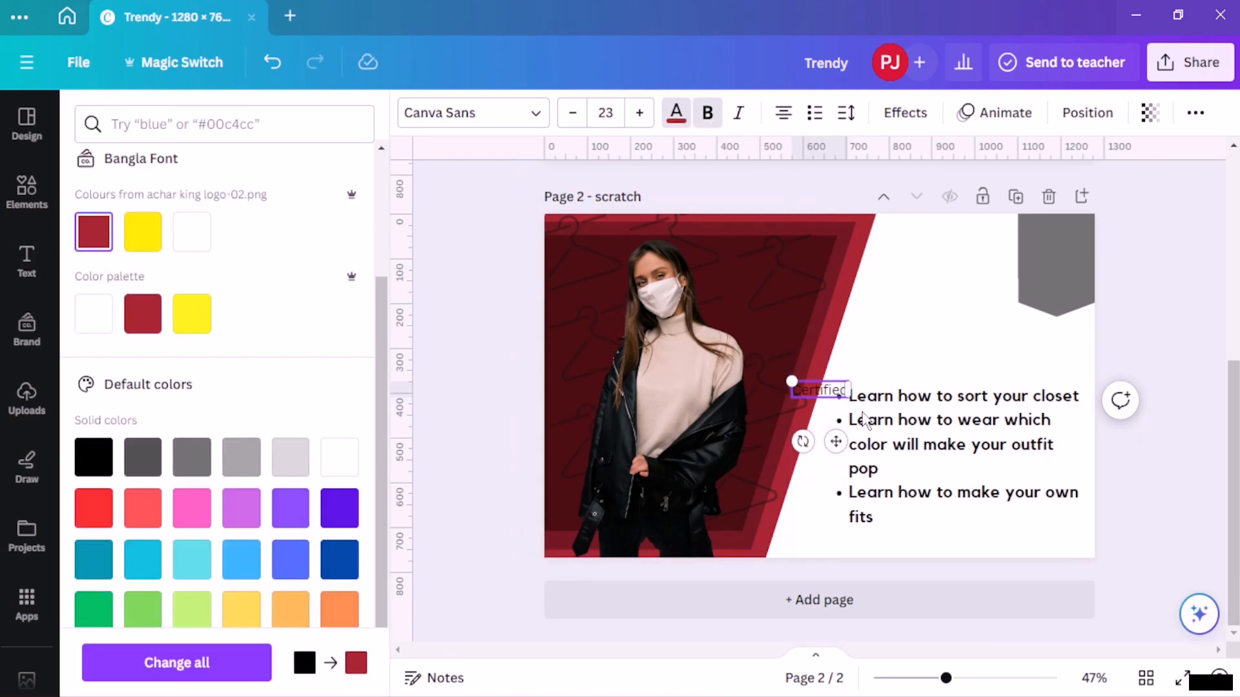
- Move the Certified text onto the banner shape
left_click(869, 370)
left_click_drag(830, 378, 1053, 259)
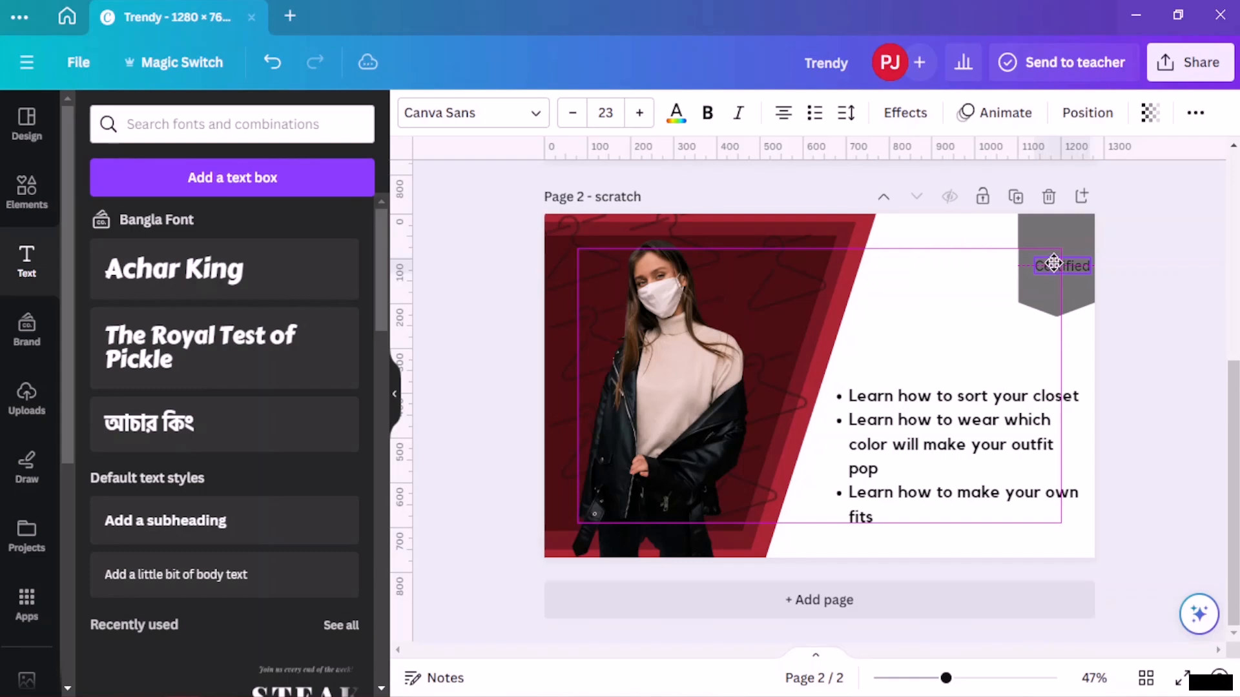
left_click_drag(1054, 263, 1048, 257)
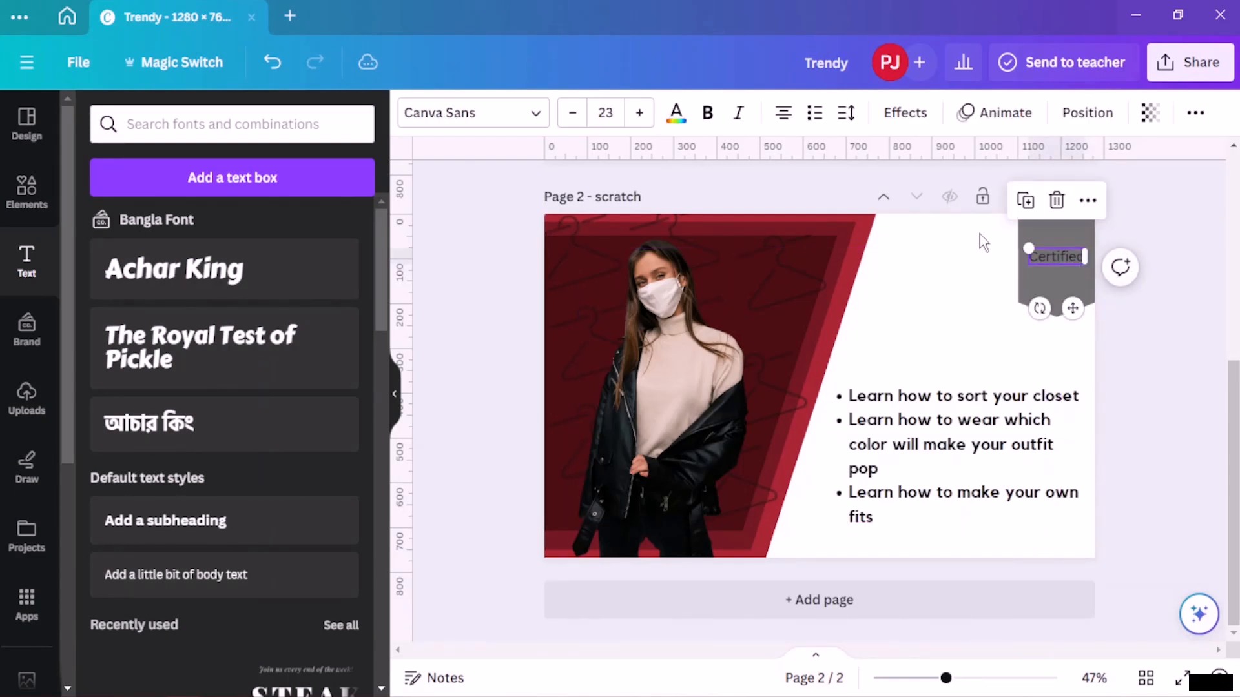
- Increase the Certified text size to 28 and make it bold
left_click(639, 113)
left_click(639, 113)
left_click(639, 113)
left_click(639, 113)
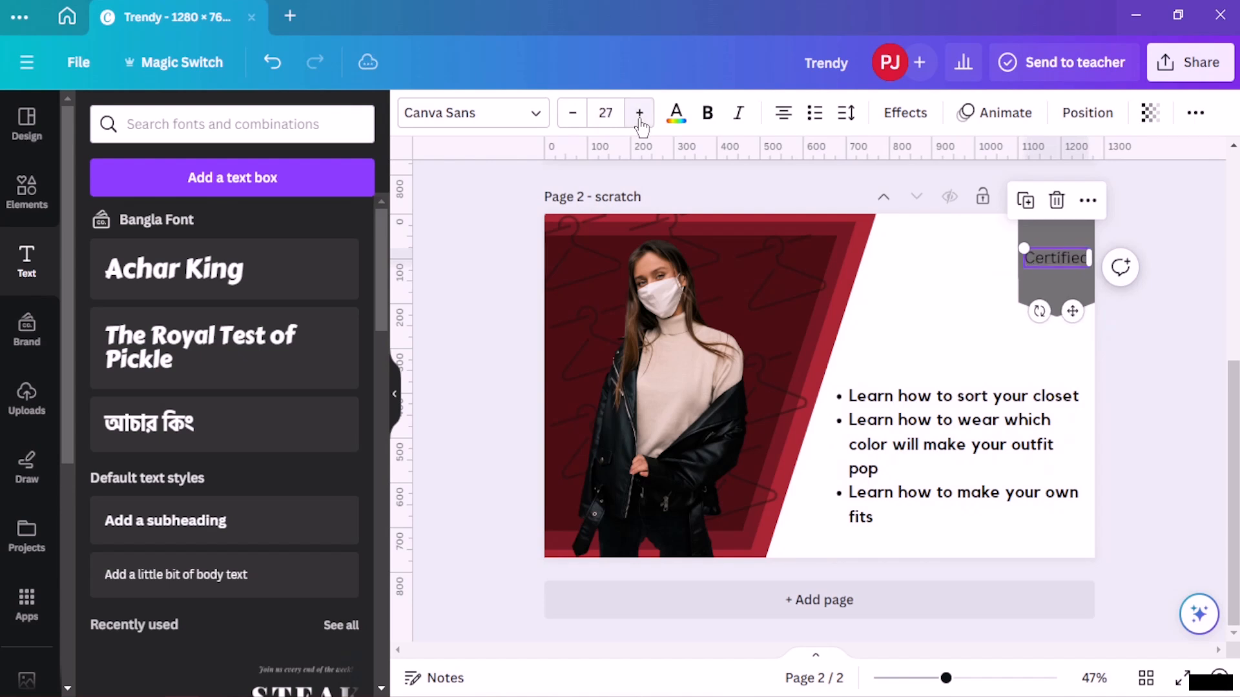
left_click(640, 120)
left_click(708, 121)
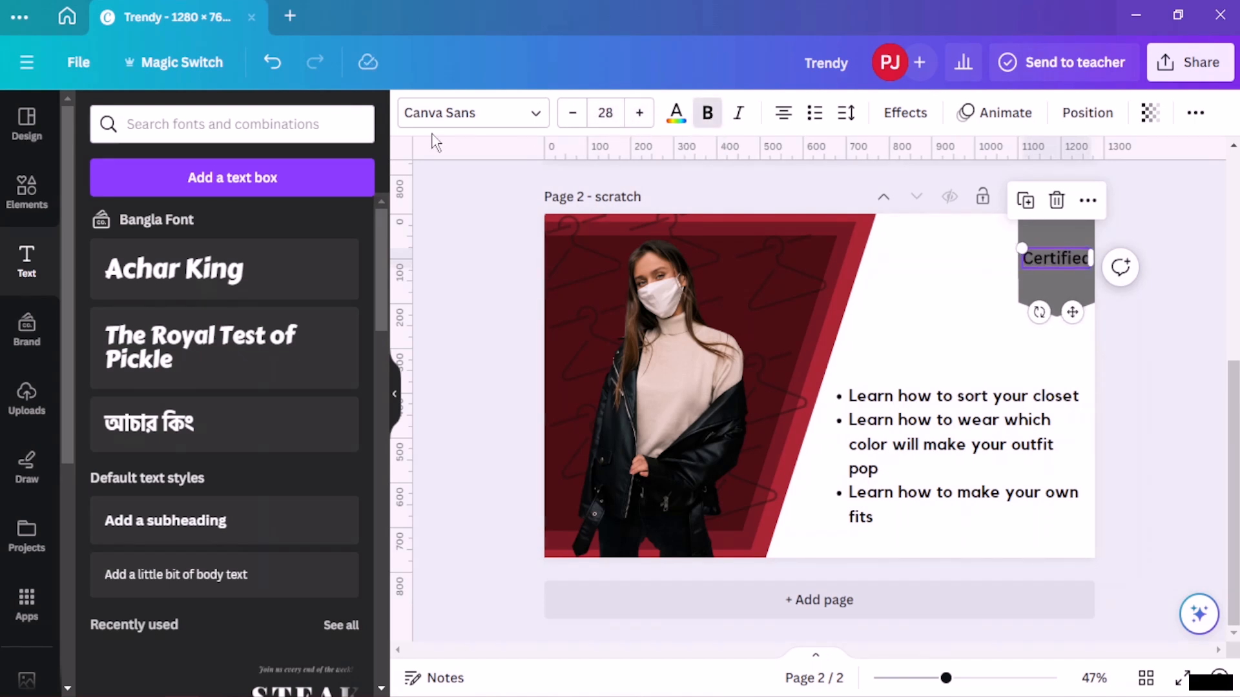
- Set the Certified text colour to dark maroon and its font to Kollektif
left_click(675, 114)
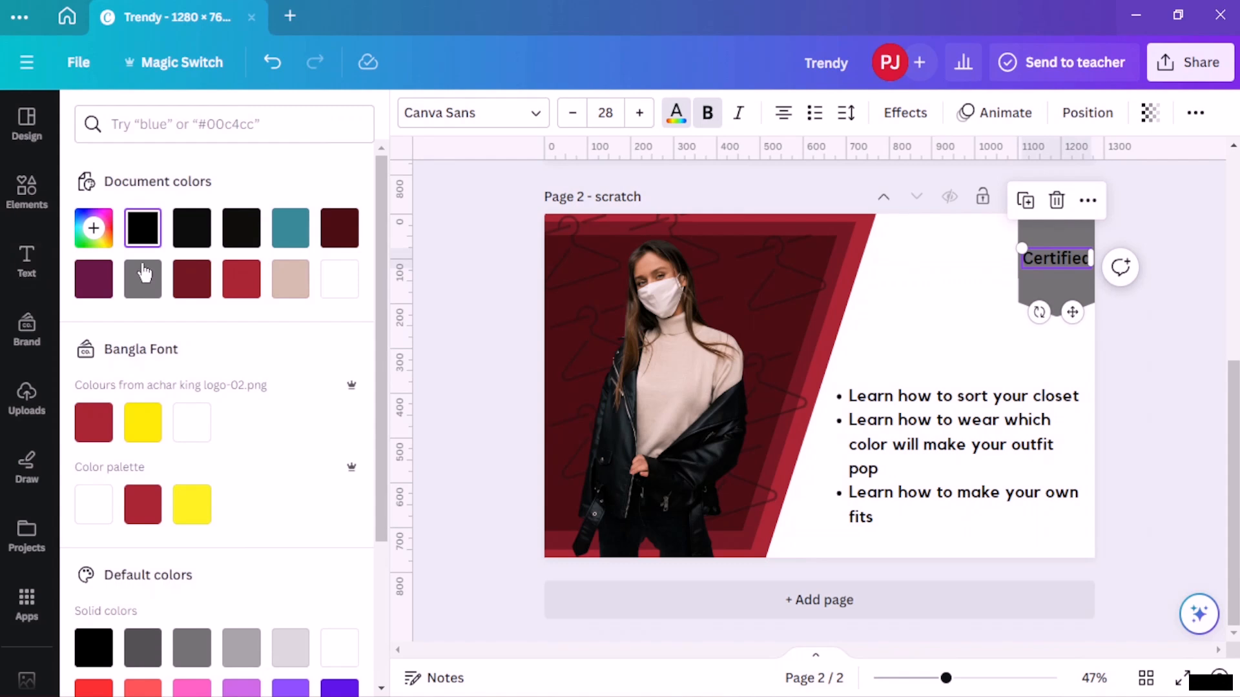
left_click(342, 239)
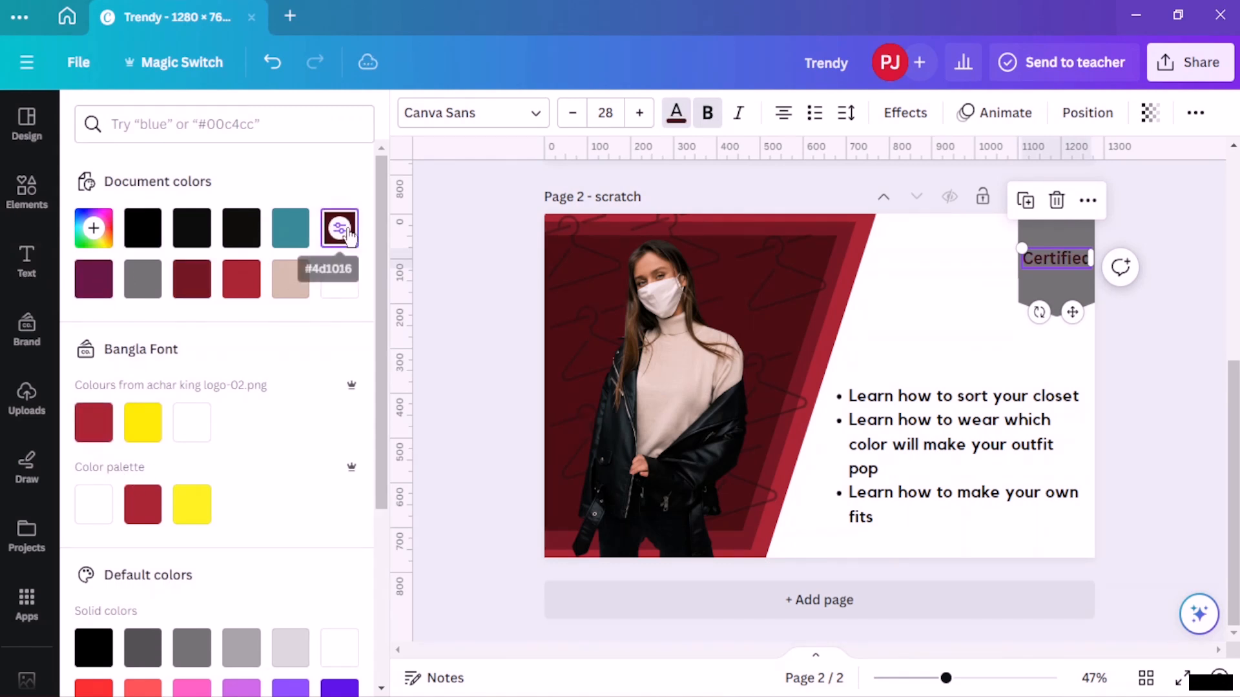
left_click(463, 129)
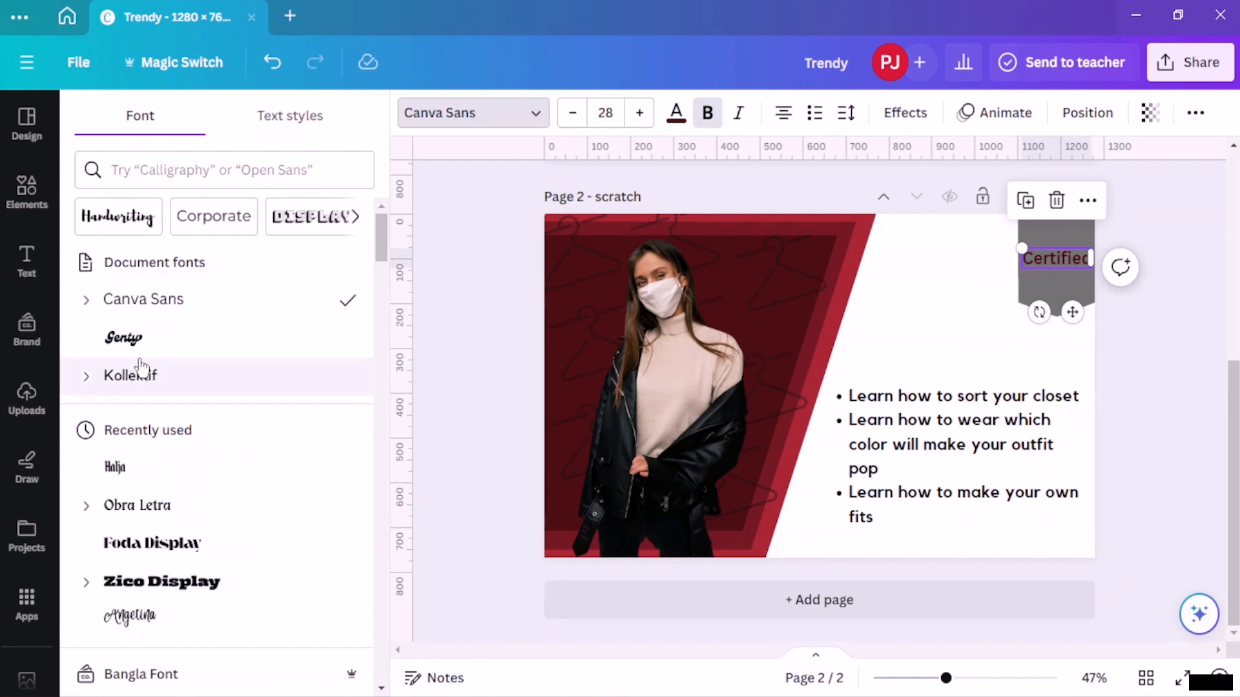
left_click(142, 373)
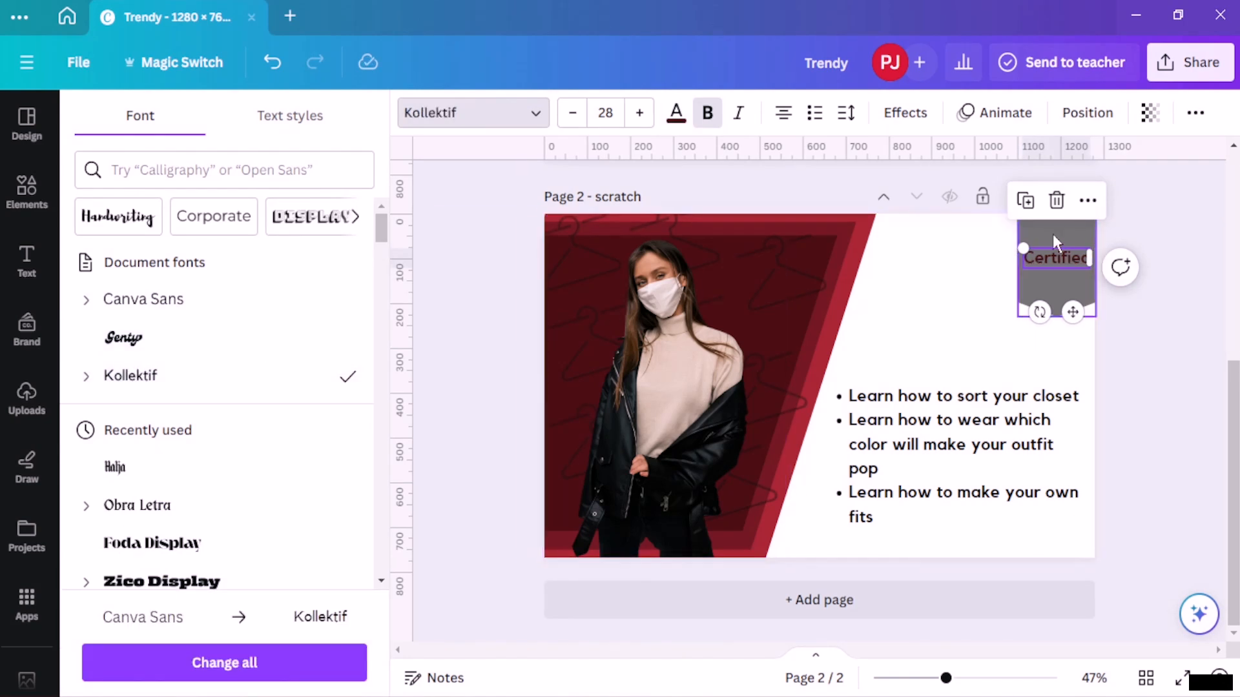
key("Escape")
left_click(1149, 211)
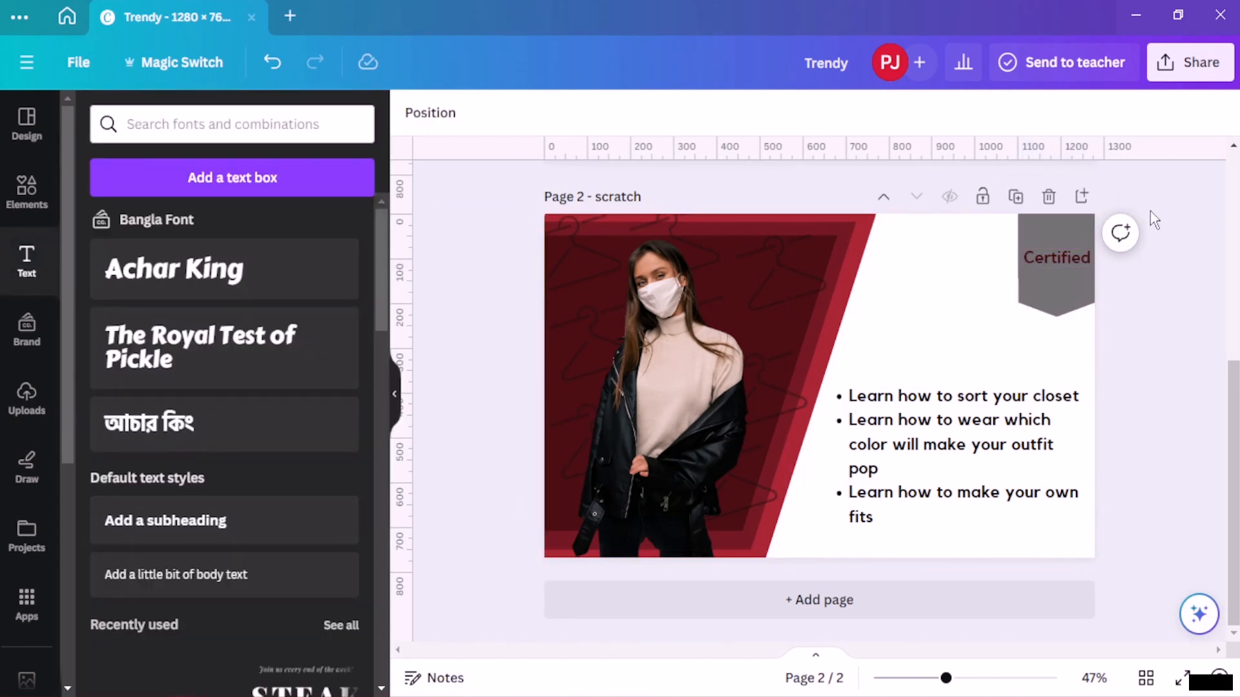
- Give the banner shape a solid yellow border
left_click(1060, 261)
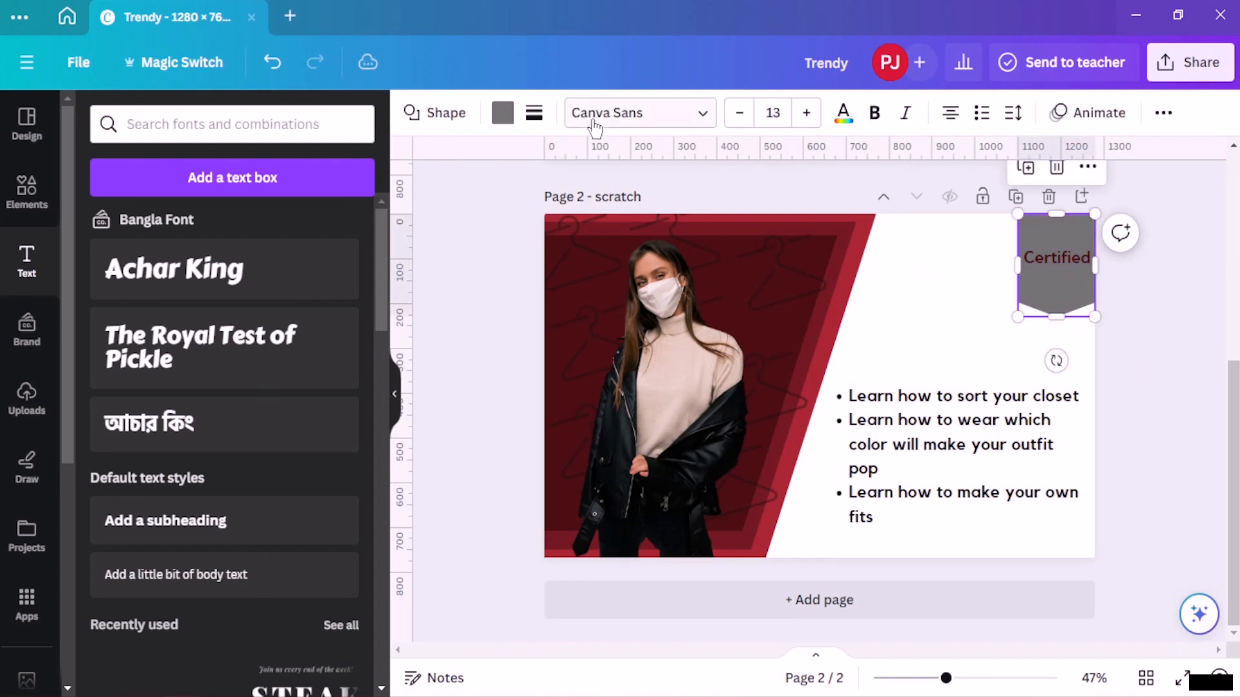
left_click(533, 114)
left_click(611, 181)
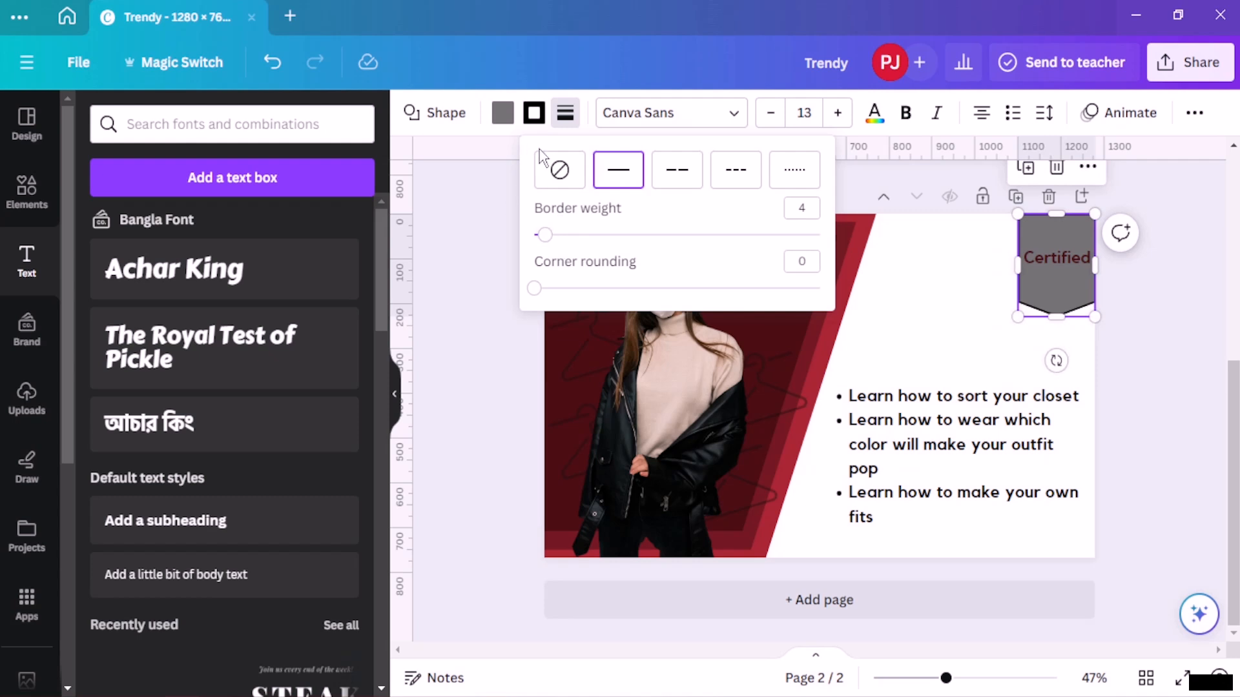
left_click(534, 113)
left_click(147, 431)
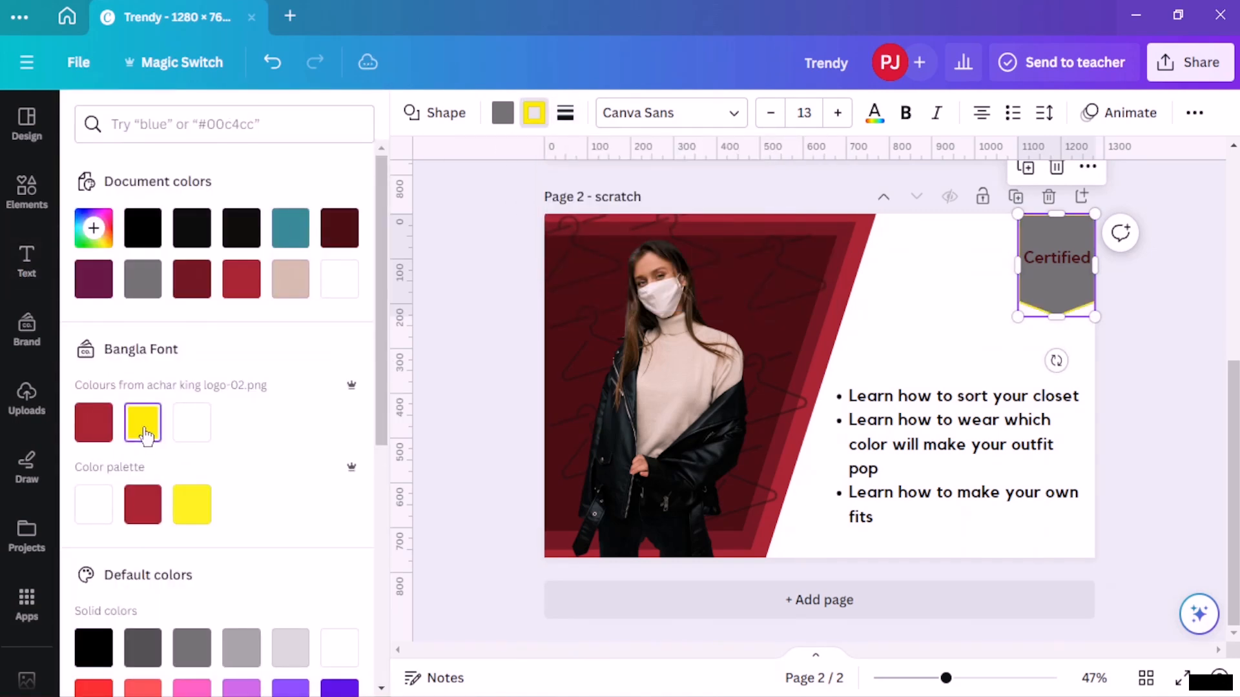
- Try custom olive and brown border colours in the colour picker
scroll(262, 452, "down", 2)
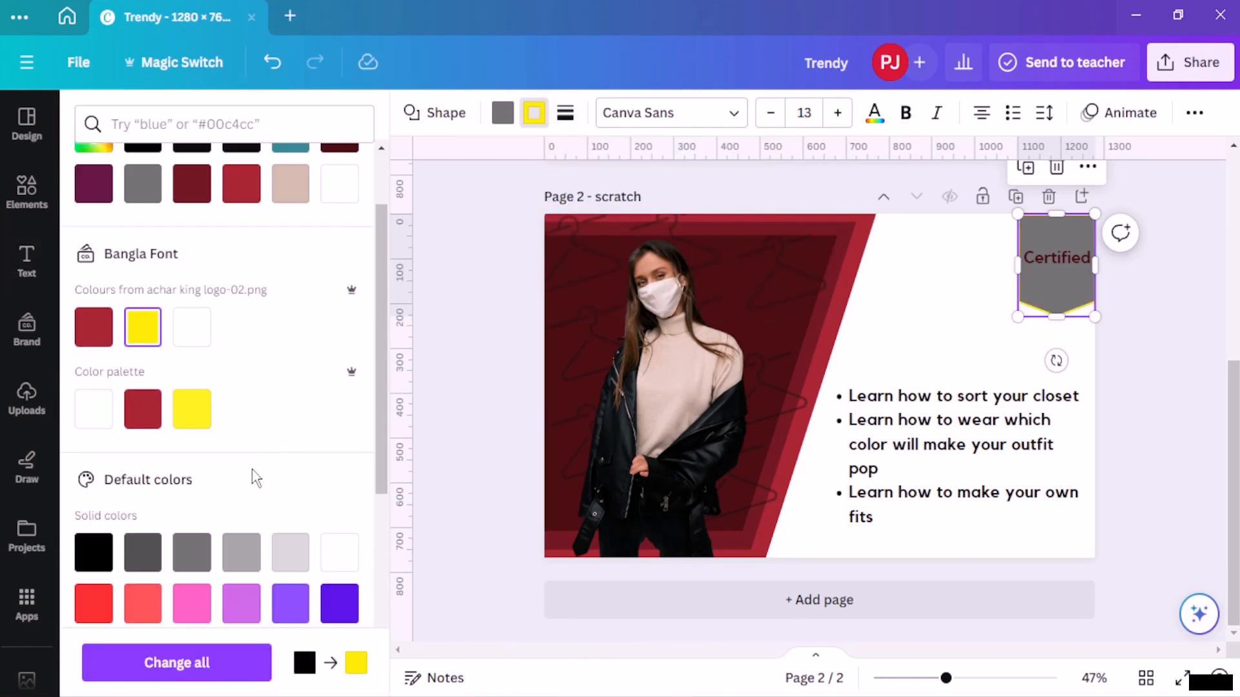
scroll(251, 477, "up", 2)
scroll(232, 342, "down", 3)
scroll(232, 343, "up", 3)
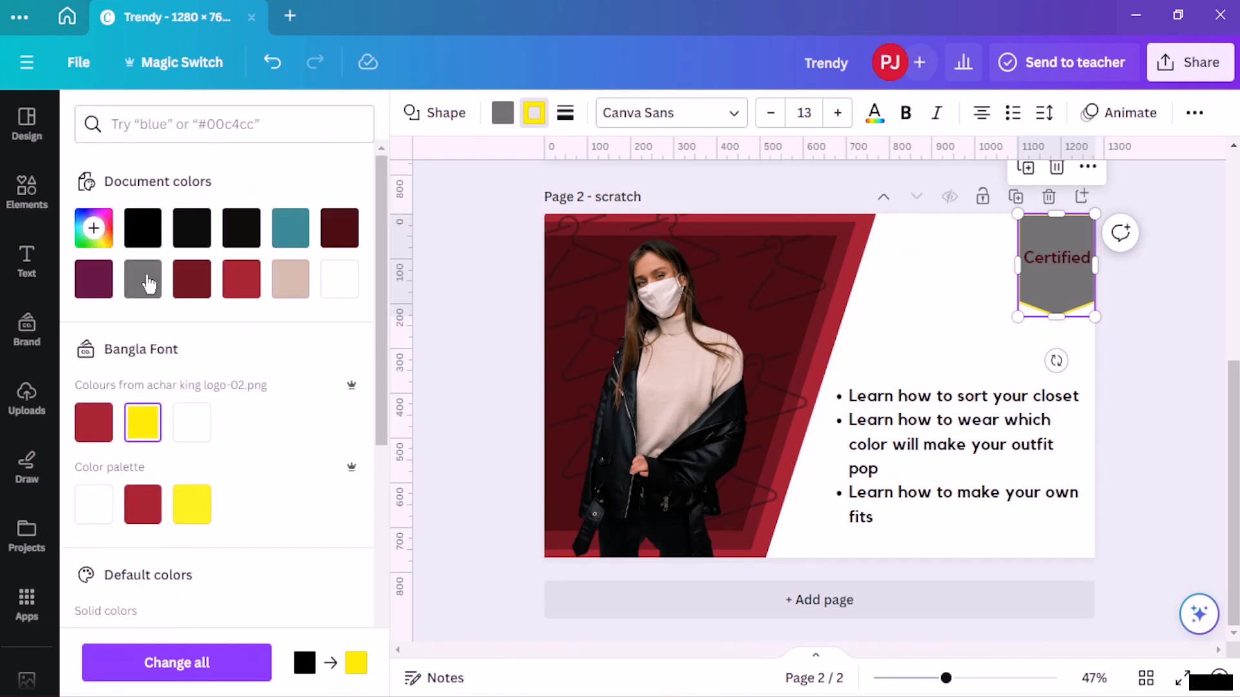
left_click(94, 228)
left_click(233, 348)
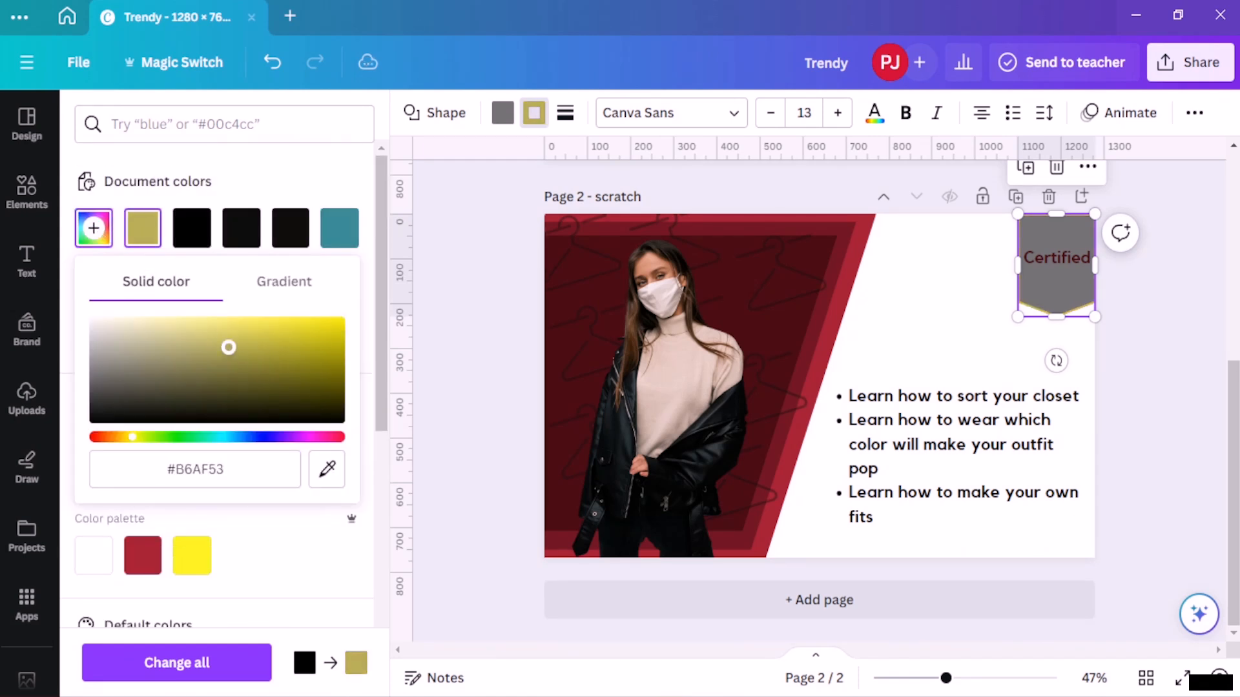
left_click_drag(194, 350, 316, 368)
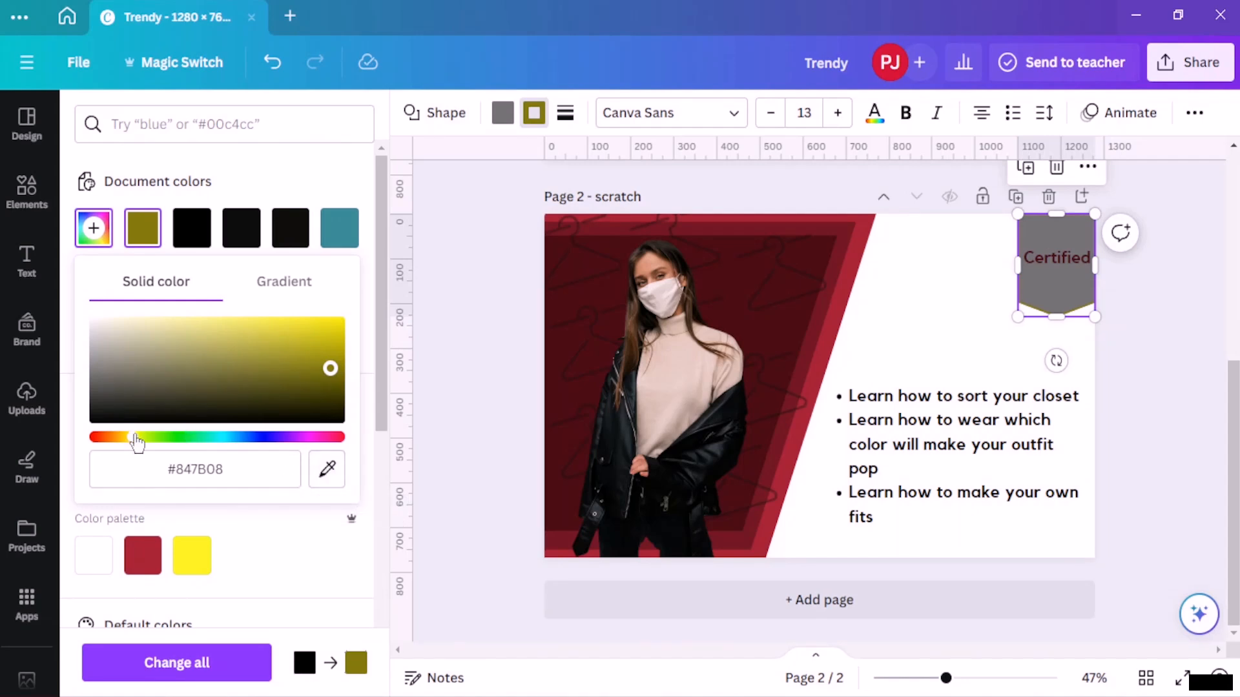
left_click_drag(131, 441, 123, 441)
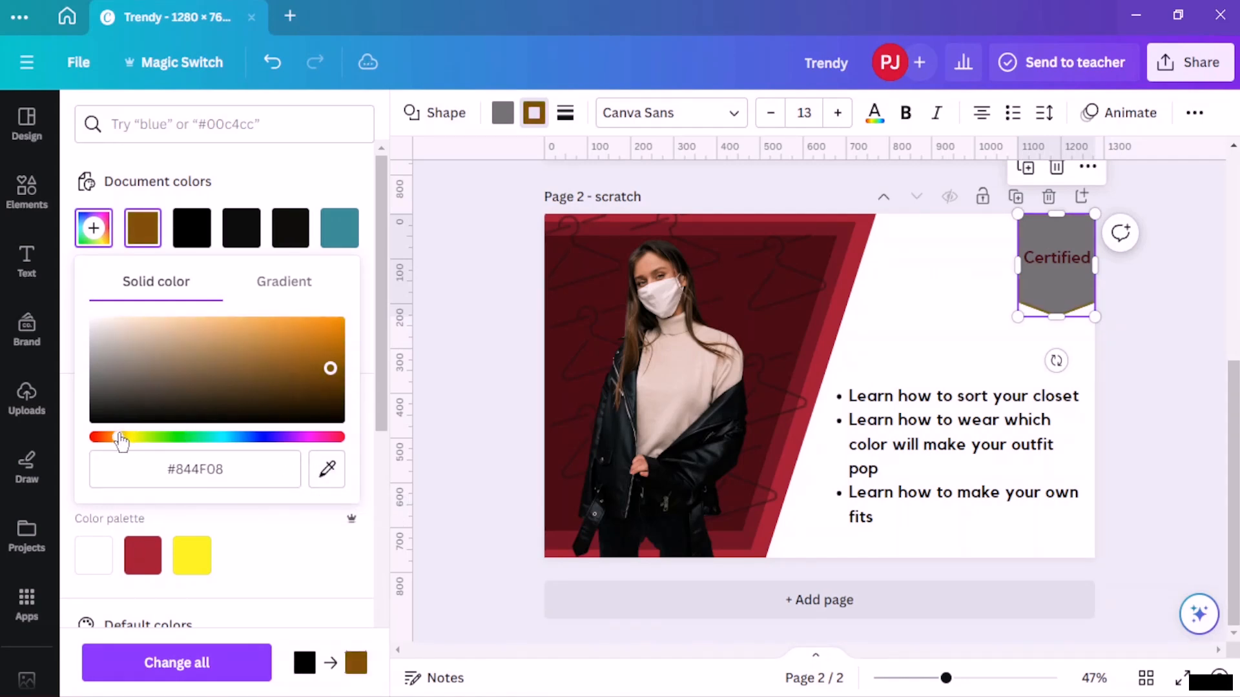
left_click_drag(285, 363, 182, 328)
- Apply the orange-yellow gradient to the banner border and deselect it
scroll(255, 251, "down", 5)
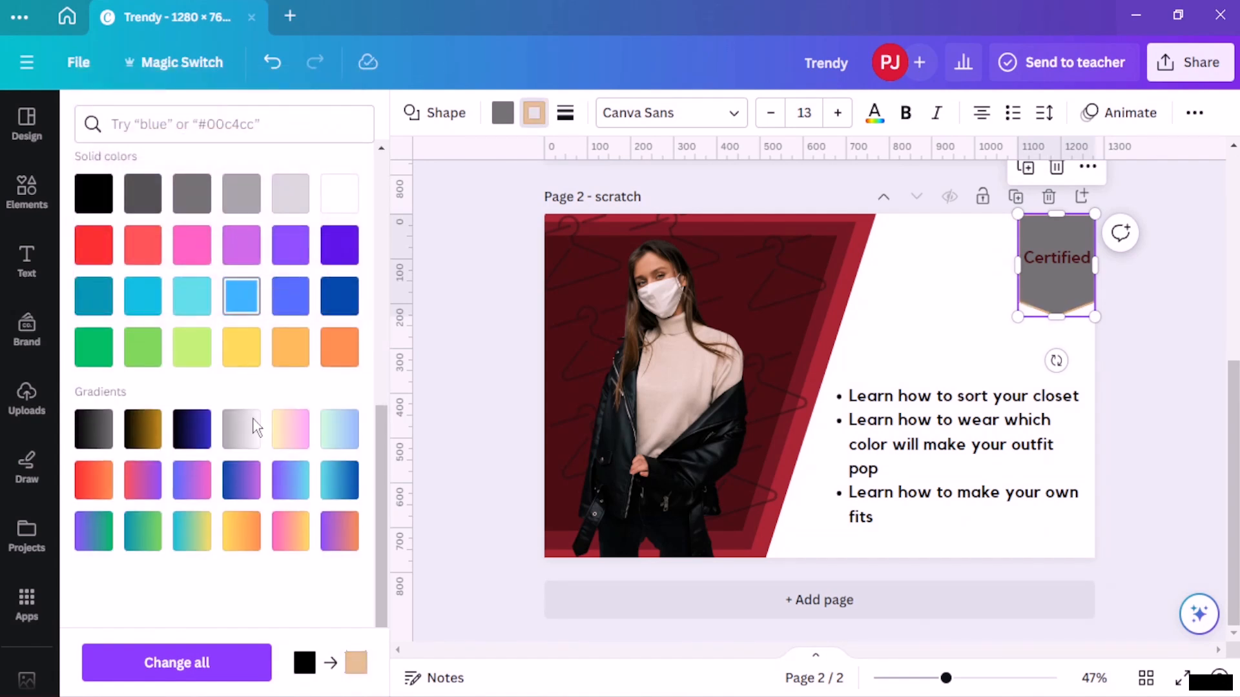
left_click(242, 538)
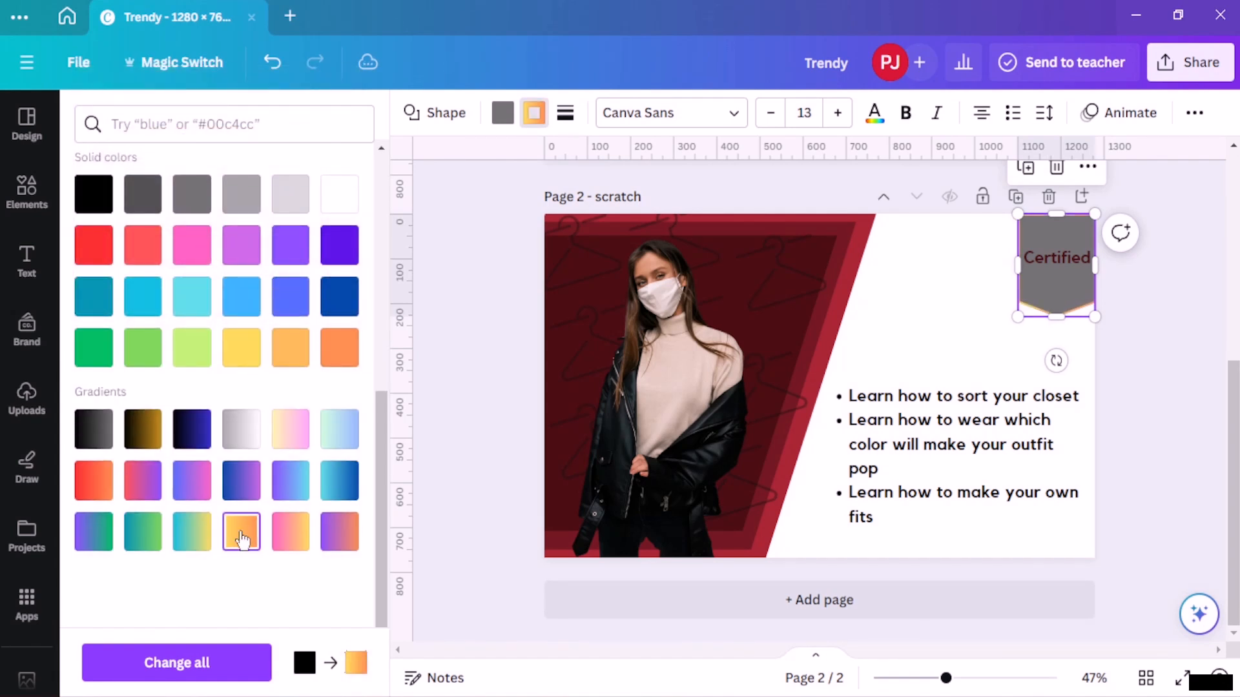
key("Escape")
left_click(1132, 302)
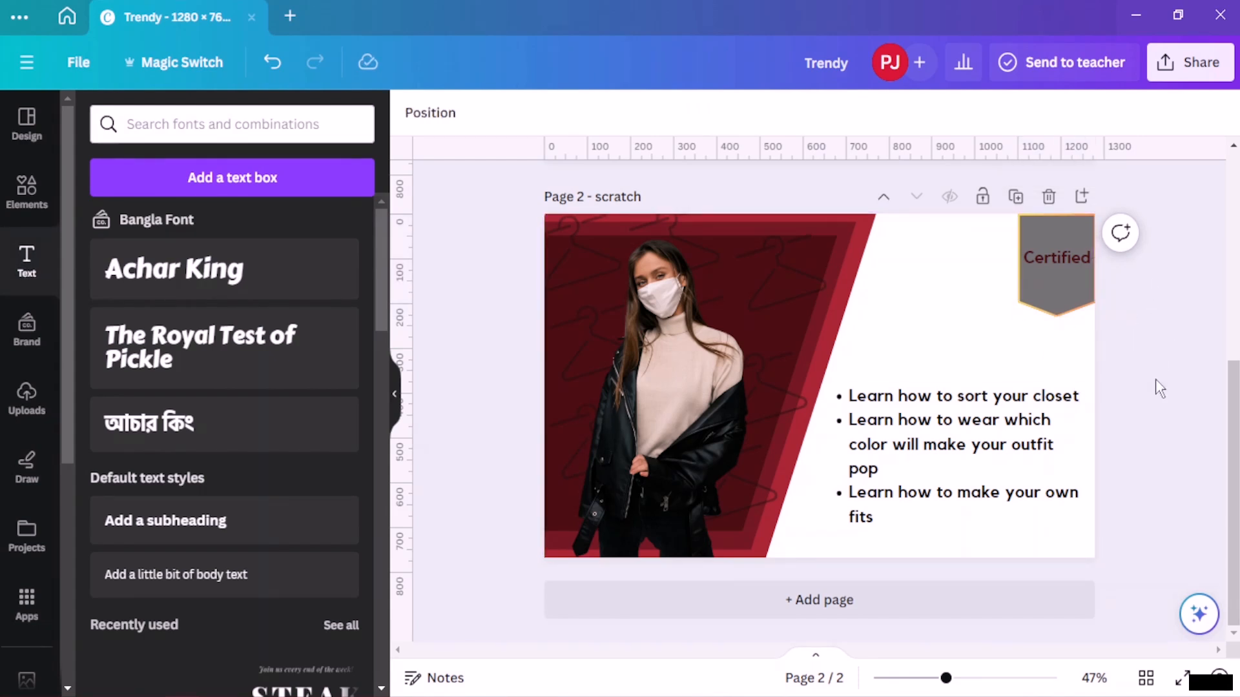
- Nudge the bullet list slightly downward
left_click_drag(971, 425, 966, 443)
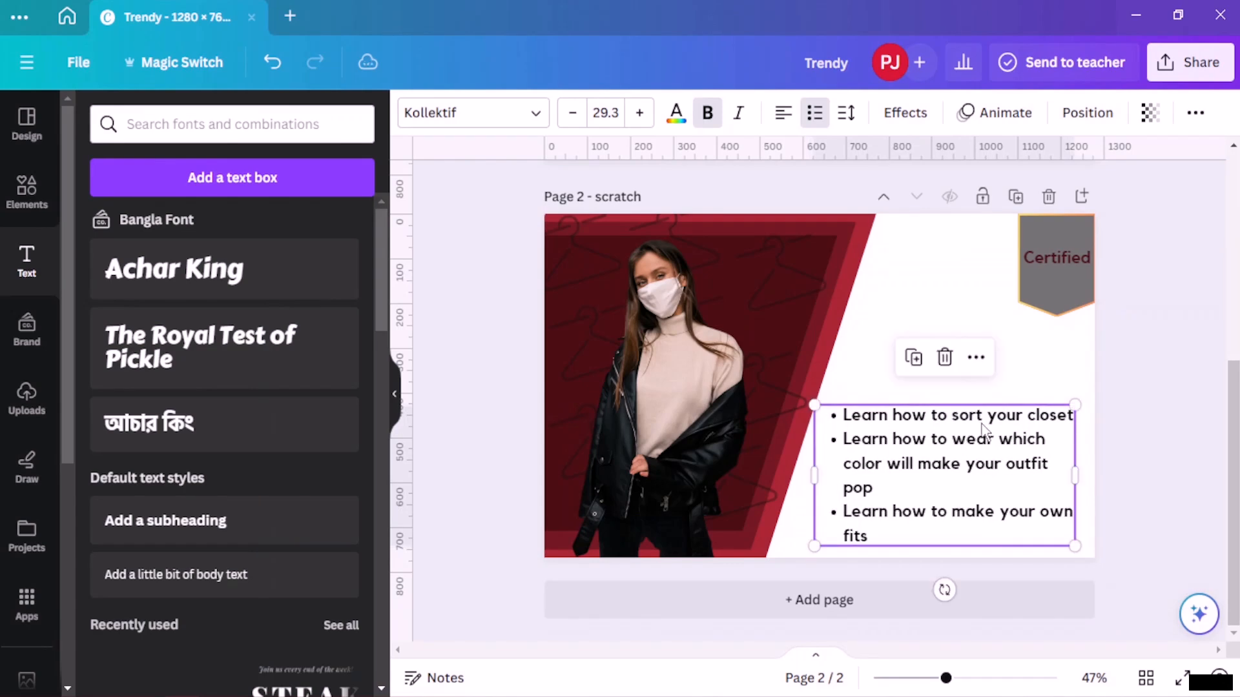
- Add a ribbon-shaped banner from Shapes and stretch it across the area above the bullet list
left_click(1137, 303)
left_click(29, 206)
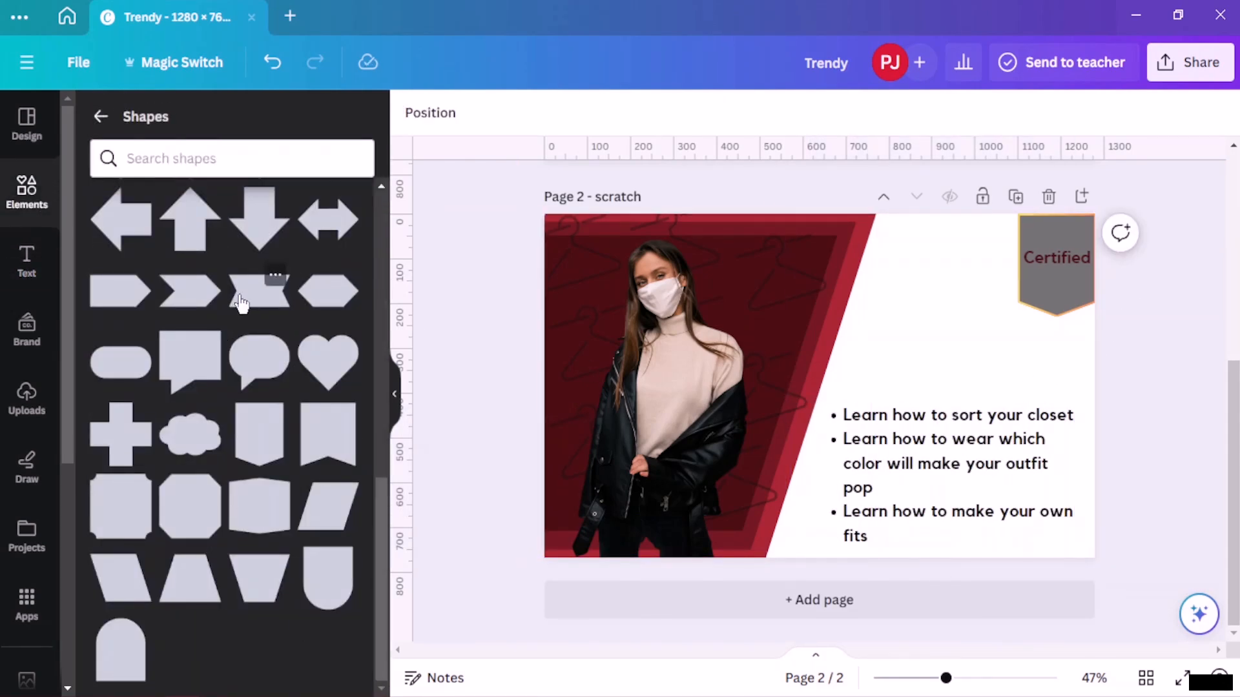
left_click(259, 291)
left_click(891, 379)
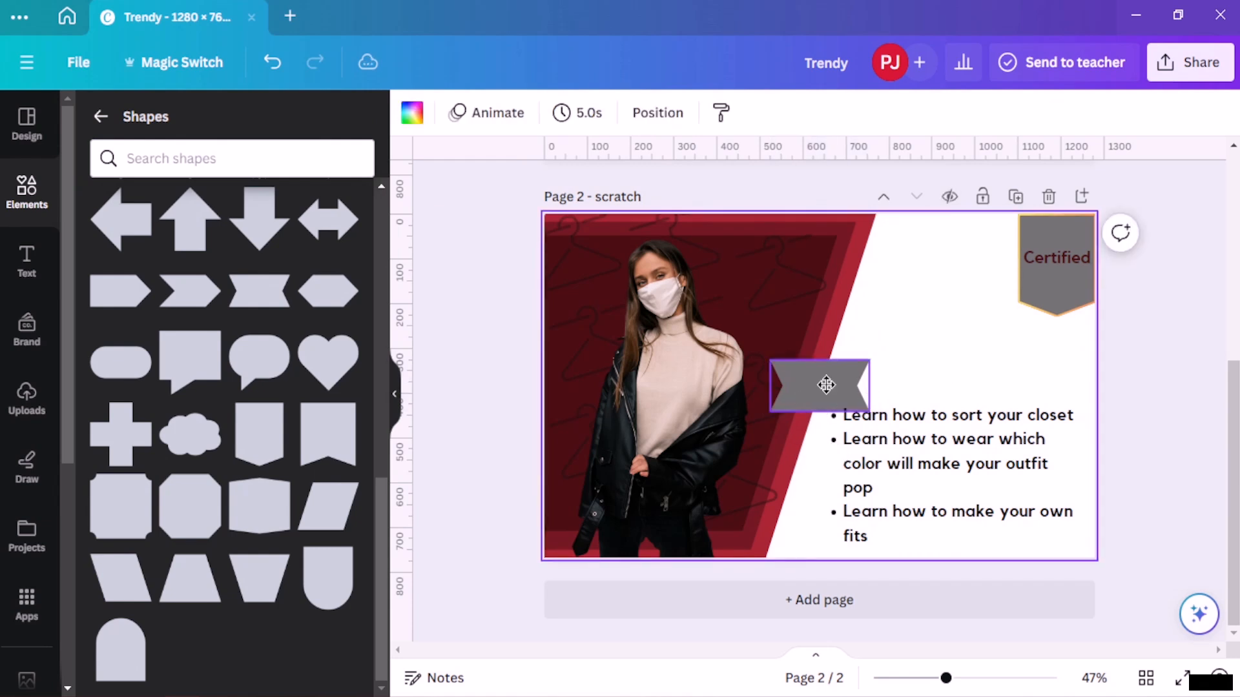
left_click_drag(824, 381, 1088, 350)
- Recolour the Certified banner's fill to the beige #d4bcad
left_click(1062, 285)
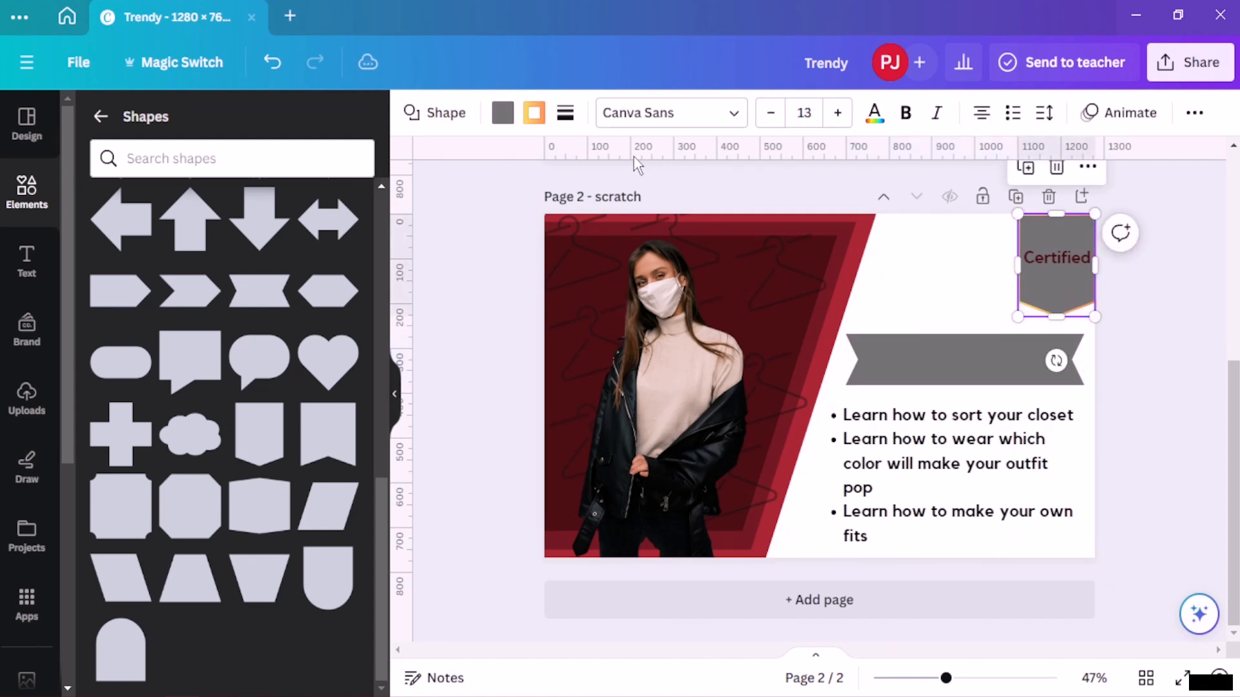
left_click(503, 117)
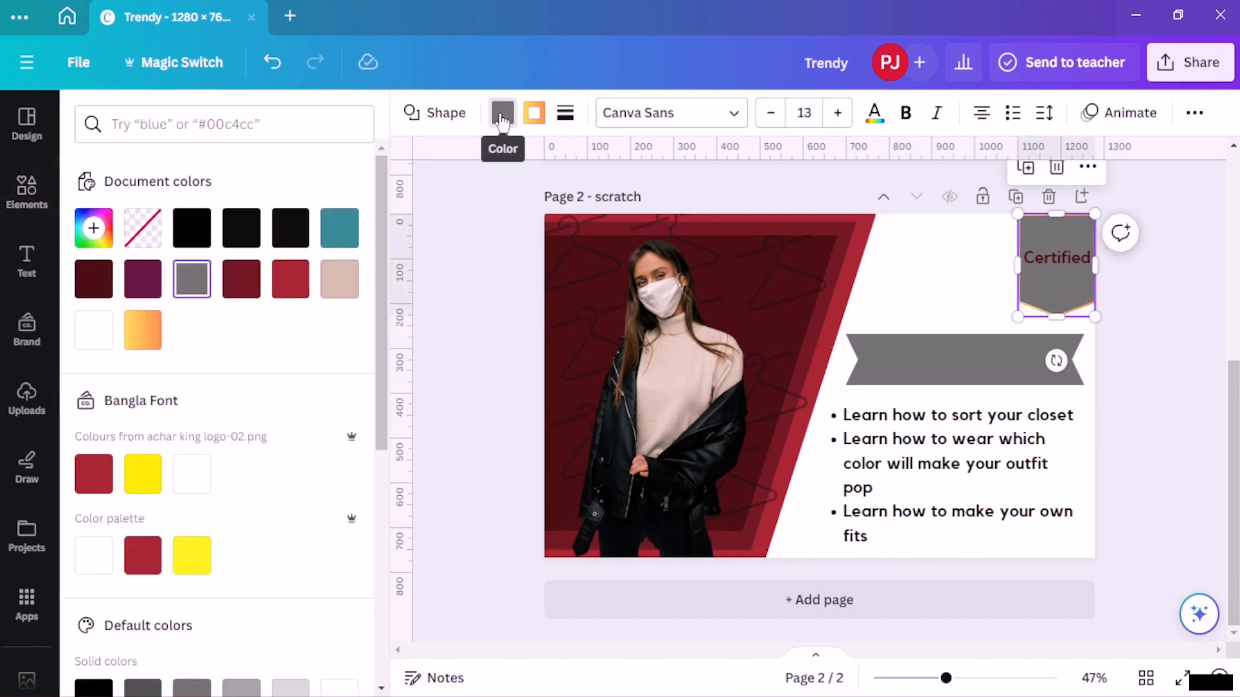
left_click(237, 288)
left_click(301, 288)
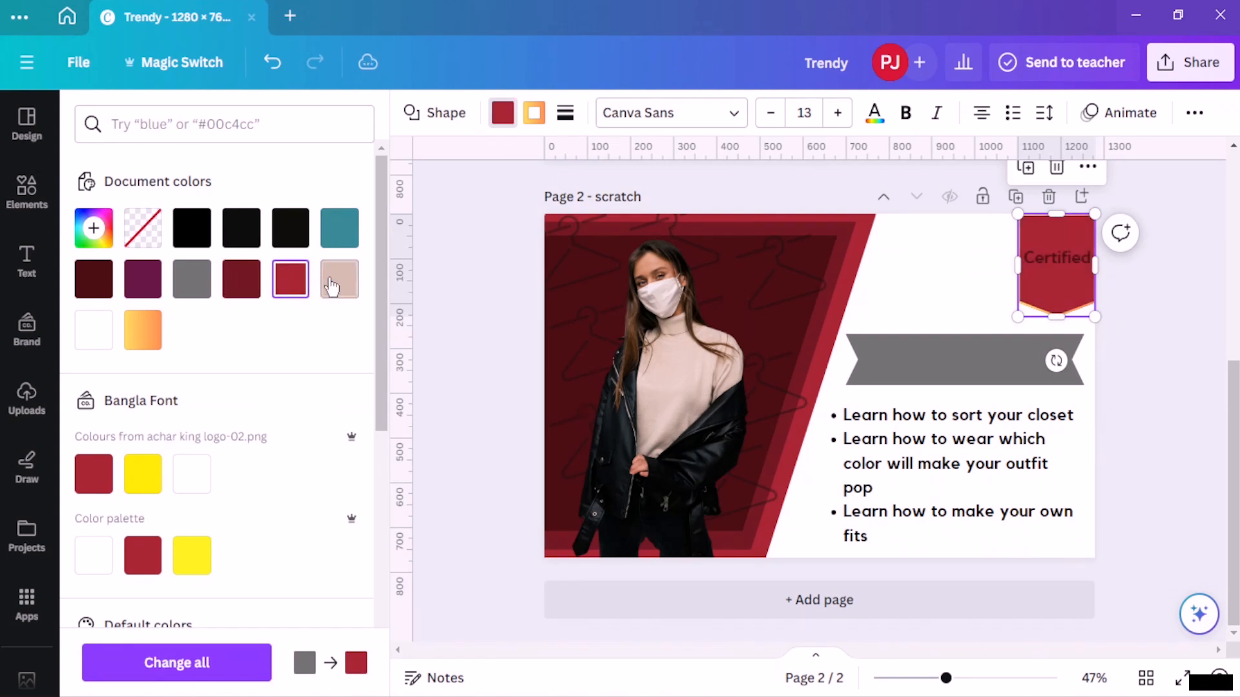
left_click(328, 283)
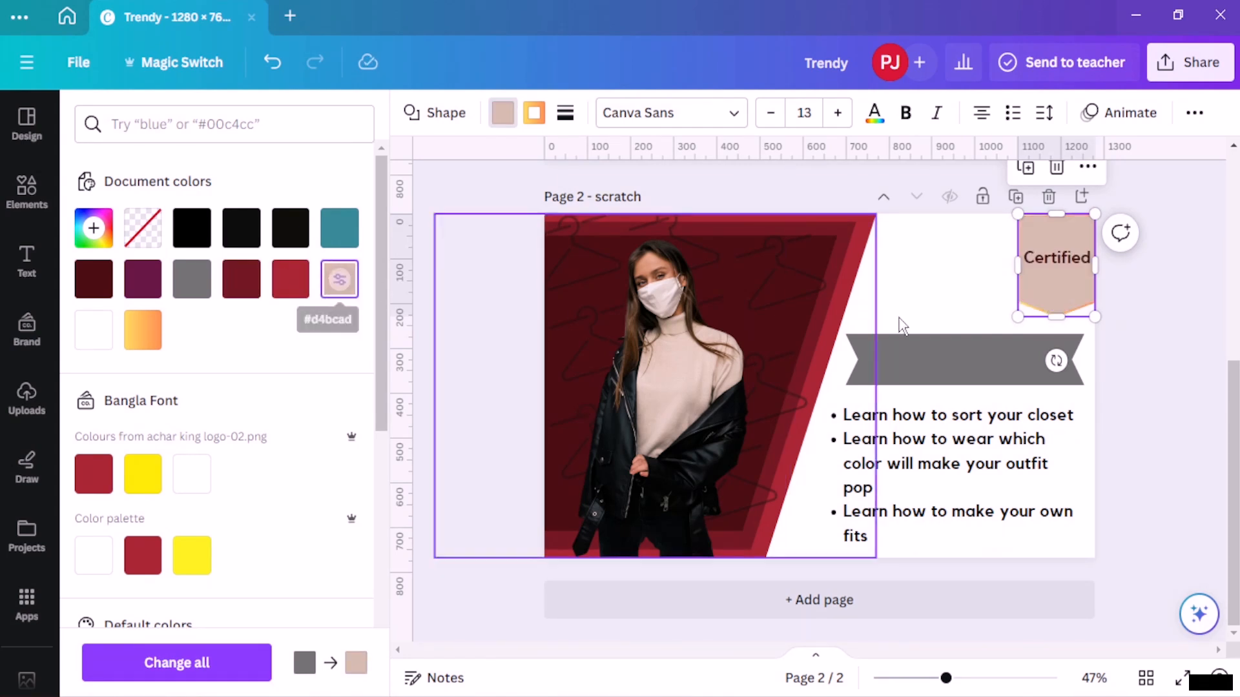
left_click(914, 352)
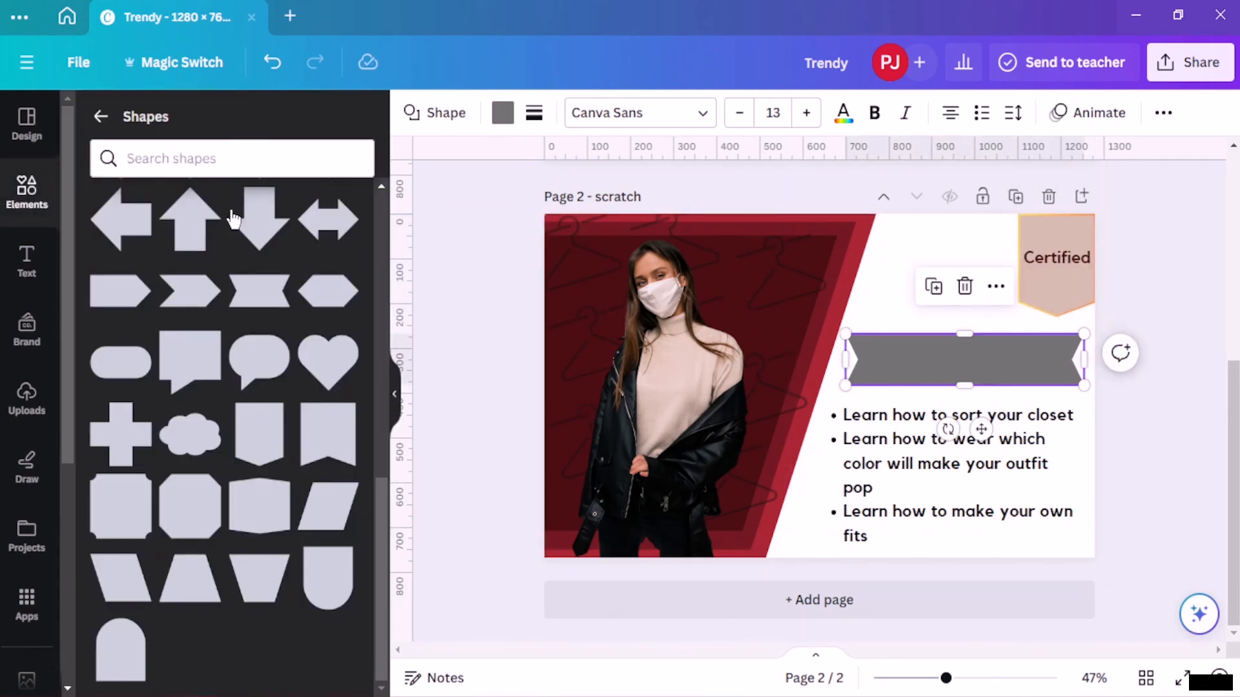
- Fill the new ribbon banner with the same beige colour
left_click(502, 114)
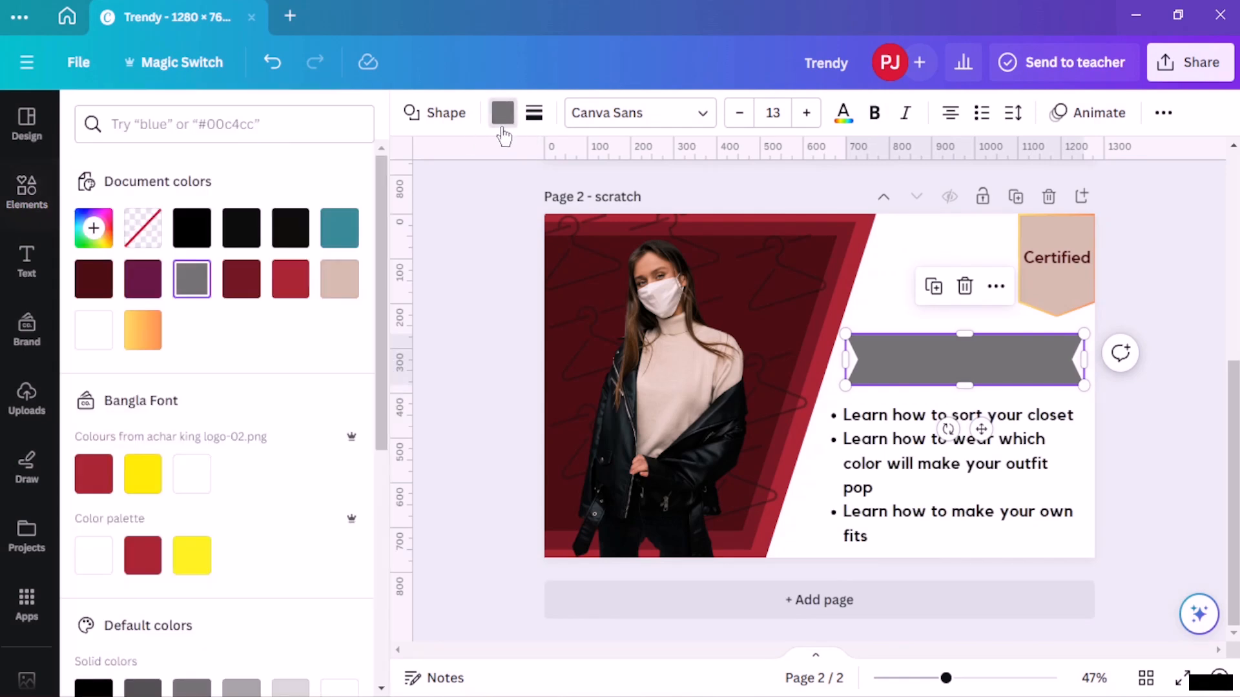
left_click(339, 279)
left_click(1020, 355)
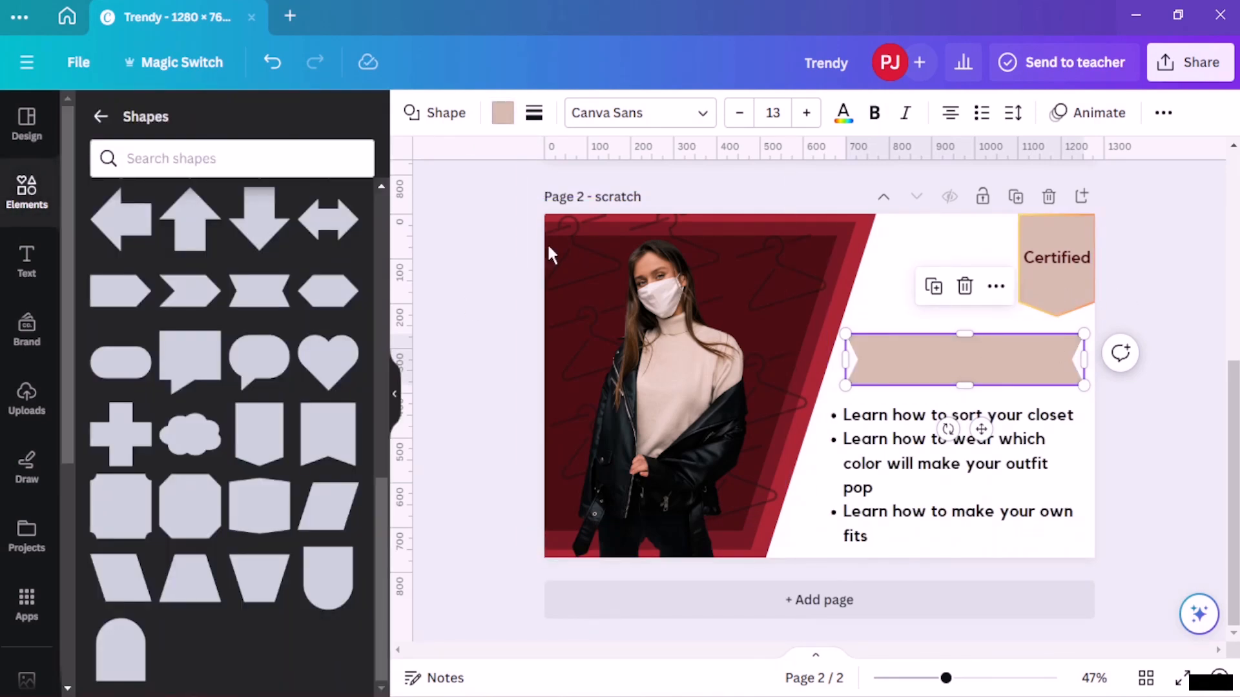
- Copy the 'Tips and Inspiration' text from the template page and paste it into a new text box on page 2
left_click(442, 259)
scroll(501, 265, "up", 5)
left_click(654, 351)
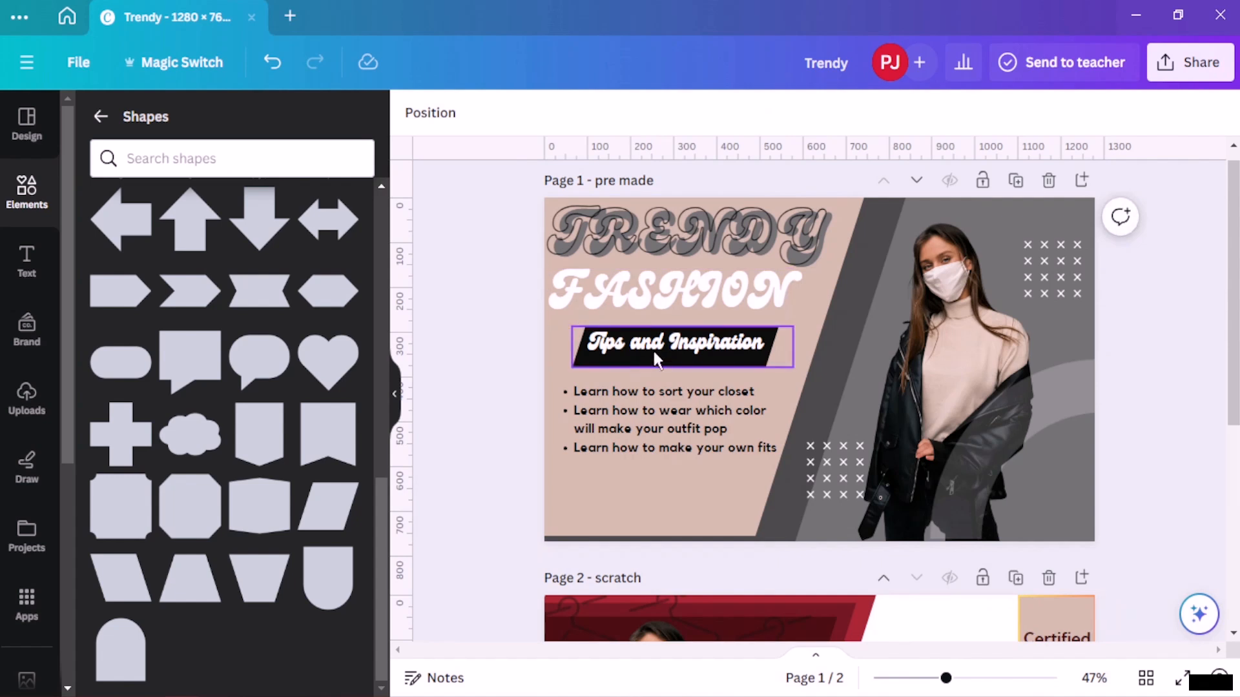
left_click(722, 348)
left_click(737, 339)
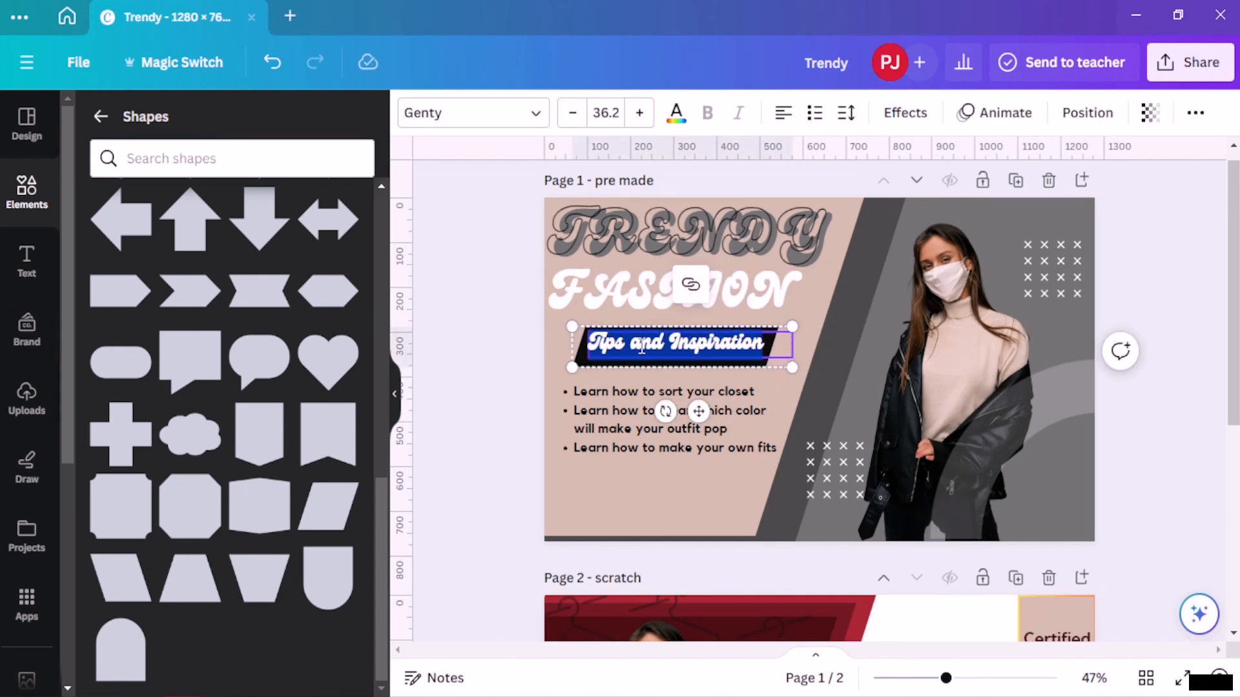
scroll(774, 371, "down", 5)
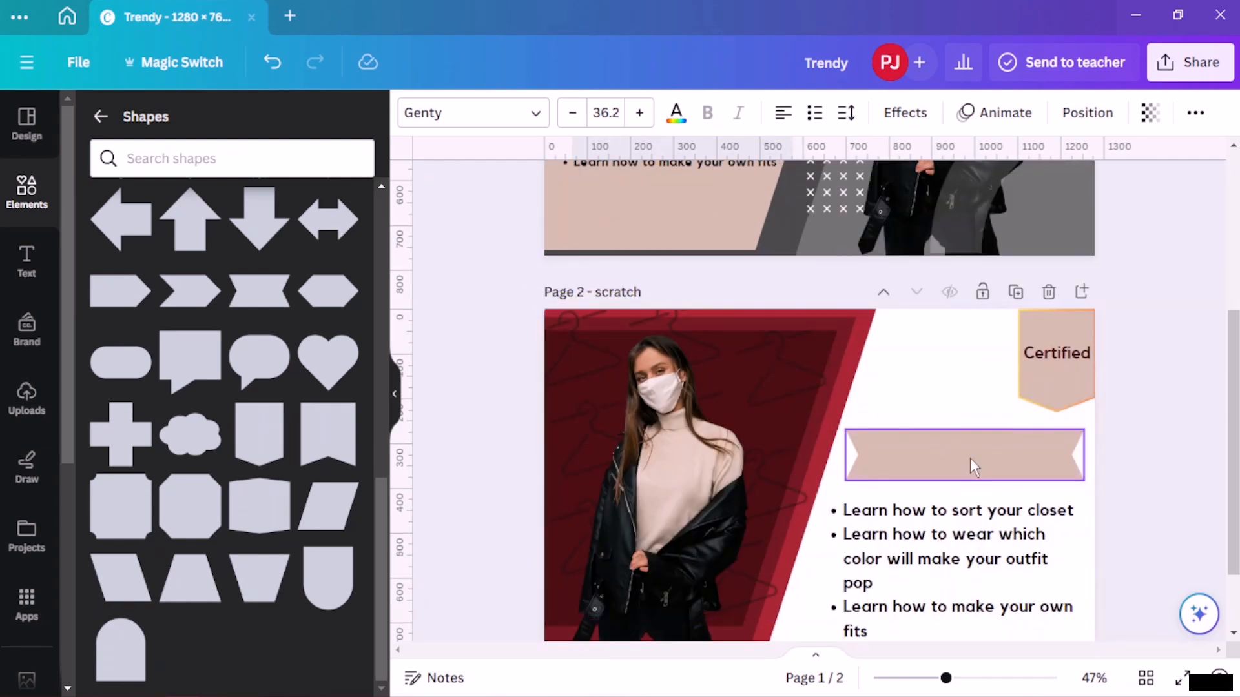
left_click(26, 261)
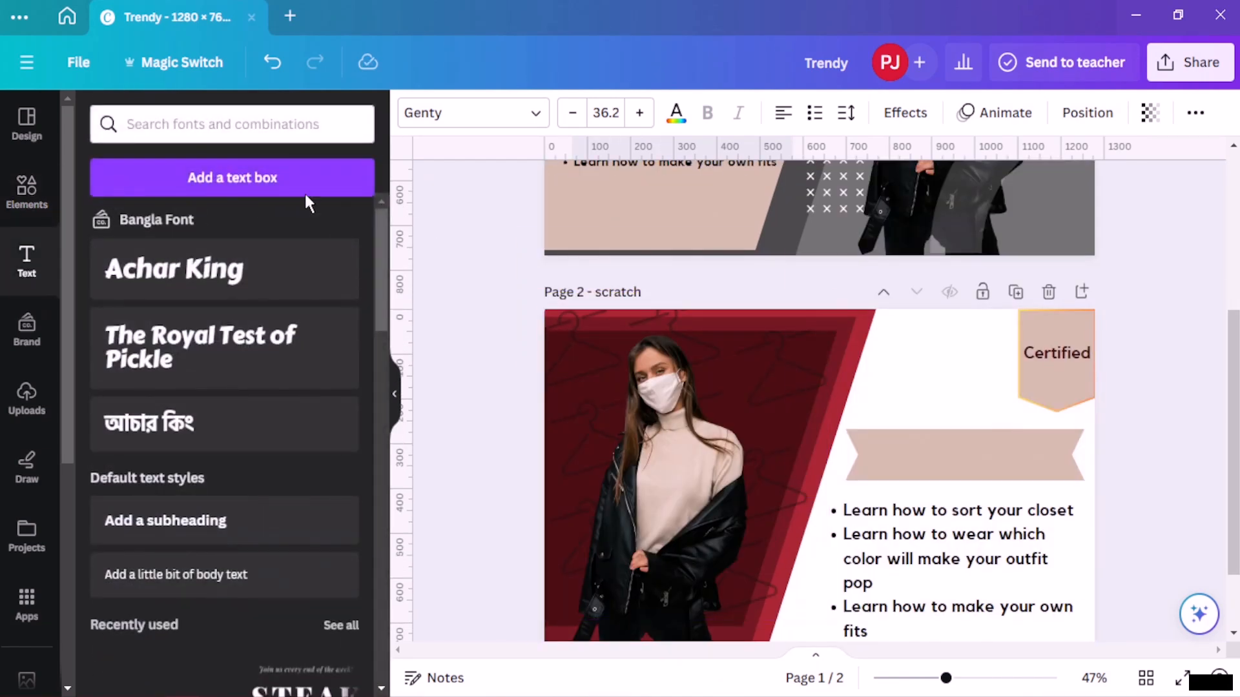
left_click(267, 125)
left_click(269, 177)
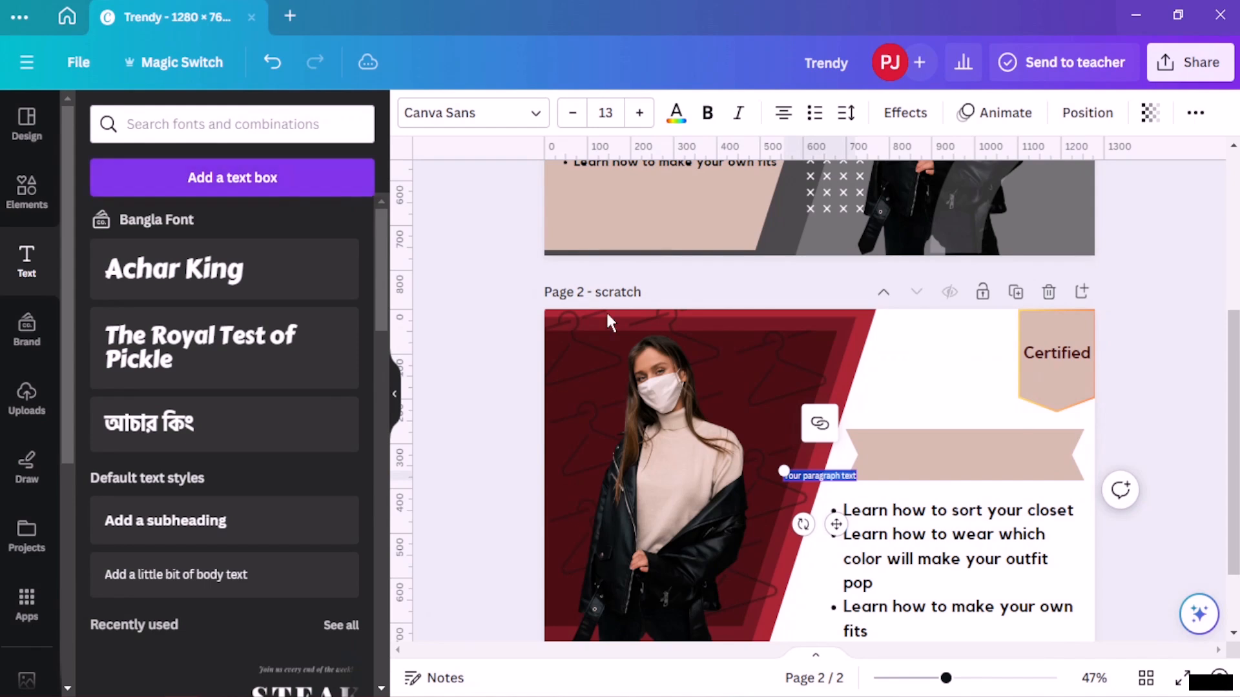
key("ctrl+v")
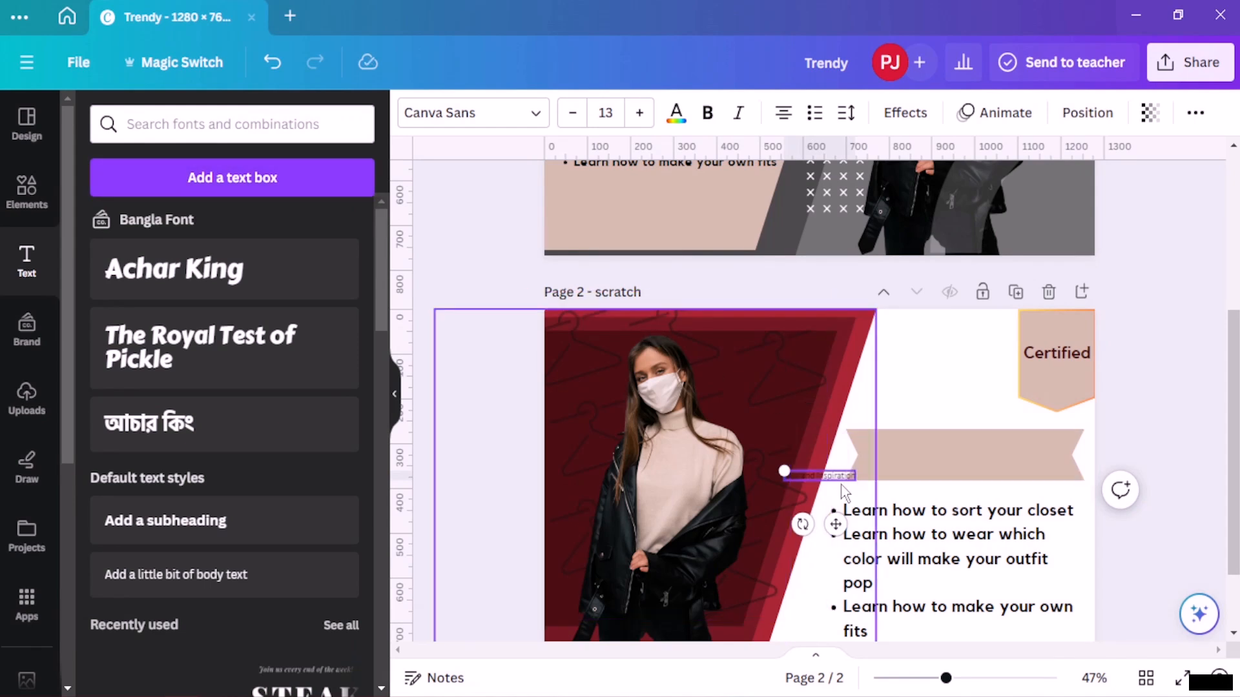
- Enlarge the pasted text to size 22 and move it onto the ribbon banner
left_click(639, 113)
left_click(639, 113)
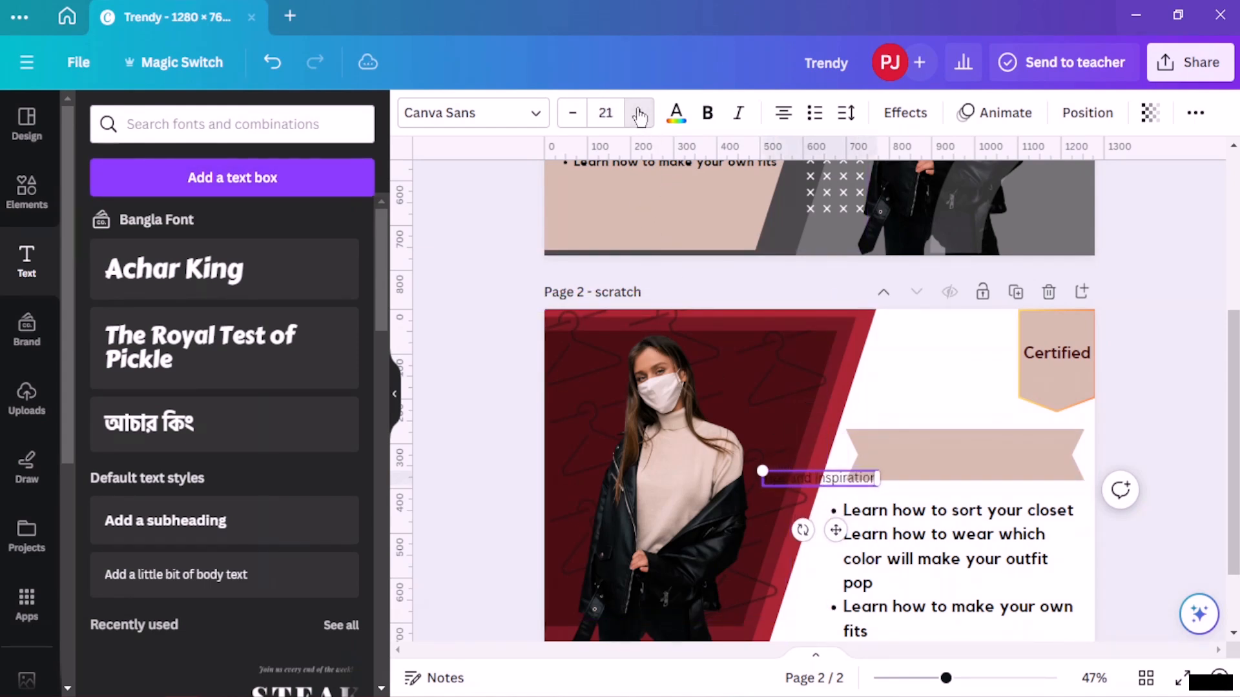
left_click(639, 113)
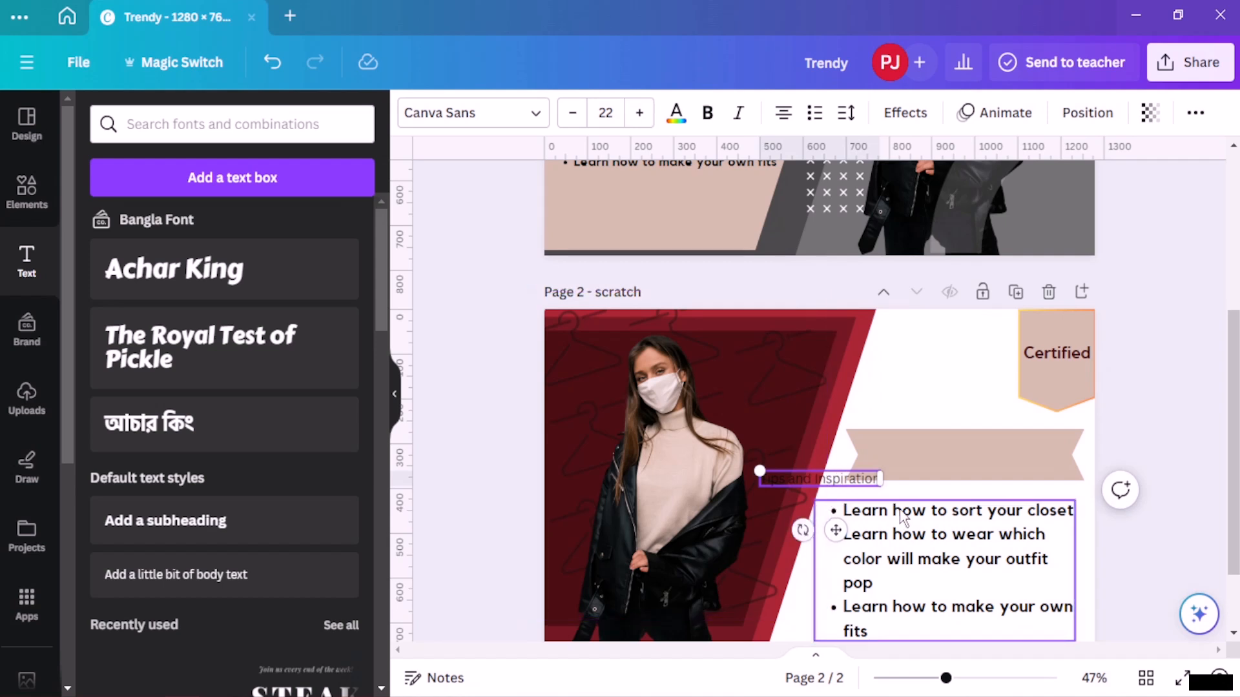
left_click_drag(839, 481, 936, 457)
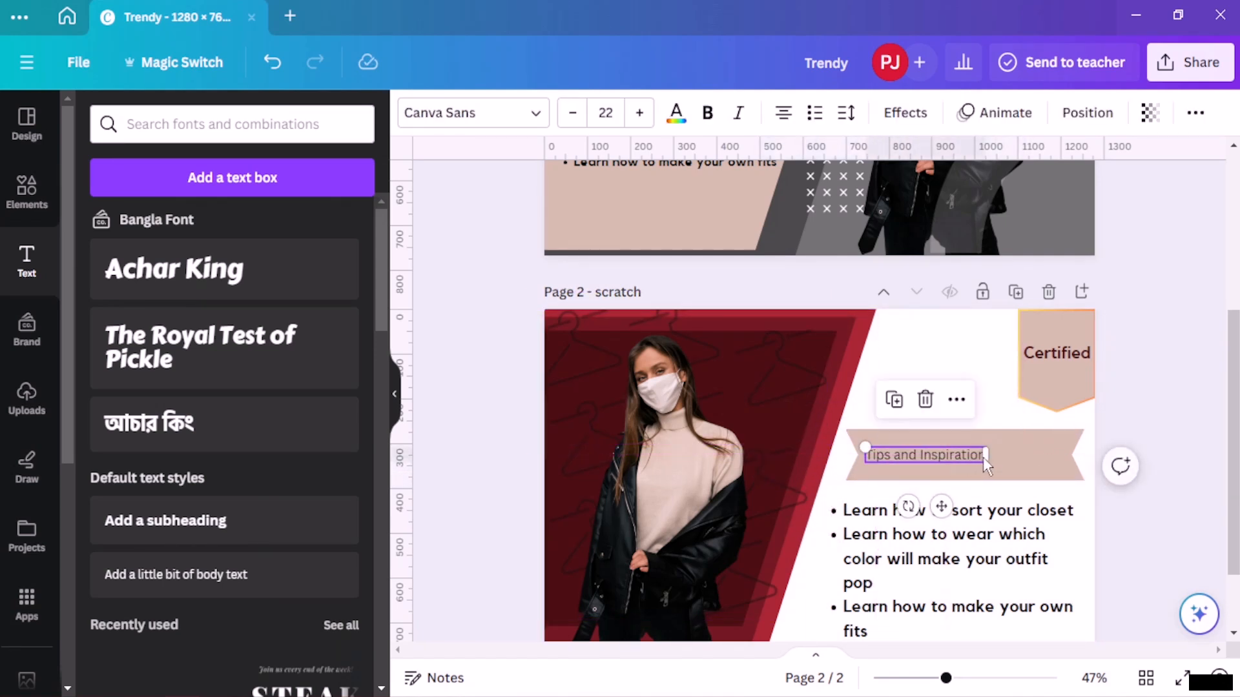
- Increase the heading to size 36 and centre it on the ribbon banner
left_click(639, 112)
left_click(639, 113)
left_click(639, 113)
left_click(639, 112)
left_click(639, 113)
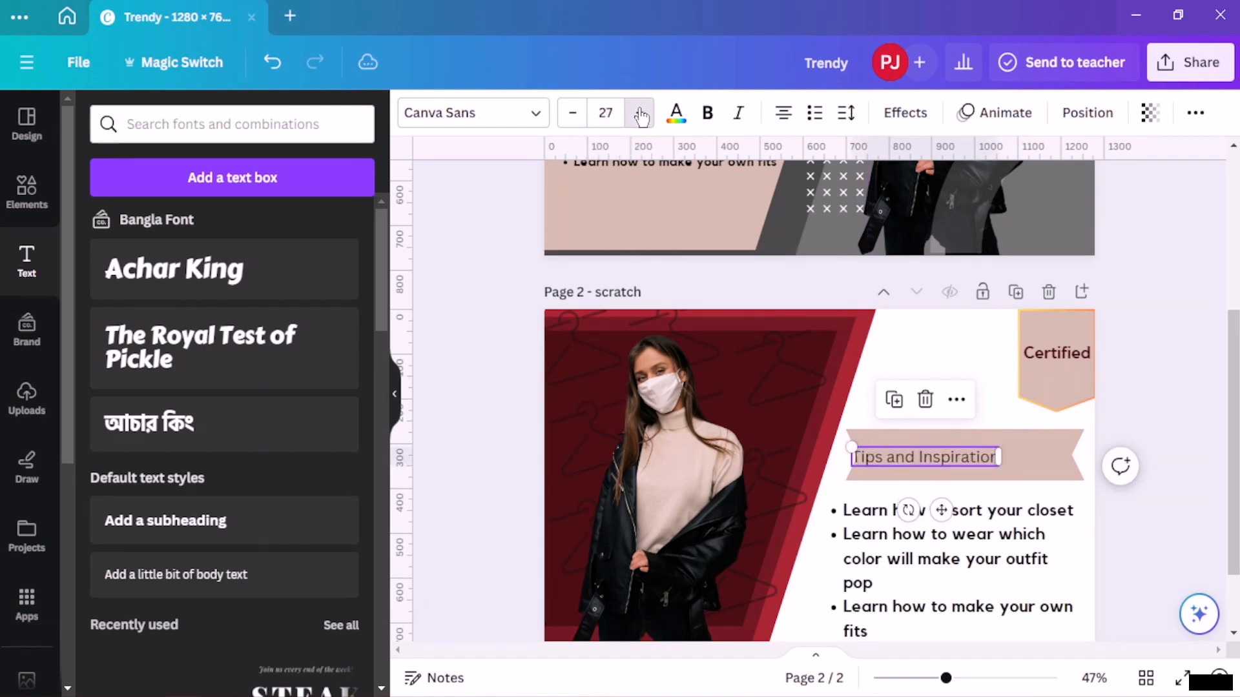
left_click(639, 113)
left_click(639, 112)
left_click(639, 112)
left_click_drag(937, 455, 976, 453)
left_click(641, 112)
left_click(641, 113)
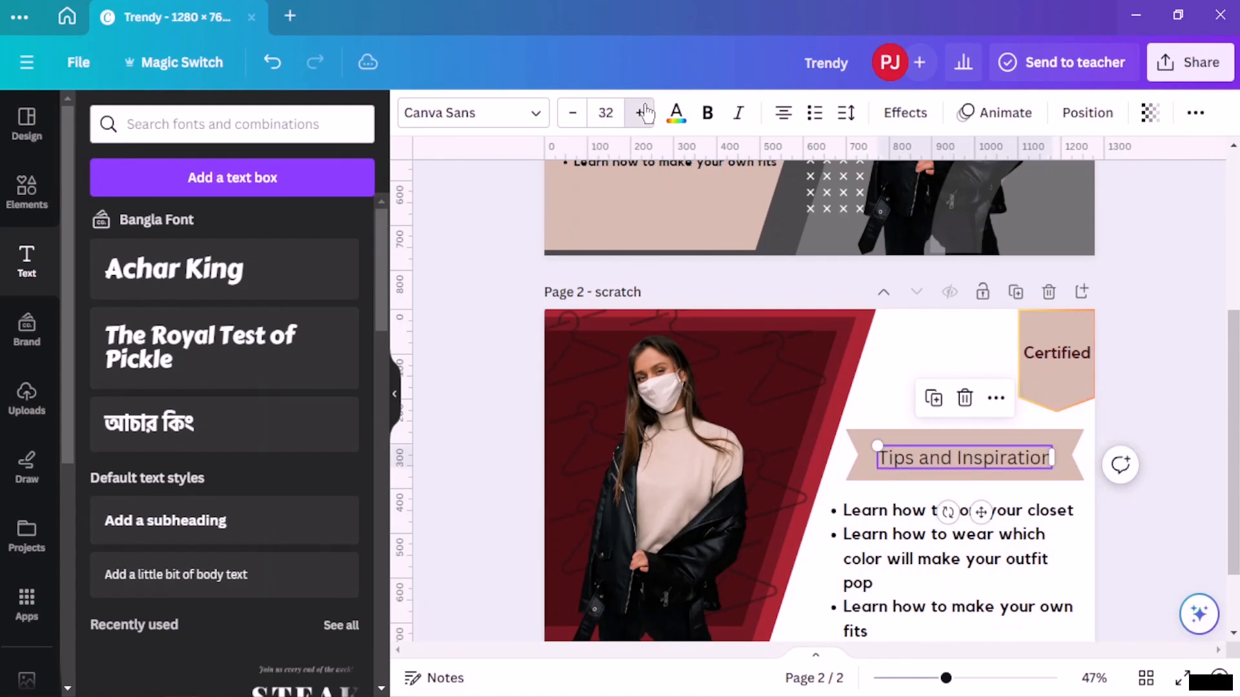
left_click(641, 112)
left_click(641, 112)
left_click(641, 112)
left_click(641, 112)
left_click(970, 350)
left_click_drag(962, 449, 963, 443)
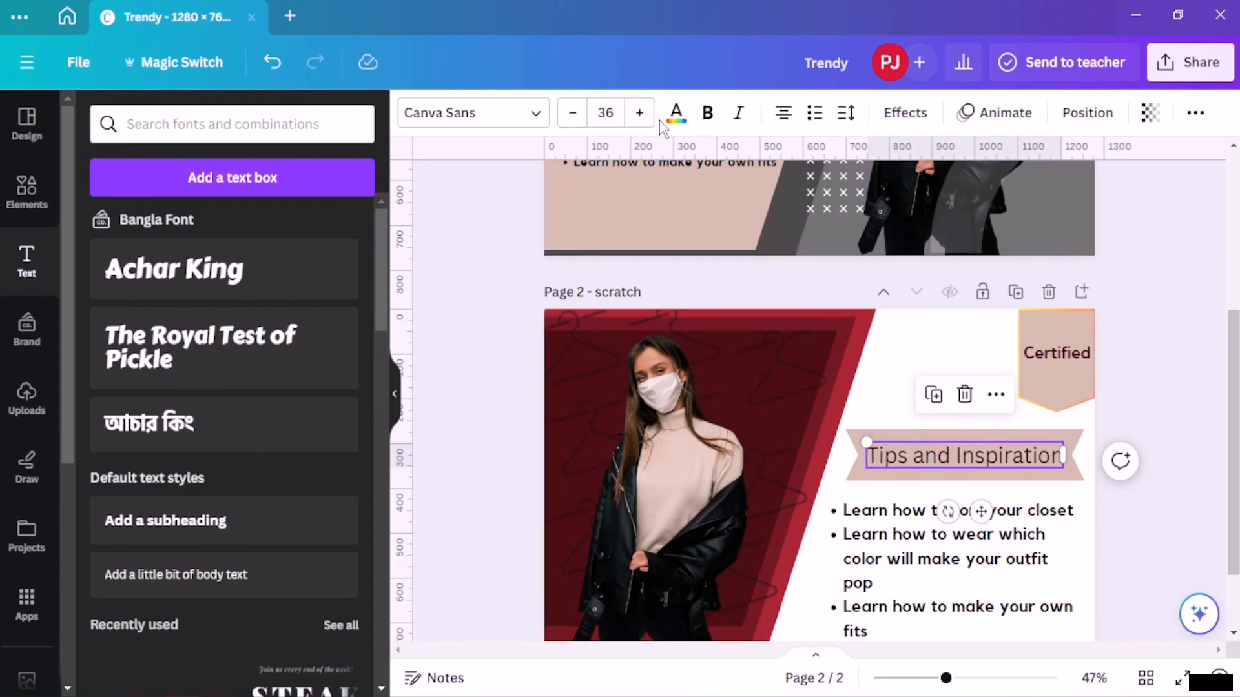
- Make the heading bold and change its font to Kollektif
left_click(706, 114)
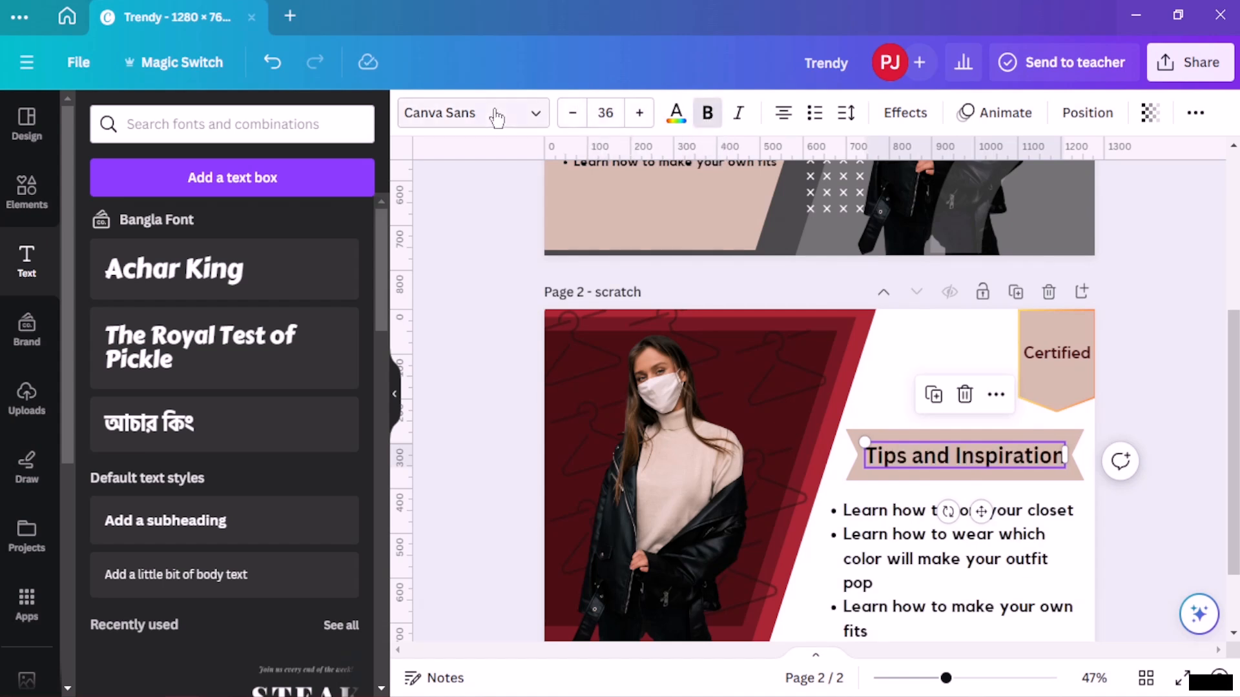
left_click(521, 116)
left_click(130, 376)
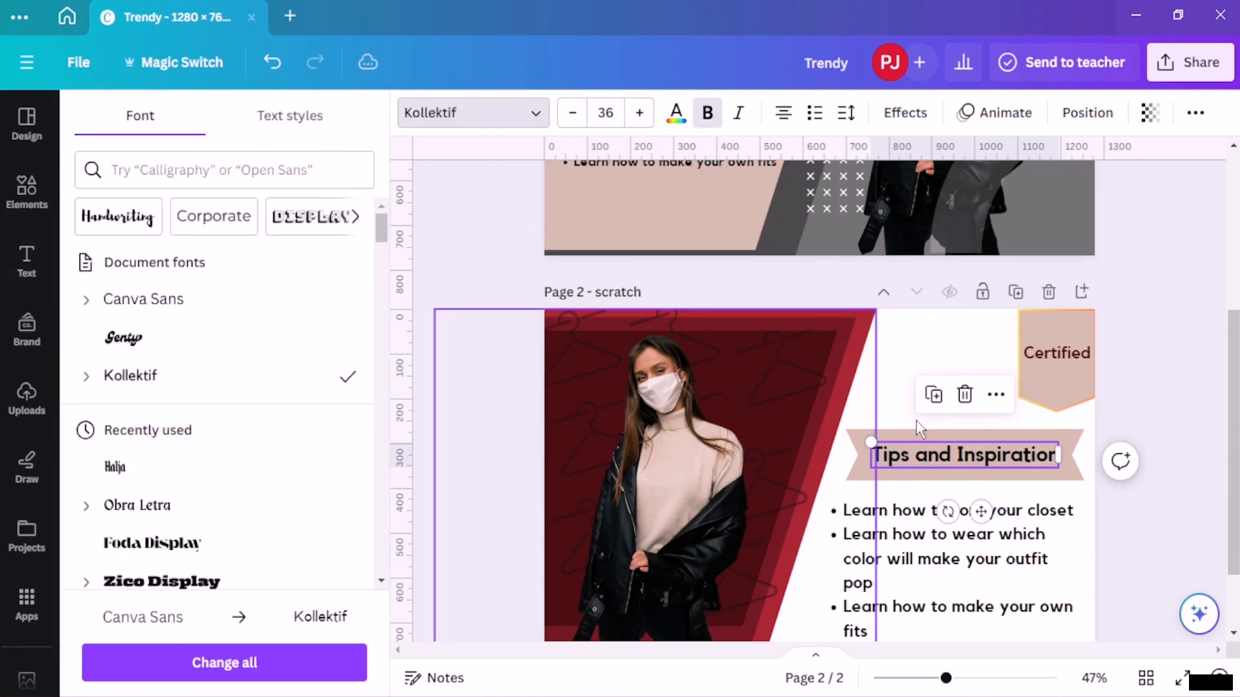
left_click(1159, 275)
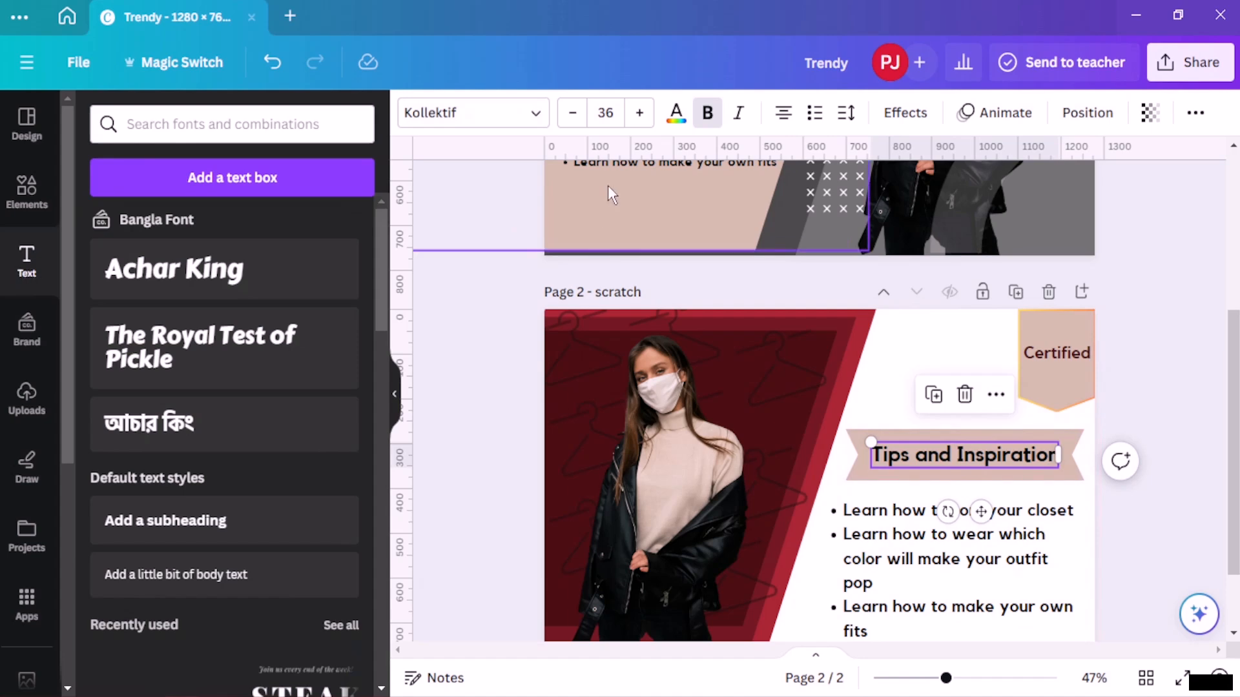
- Set the heading's text colour to the dark brown document colour and deselect it
left_click(676, 114)
left_click(341, 227)
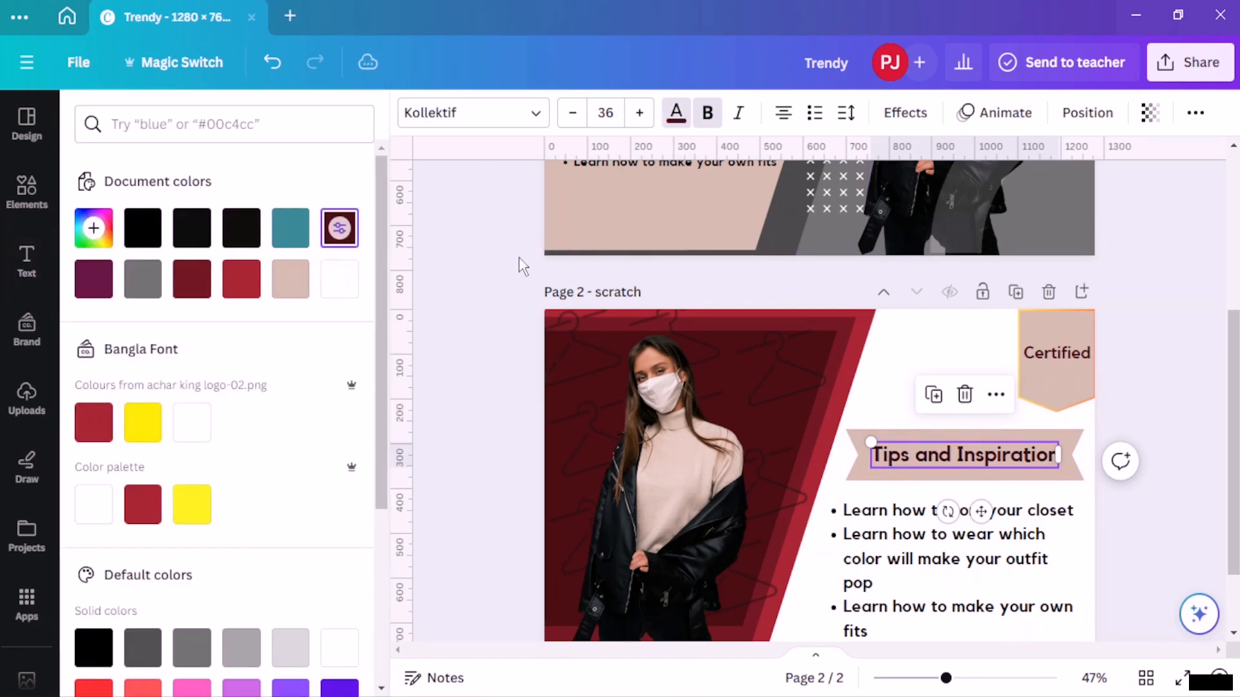
left_click(1150, 231)
left_click(1174, 234)
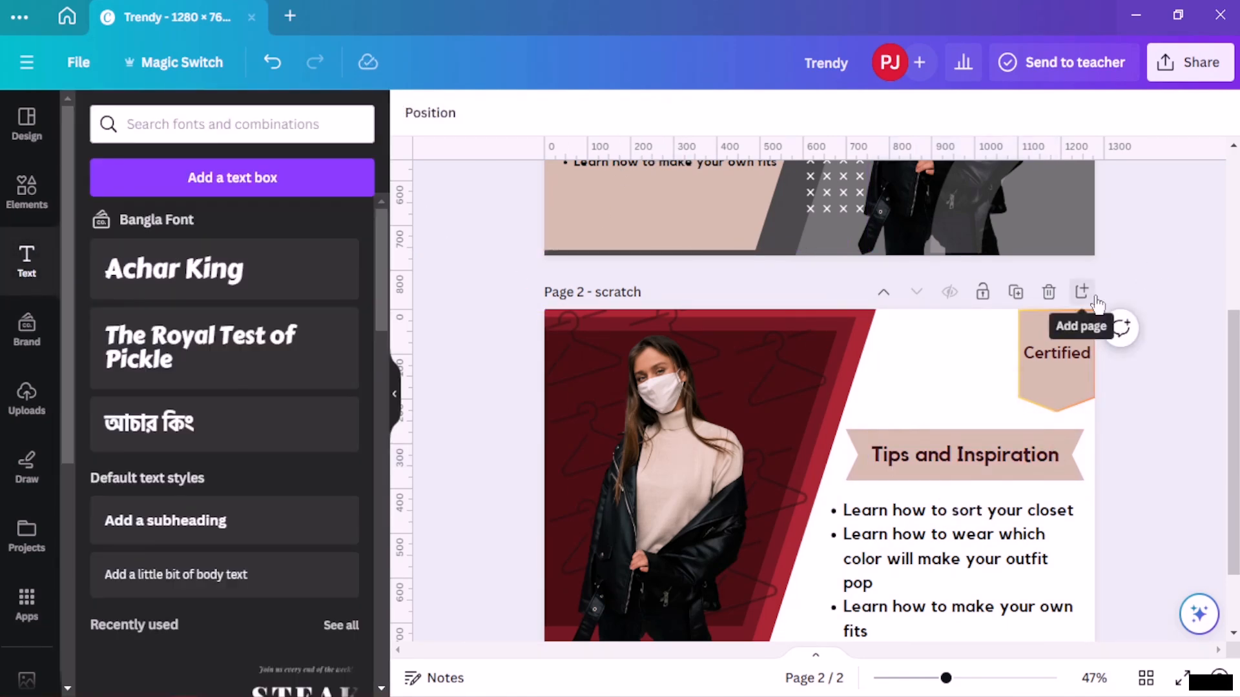
- Scroll between both pages to compare the rebuilt thumbnail with the template
scroll(1095, 297, "down", 2)
scroll(1071, 342, "up", 4)
scroll(1070, 342, "down", 4)
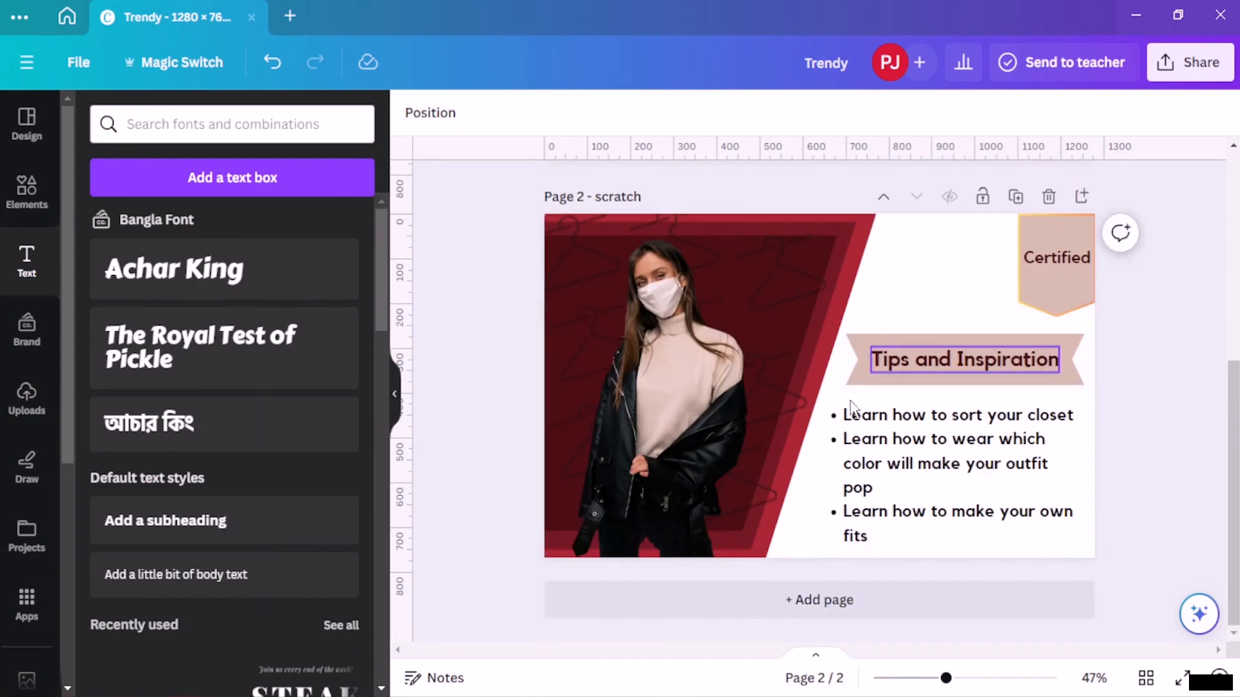
scroll(830, 303, "up", 4)
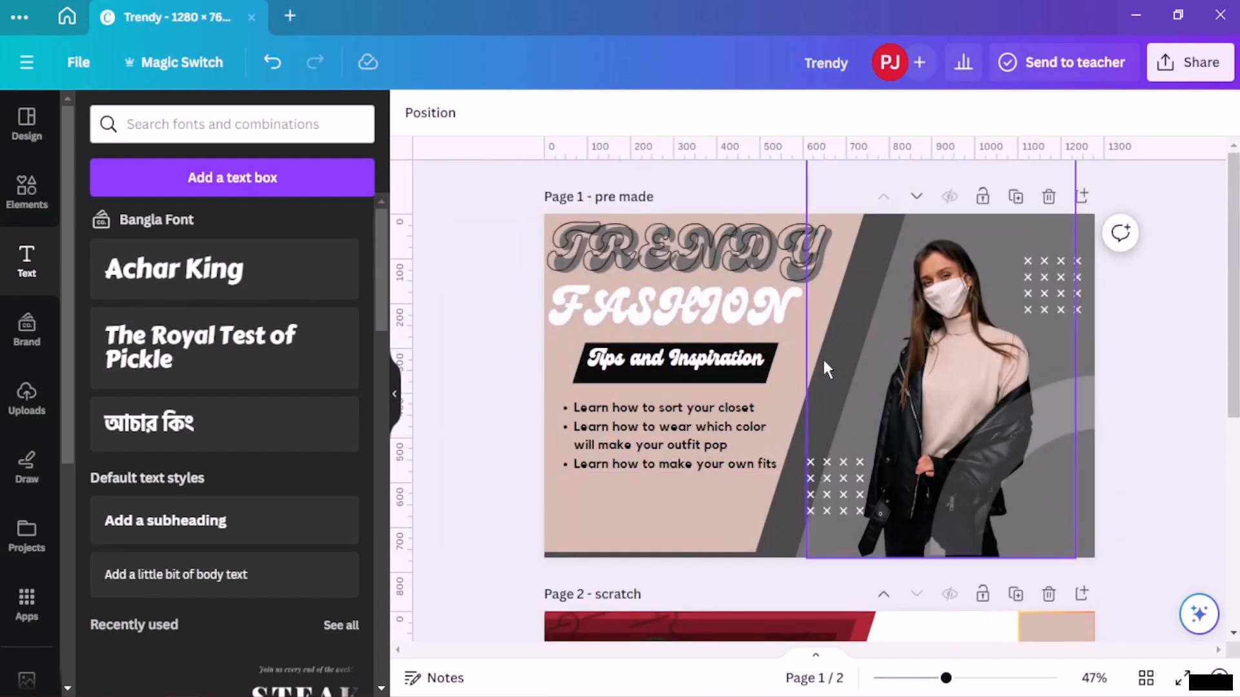
scroll(792, 361, "down", 4)
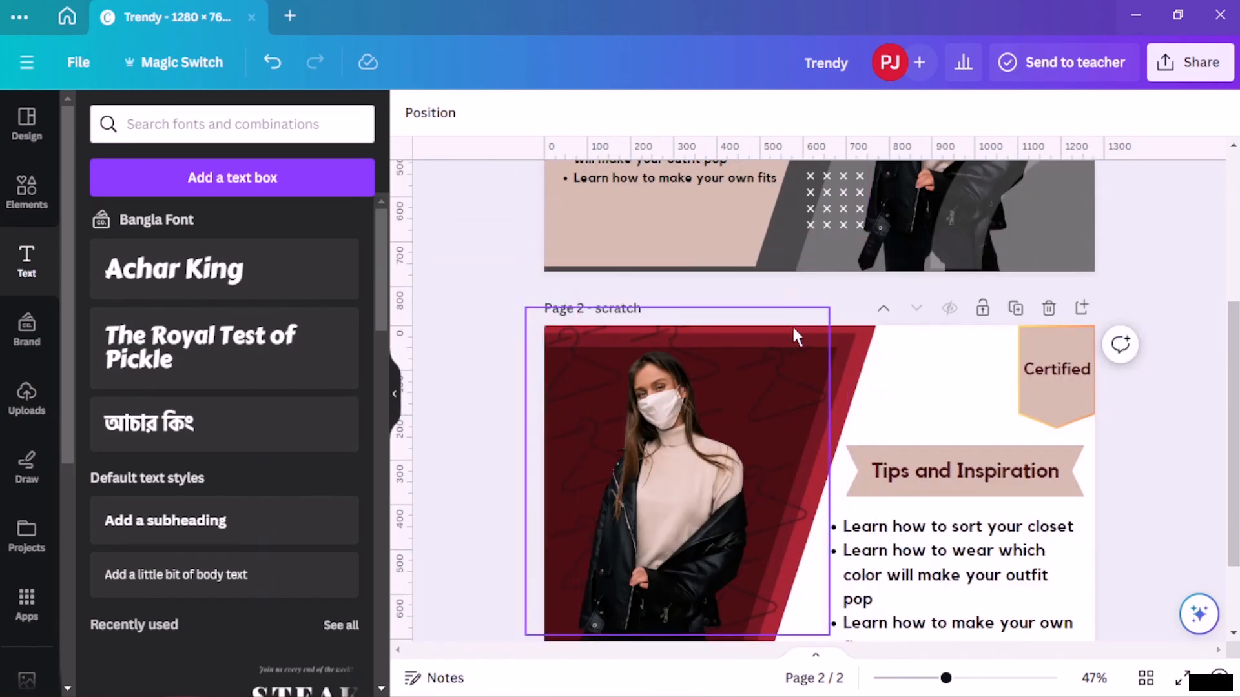
scroll(788, 333, "down", 2)
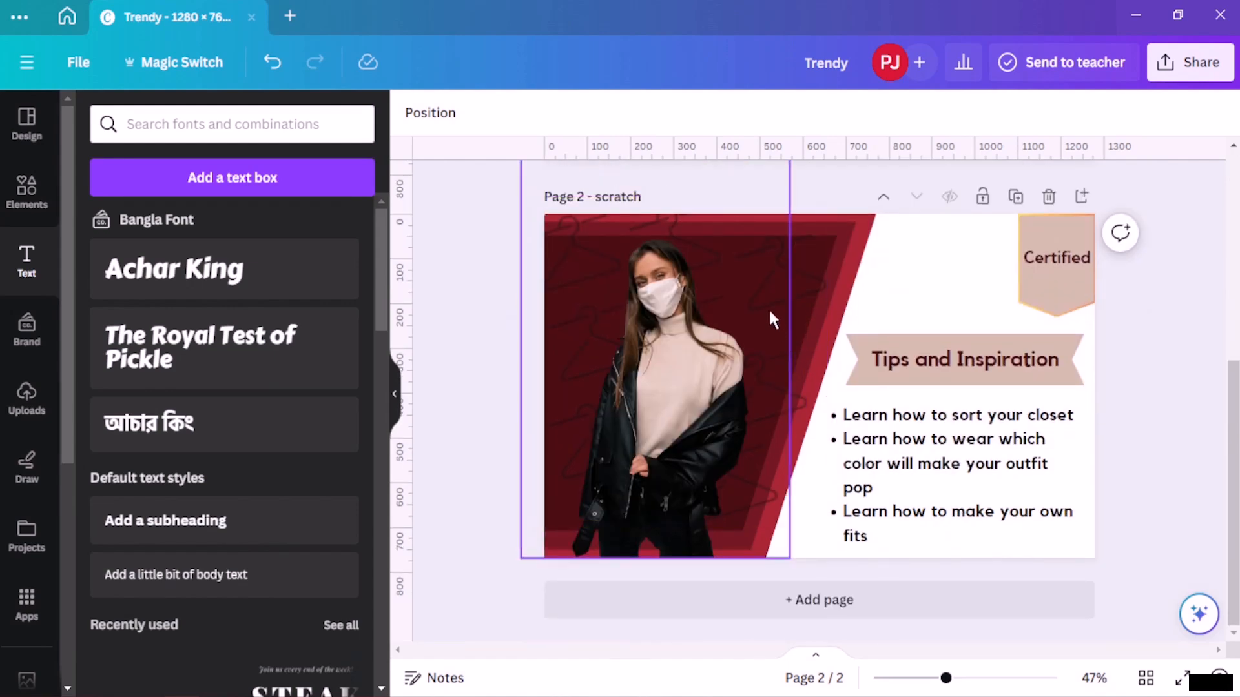
scroll(767, 363, "up", 6)
scroll(839, 364, "down", 3)
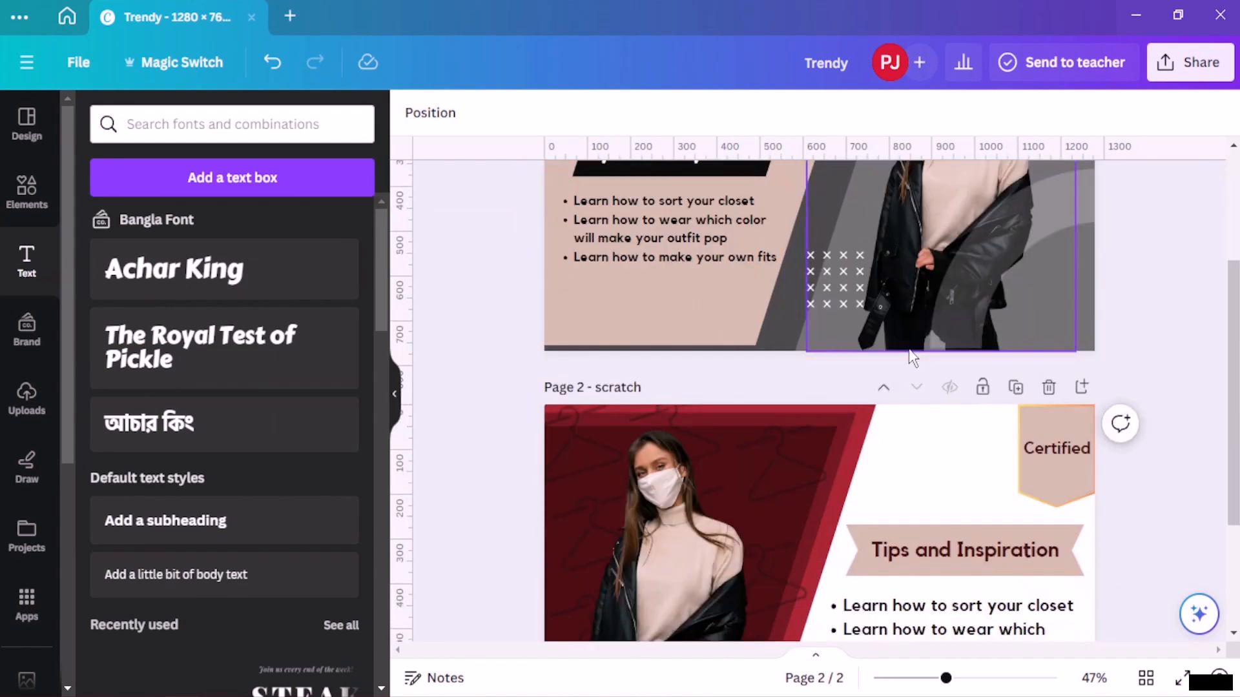
scroll(910, 357, "up", 3)
scroll(908, 346, "down", 5)
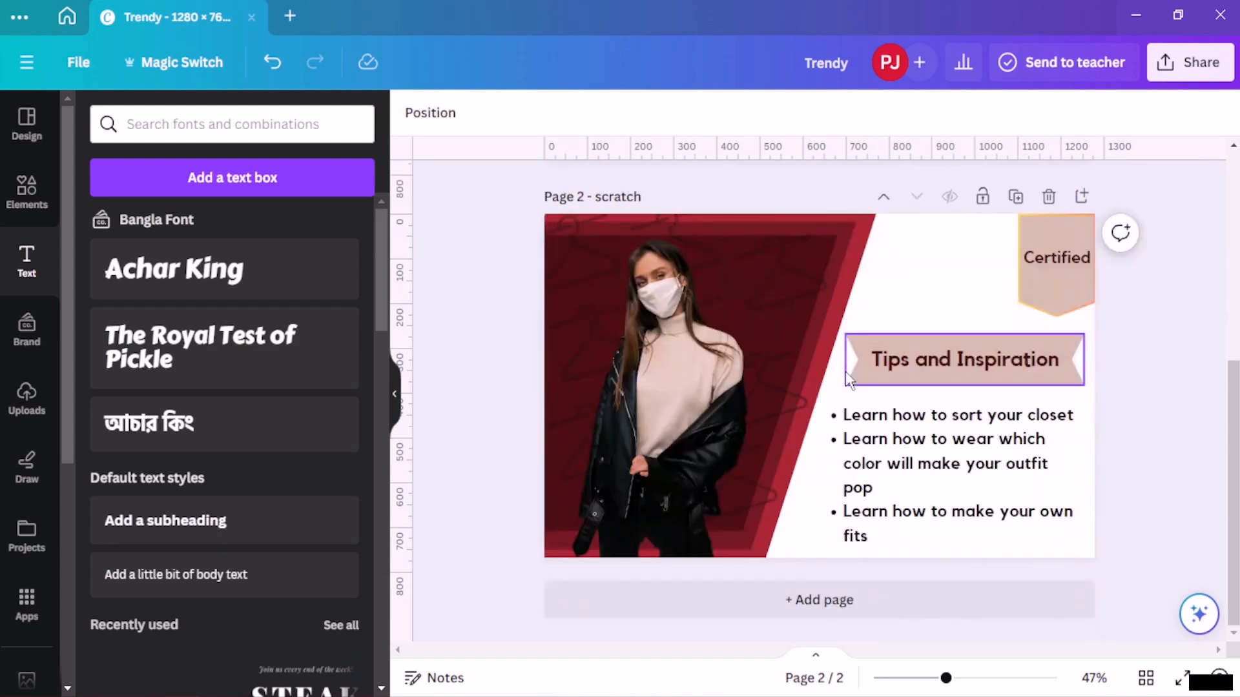
scroll(846, 370, "up", 5)
scroll(876, 347, "down", 5)
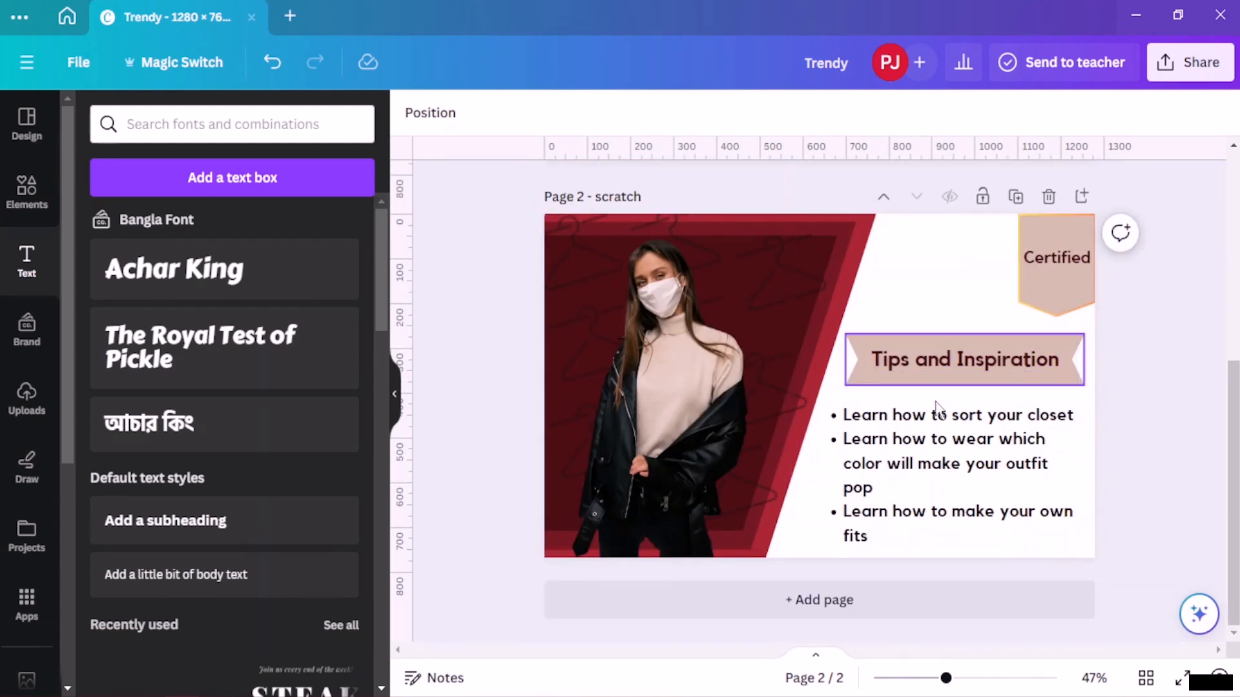